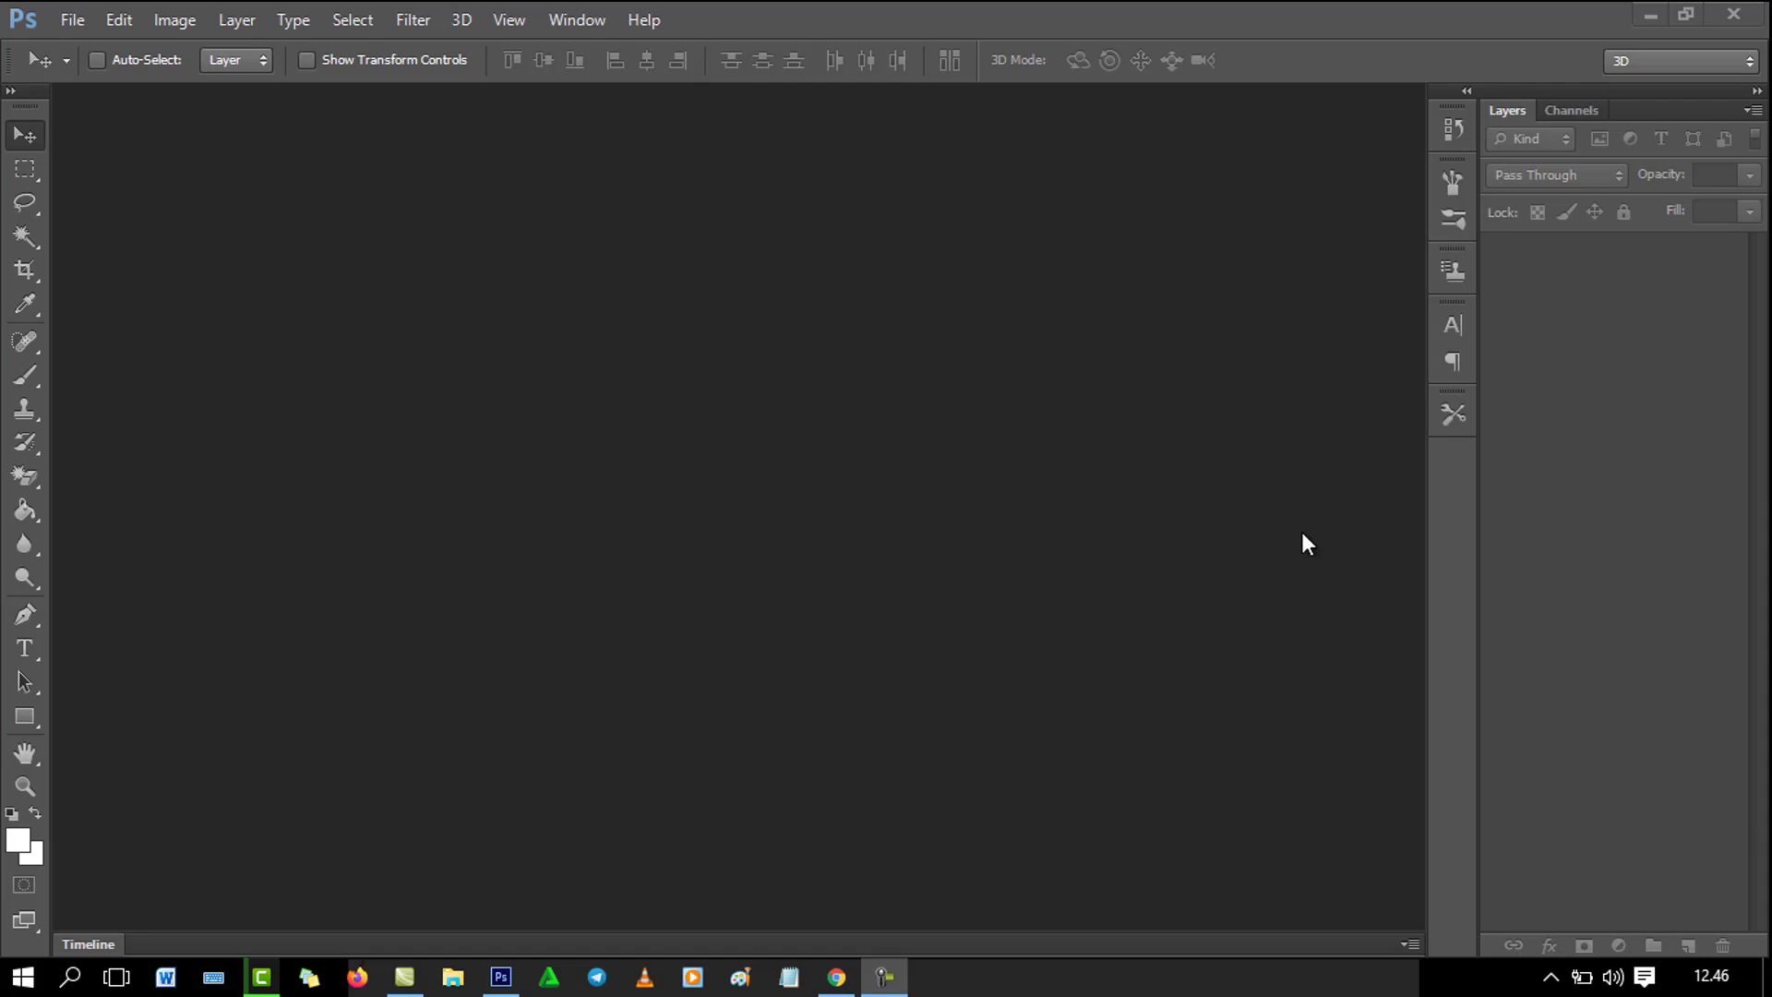
# Start opening existing files and go into the Undangan Rustic Vintage folder.
pyautogui.click(74, 20)
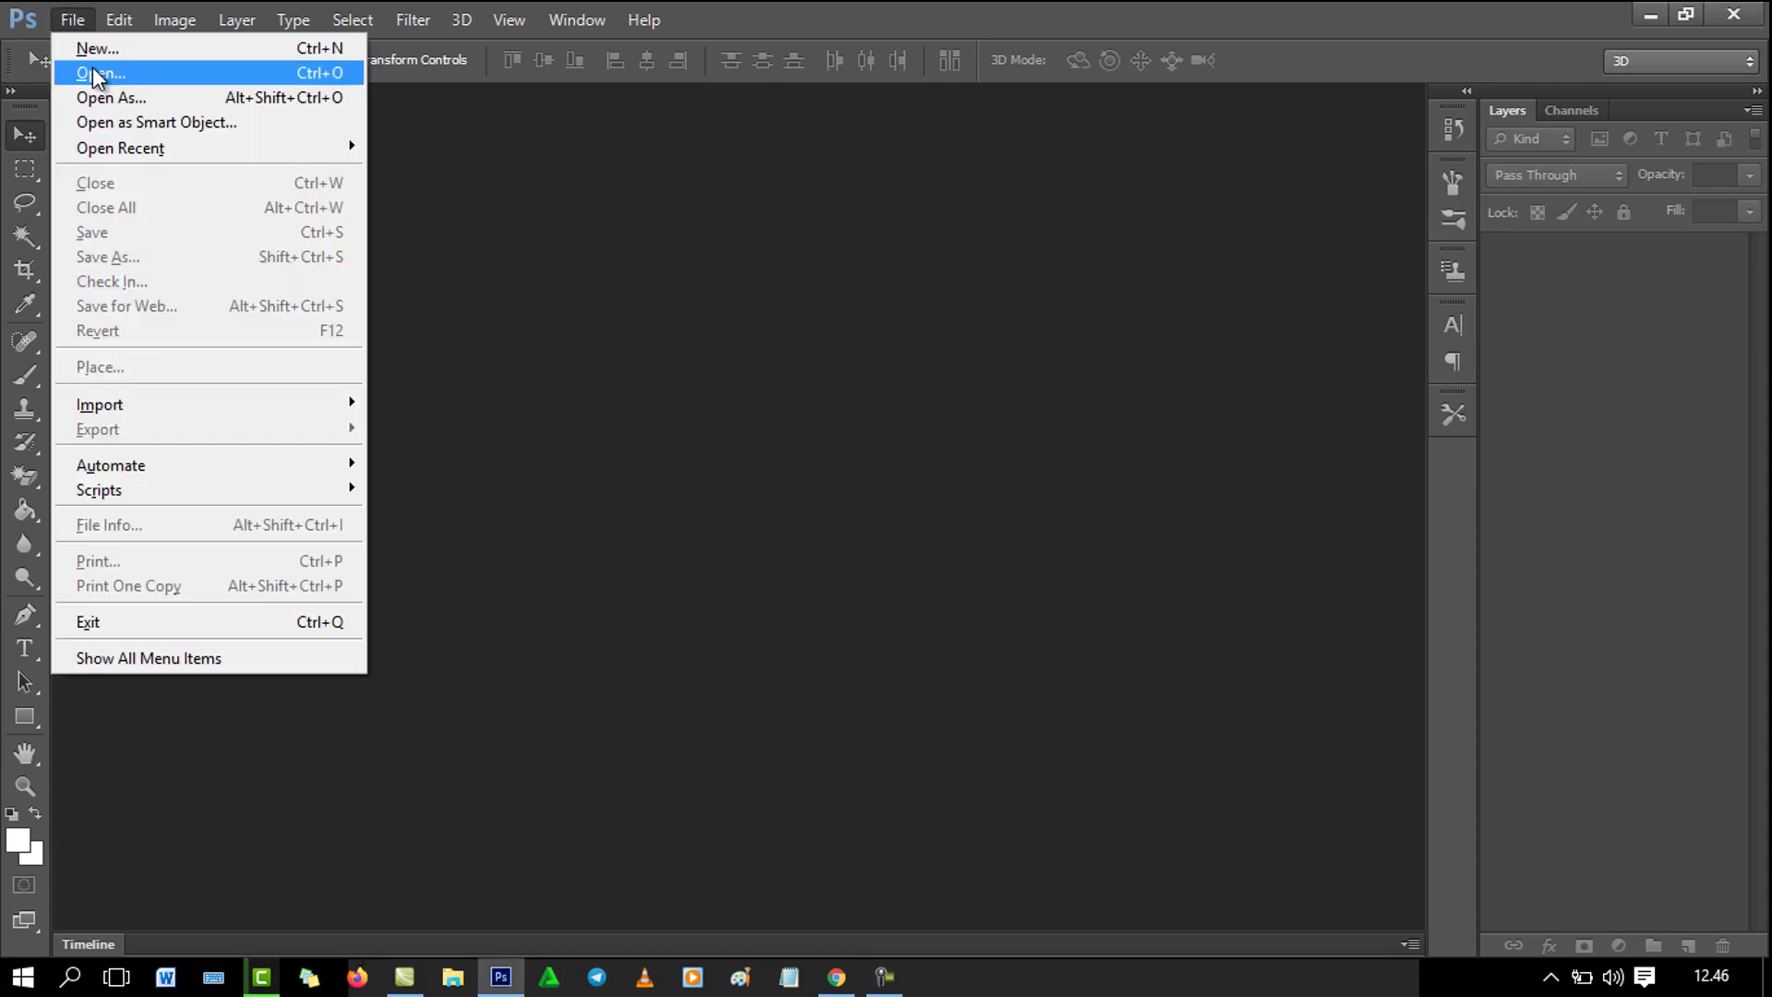
pyautogui.click(92, 70)
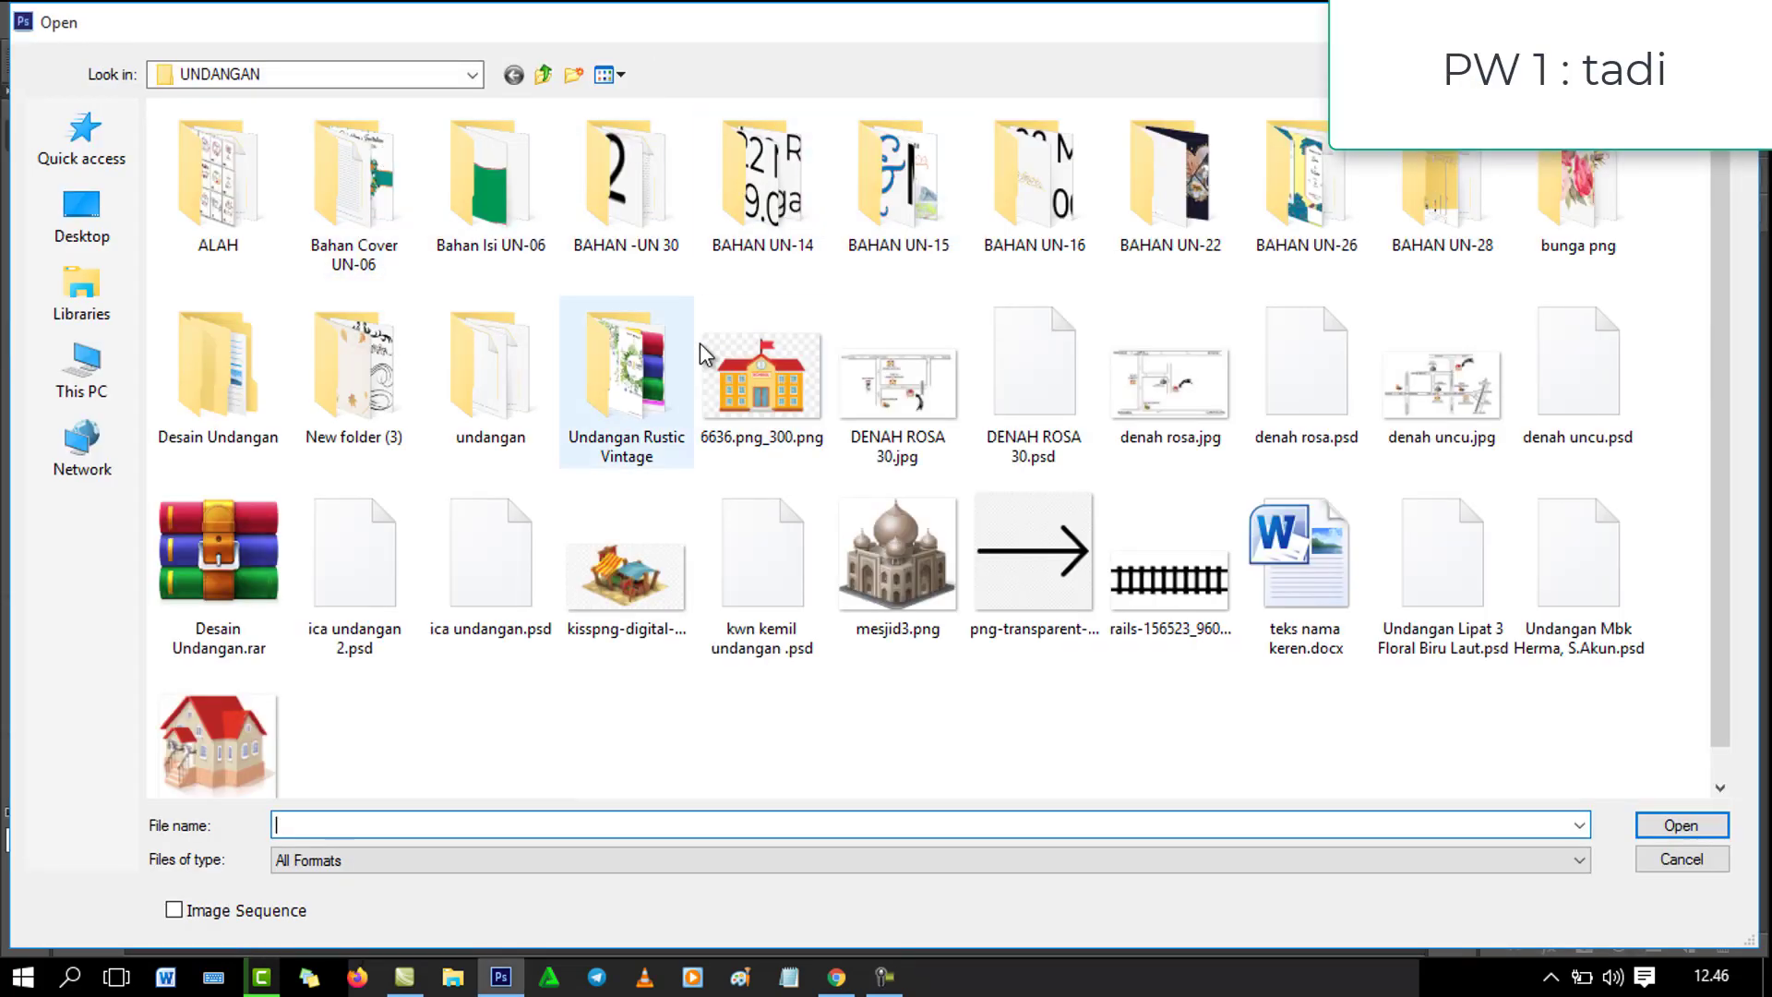
pyautogui.click(628, 367)
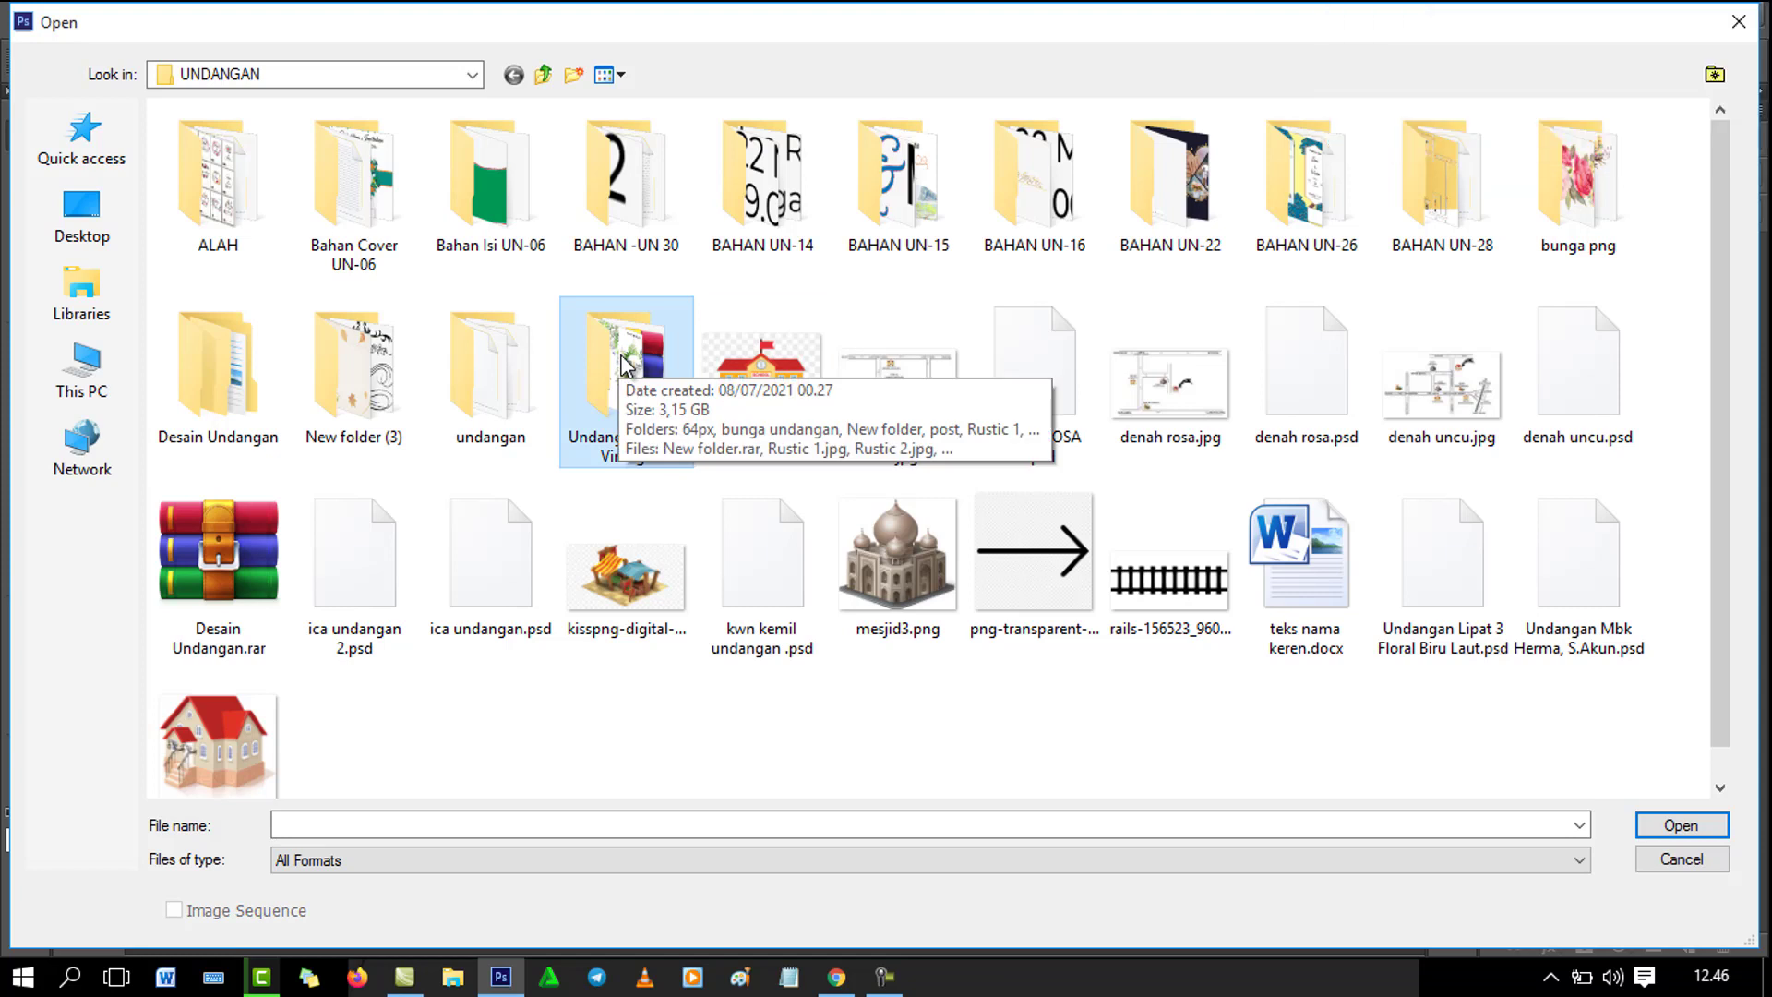
pyautogui.press('Left')
pyautogui.press('Right')
pyautogui.press('Left')
pyautogui.press('Right')
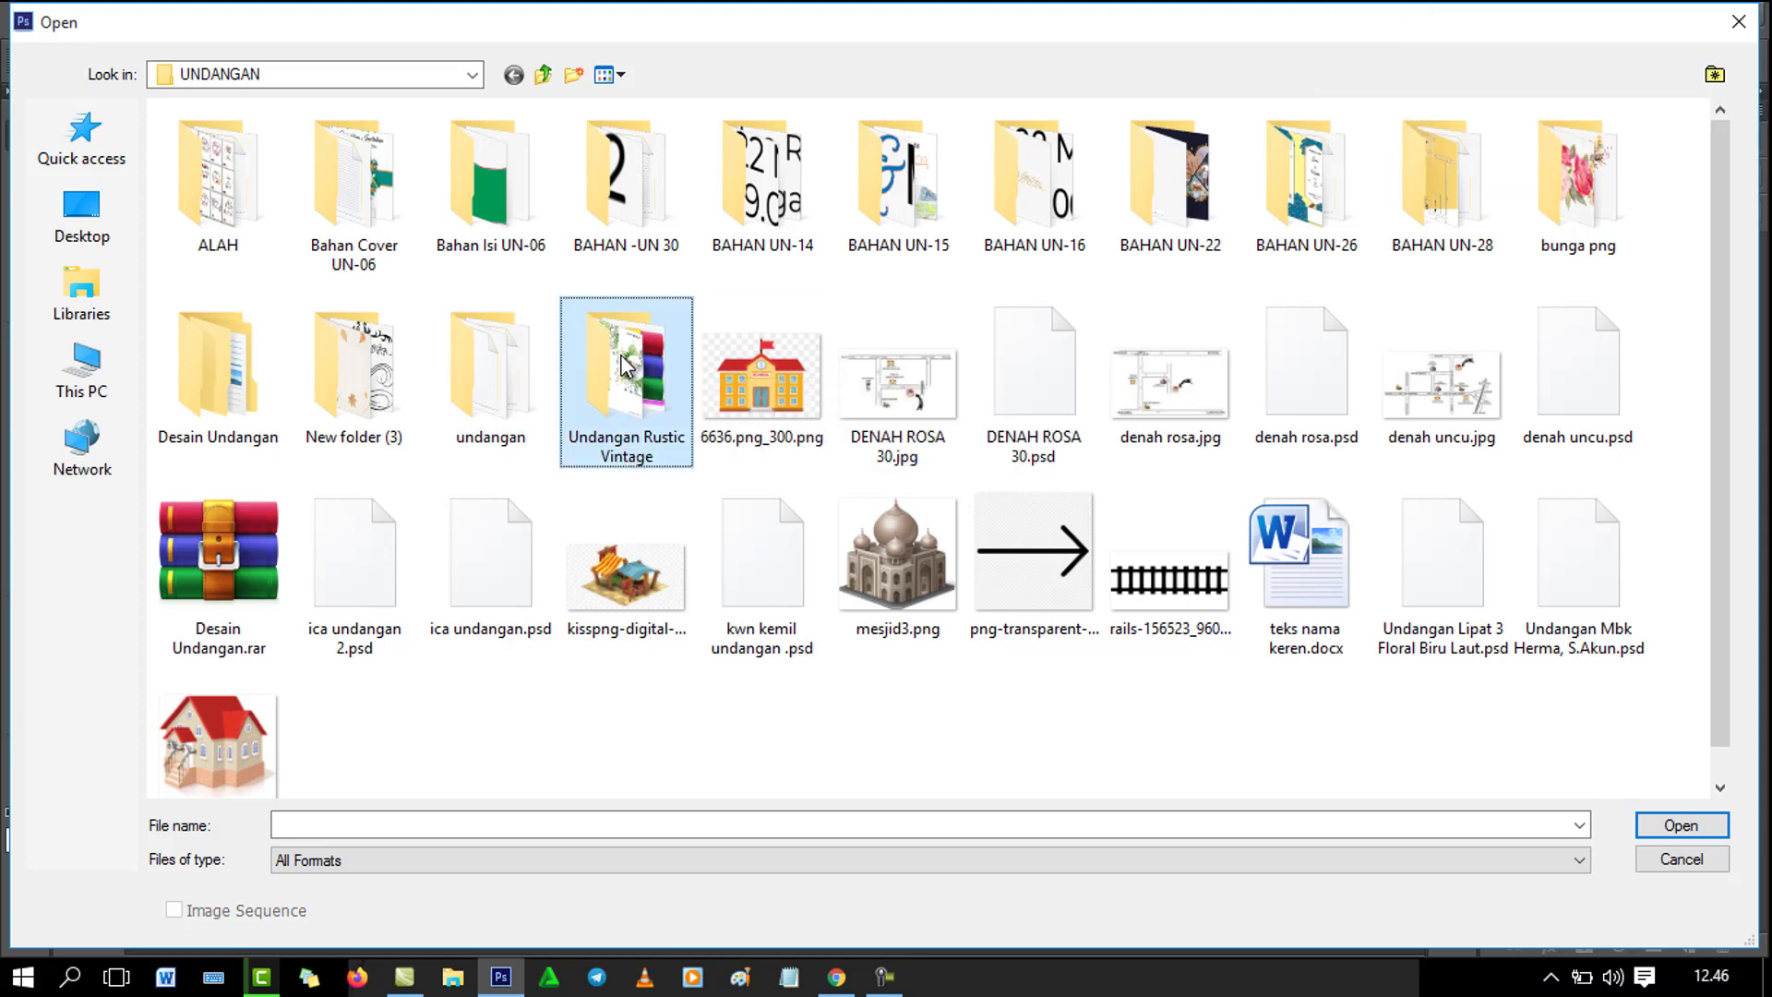
pyautogui.press('Left')
pyautogui.press('Up')
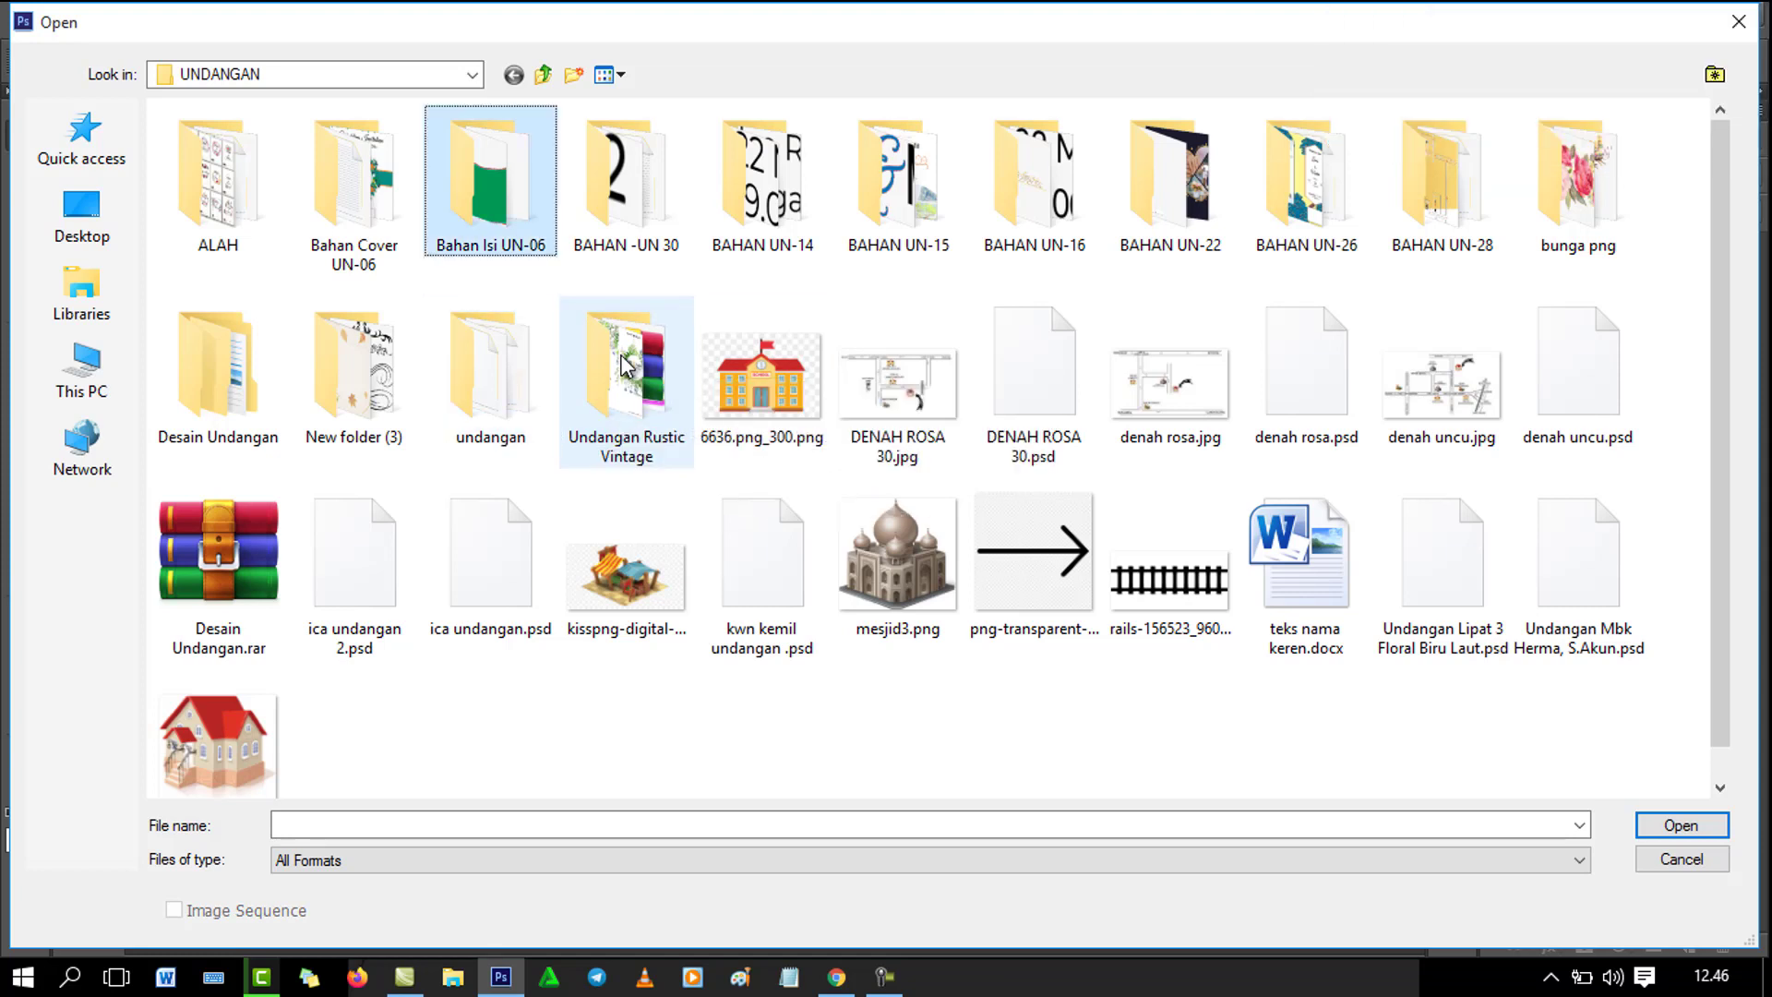
pyautogui.press('Right')
pyautogui.press('Down')
pyautogui.press('Return')
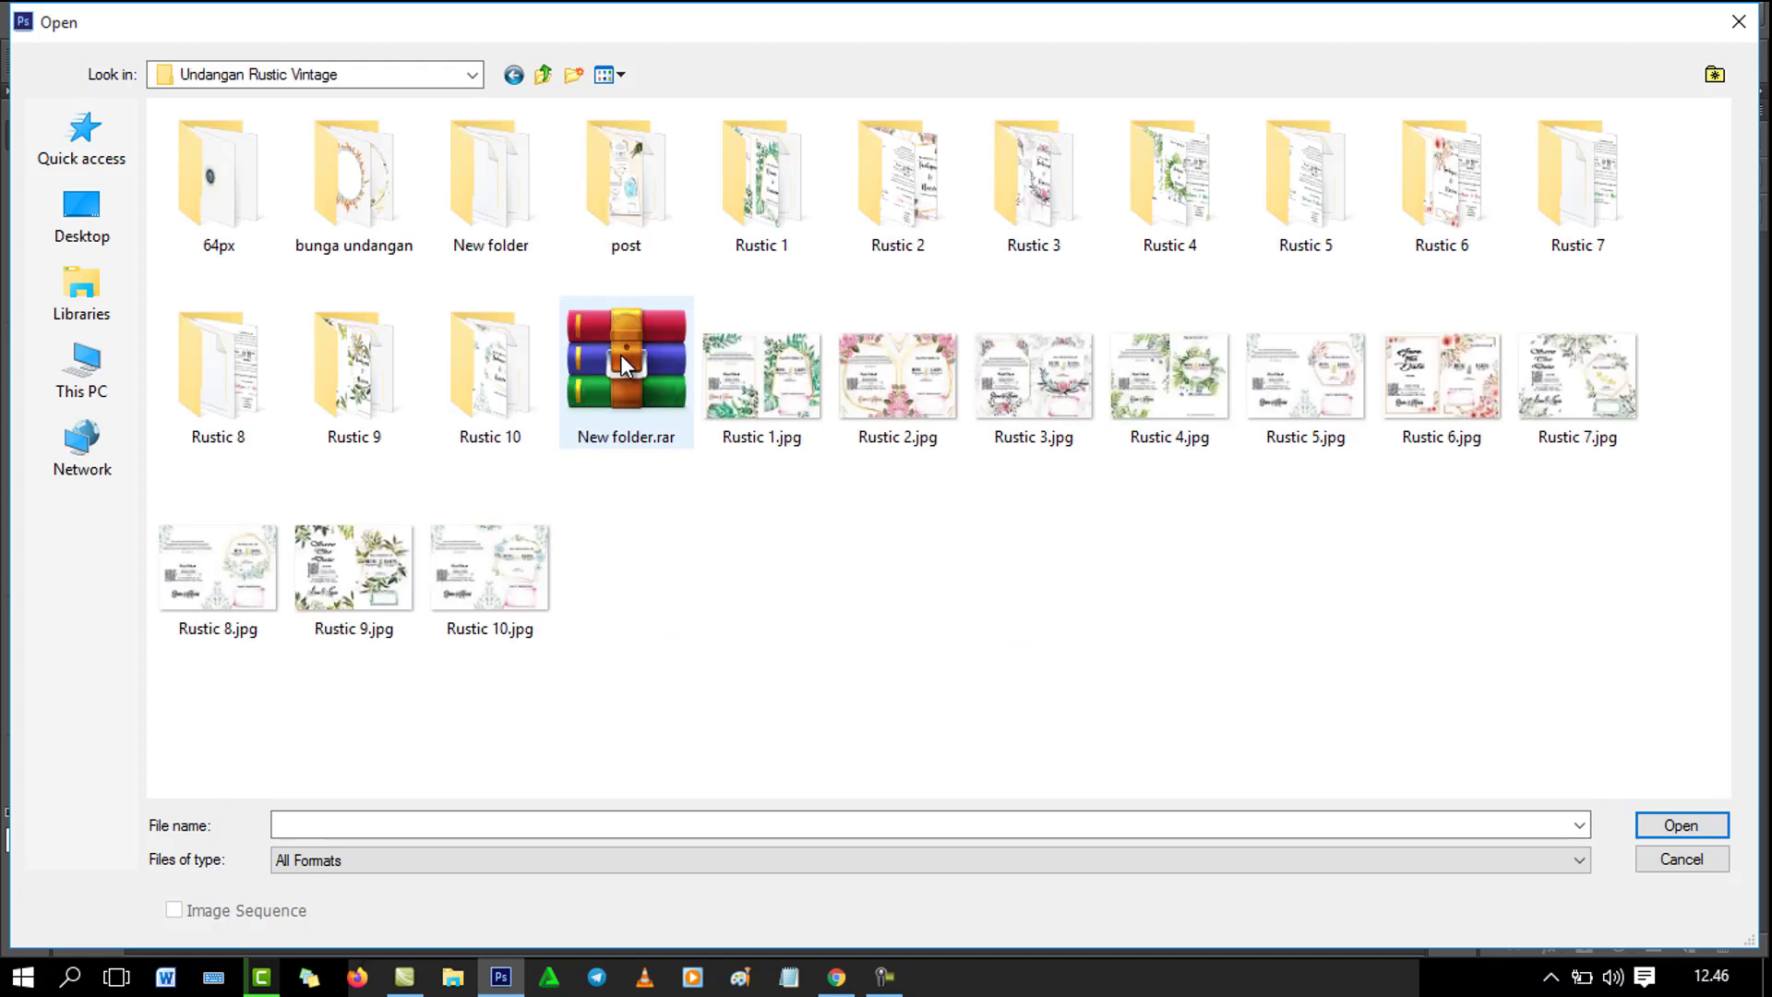
pyautogui.press('Right')
pyautogui.press('Right')
pyautogui.press('Right')
pyautogui.press('Down')
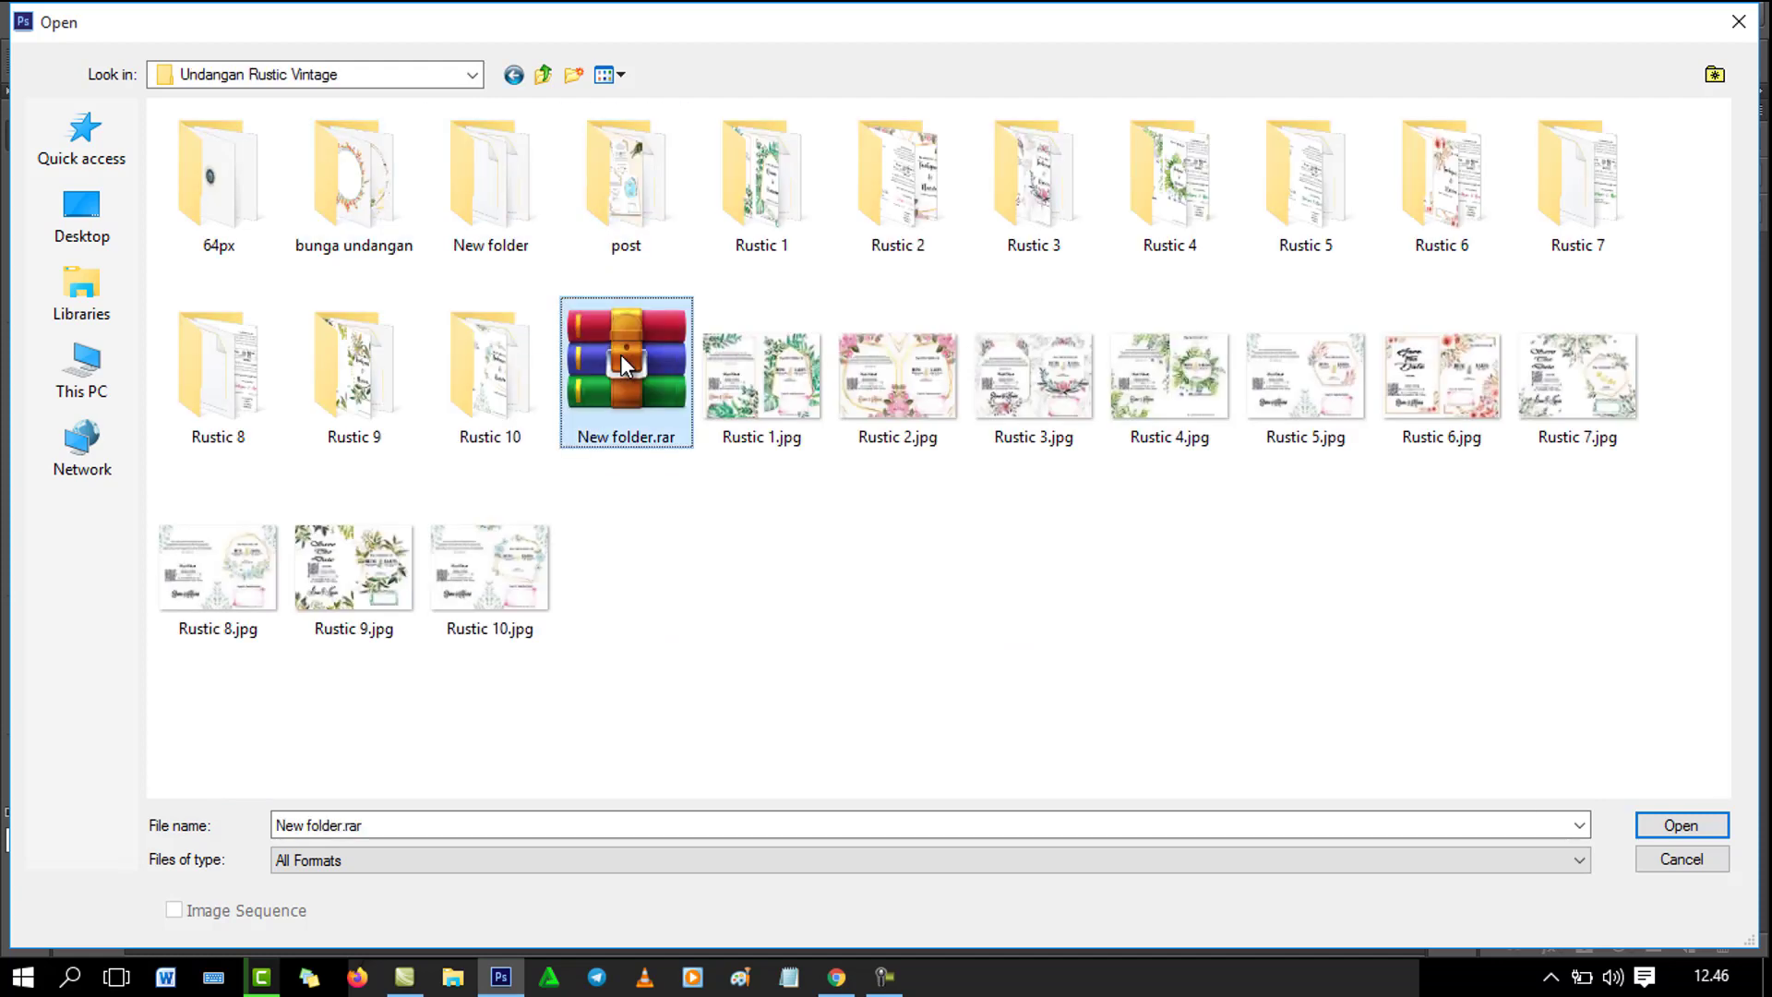
pyautogui.press('BackSpace')
pyautogui.press('Left')
pyautogui.press('Left')
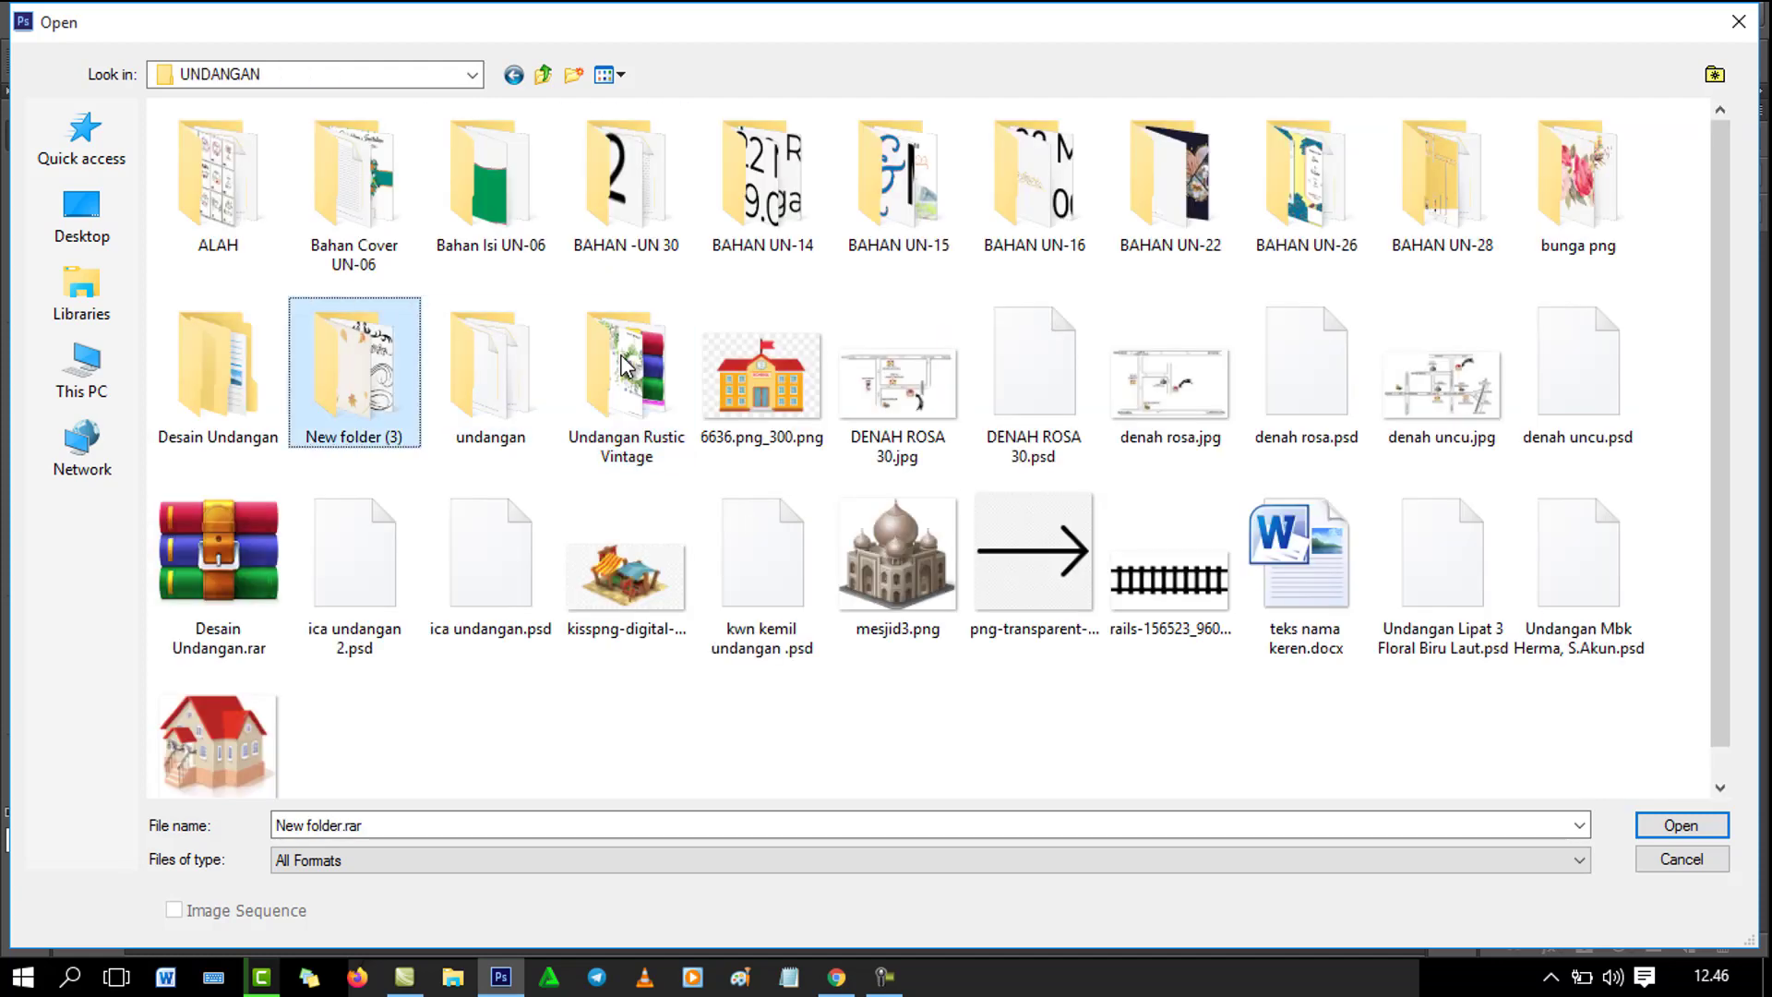
pyautogui.press('Right')
pyautogui.press('Right')
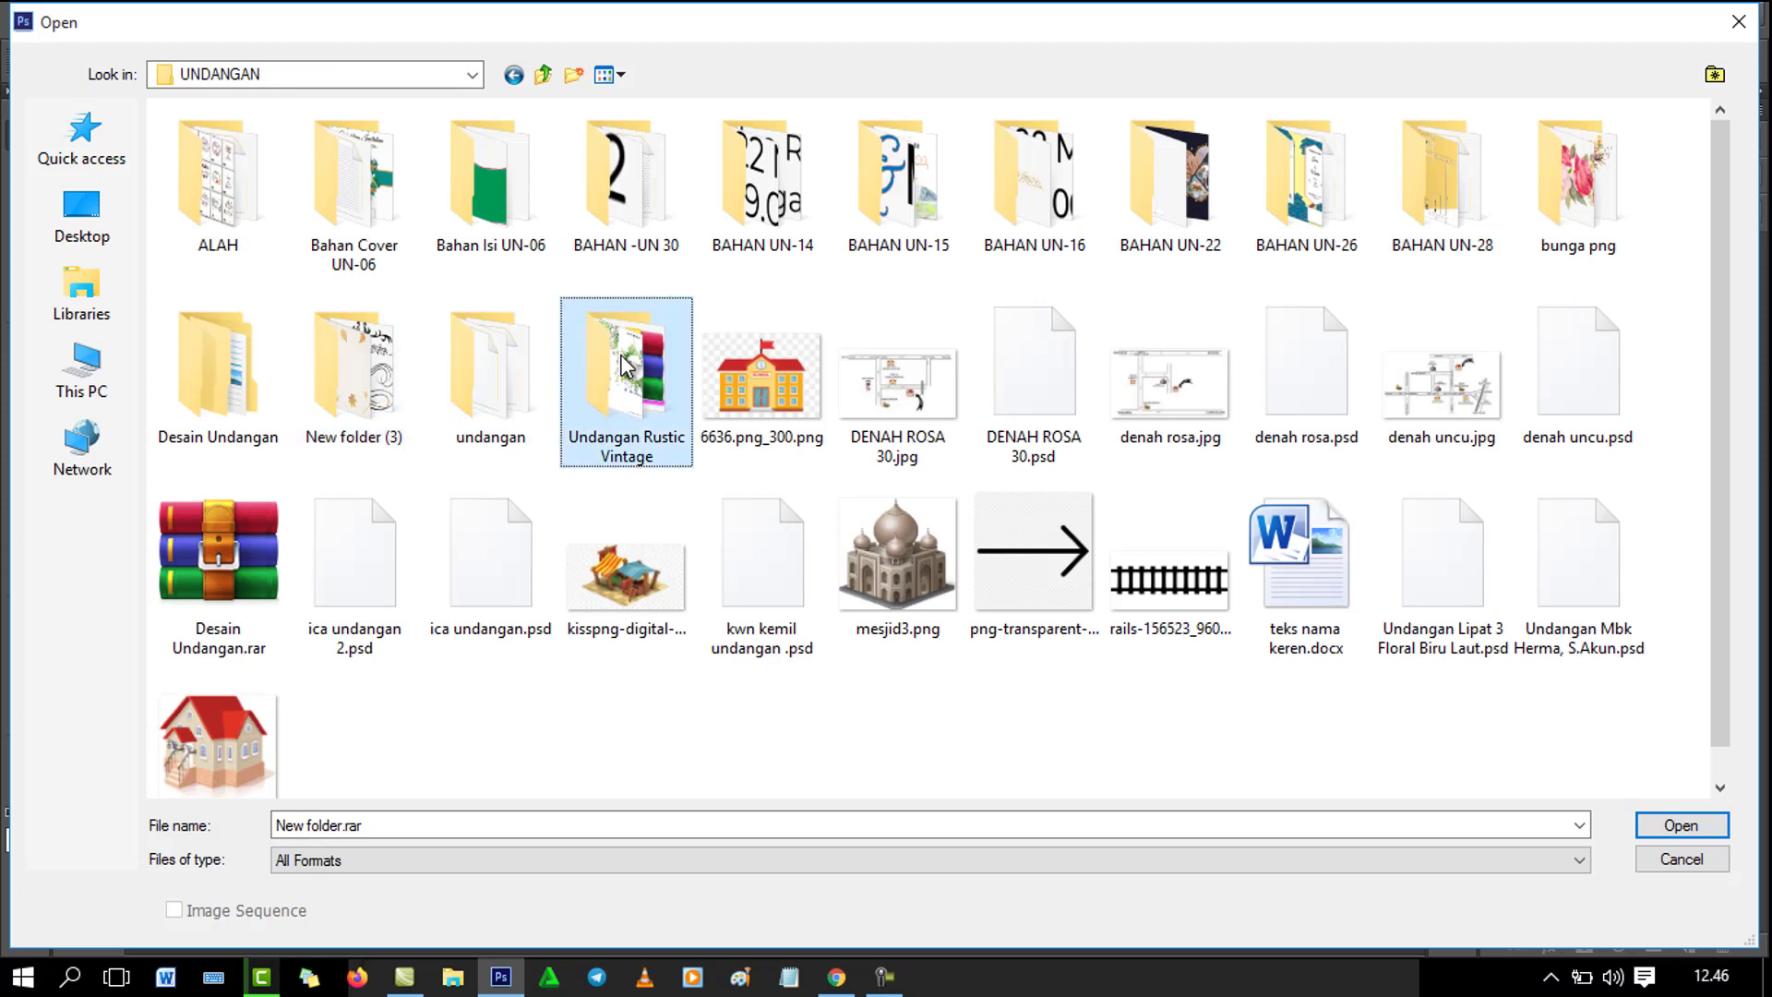
pyautogui.press('Return')
# Enter the New folder subfolder and go to the design files at the end of its file list.
pyautogui.press('Right')
pyautogui.press('Right')
pyautogui.press('Return')
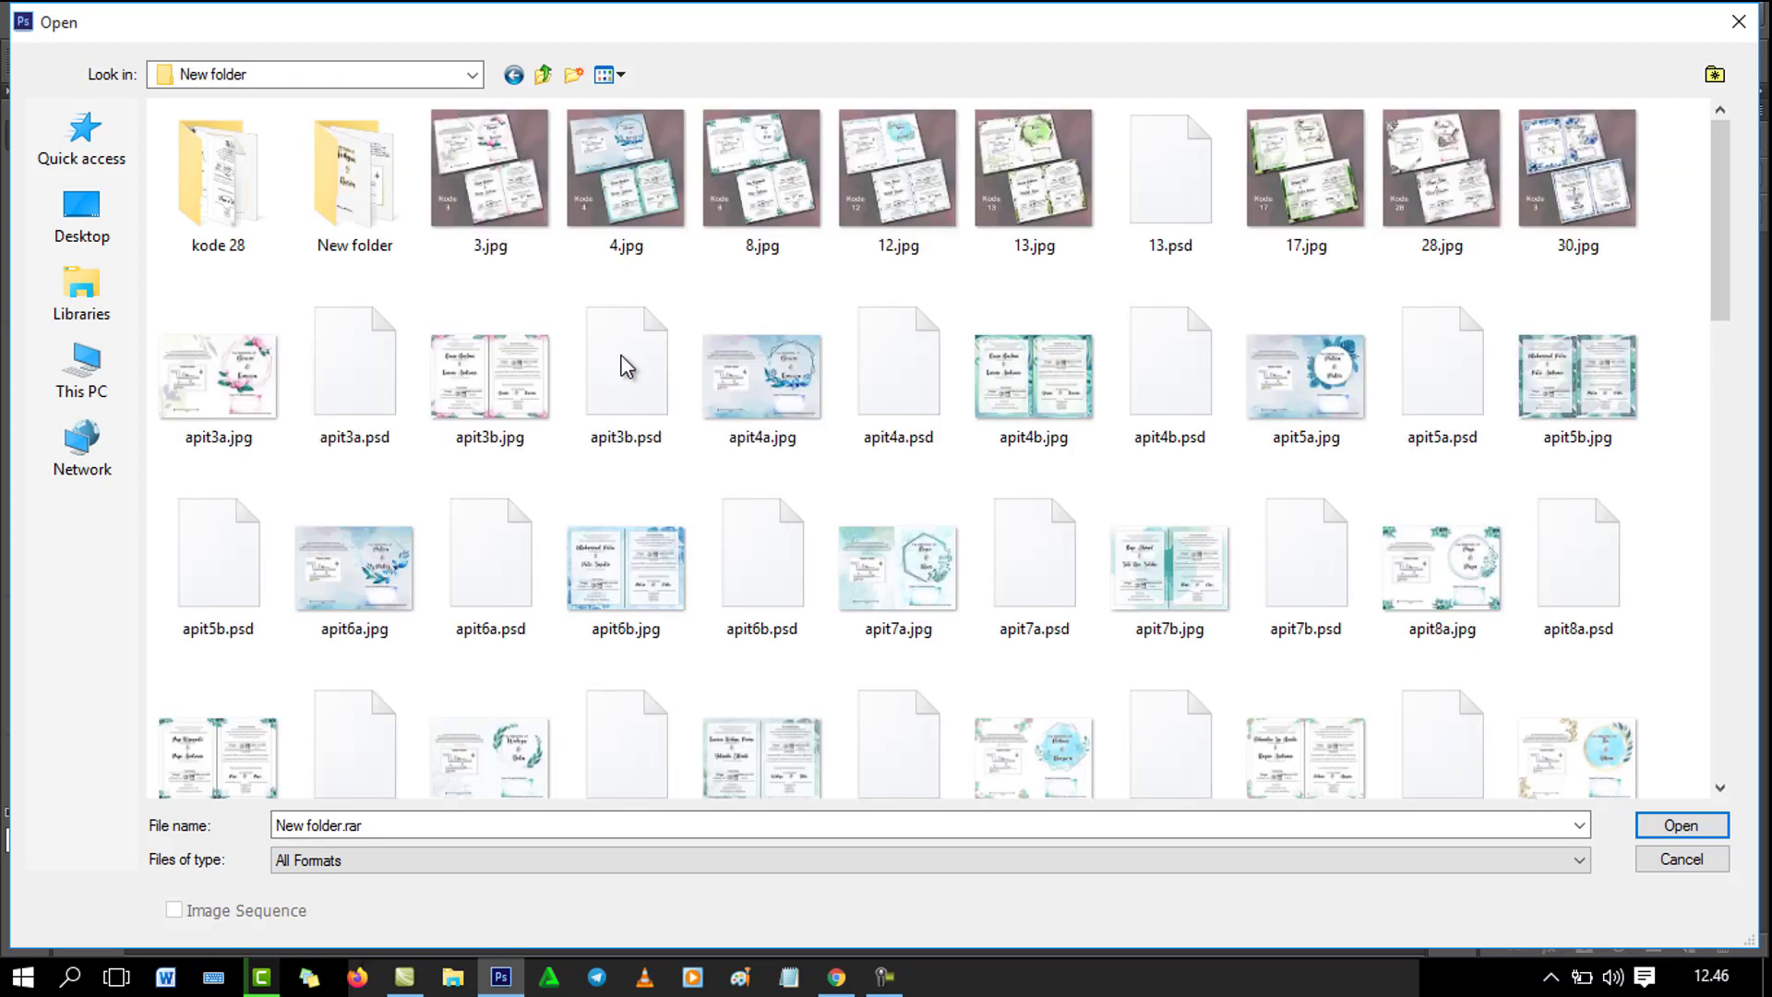
pyautogui.press('Down')
pyautogui.press('Down')
pyautogui.press('Down')
pyautogui.press('Down')
pyautogui.press('Down')
pyautogui.press('Down')
pyautogui.press('Down')
pyautogui.press('Down')
pyautogui.press('Down')
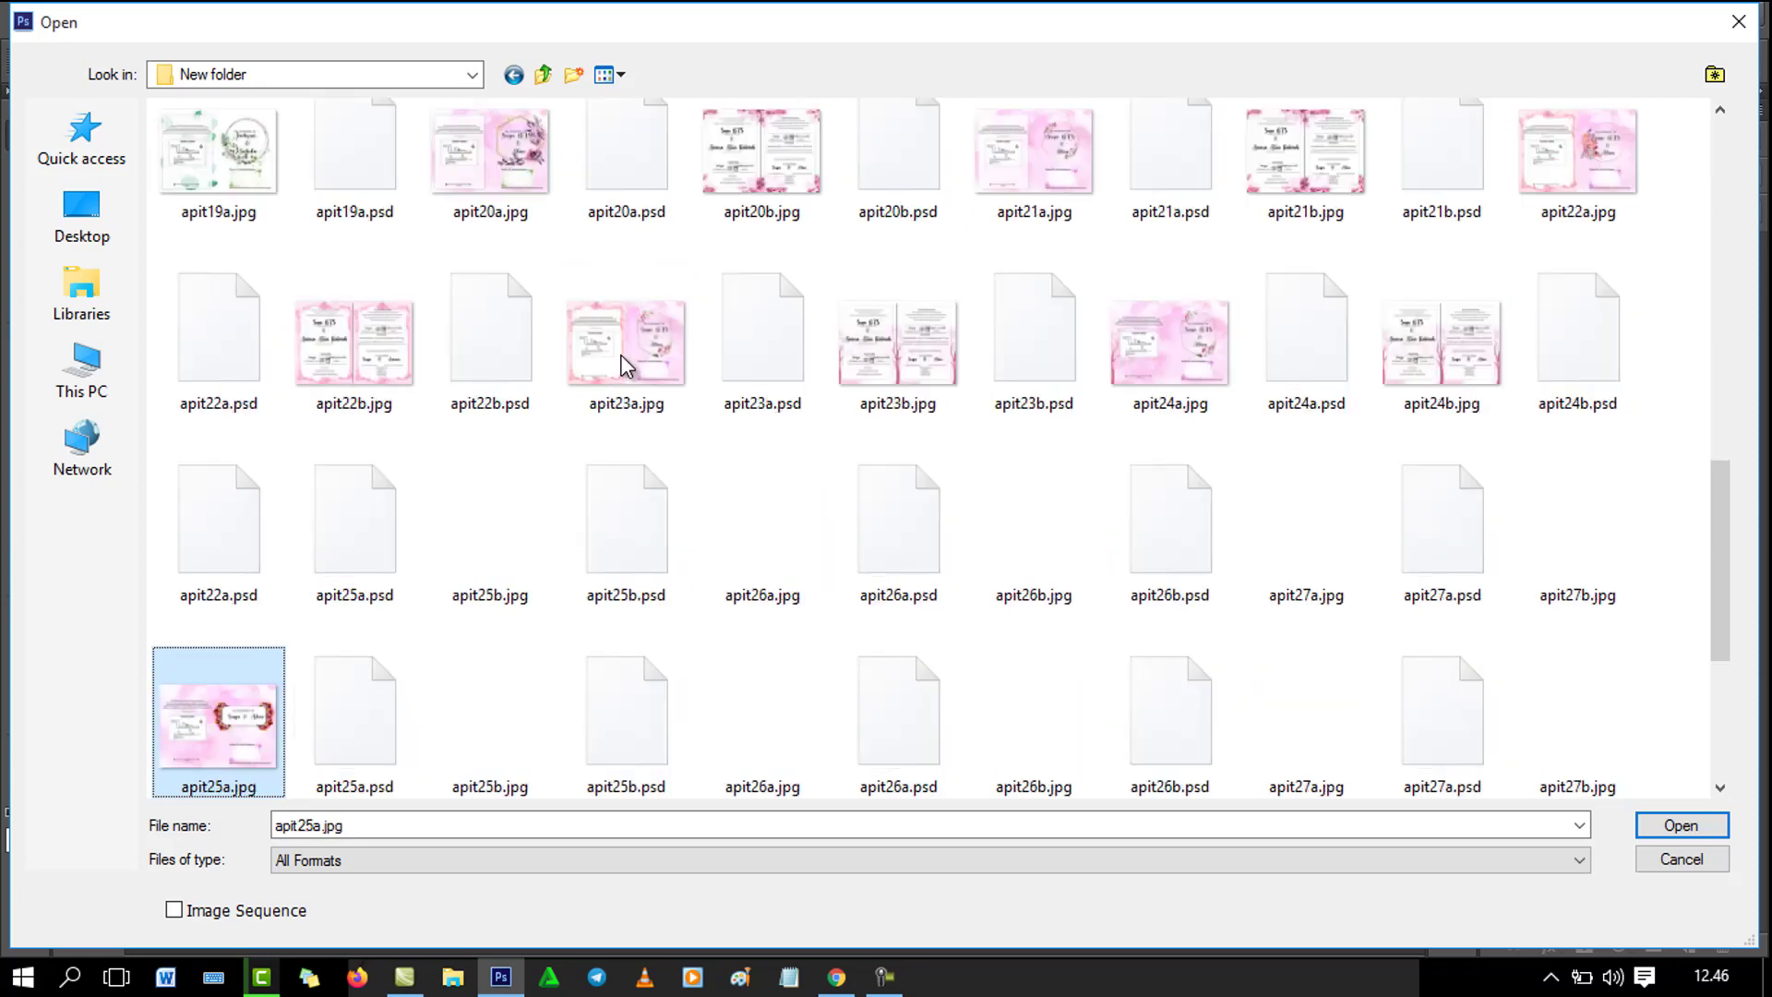
pyautogui.press('Down')
pyautogui.press('Down')
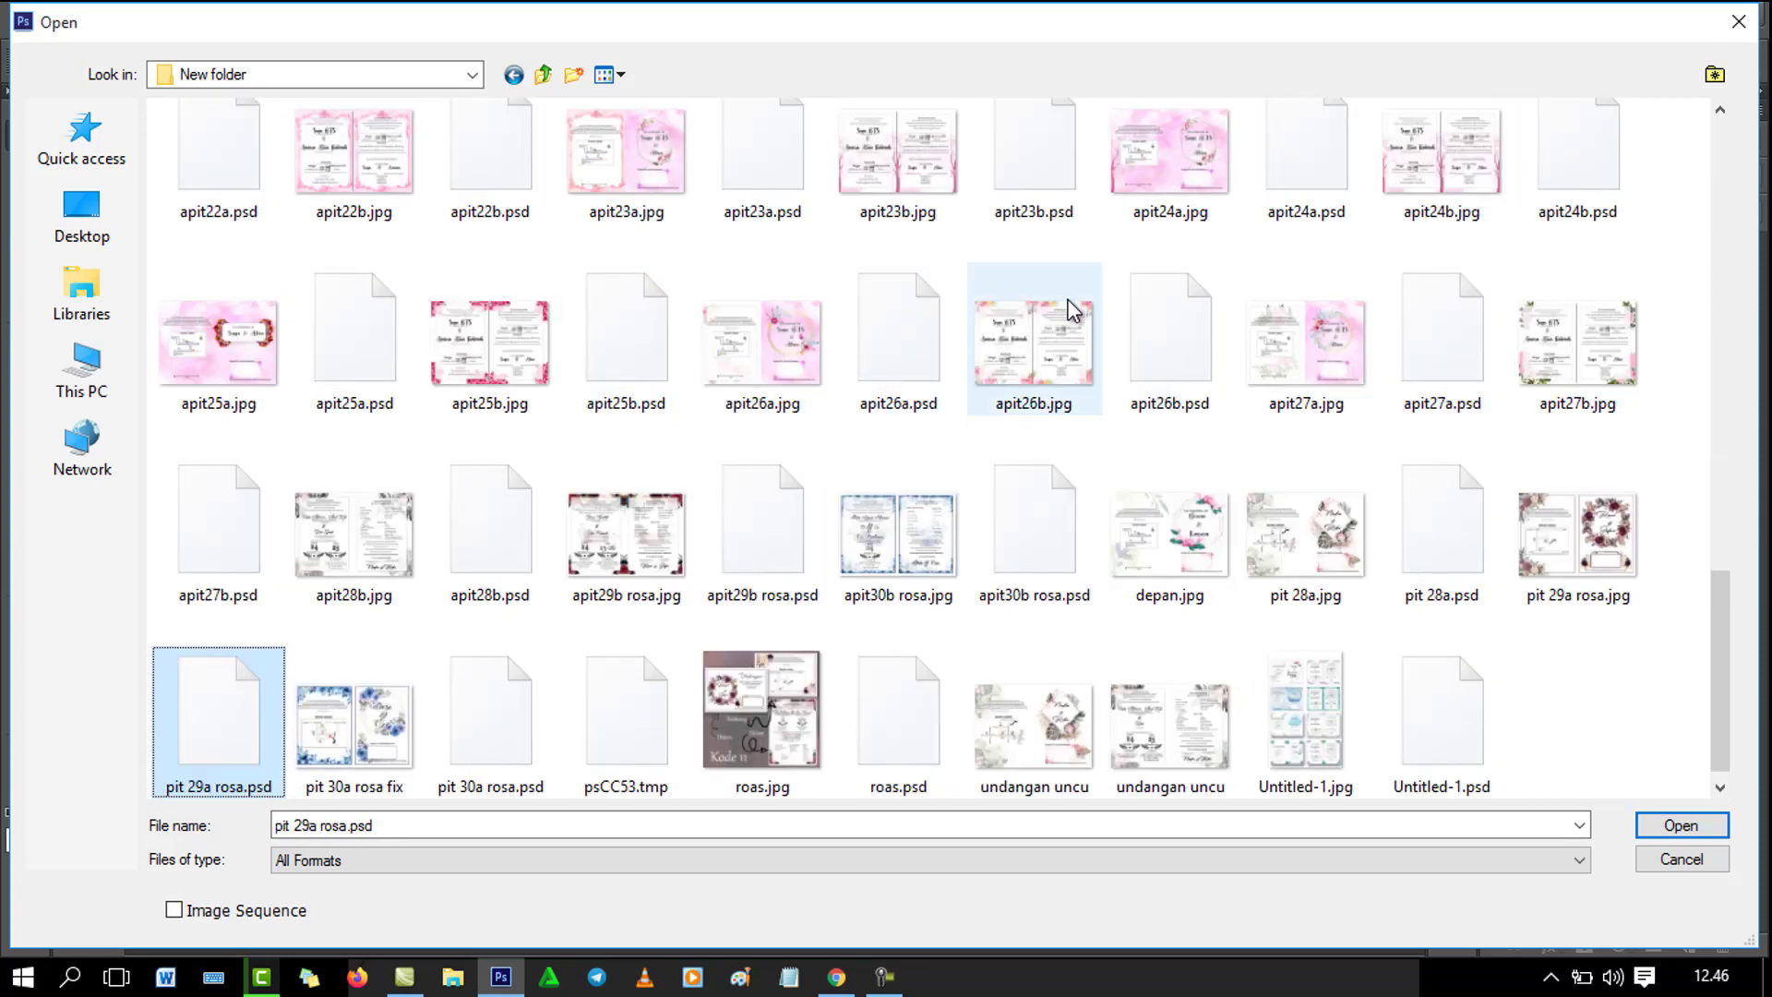
# Open pit 30a rosa.psd and apit30b rosa.psd together.
pyautogui.click(488, 751)
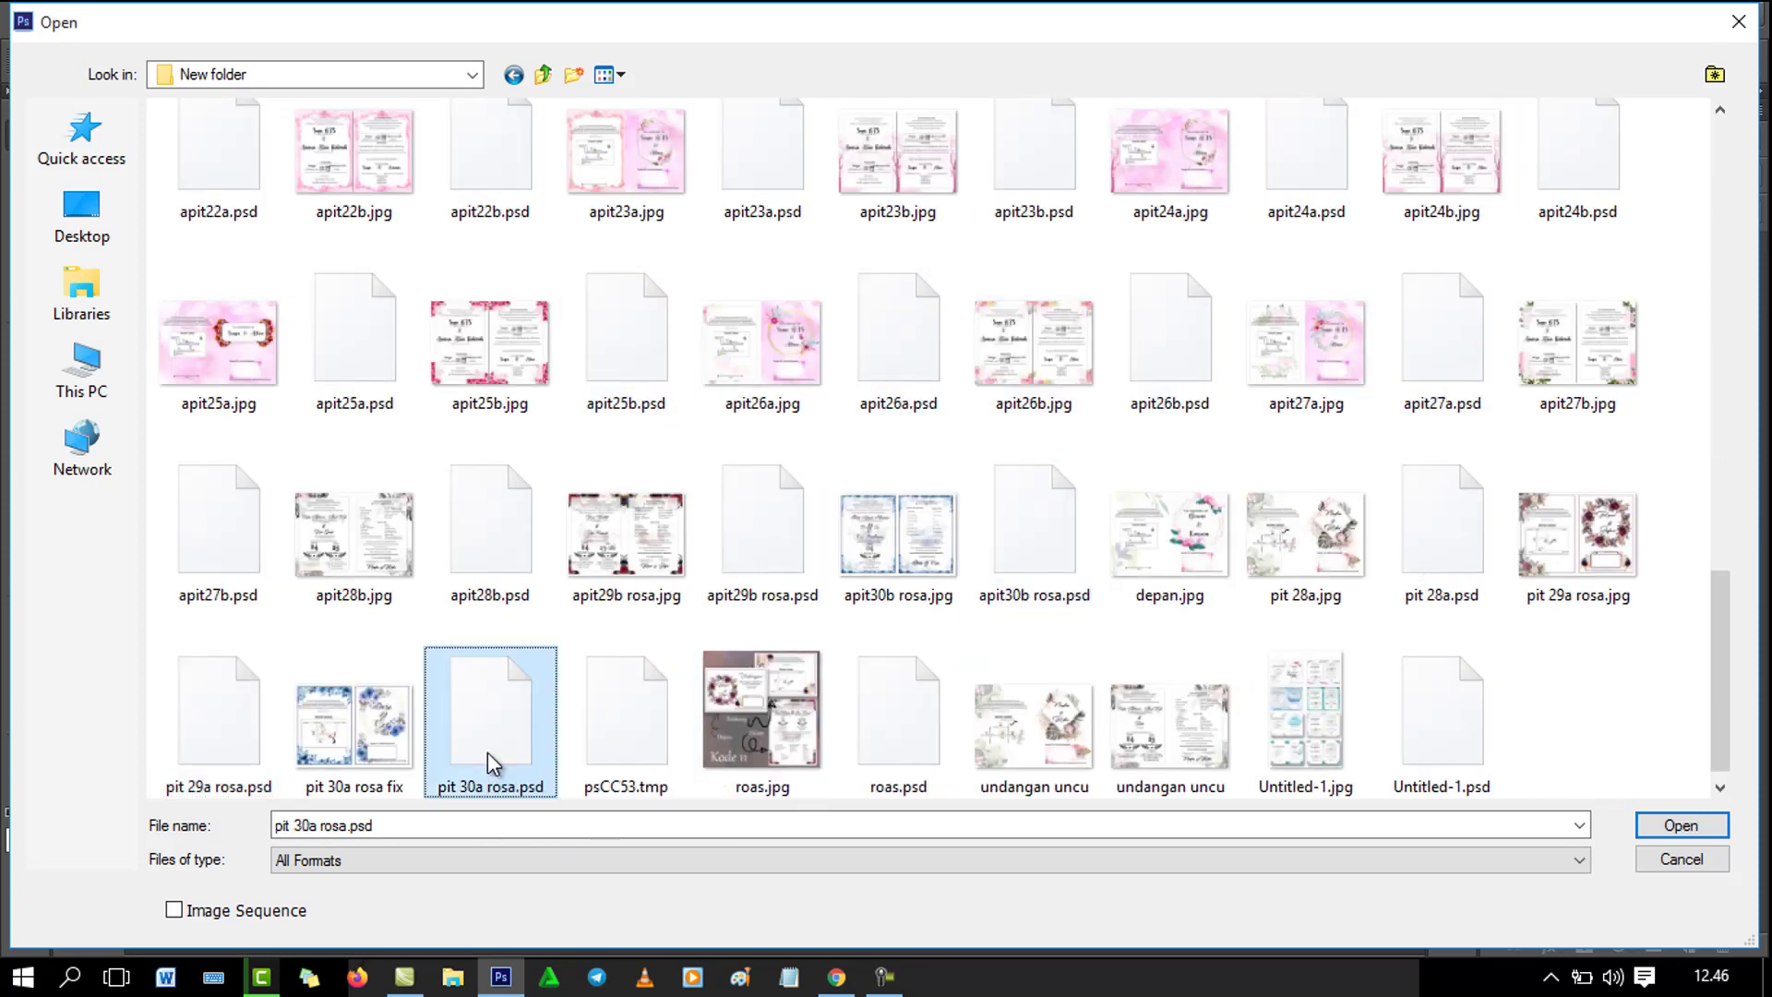
pyautogui.click(208, 744)
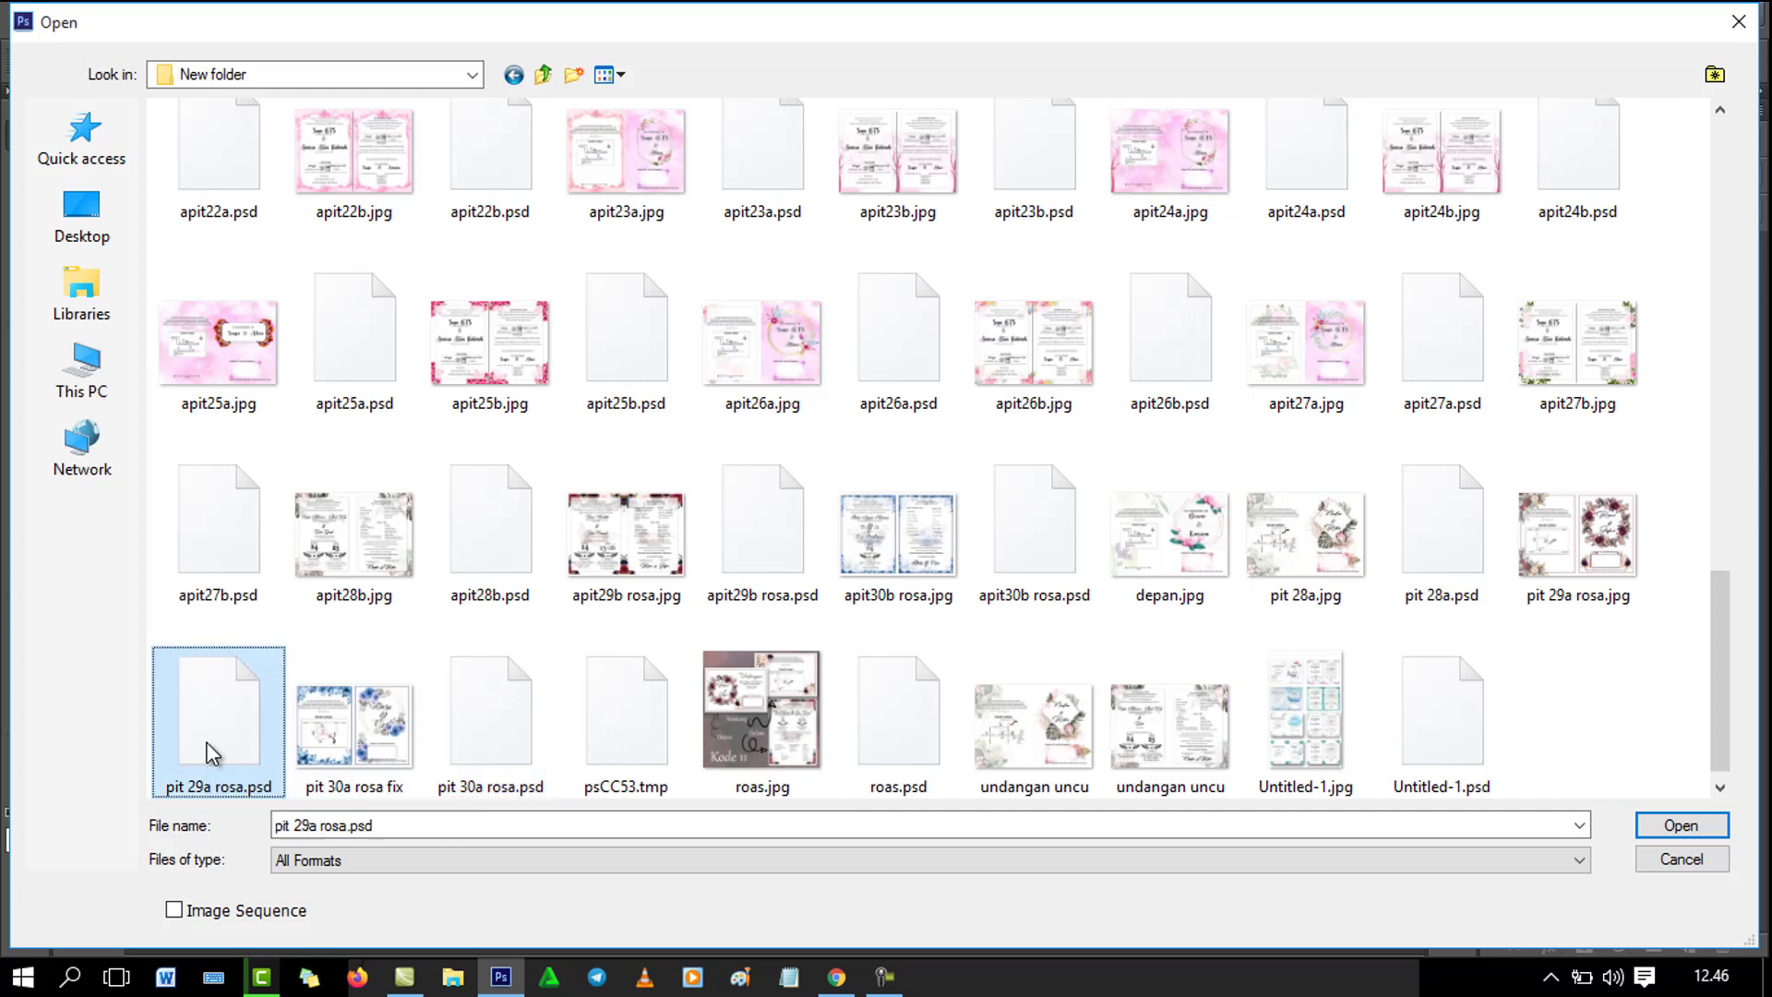
pyautogui.click(504, 746)
pyautogui.keyDown('ctrl'); pyautogui.click(1056, 568); pyautogui.keyUp('ctrl')
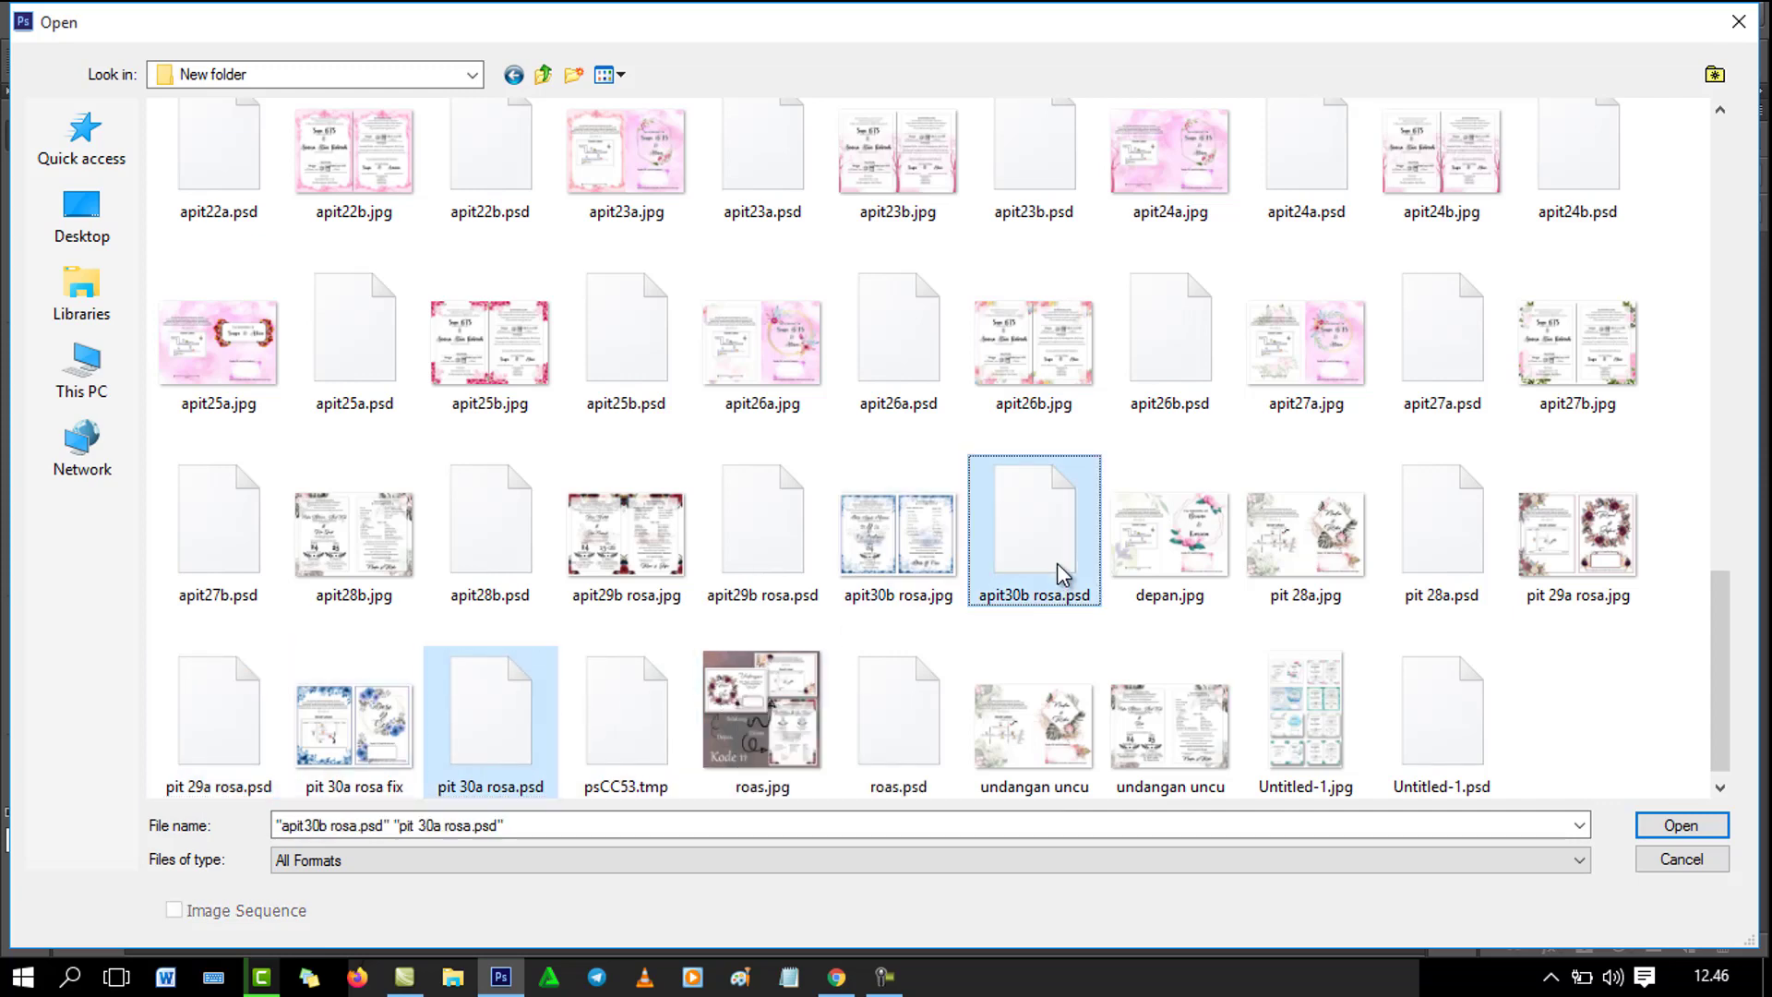
pyautogui.press('Return')
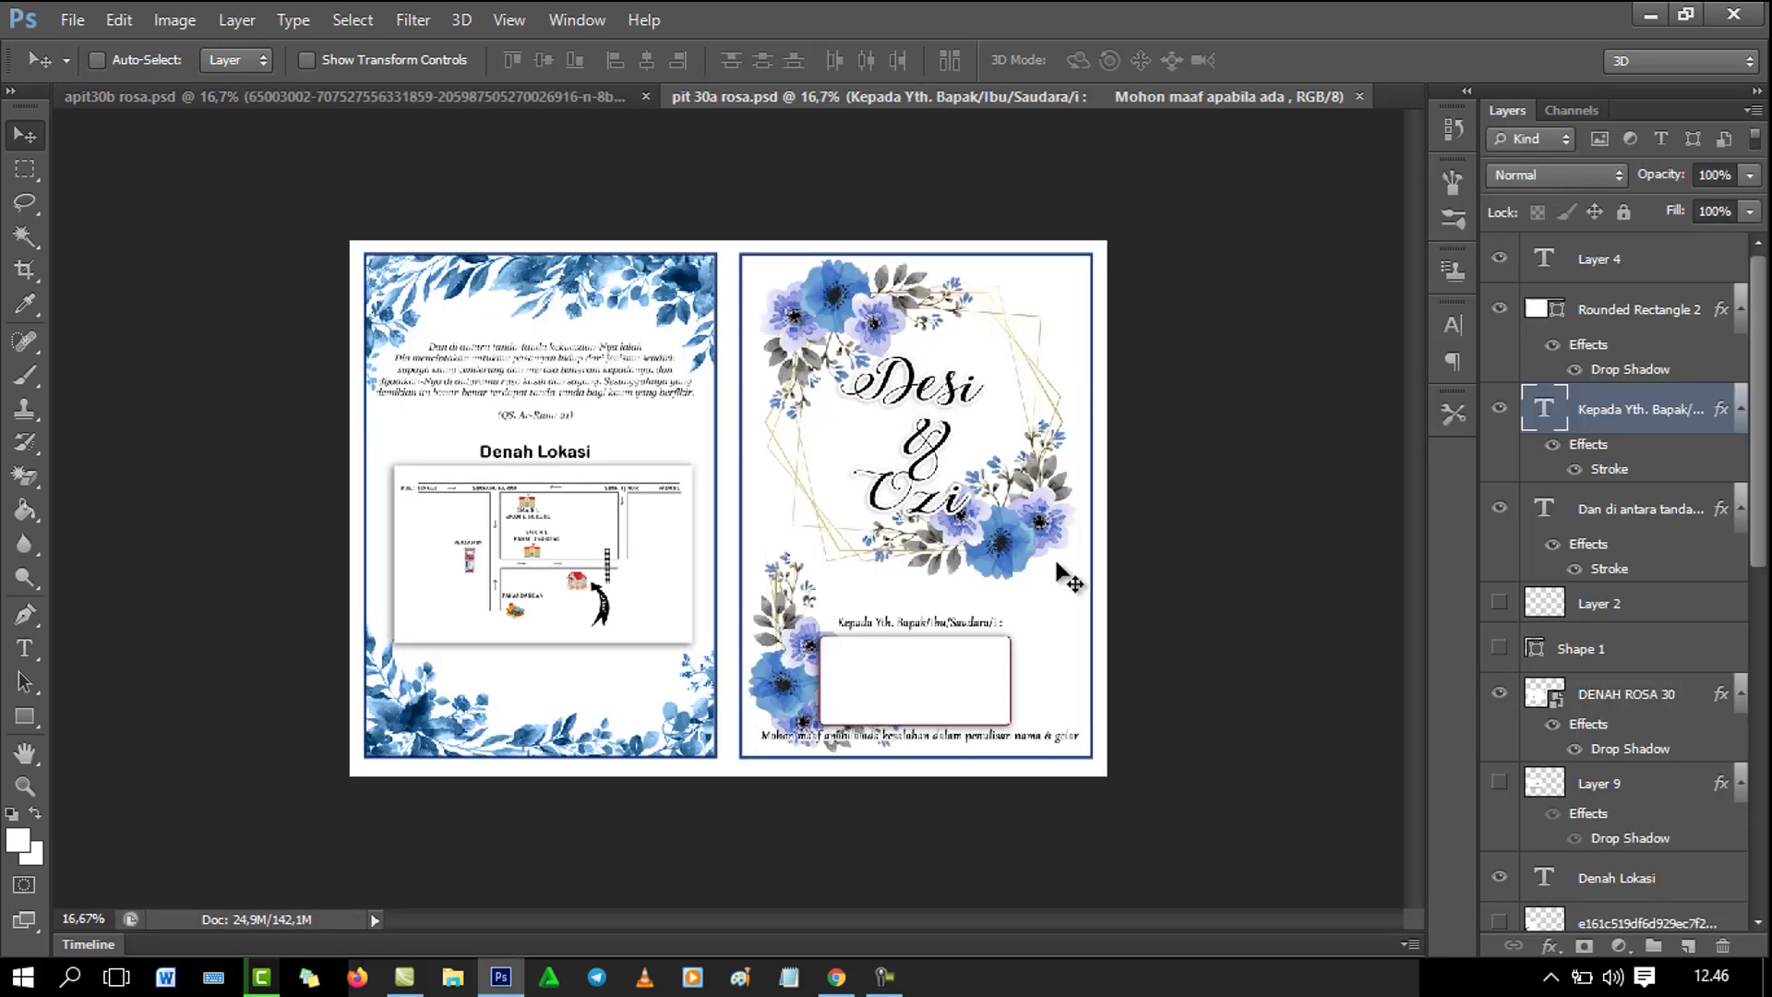
# Look over the inside pages in apit30b rosa.psd and return to the cover in pit 30a rosa.psd.
pyautogui.click(402, 103)
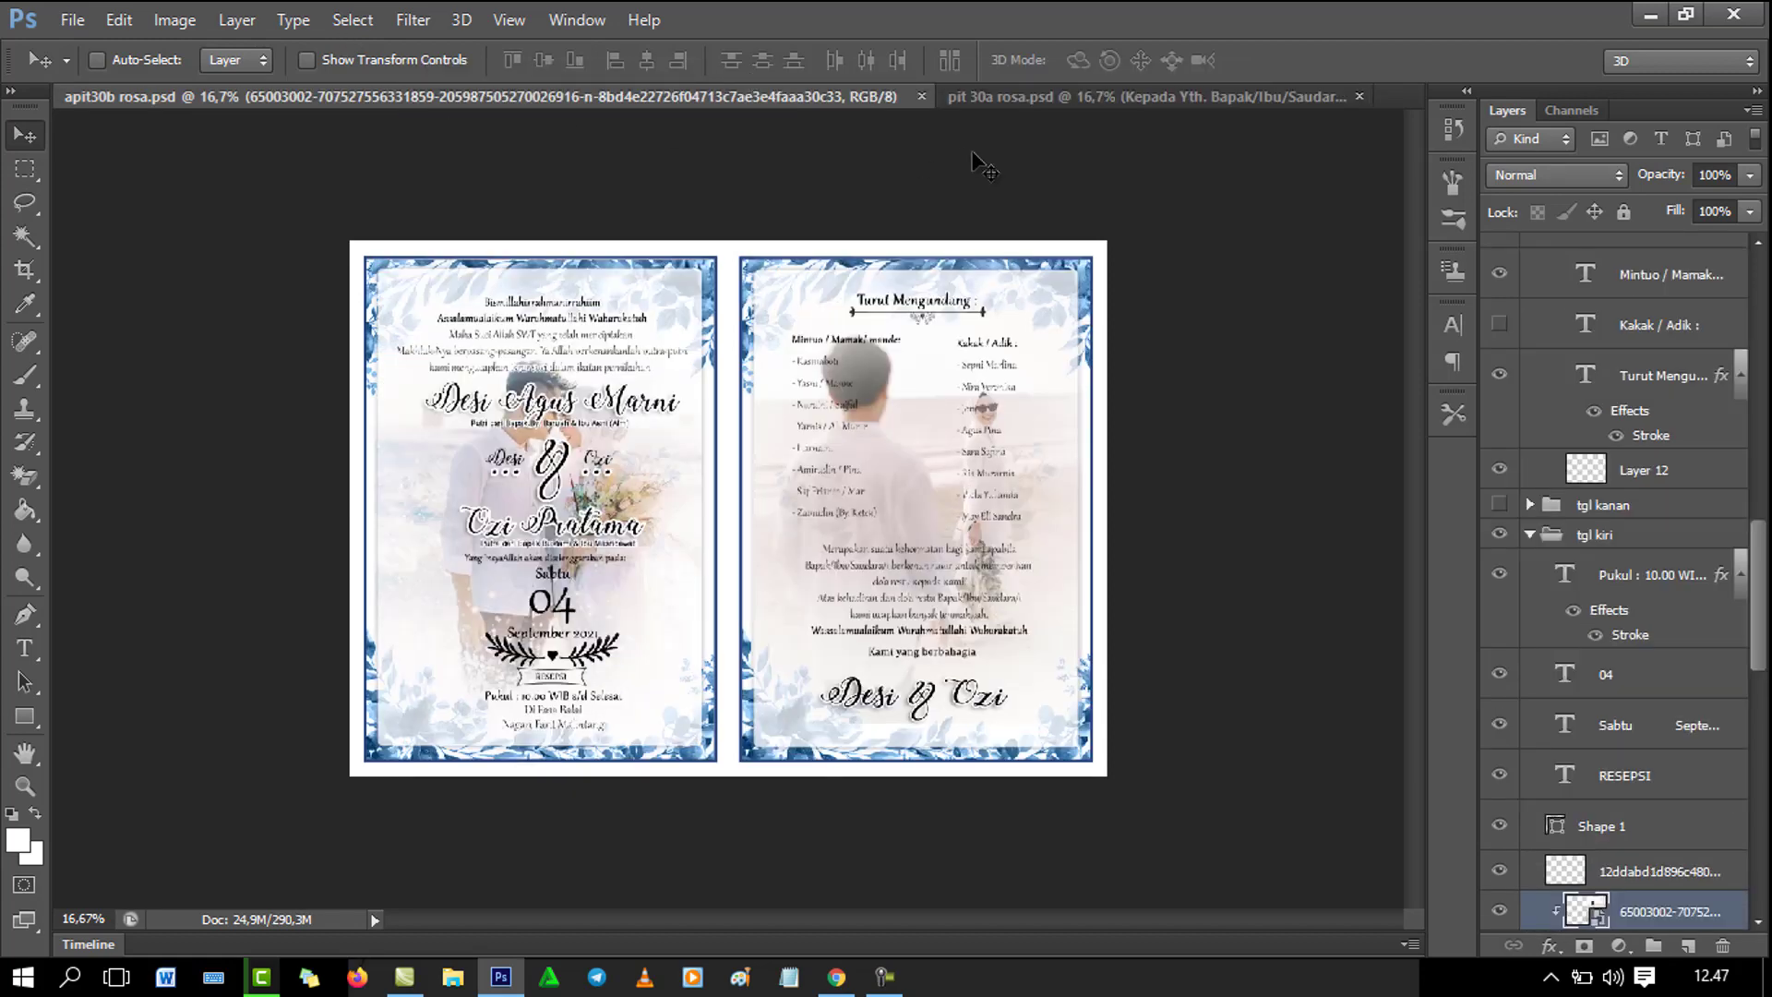
pyautogui.click(999, 102)
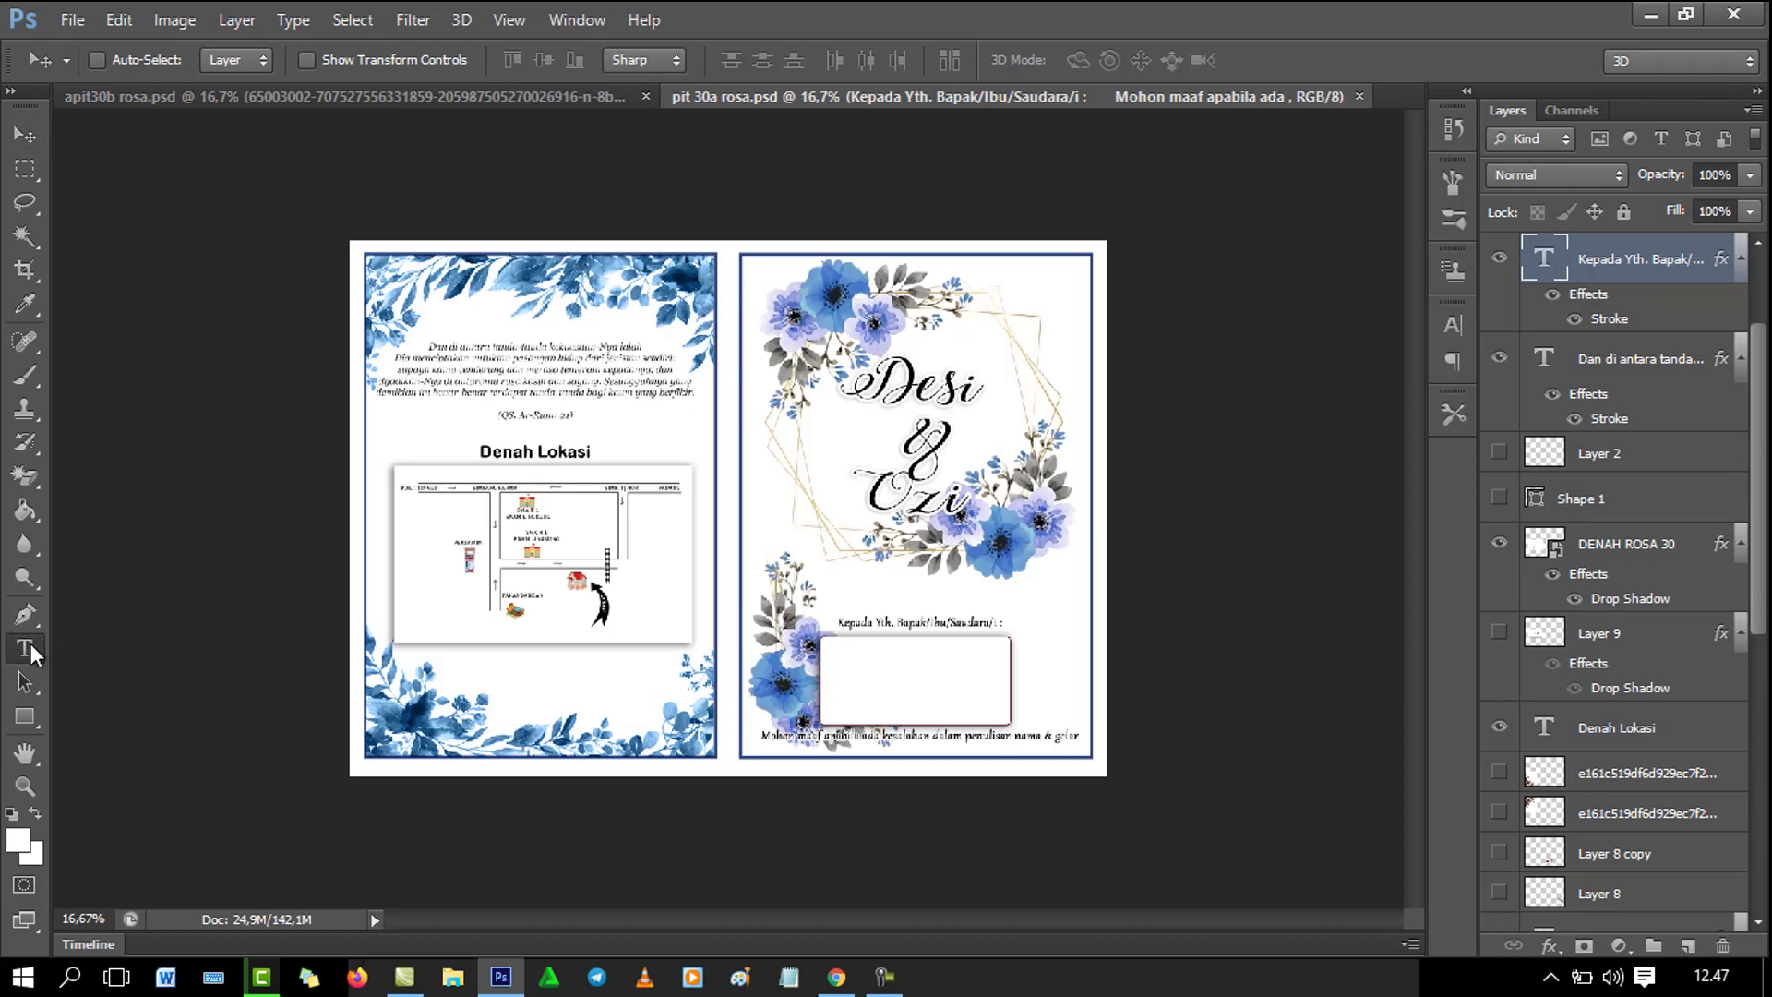
pyautogui.click(27, 648)
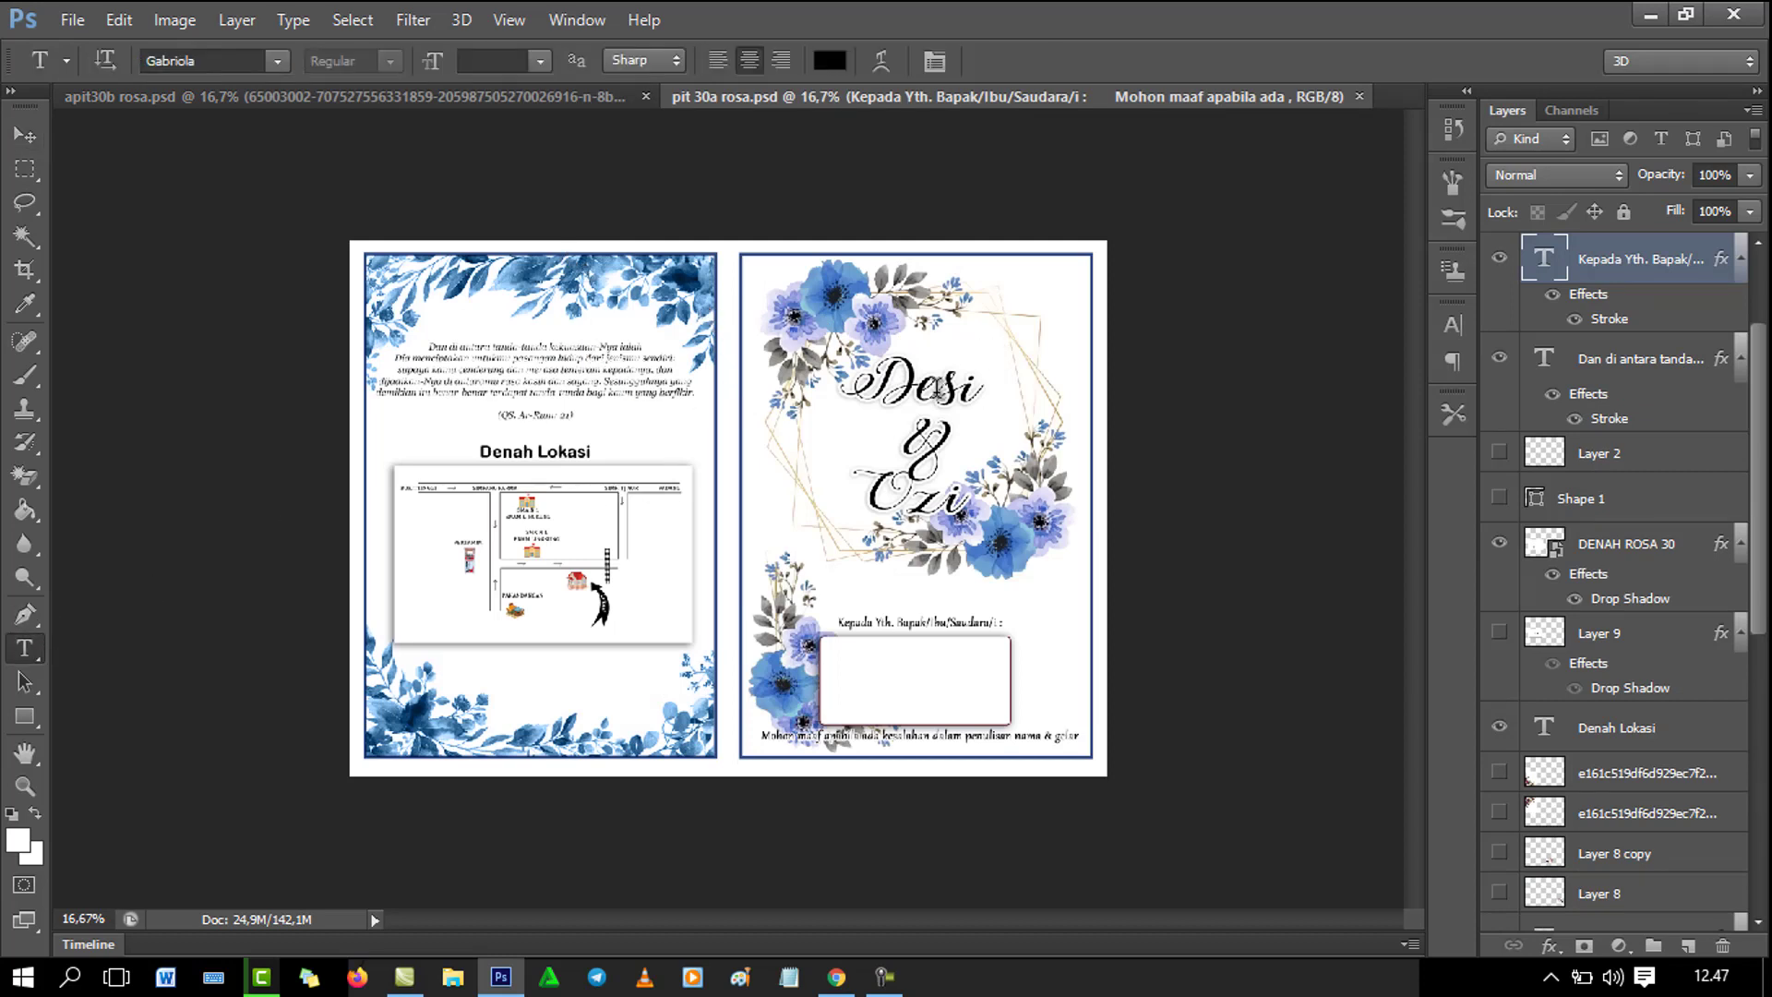
pyautogui.click(20, 136)
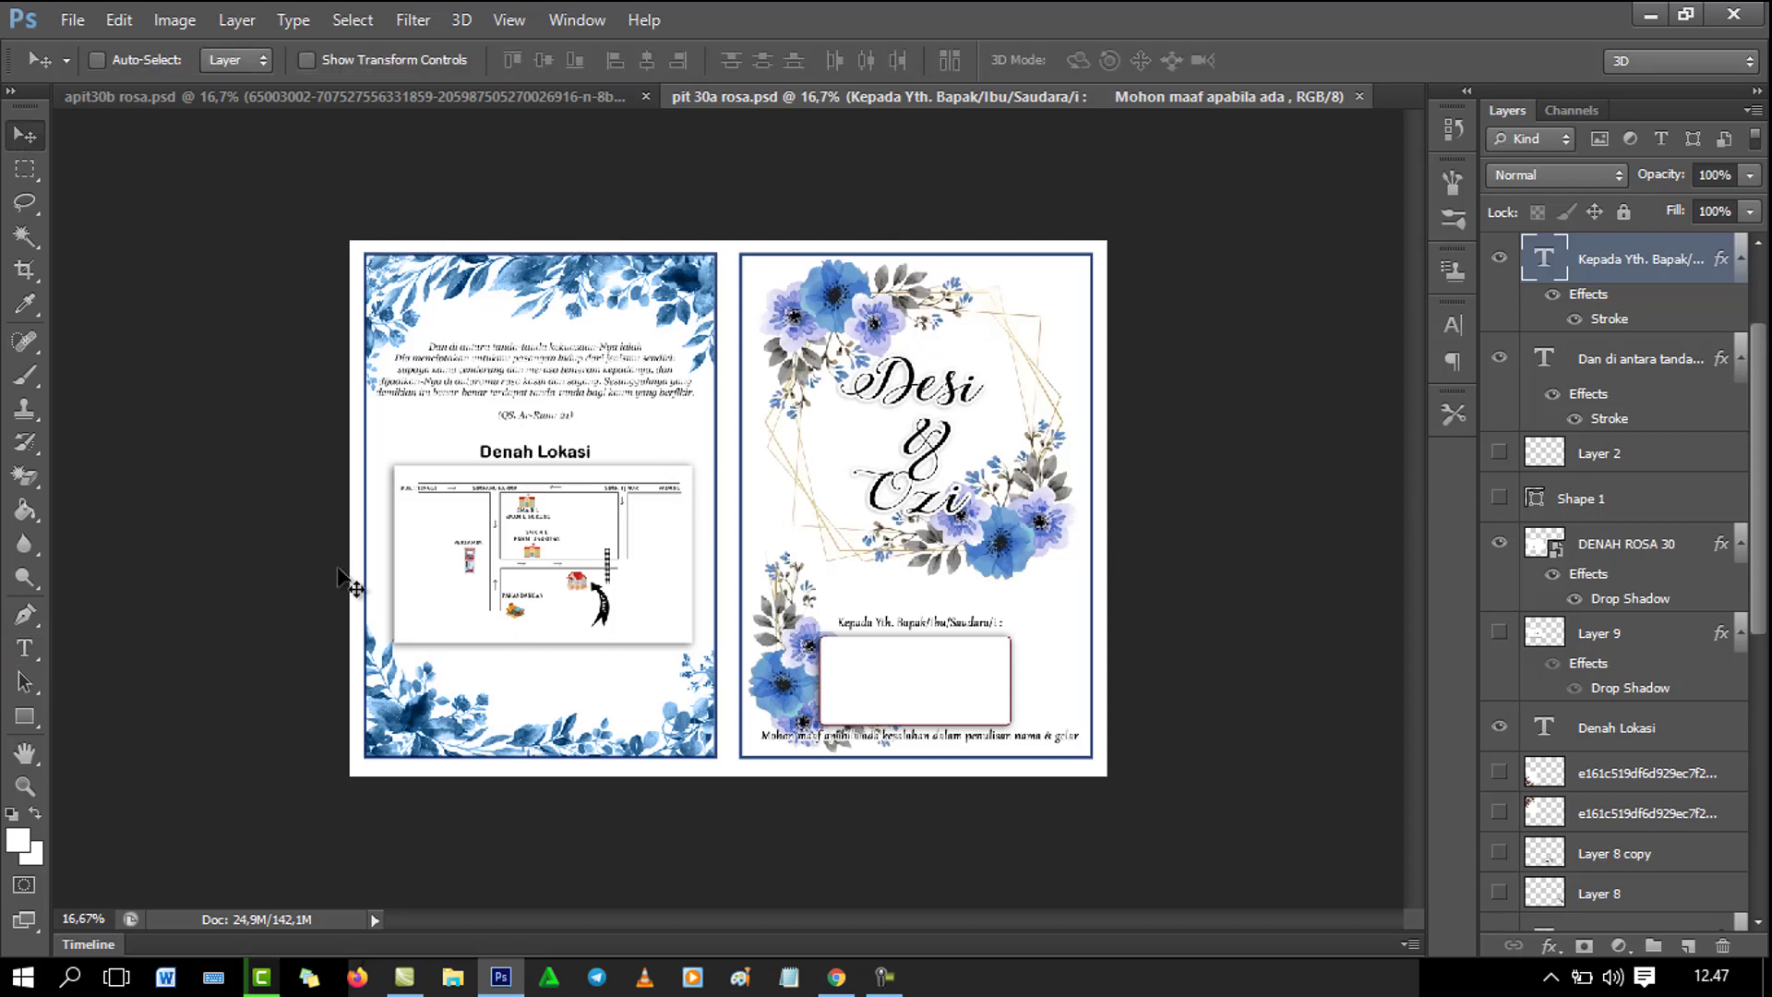
# Check which font the couple's names on the cover use with the Type tool, leaving the text as it is.
pyautogui.click(24, 649)
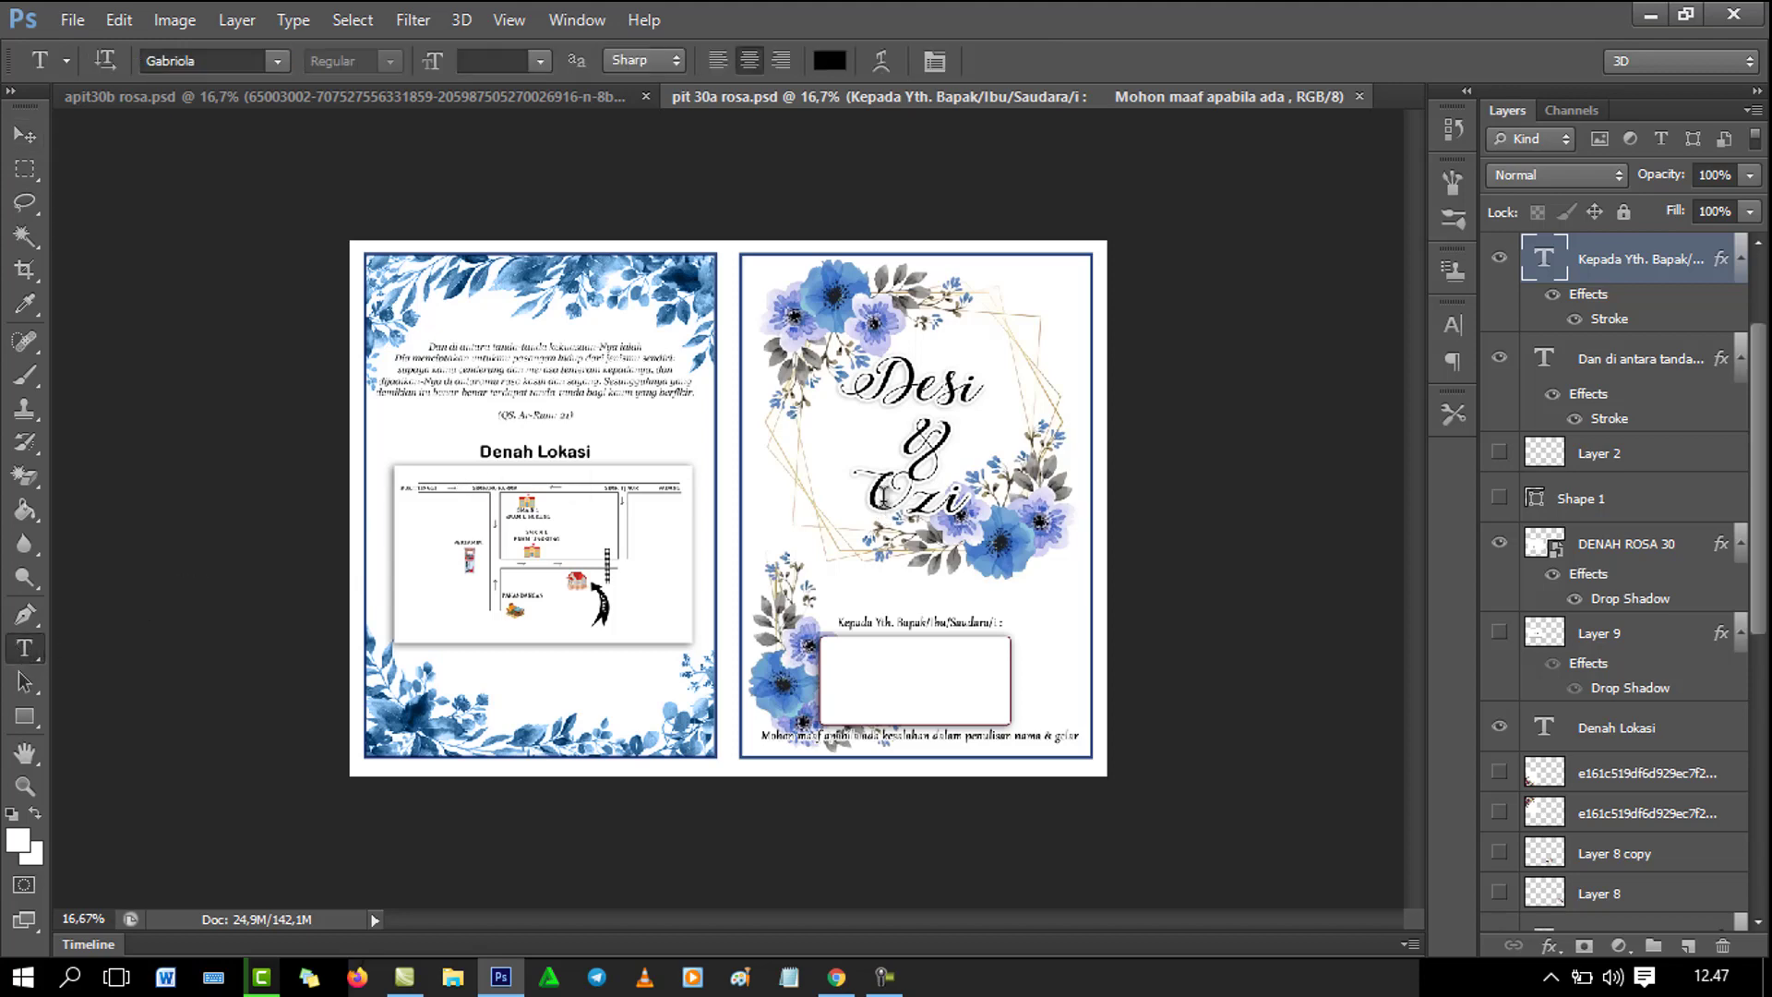
pyautogui.click(935, 431)
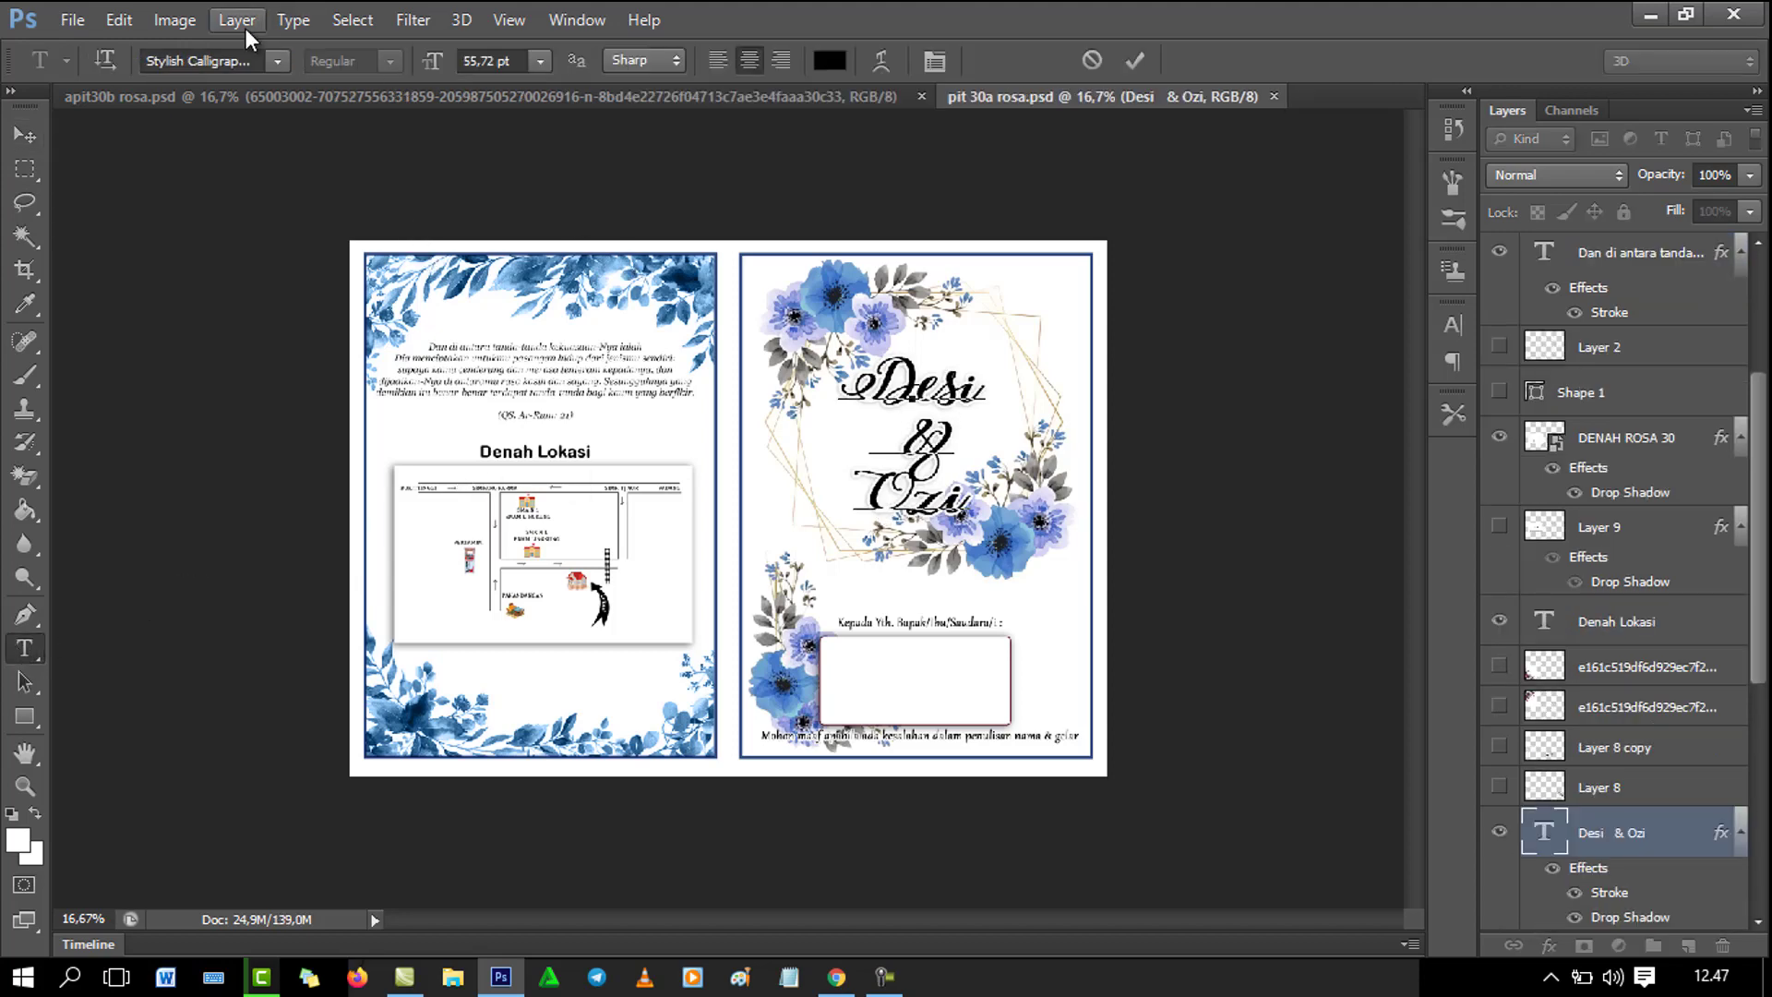
pyautogui.click(273, 61)
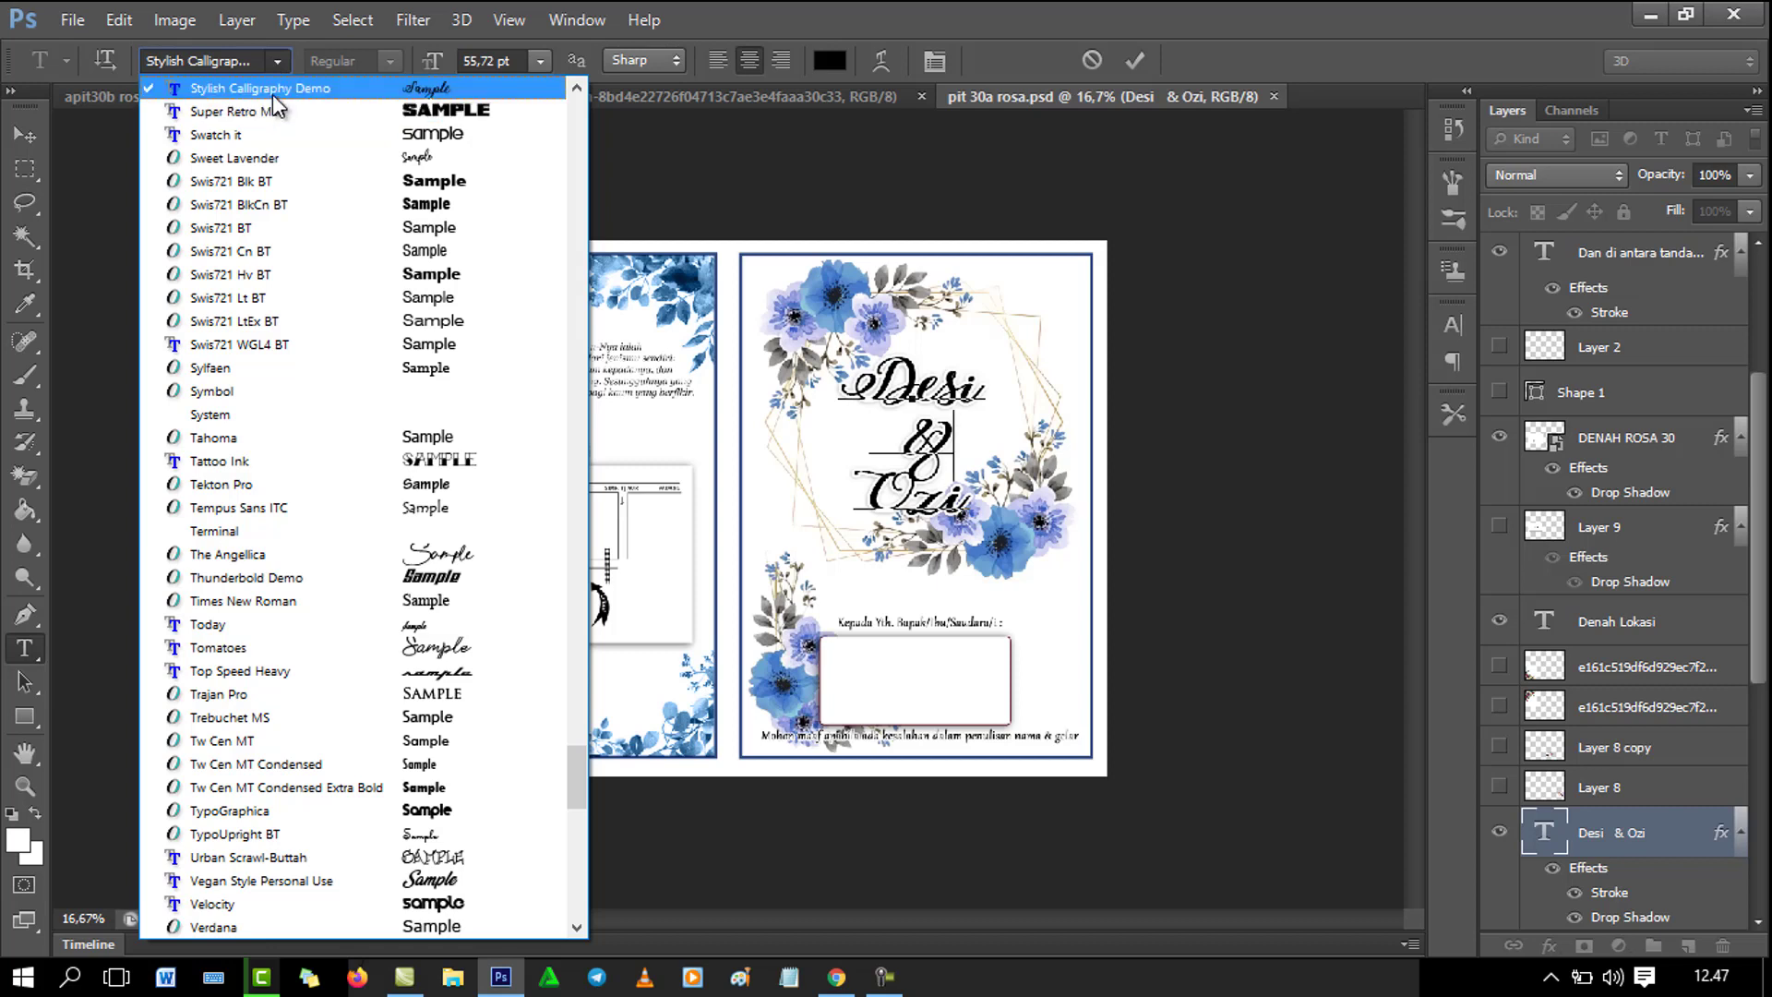
pyautogui.click(278, 59)
pyautogui.click(24, 136)
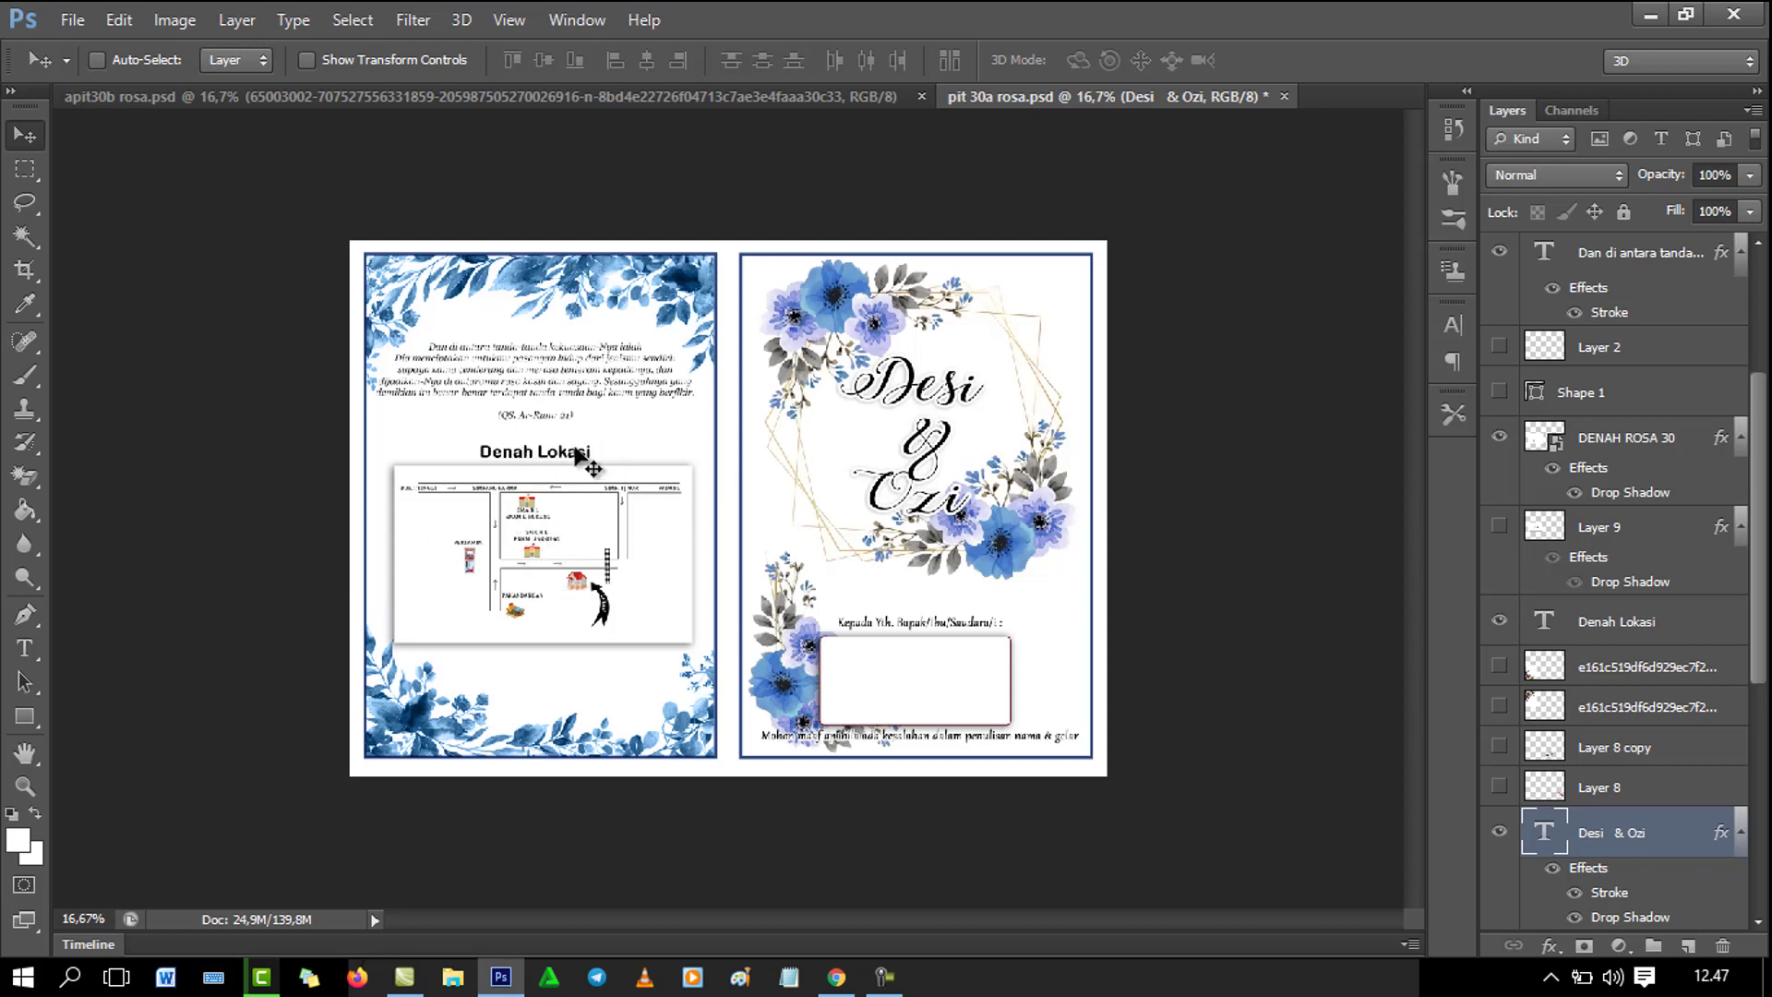
# Switch to apit30b rosa.psd, fit the page on screen, and try left-aligning the opening Bismillahirrahmanirrahiim paragraph.
pyautogui.click(805, 106)
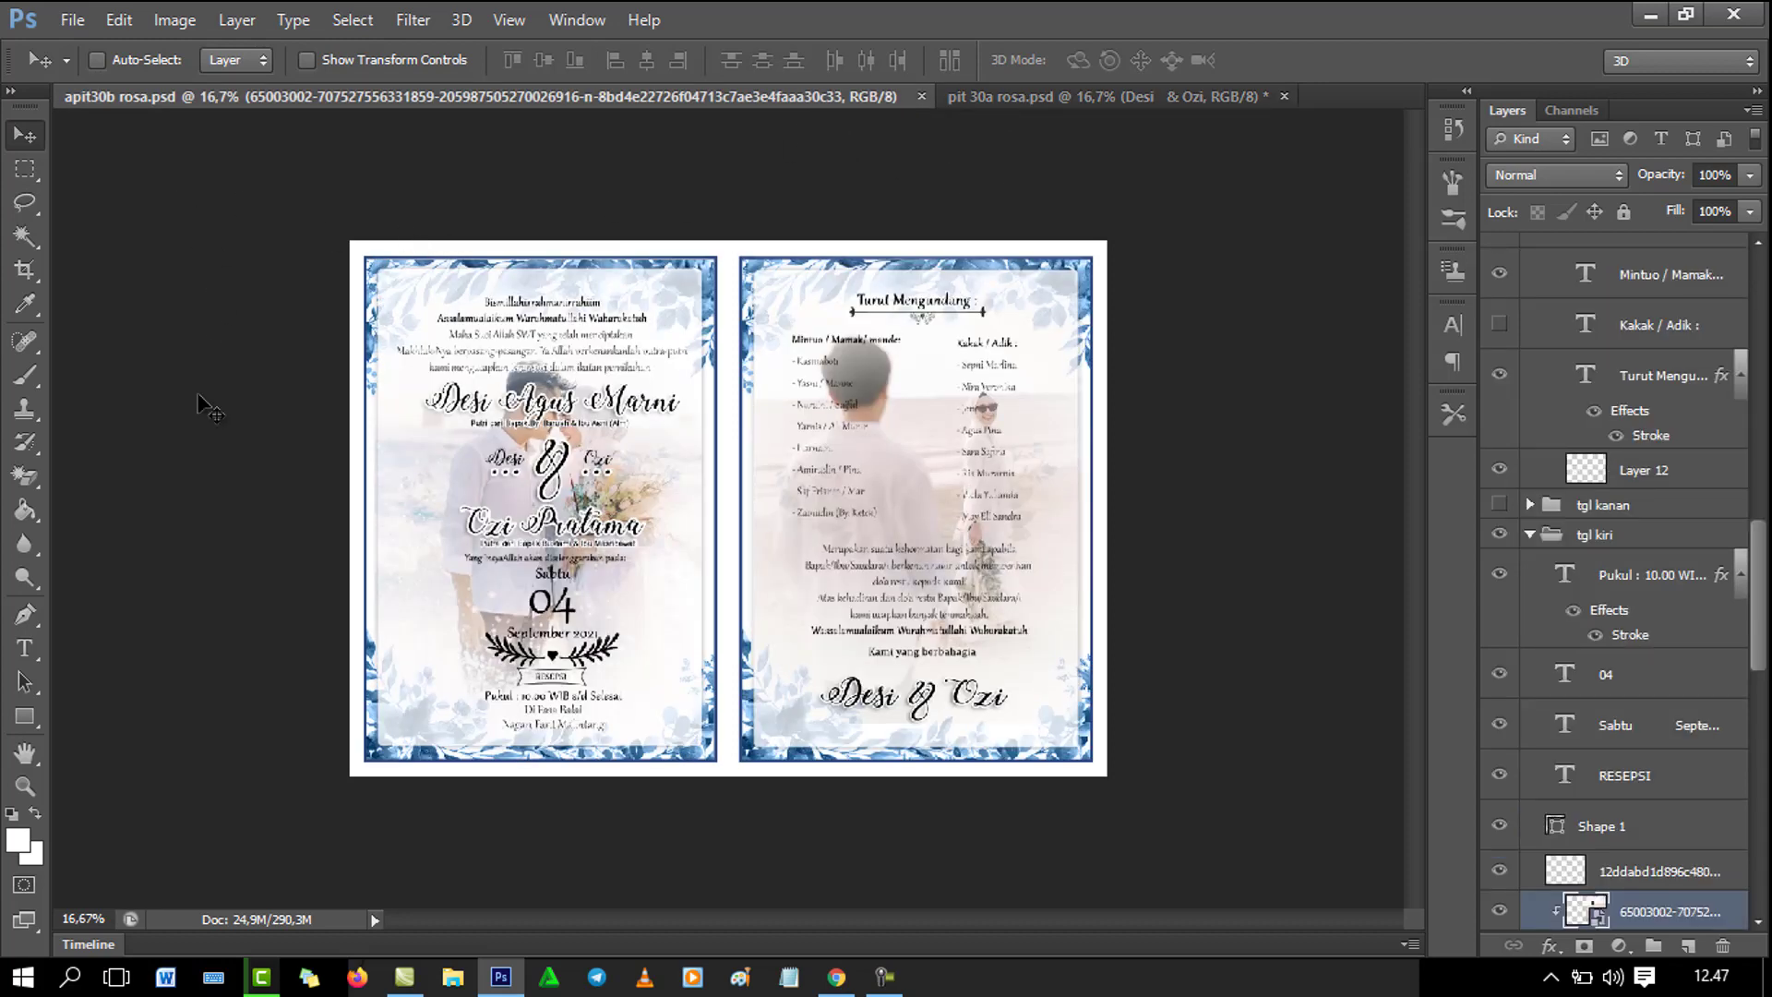
pyautogui.hotkey('ctrl', '0')
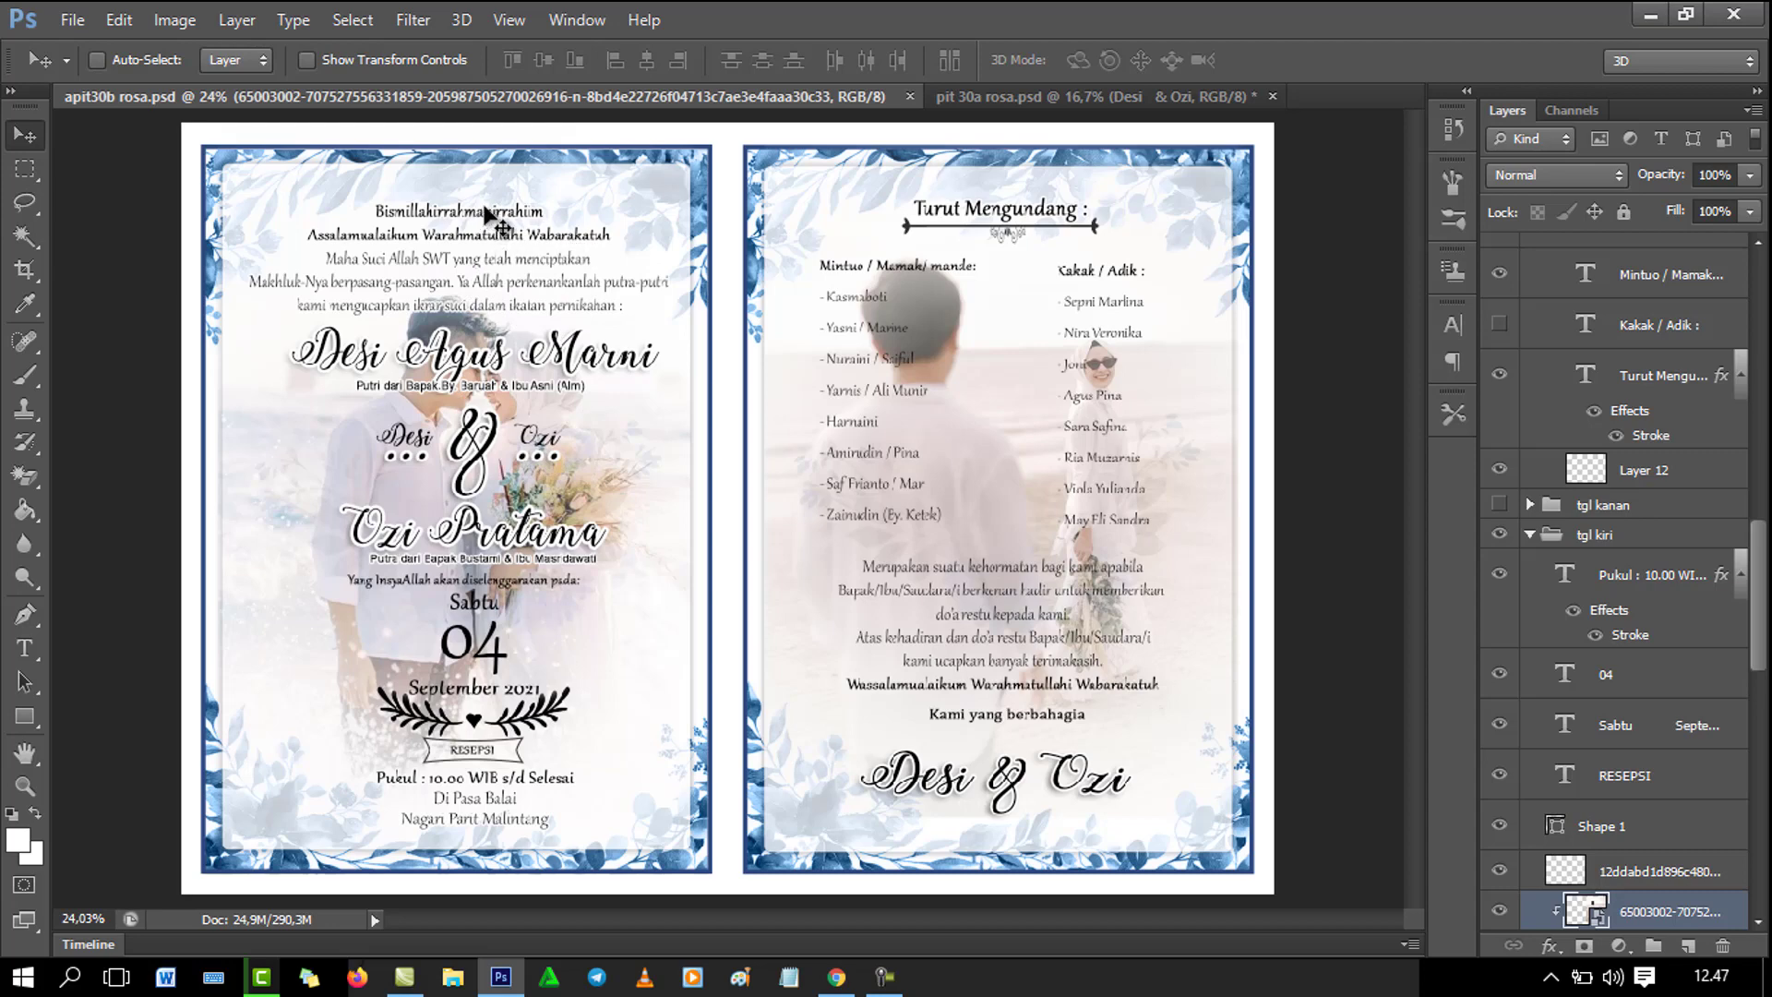
pyautogui.click(25, 648)
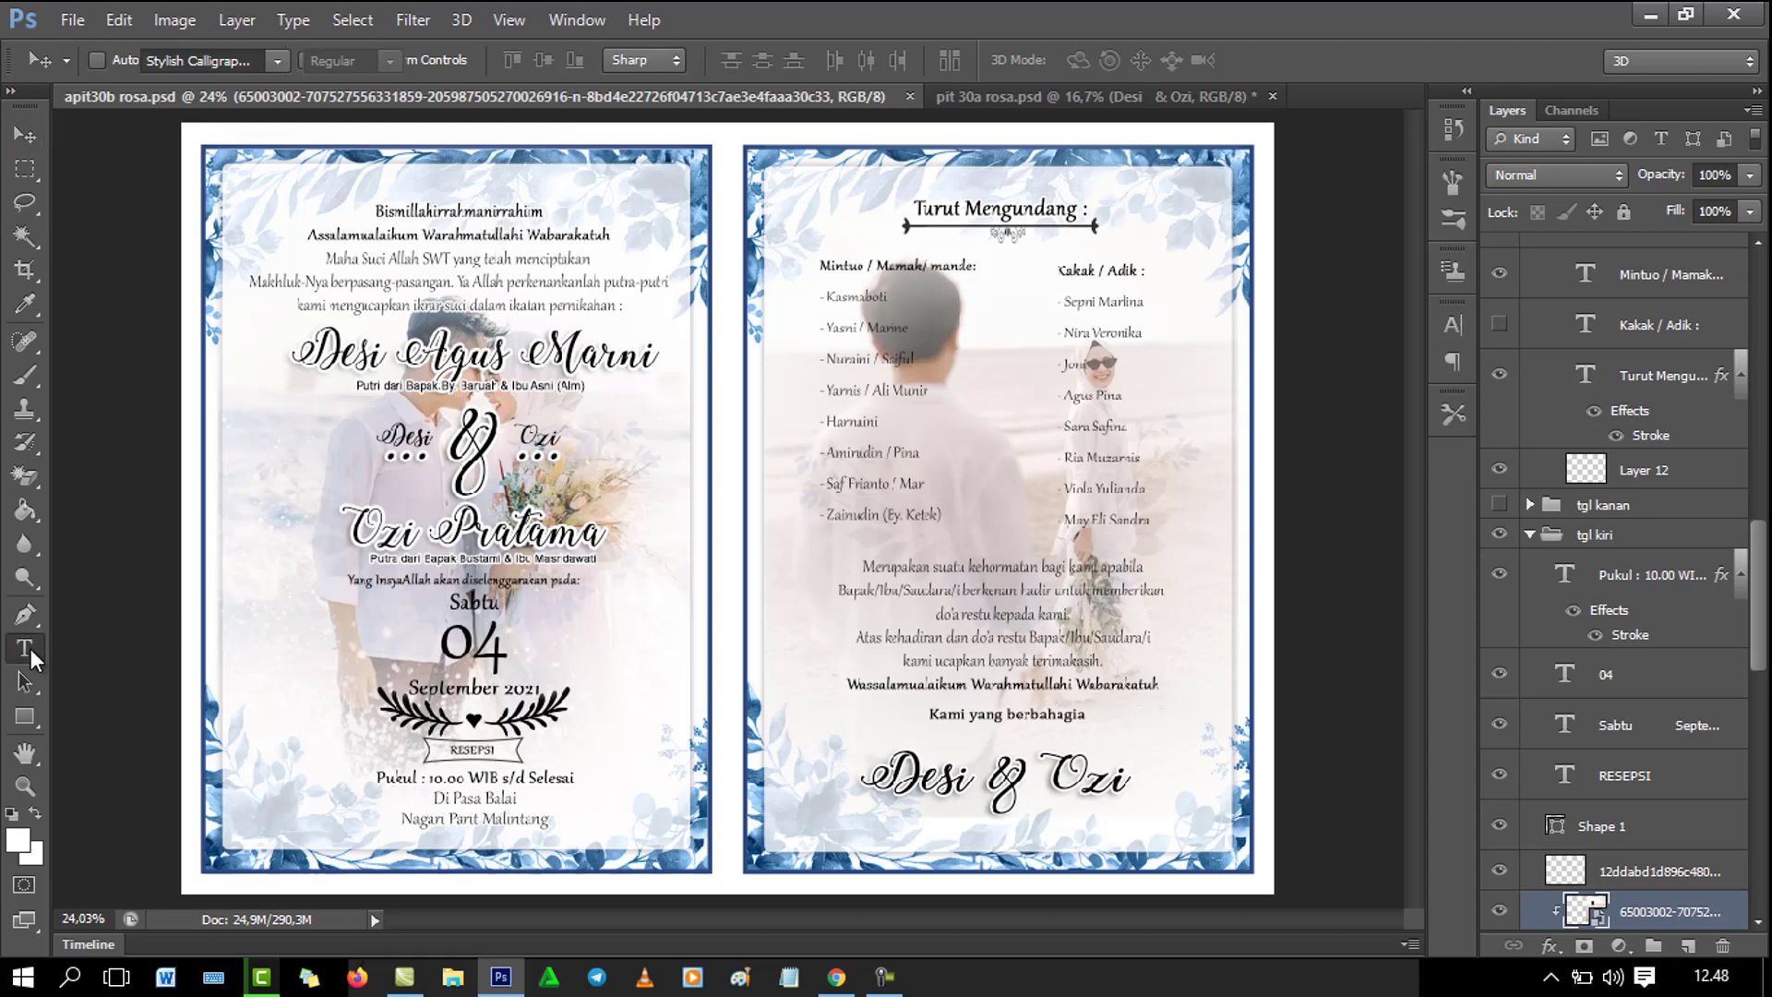
pyautogui.click(382, 218)
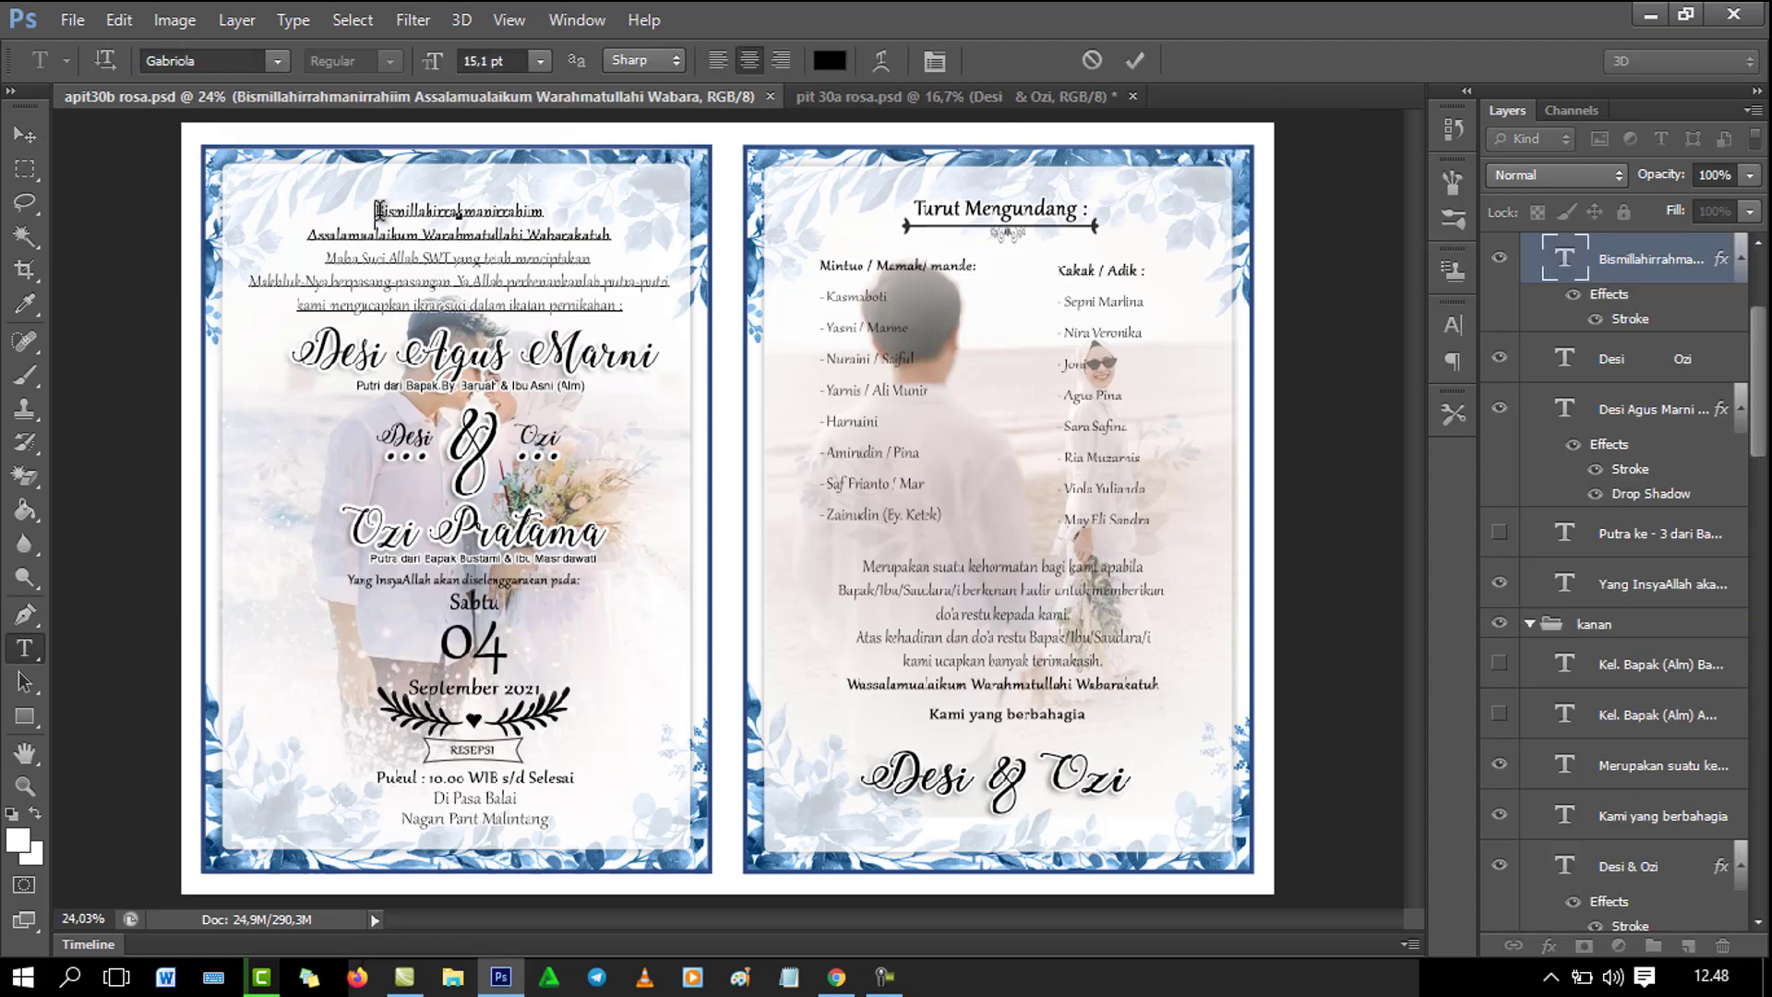
pyautogui.moveTo(382, 214); pyautogui.dragTo(612, 300)
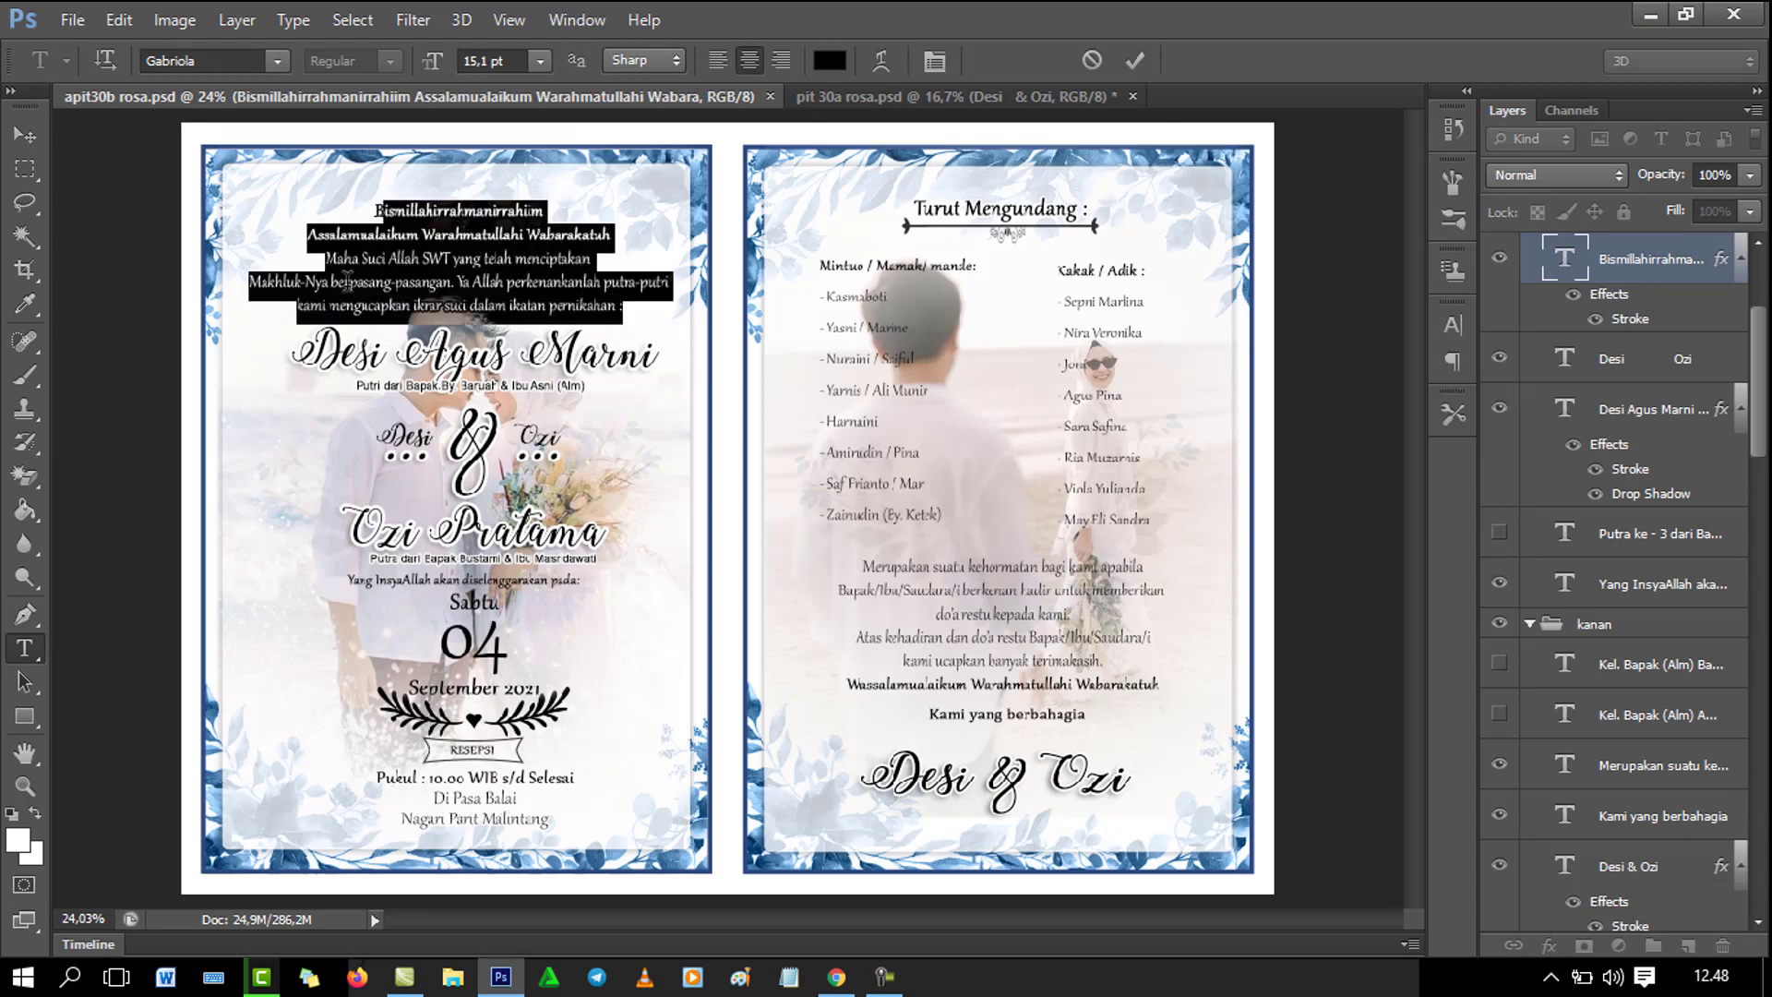
pyautogui.click(418, 354)
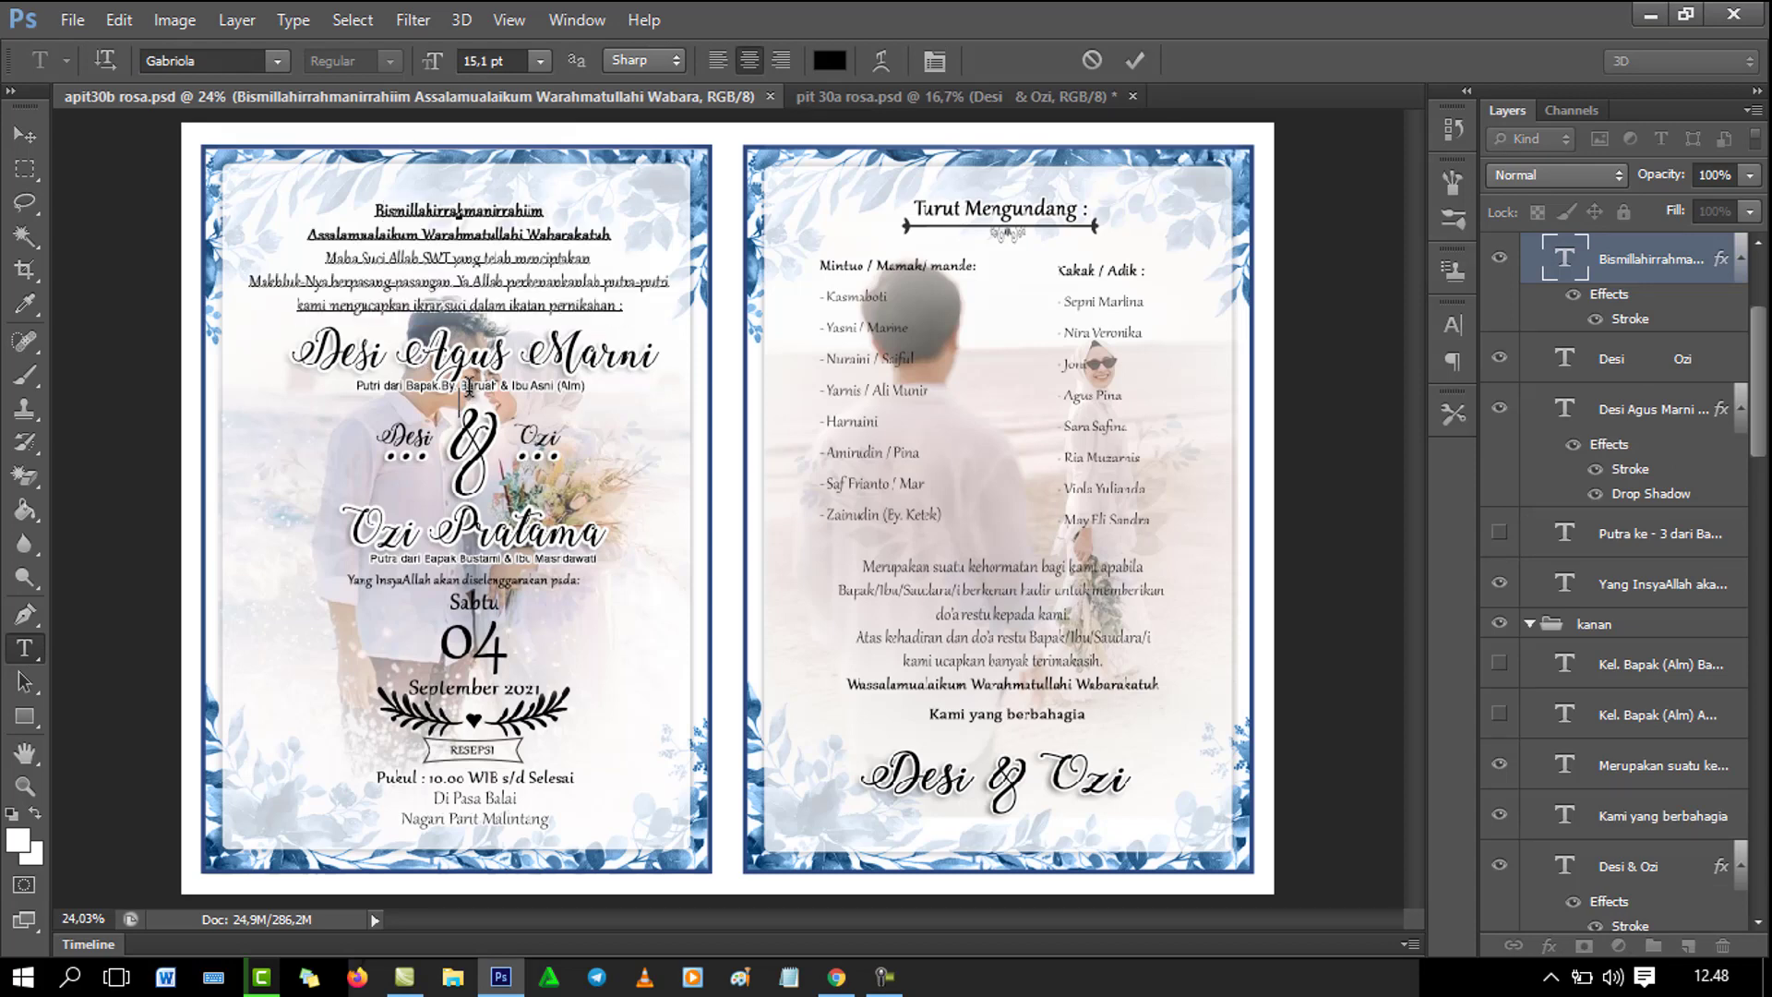
pyautogui.hotkey('ctrl', 'shift', 'l')
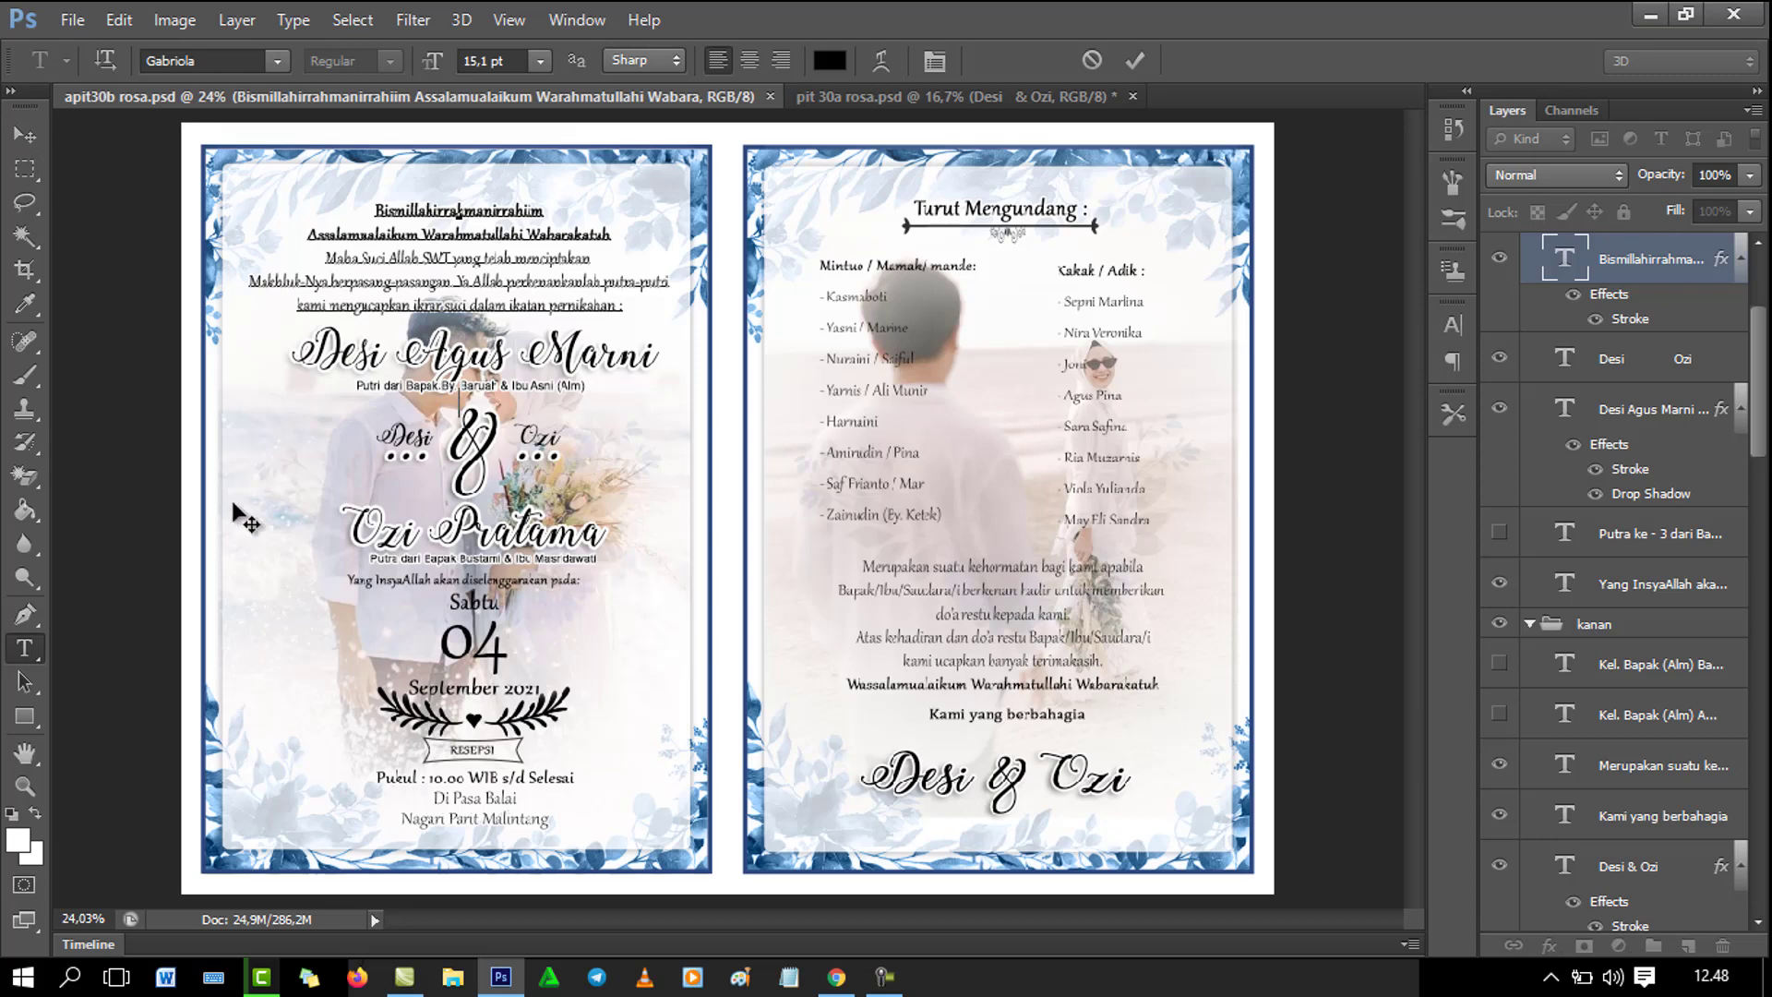
pyautogui.click(25, 135)
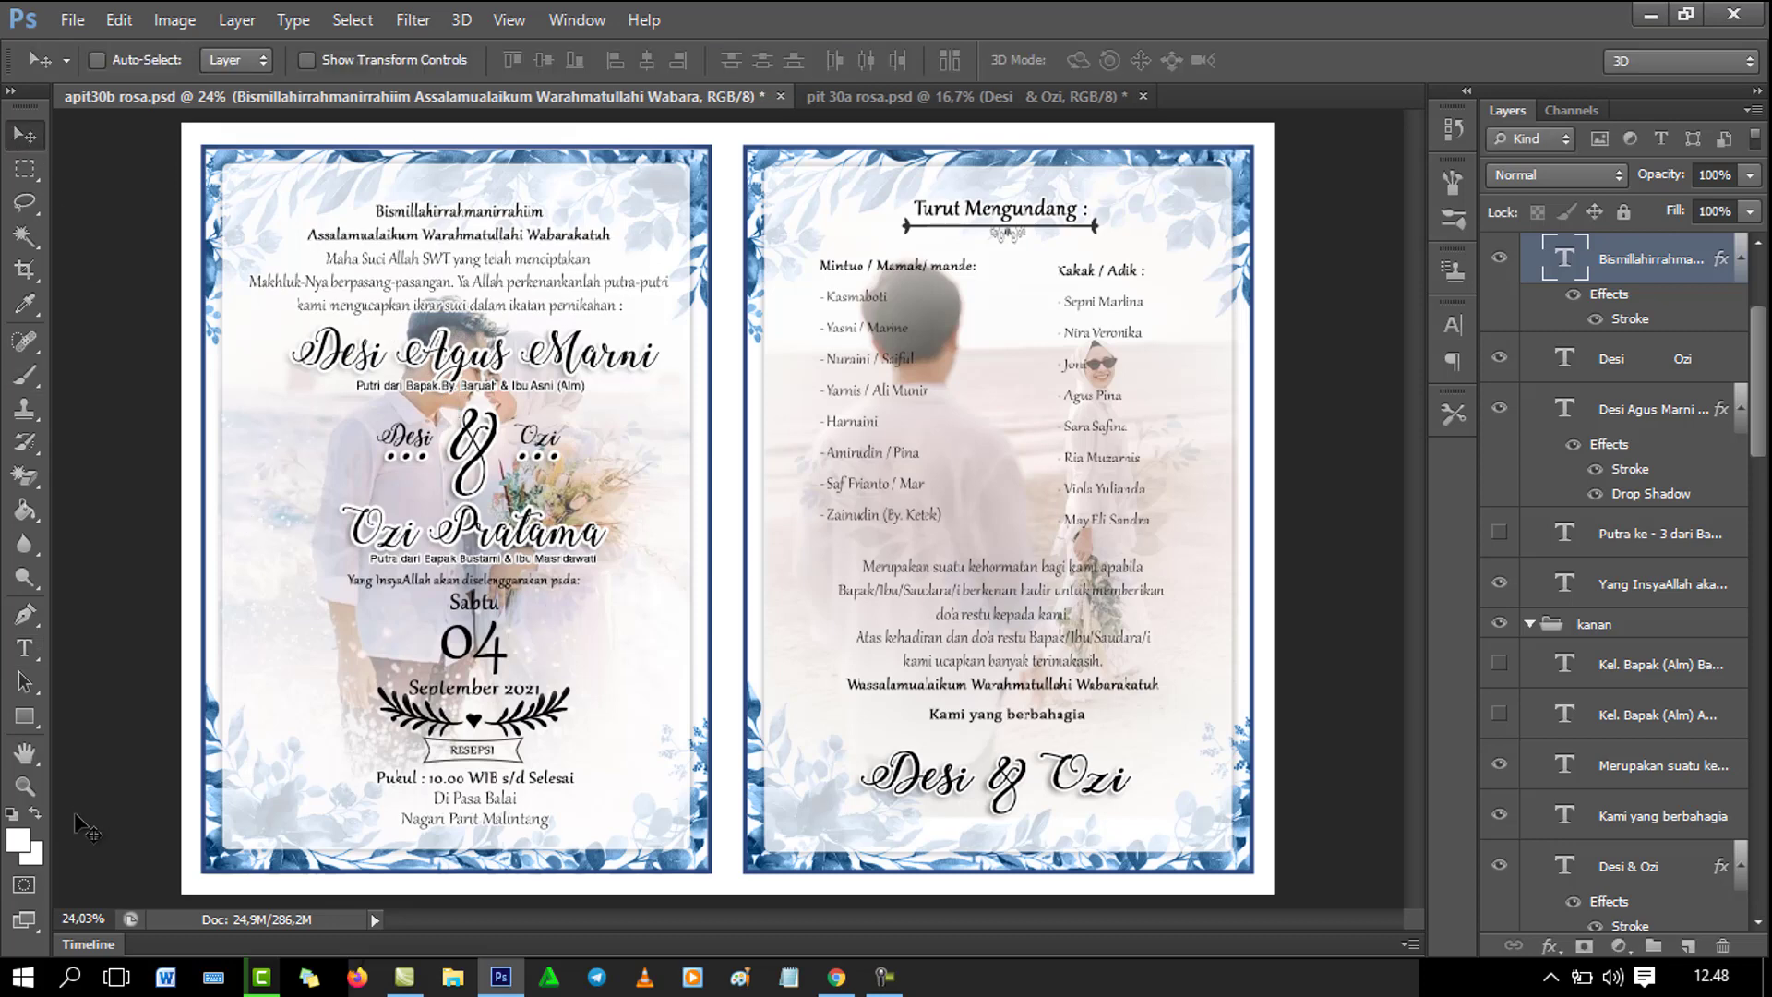
# Delete the first letter of the bride's full name on the left page and retype it as a capital.
pyautogui.click(25, 648)
pyautogui.click(305, 368)
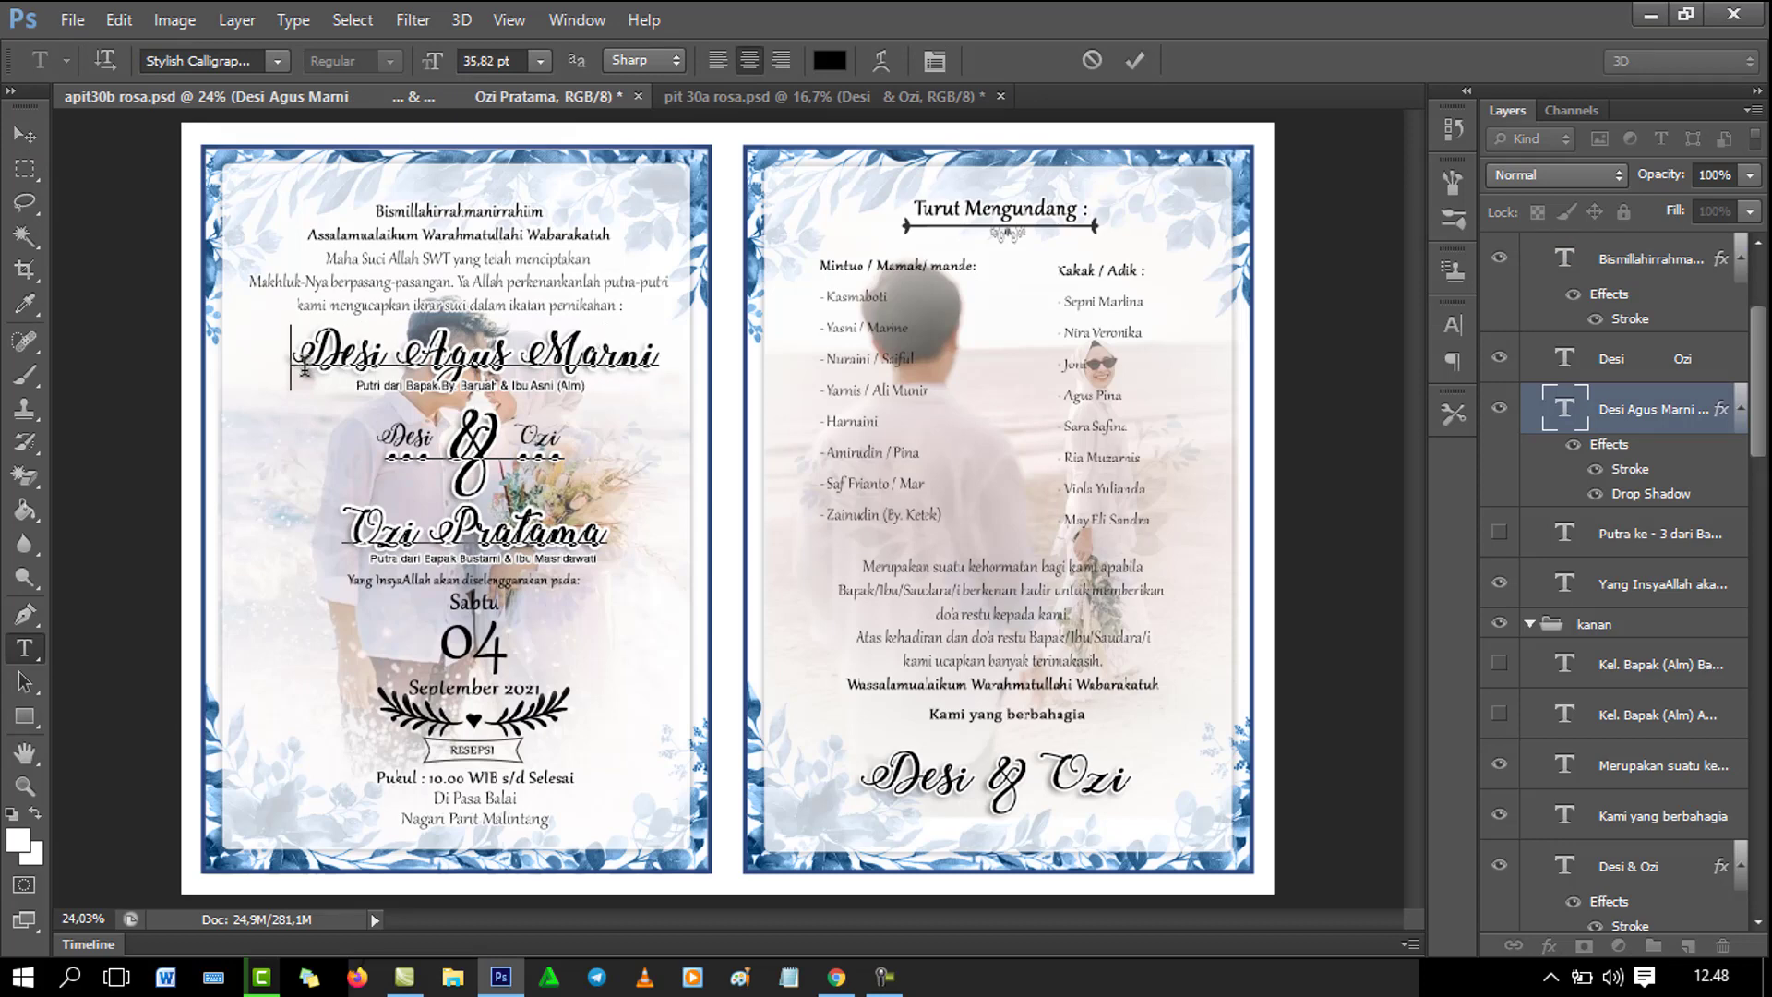
pyautogui.press('Delete')
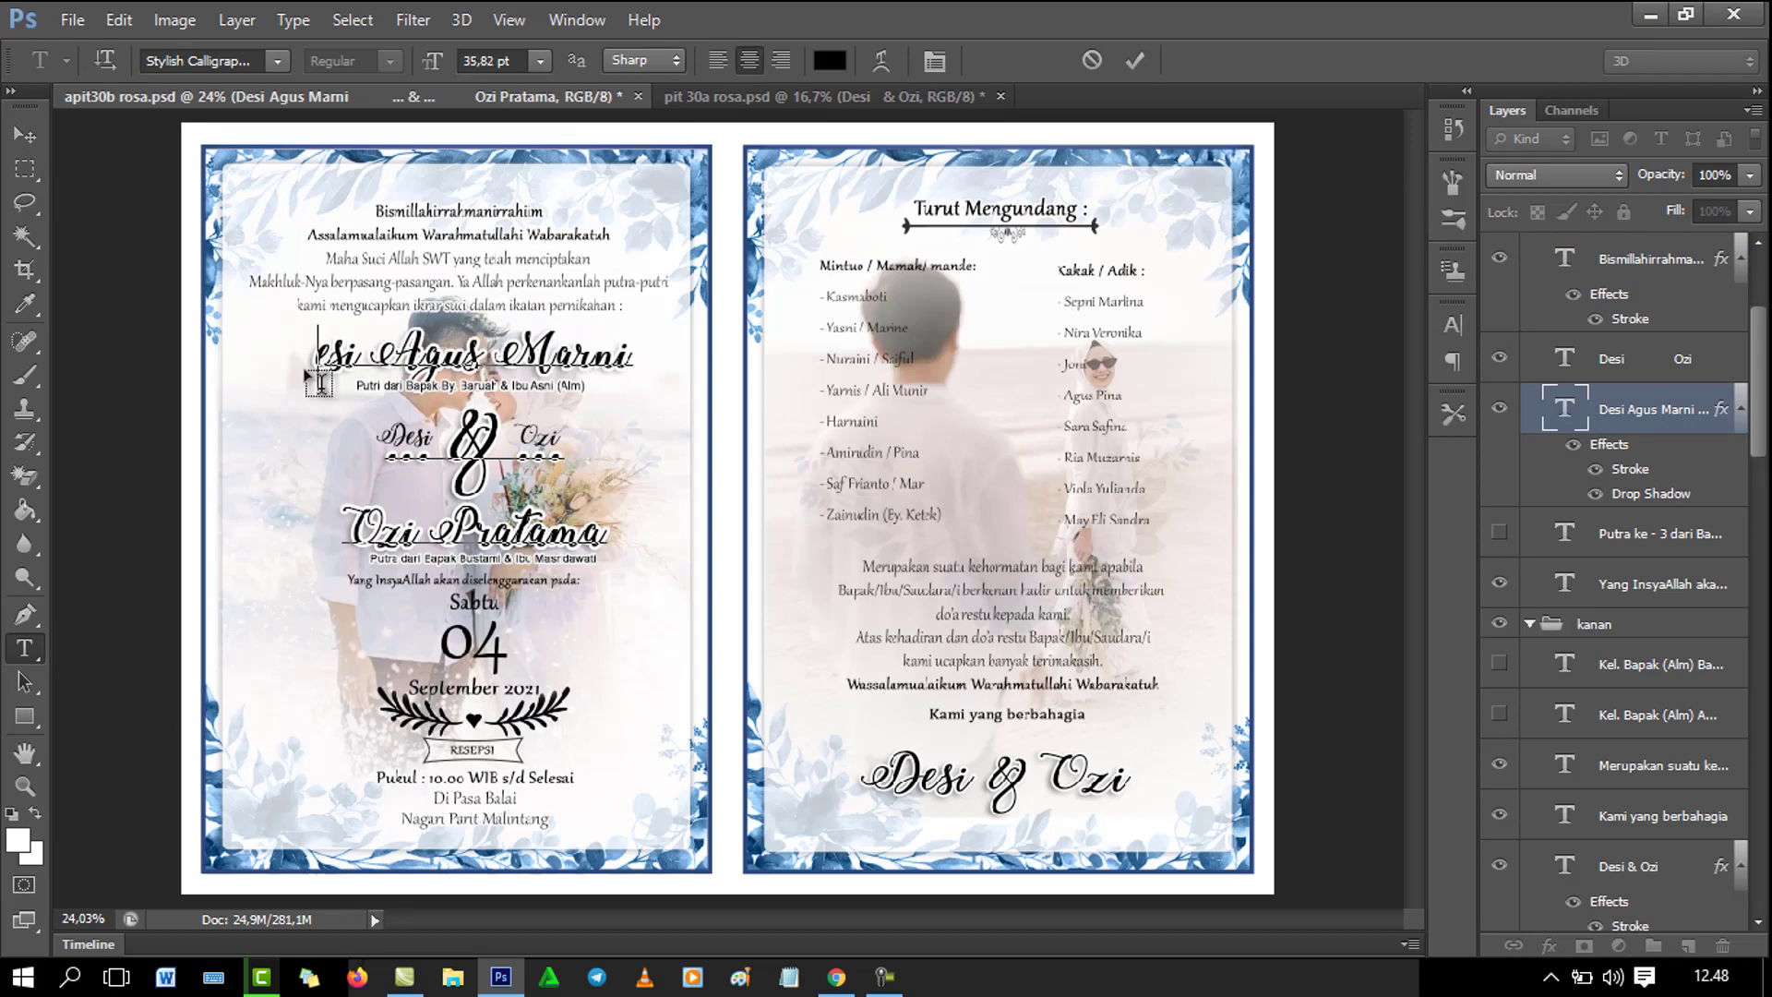
pyautogui.write('d')
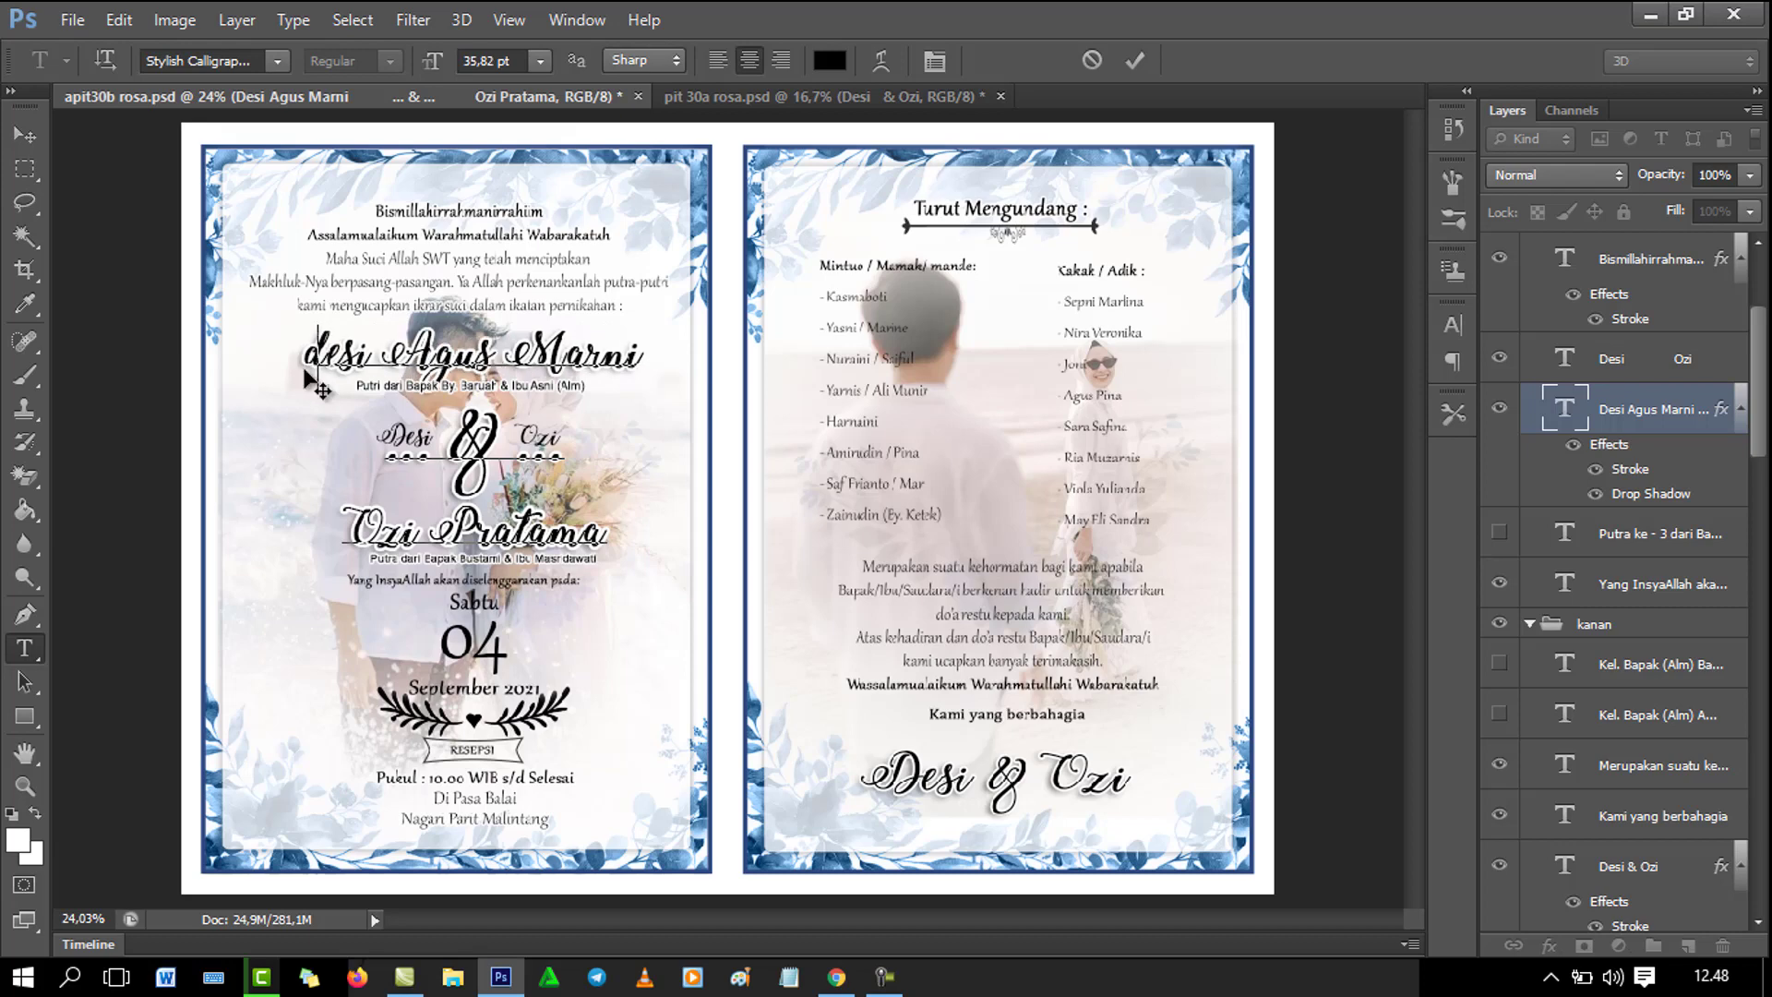
pyautogui.press('BackSpace')
pyautogui.write('D')
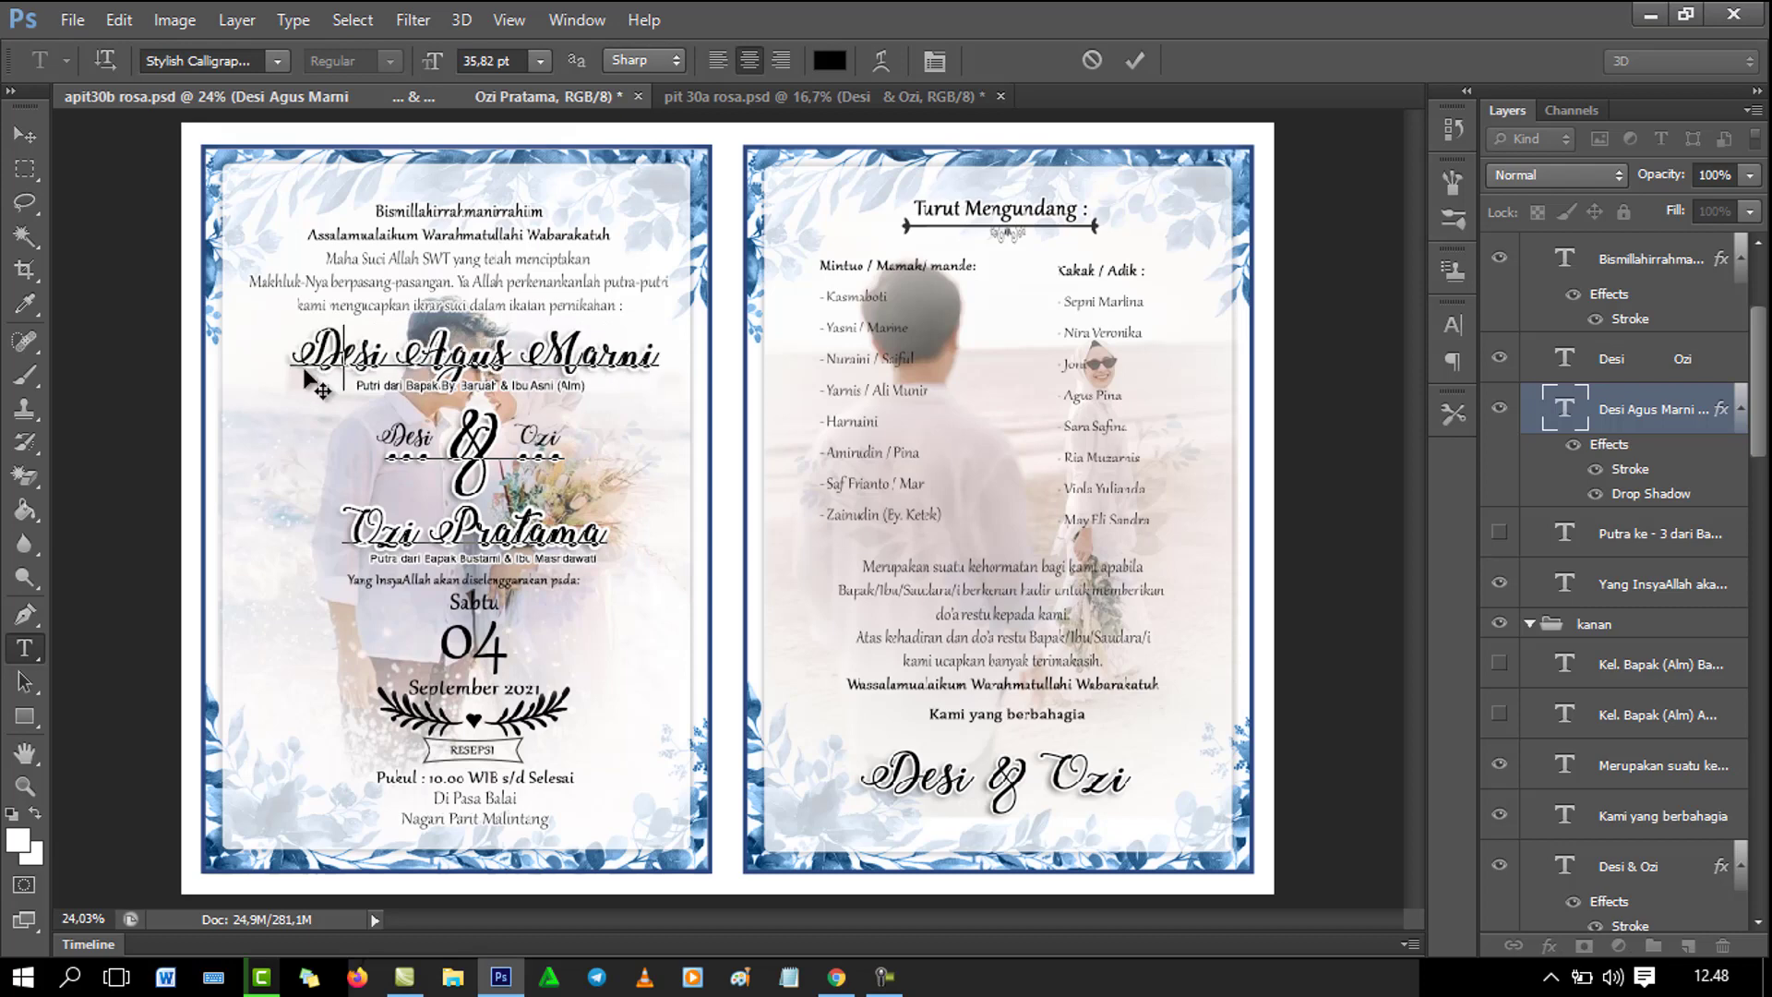
pyautogui.click(18, 141)
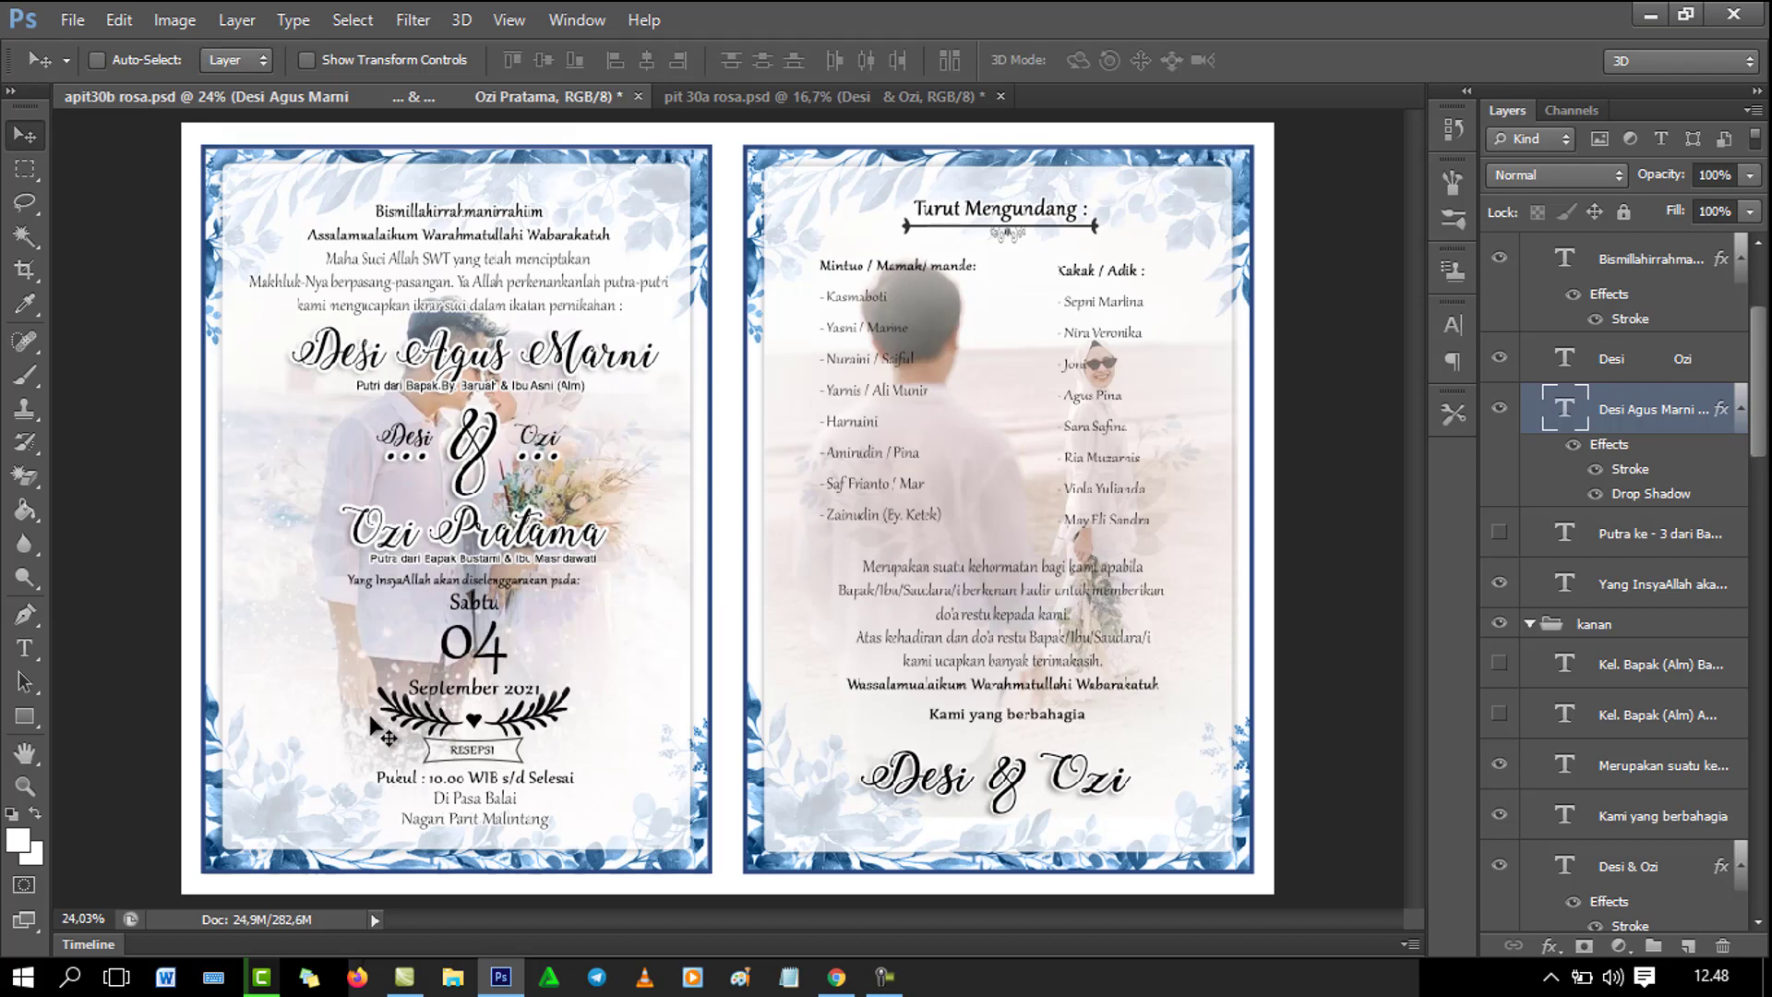
# Enter the date 04 and the Mintuo / Mamak/ mande guest list with the Type tool, leaving their text as it is.
pyautogui.click(33, 656)
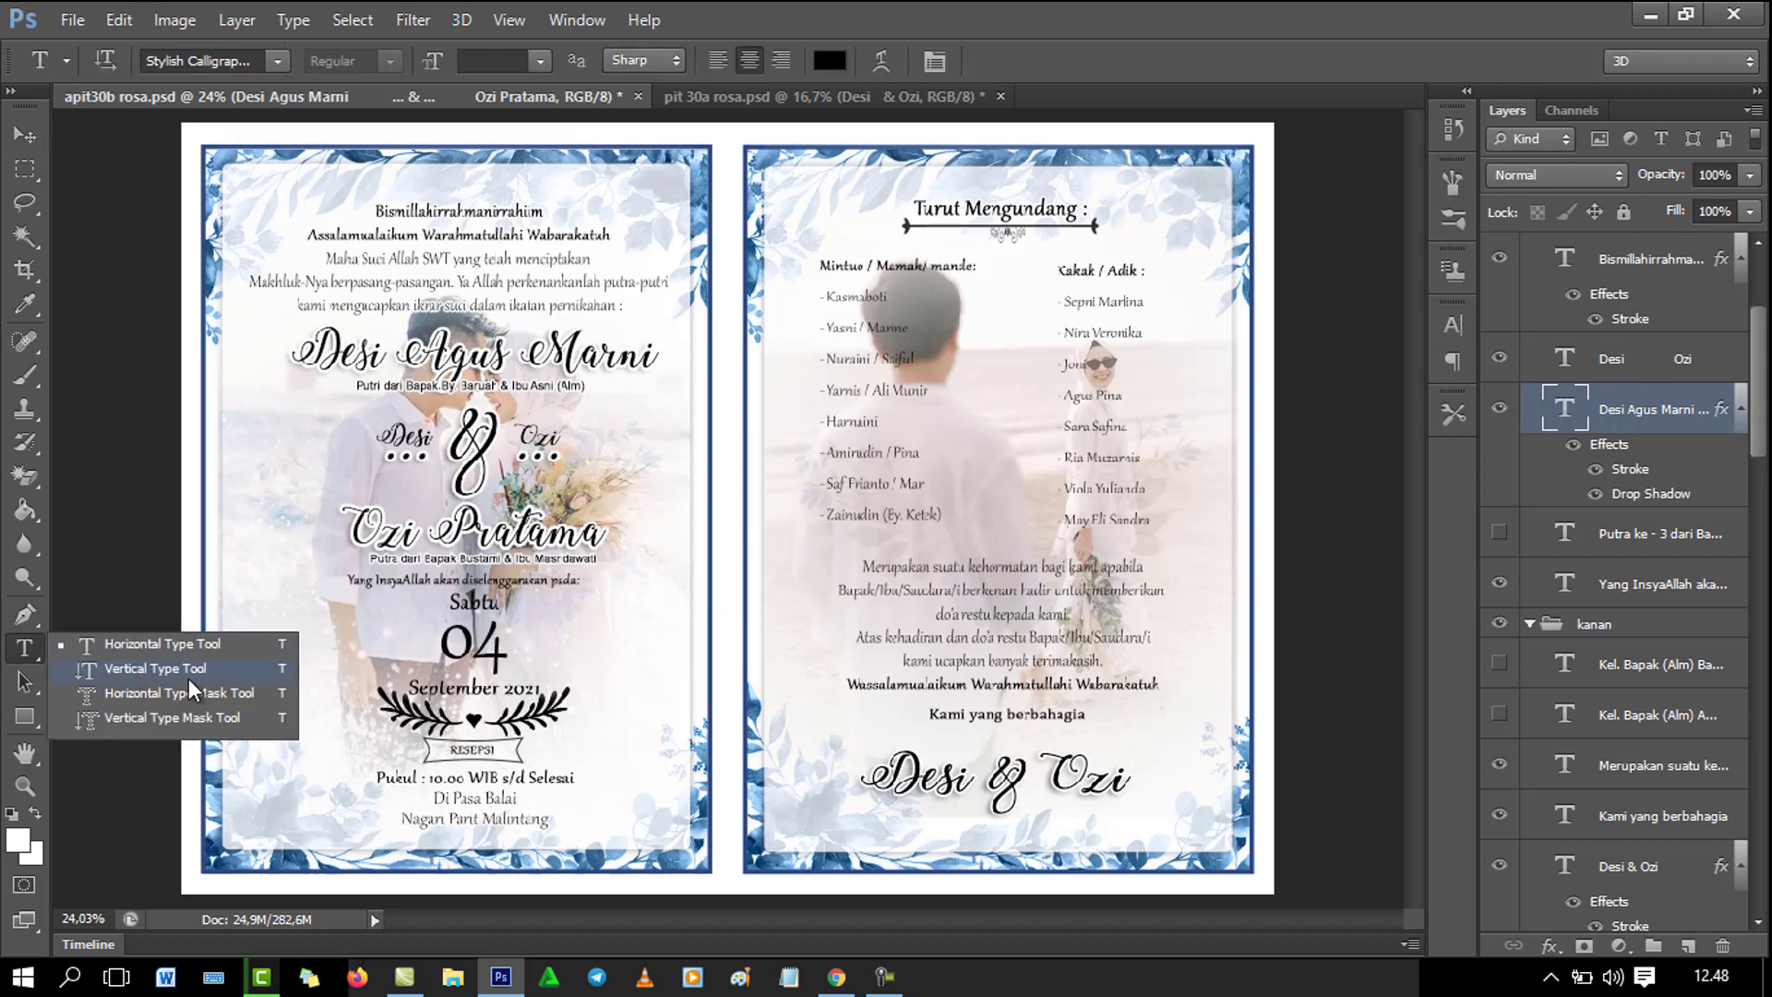
pyautogui.click(503, 643)
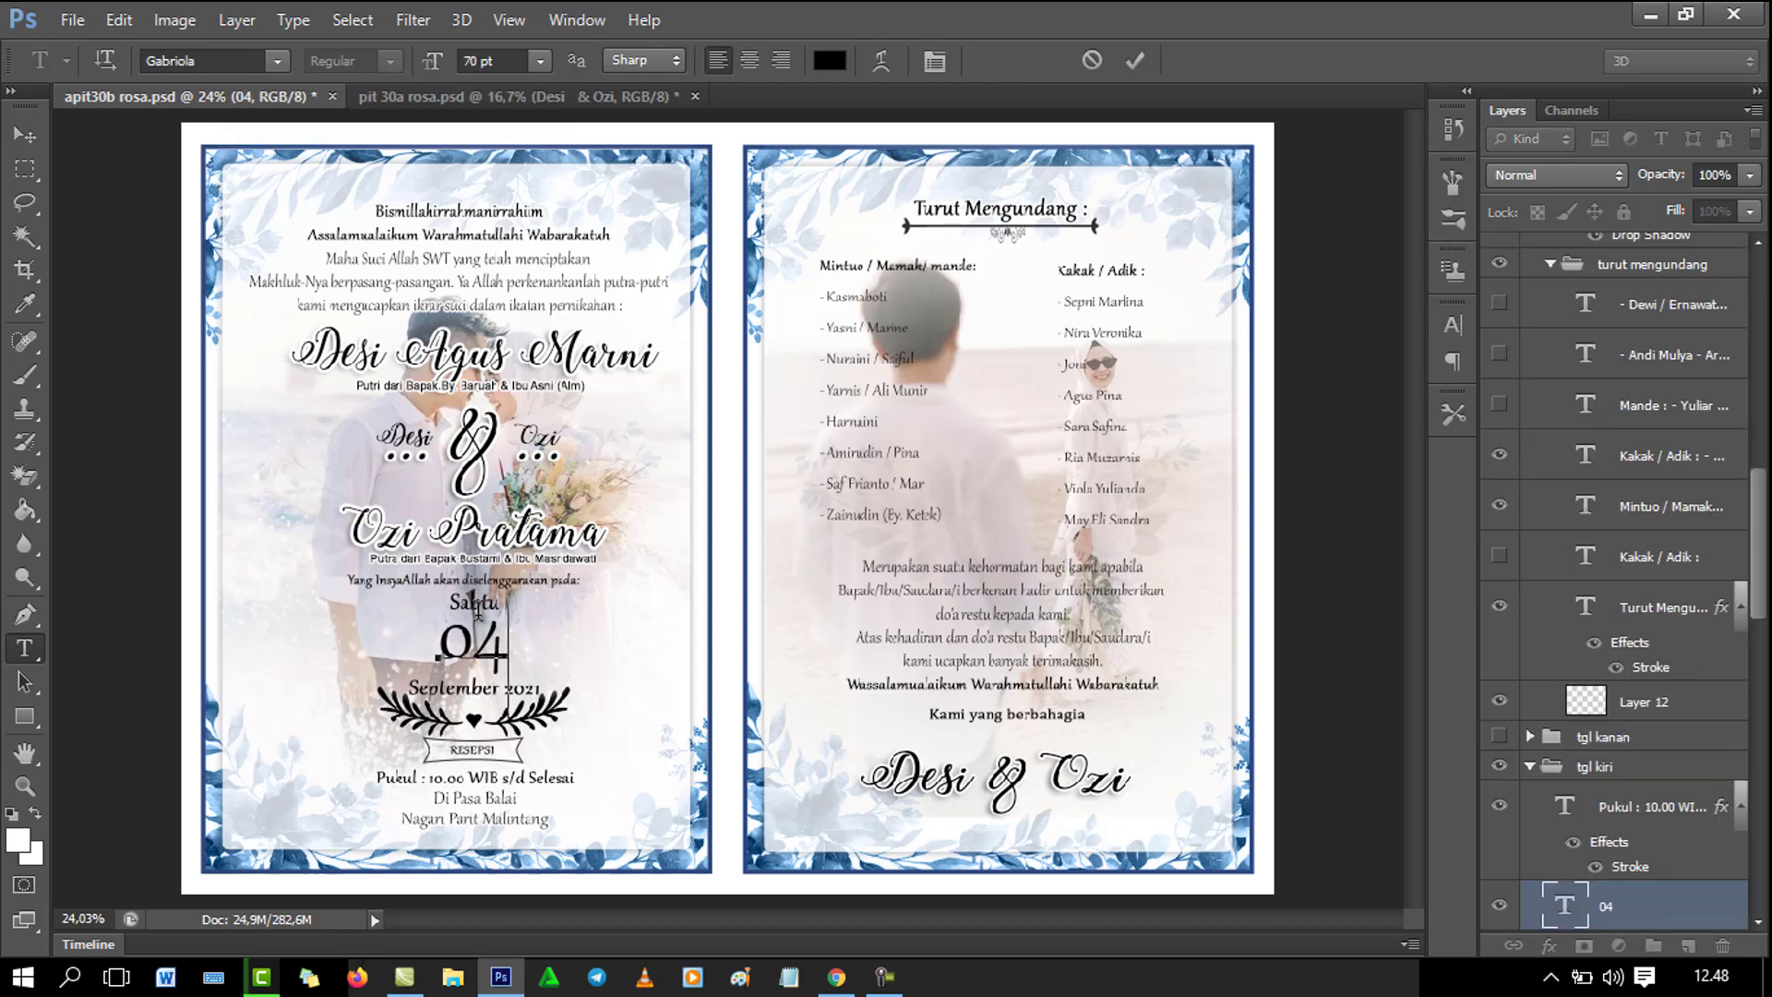
pyautogui.click(25, 134)
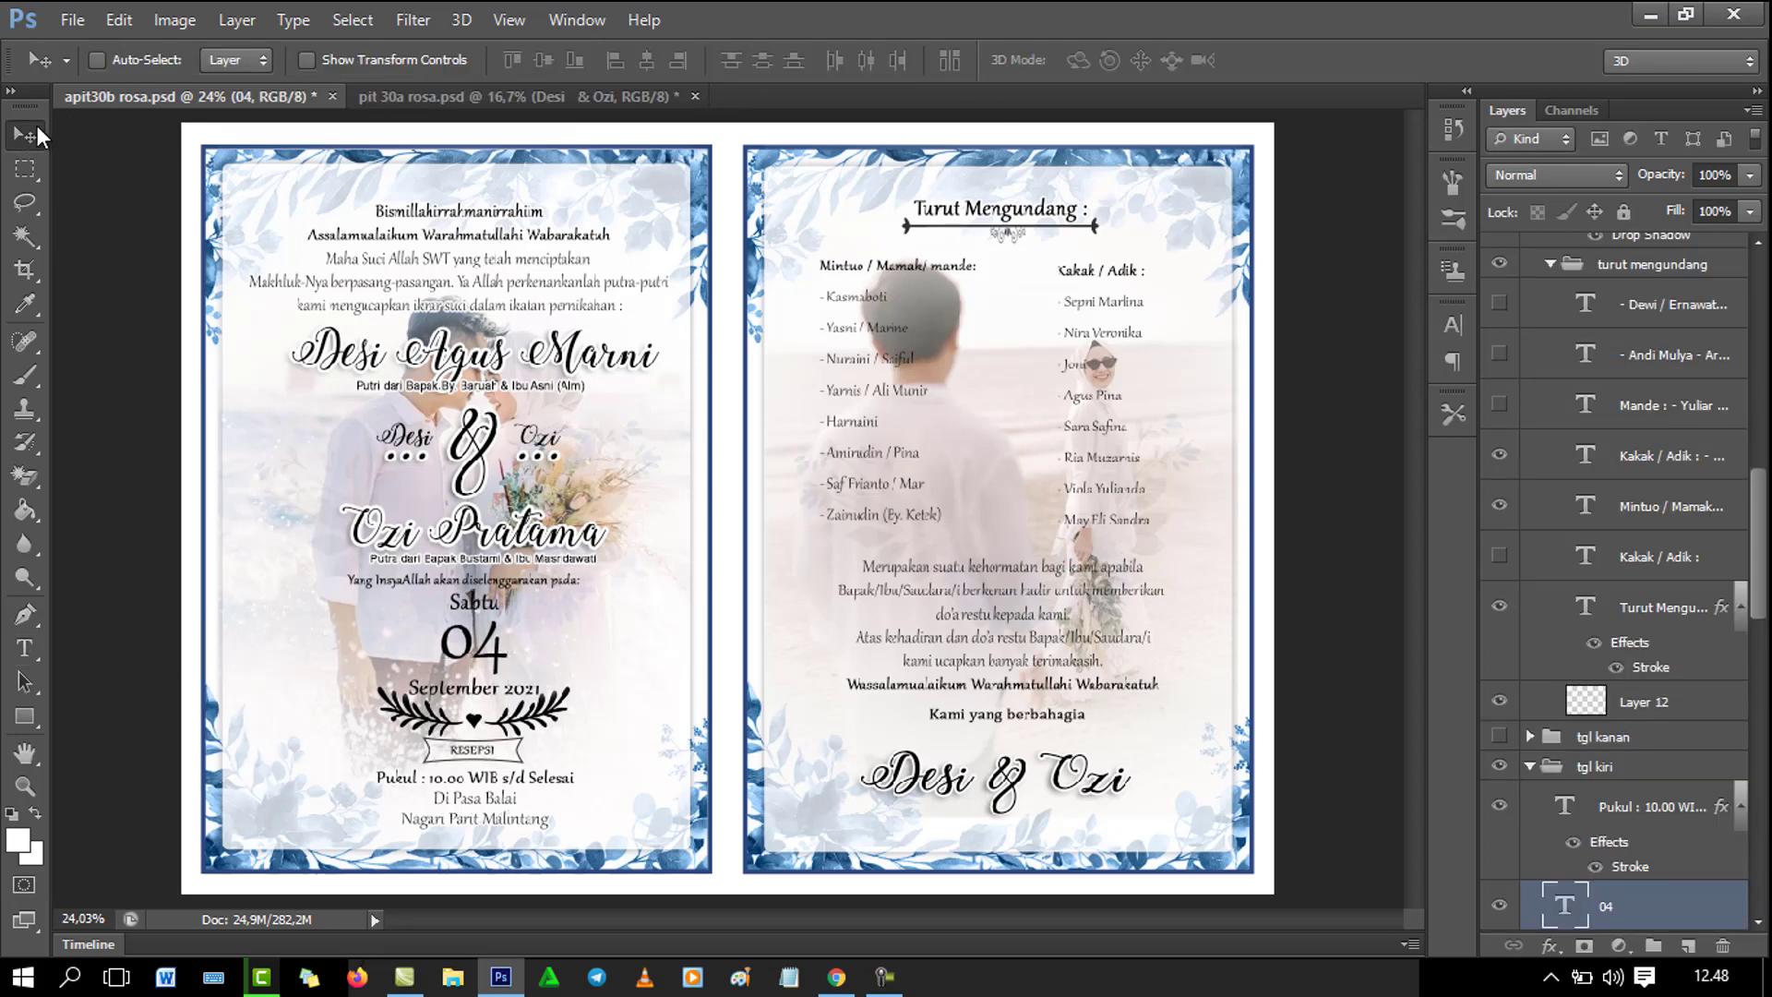
pyautogui.click(25, 648)
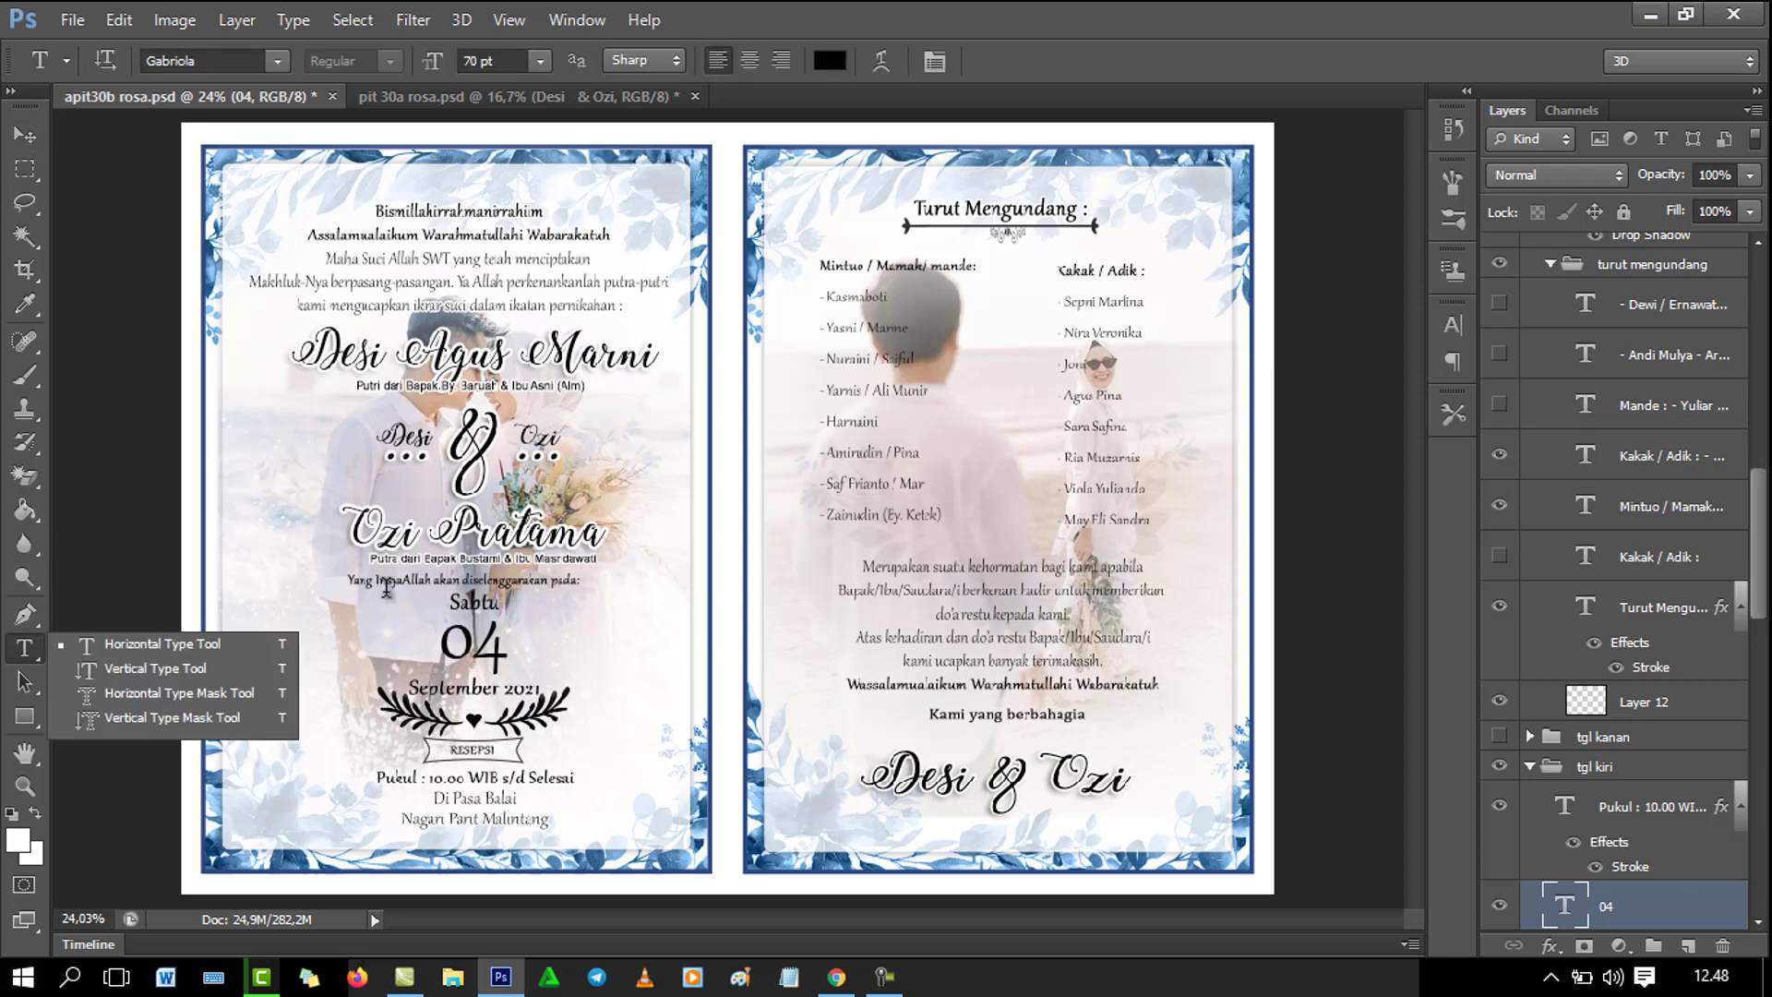
pyautogui.click(25, 137)
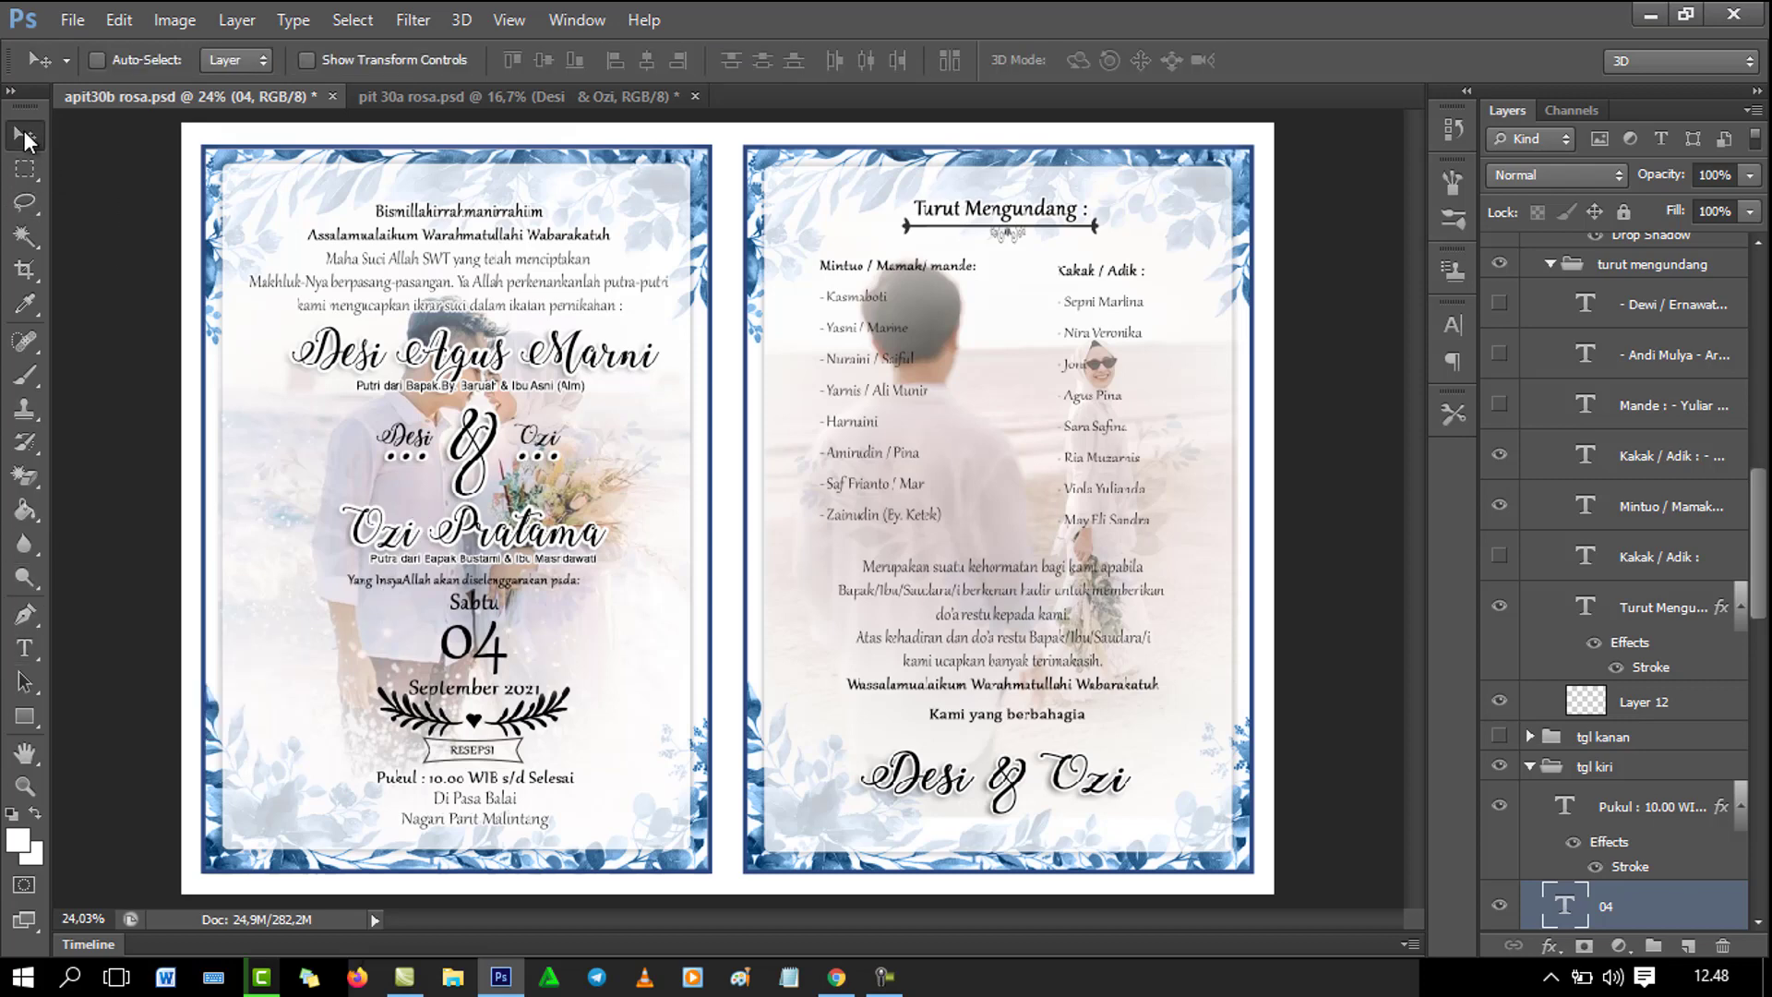
pyautogui.click(25, 648)
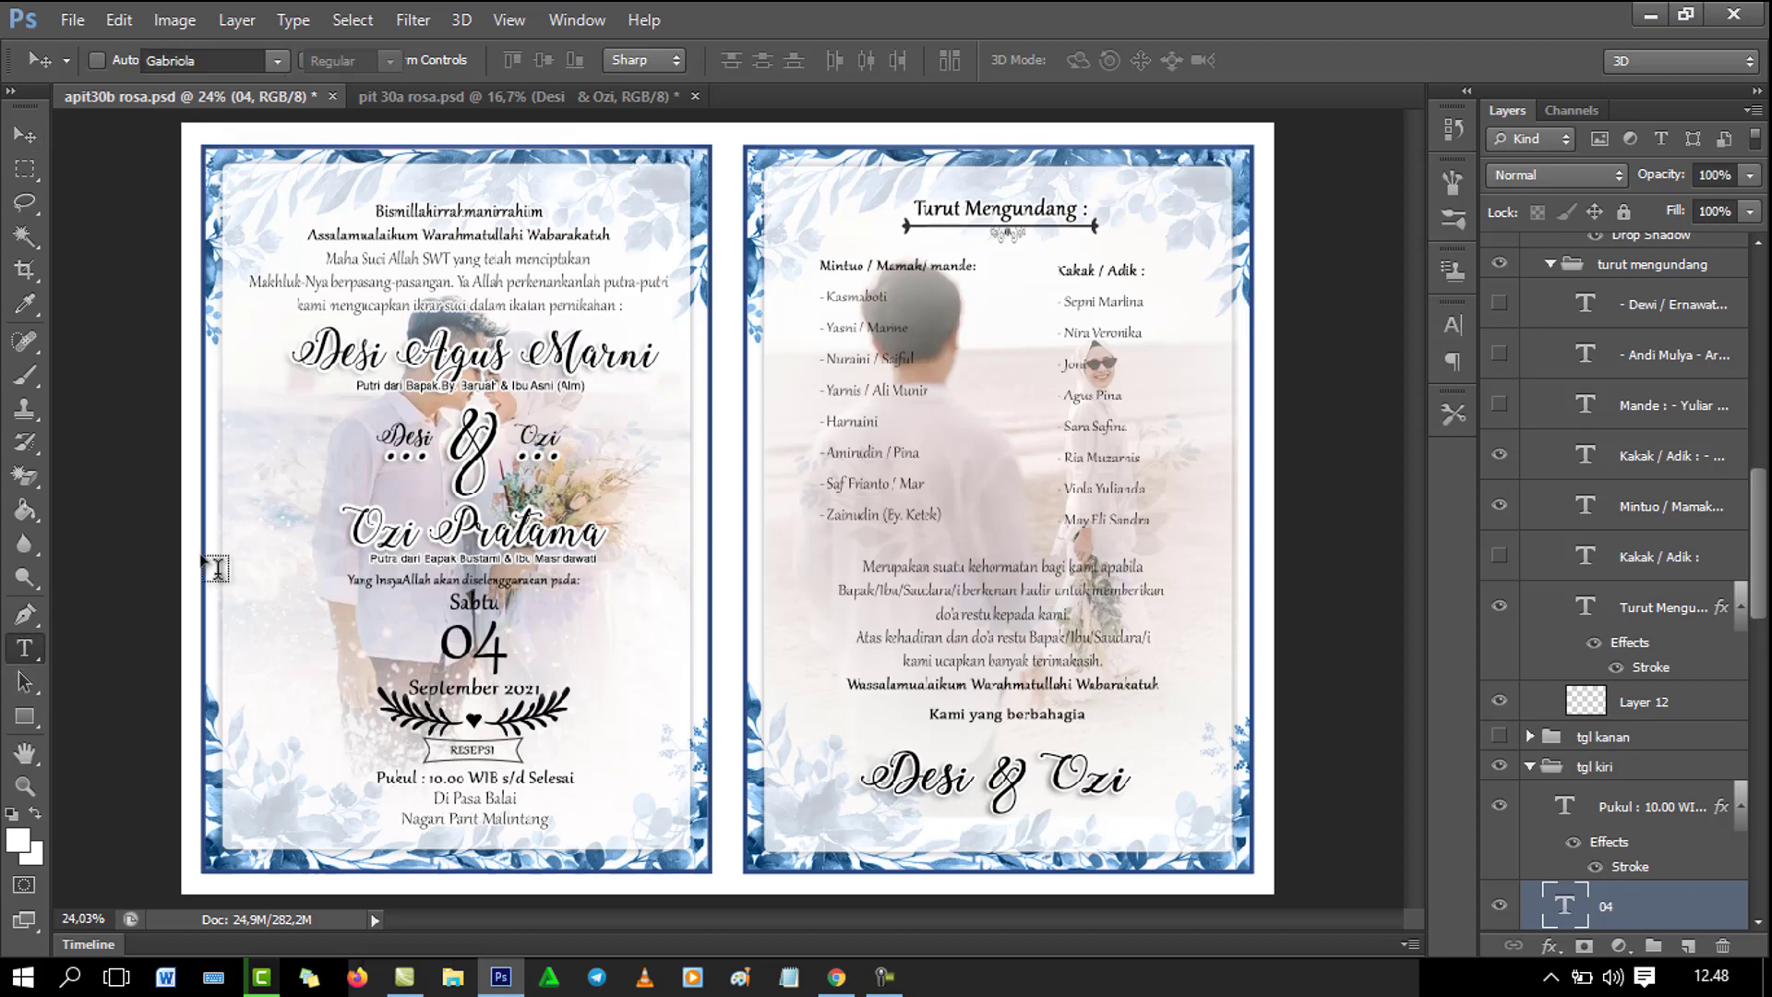
pyautogui.click(886, 424)
pyautogui.hotkey('ctrl', 'Return')
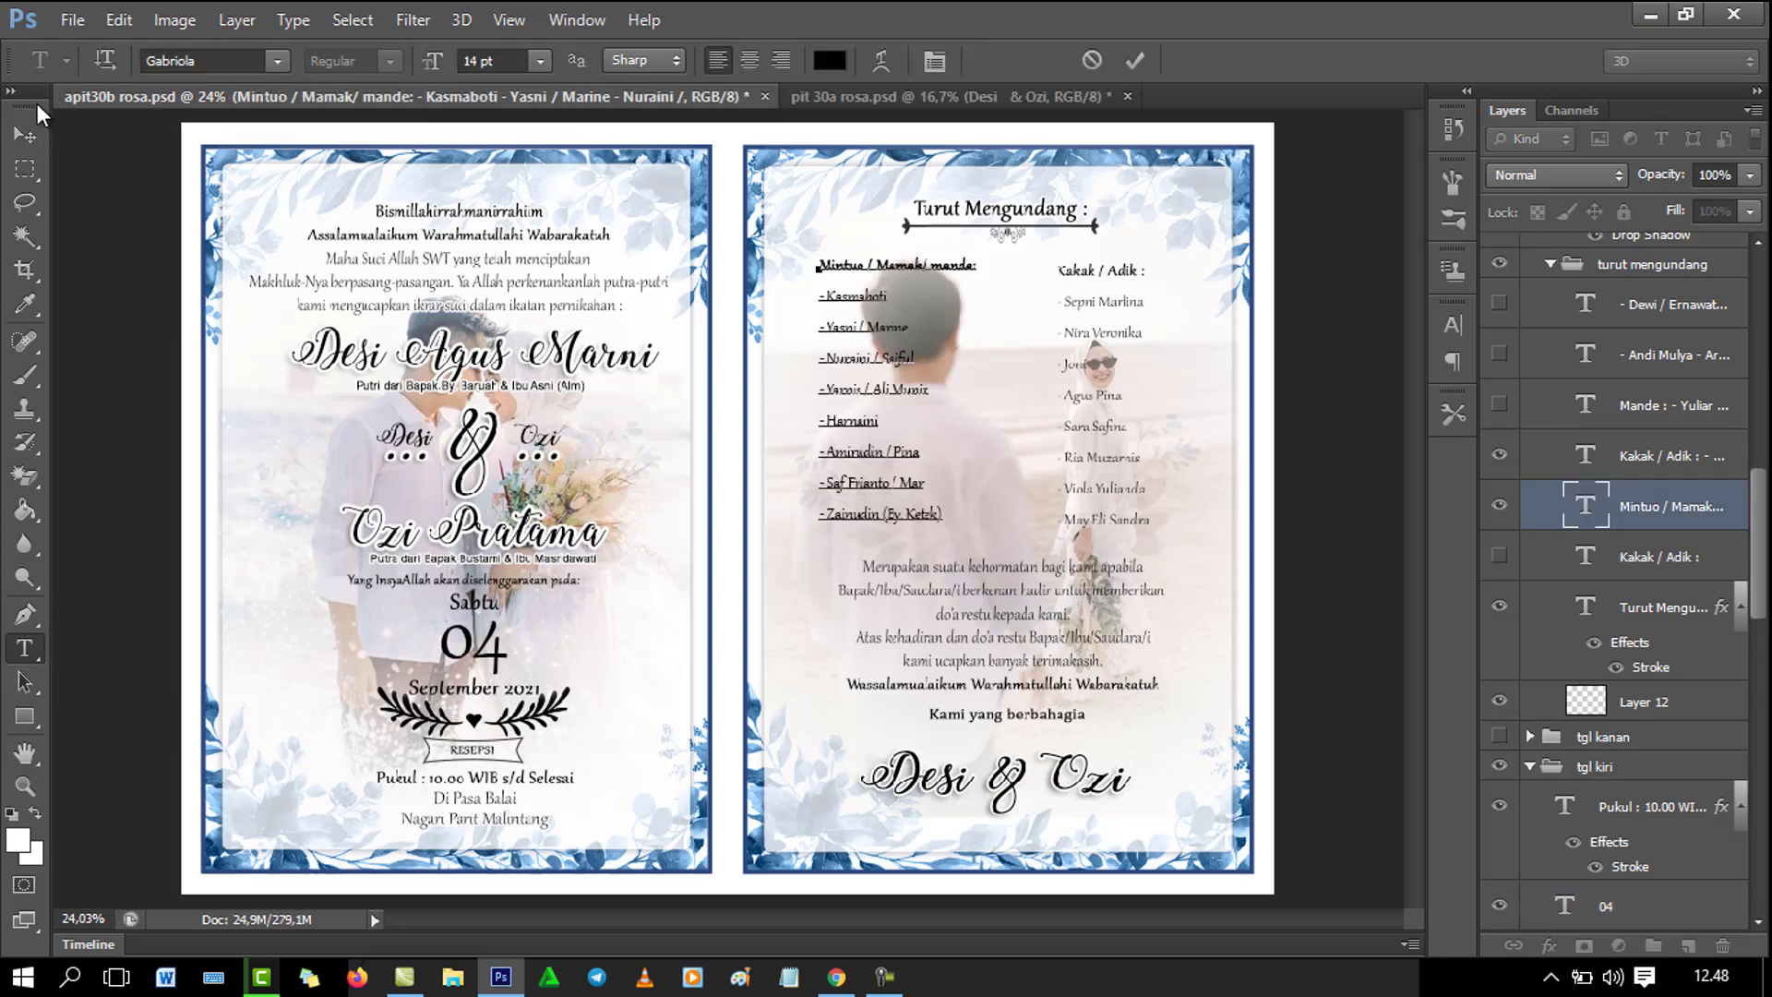
pyautogui.click(25, 136)
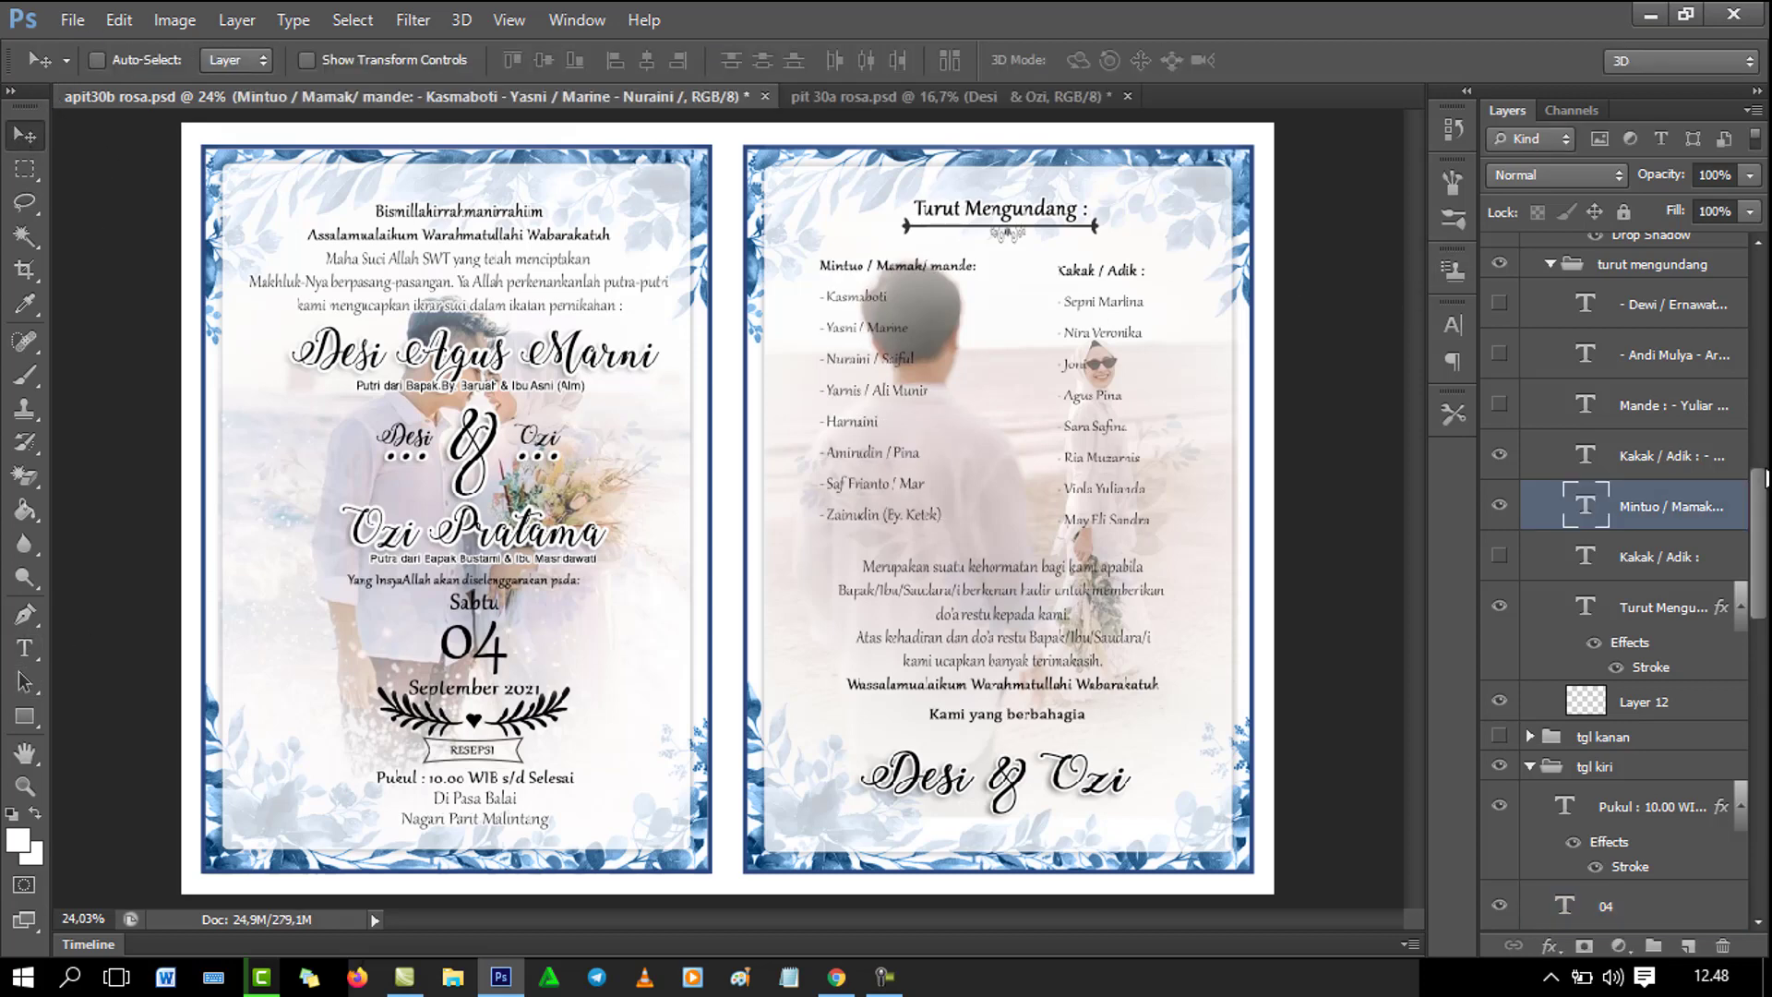
# Hide the two clipped couple photo layers behind the text on both pages.
pyautogui.moveTo(1761, 506); pyautogui.dragTo(1766, 721)
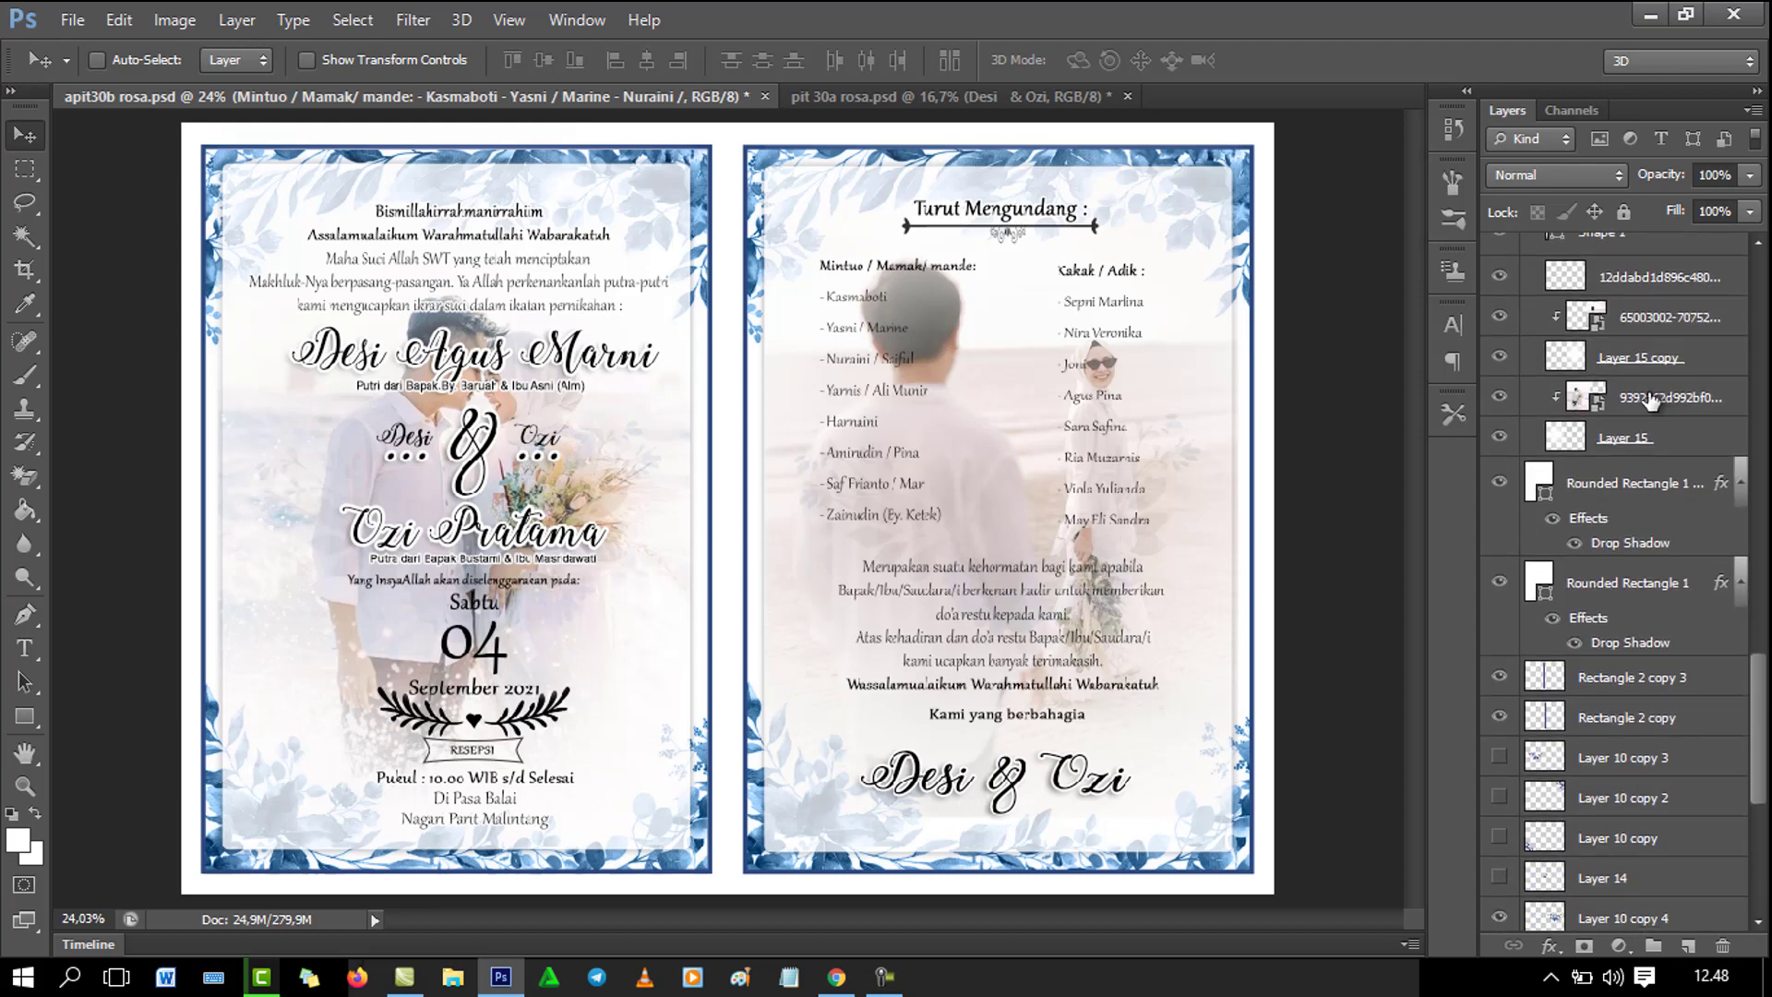
pyautogui.click(1531, 399)
pyautogui.click(1500, 397)
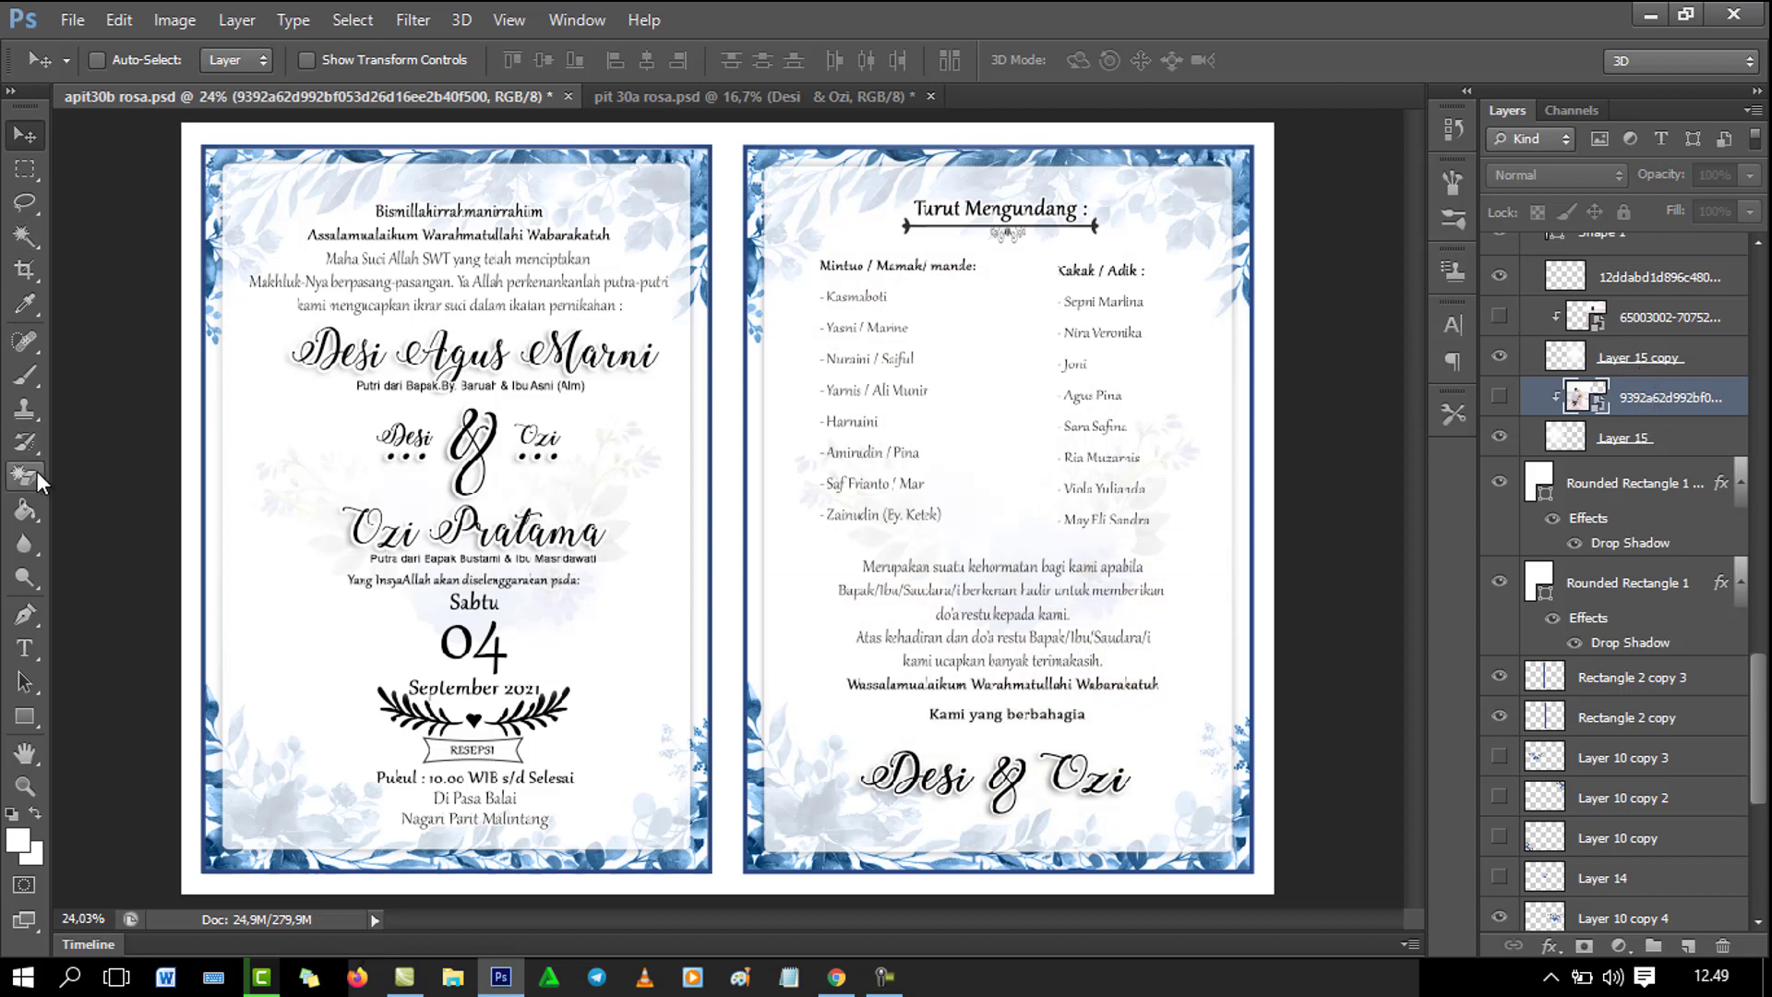
# Activate the Brush tool, add an empty layer directly above the left page's photo layer, and check the brush size and hardness.
pyautogui.click(18, 369)
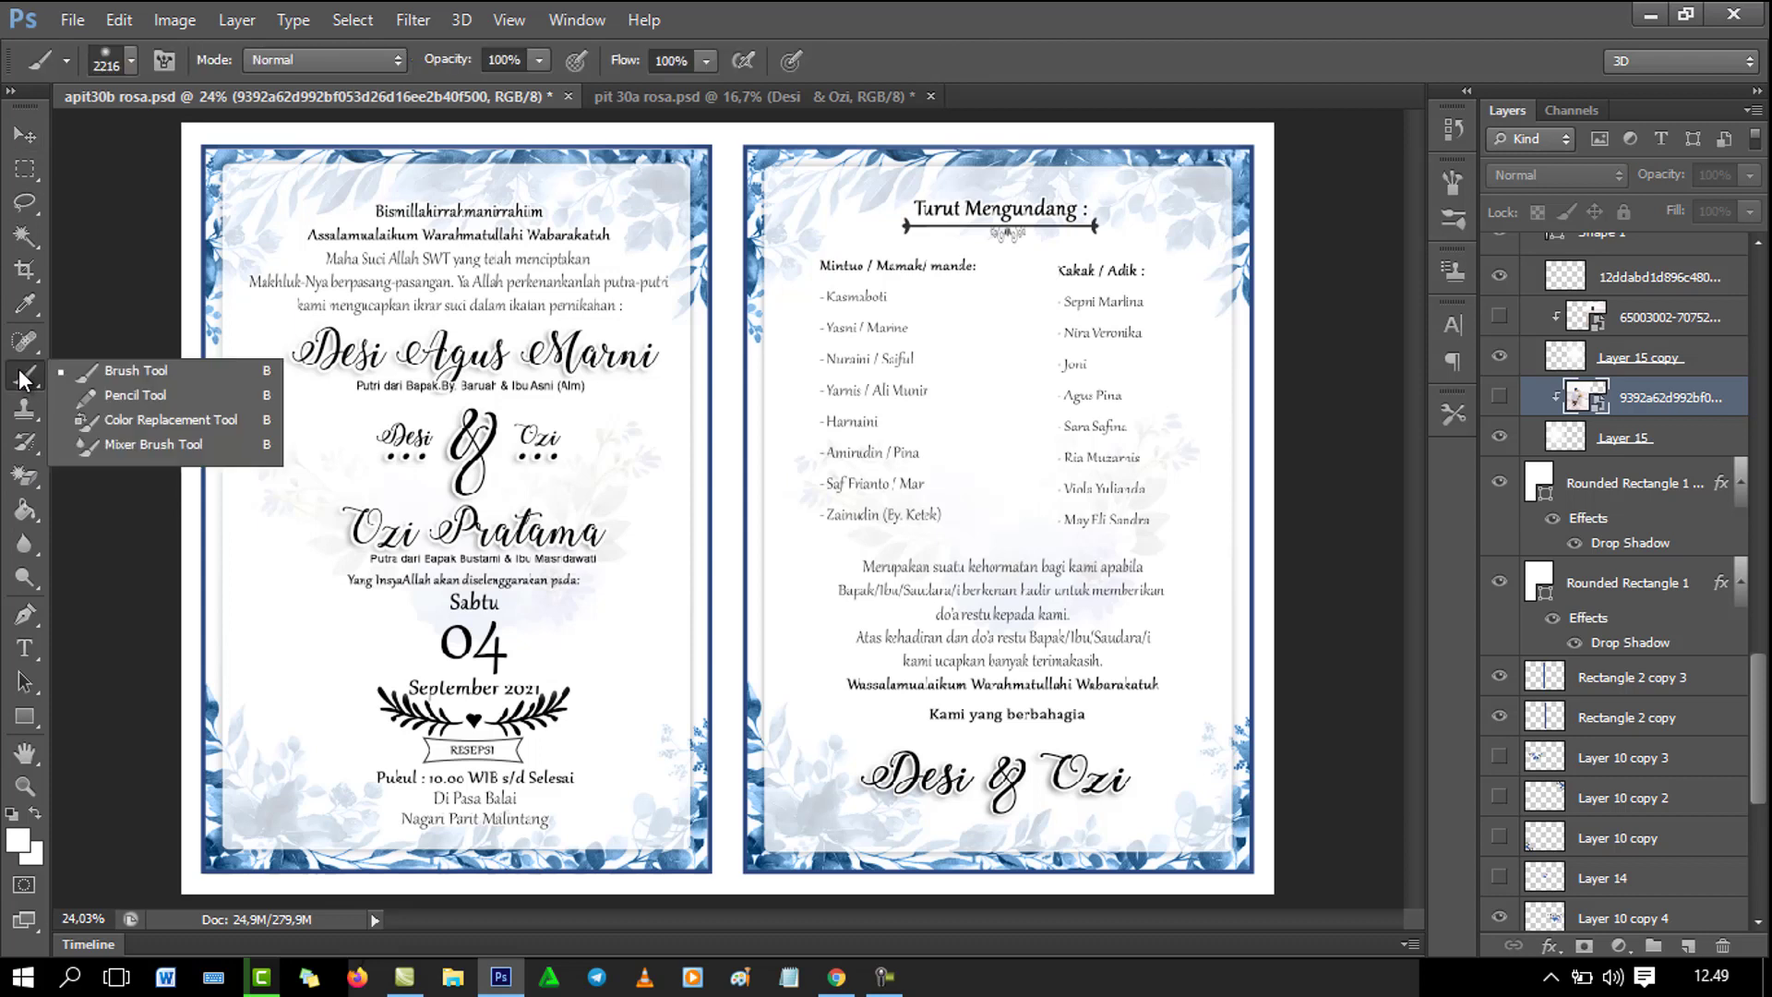
pyautogui.click(106, 370)
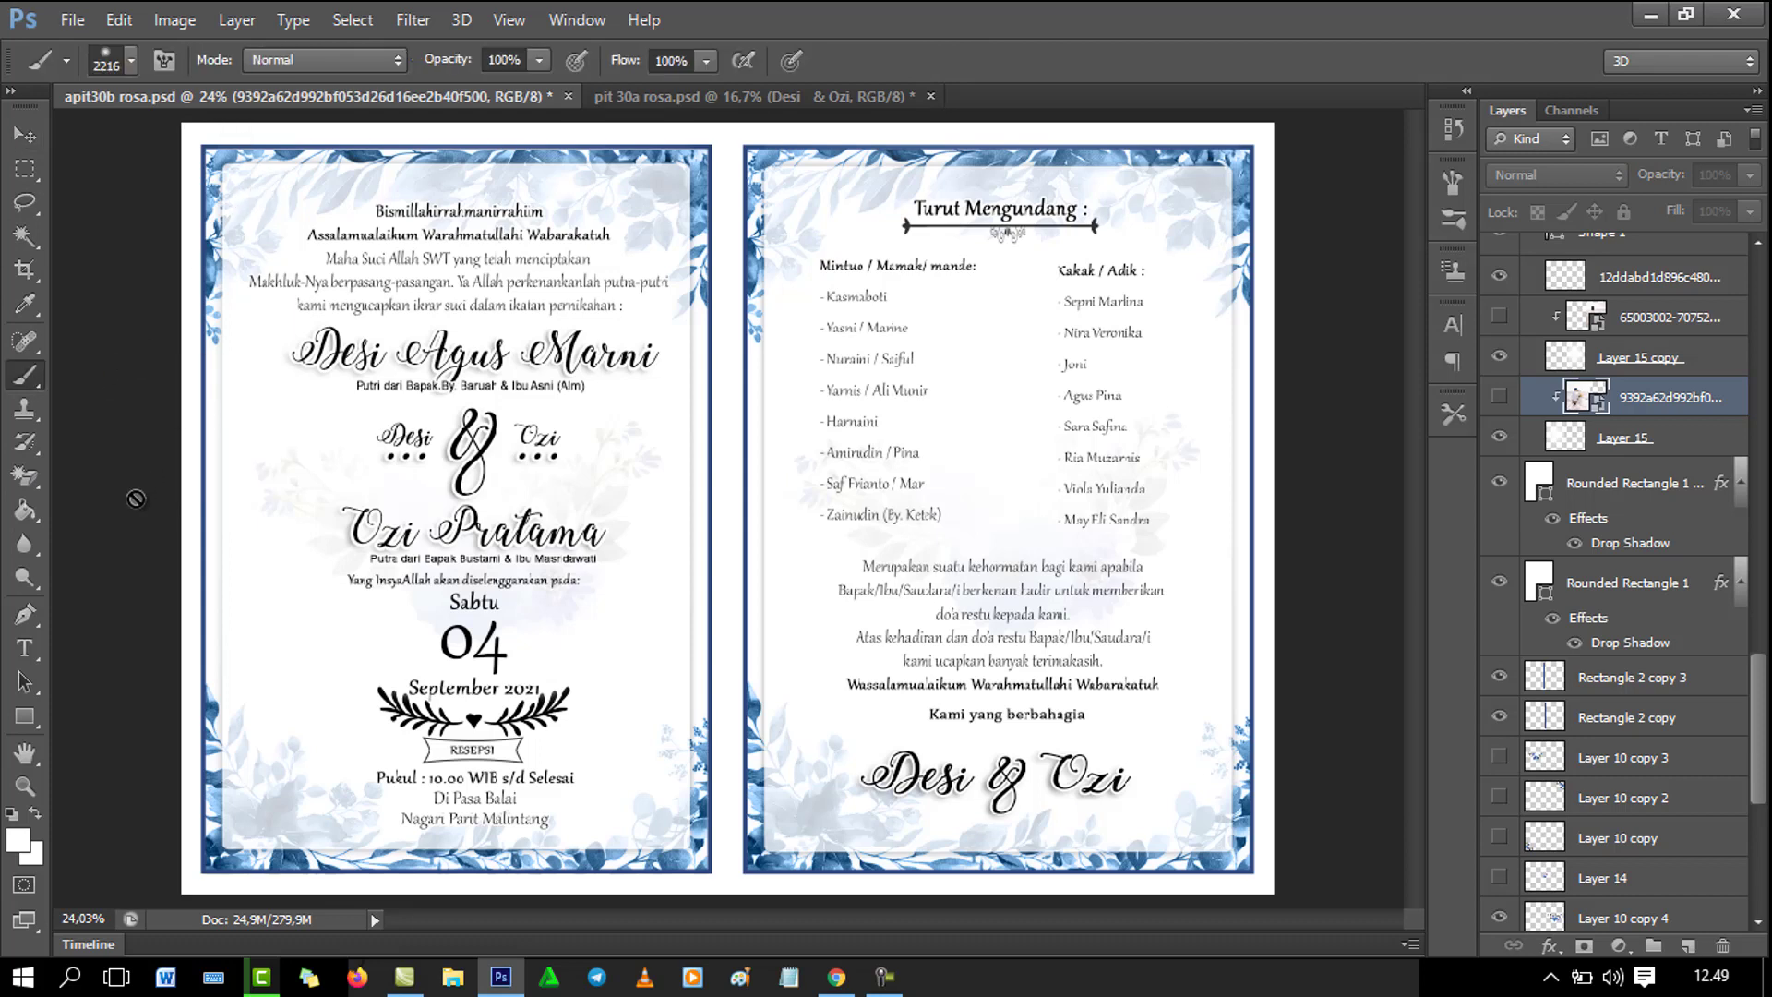
pyautogui.click(1688, 947)
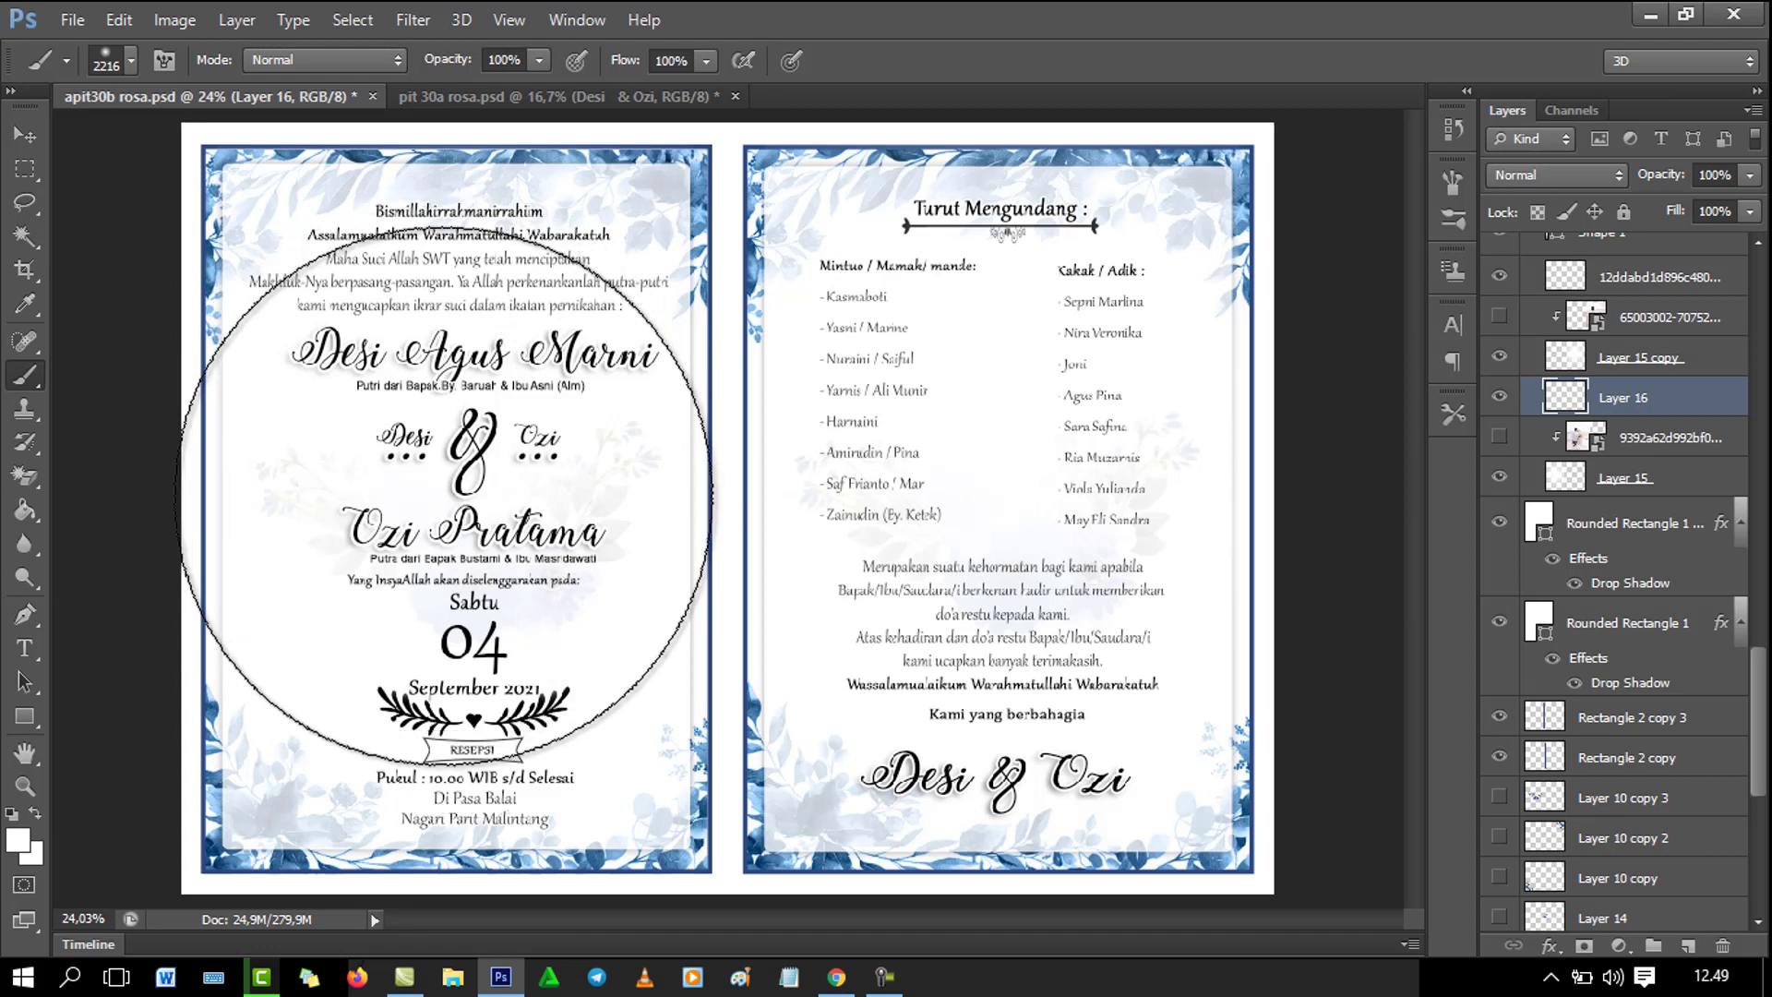
pyautogui.click(132, 61)
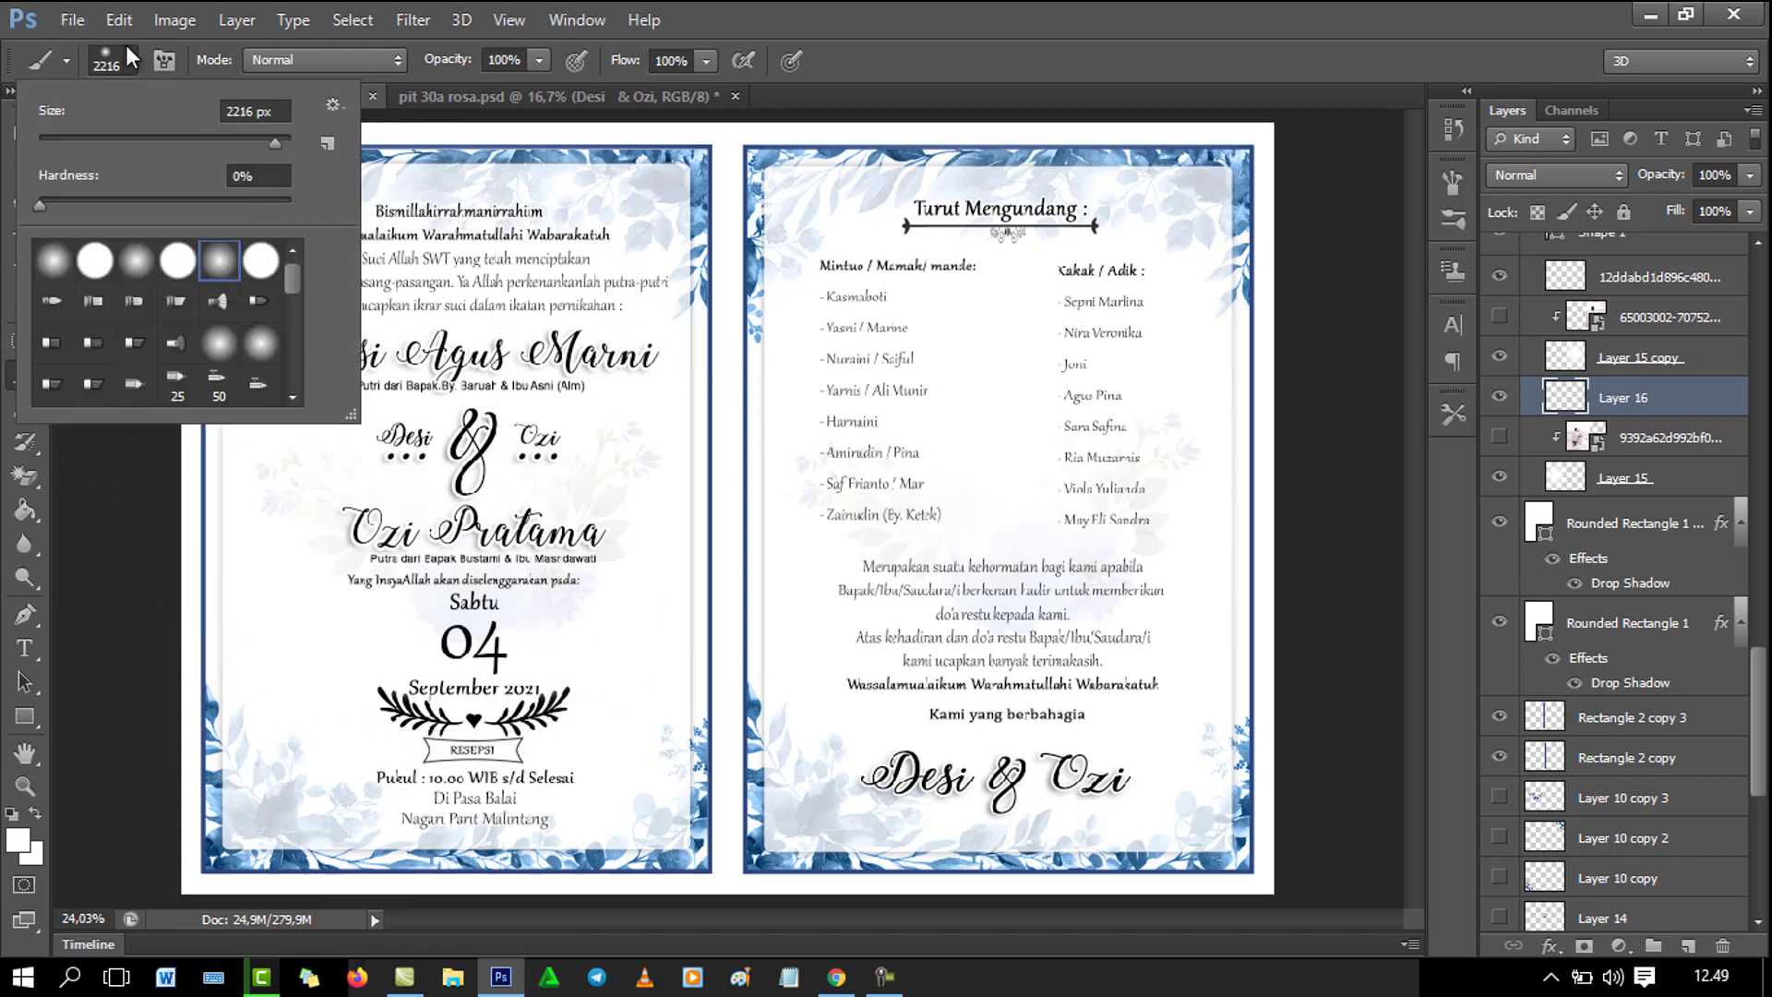
pyautogui.click(130, 59)
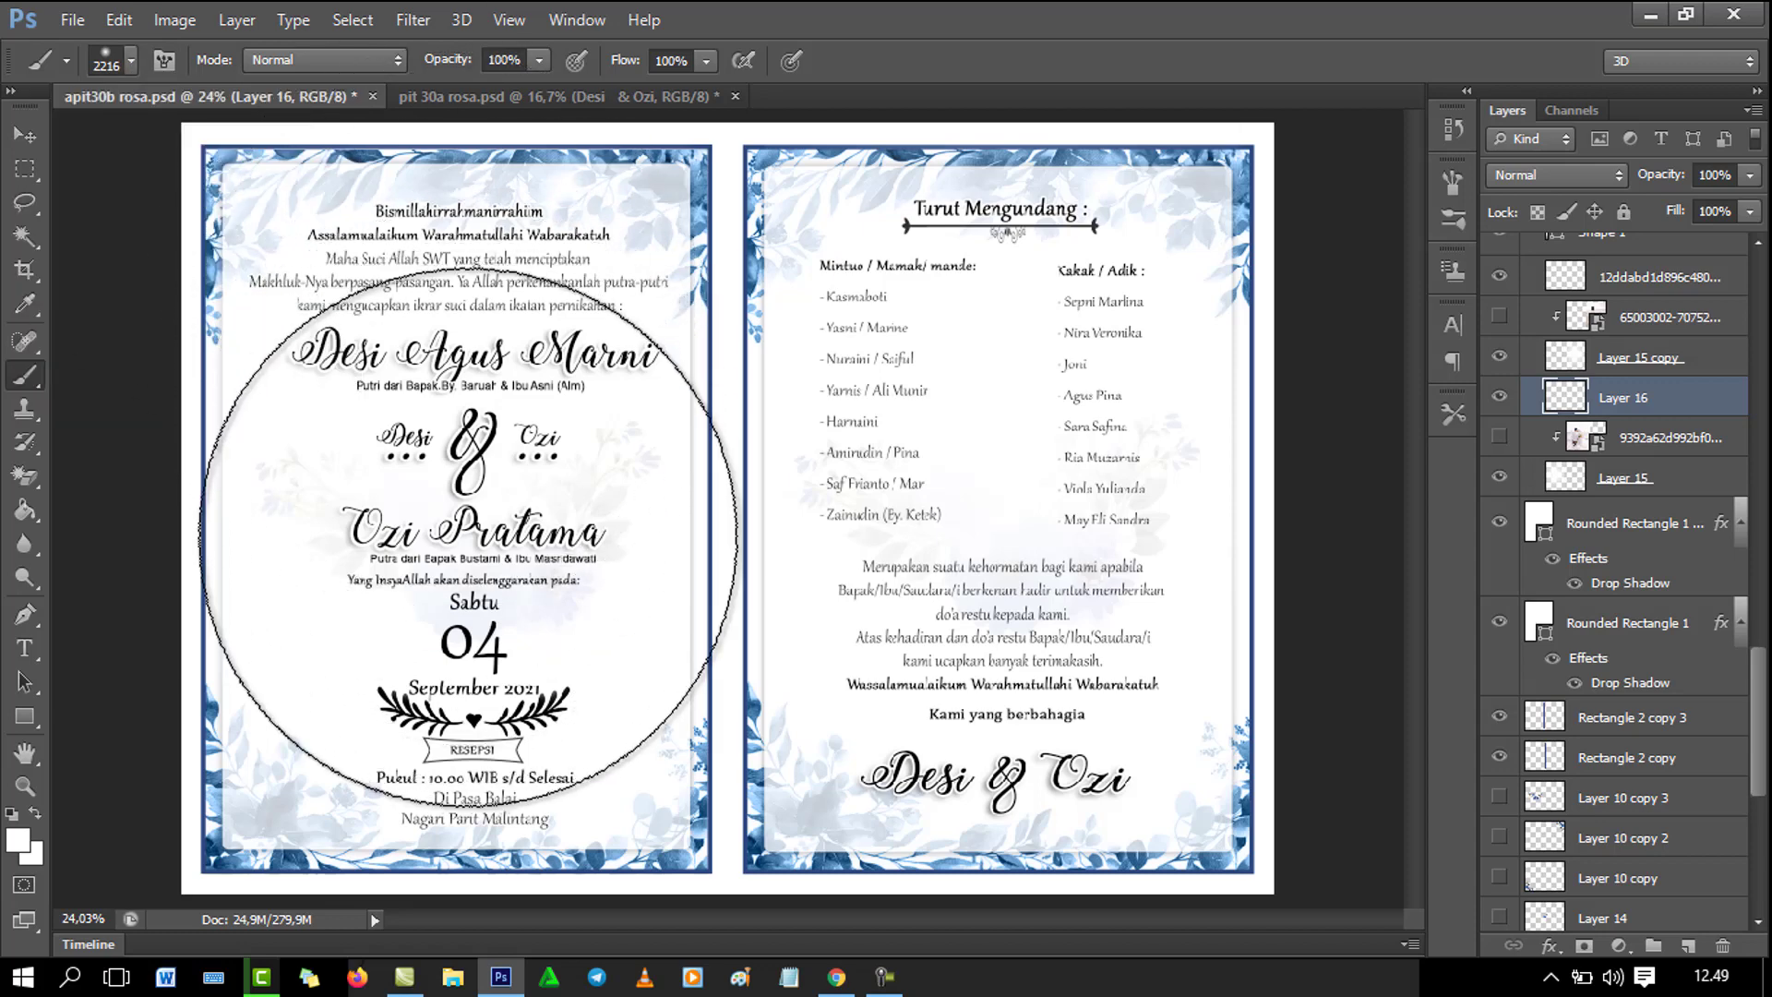
# Try a white brush dab, set the foreground colour to red #d93f3f and dab the centre of the left page with the 2216 px soft brush.
pyautogui.click(450, 510)
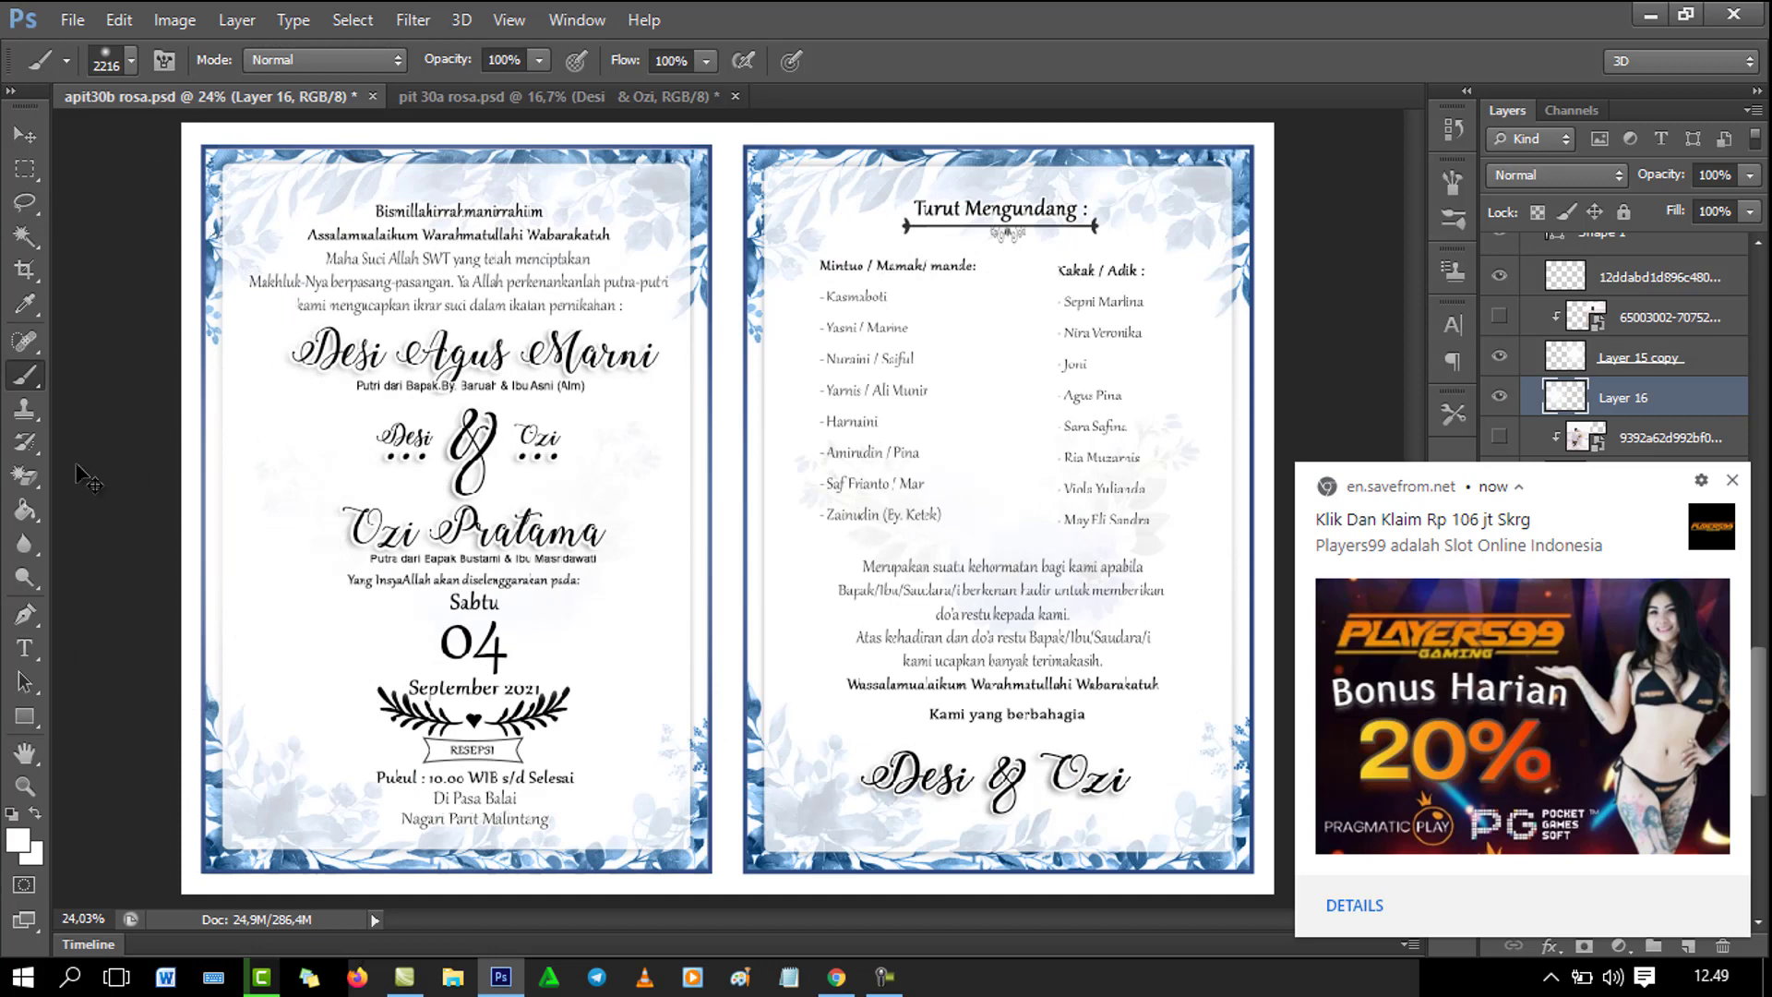
pyautogui.click(18, 851)
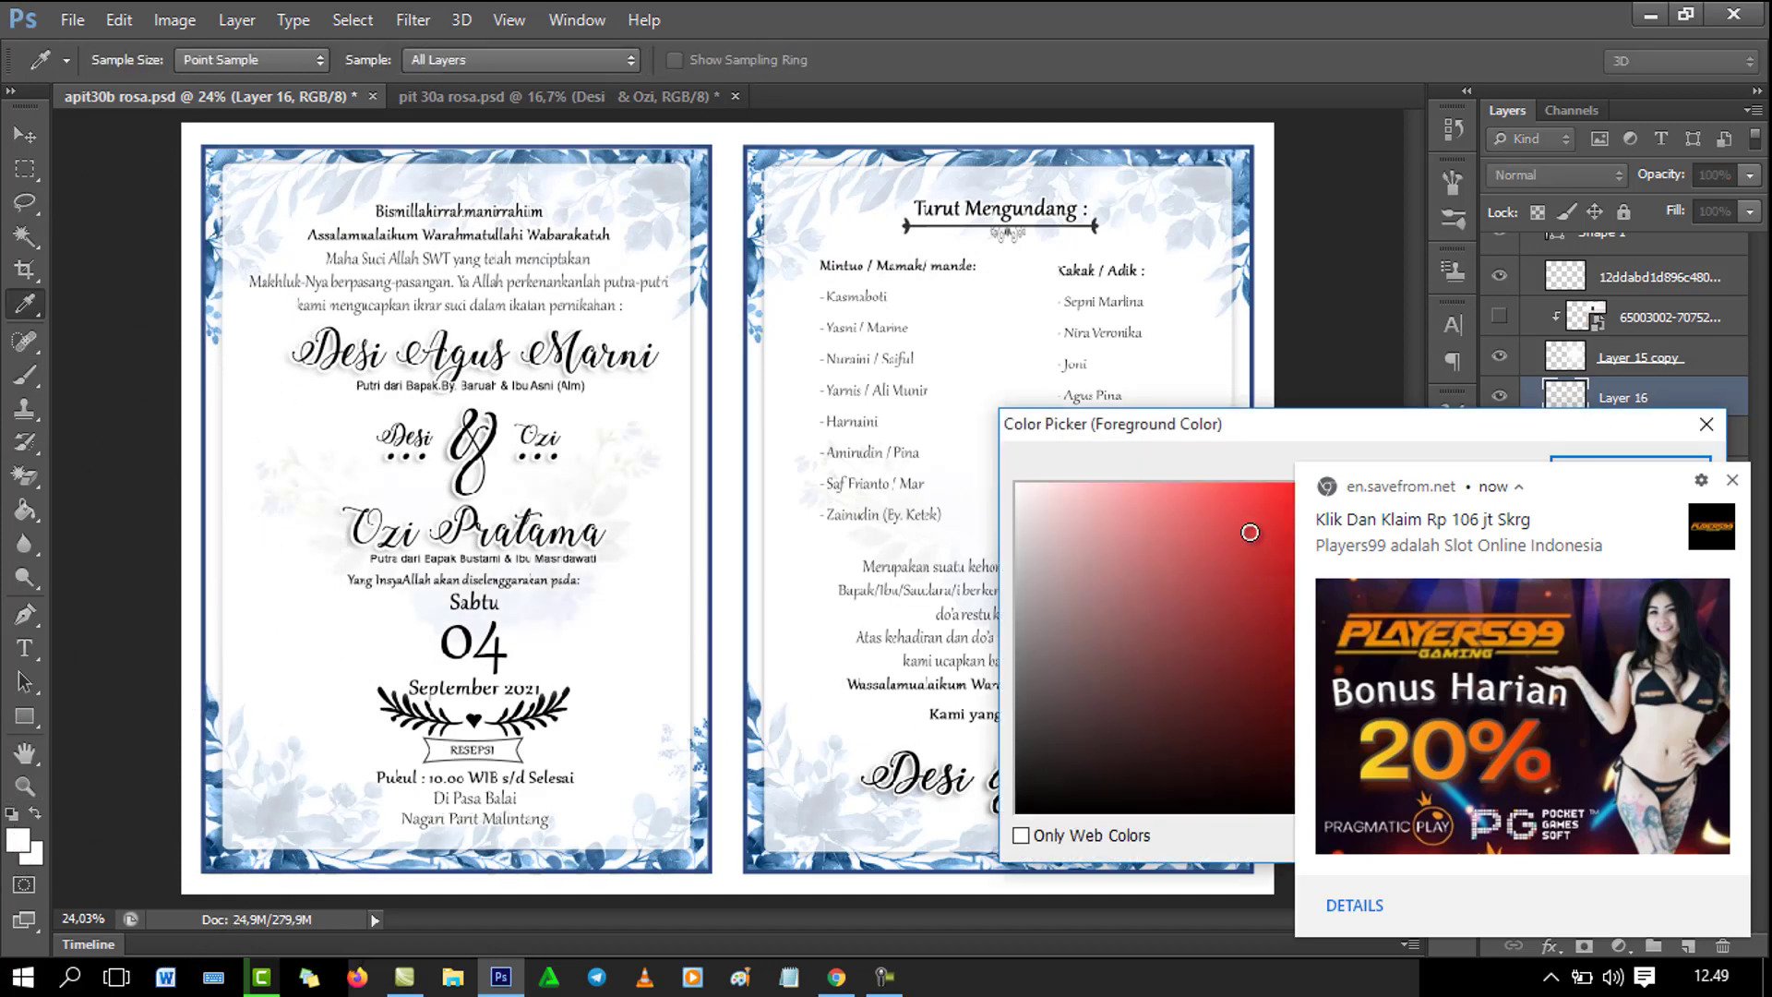
pyautogui.click(1732, 482)
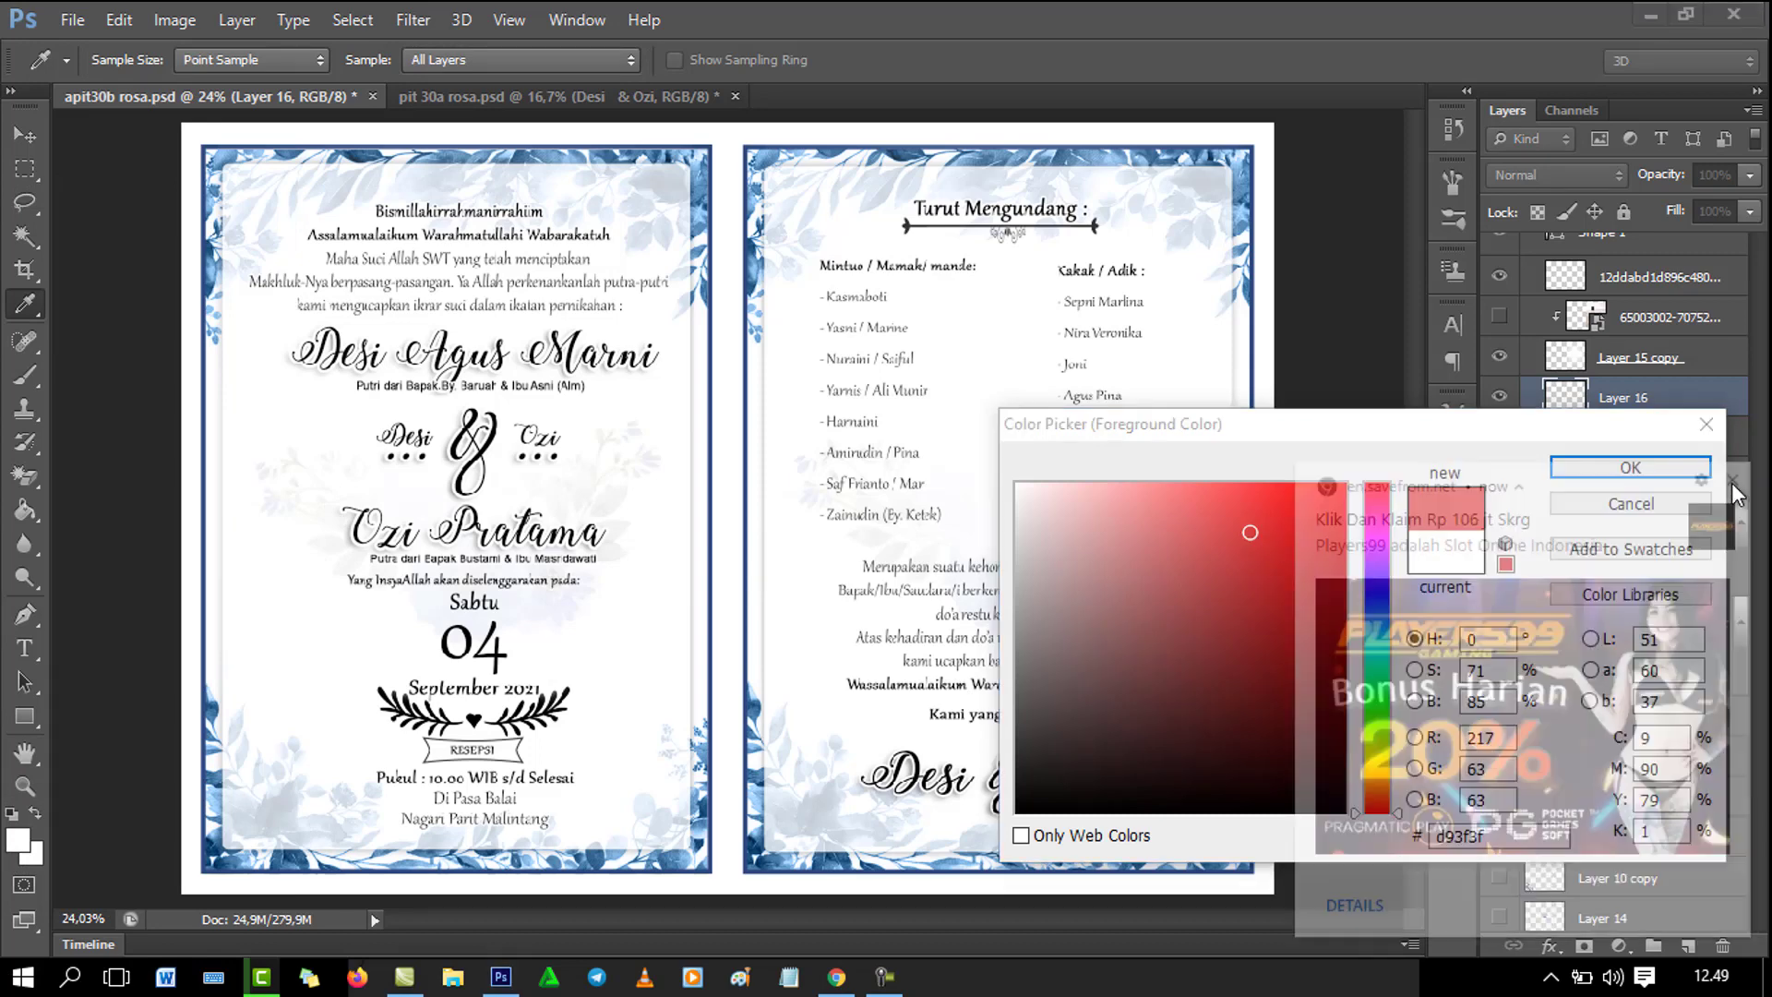
pyautogui.click(1631, 467)
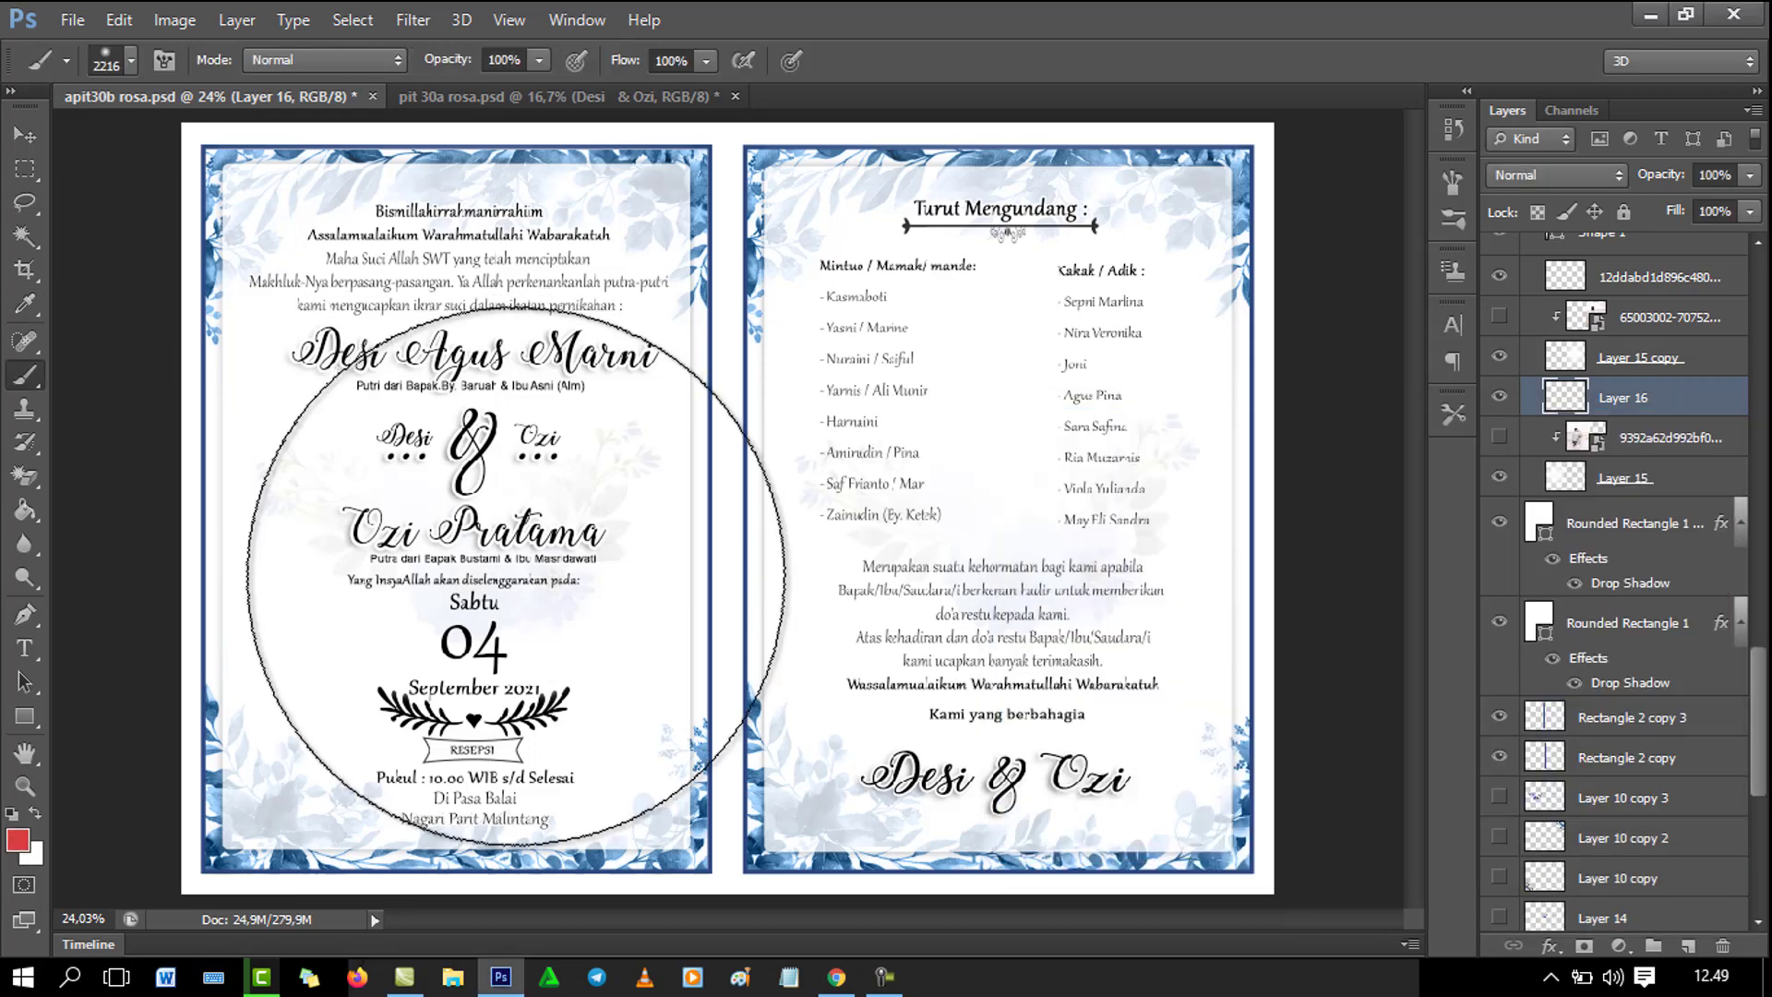
pyautogui.click(457, 538)
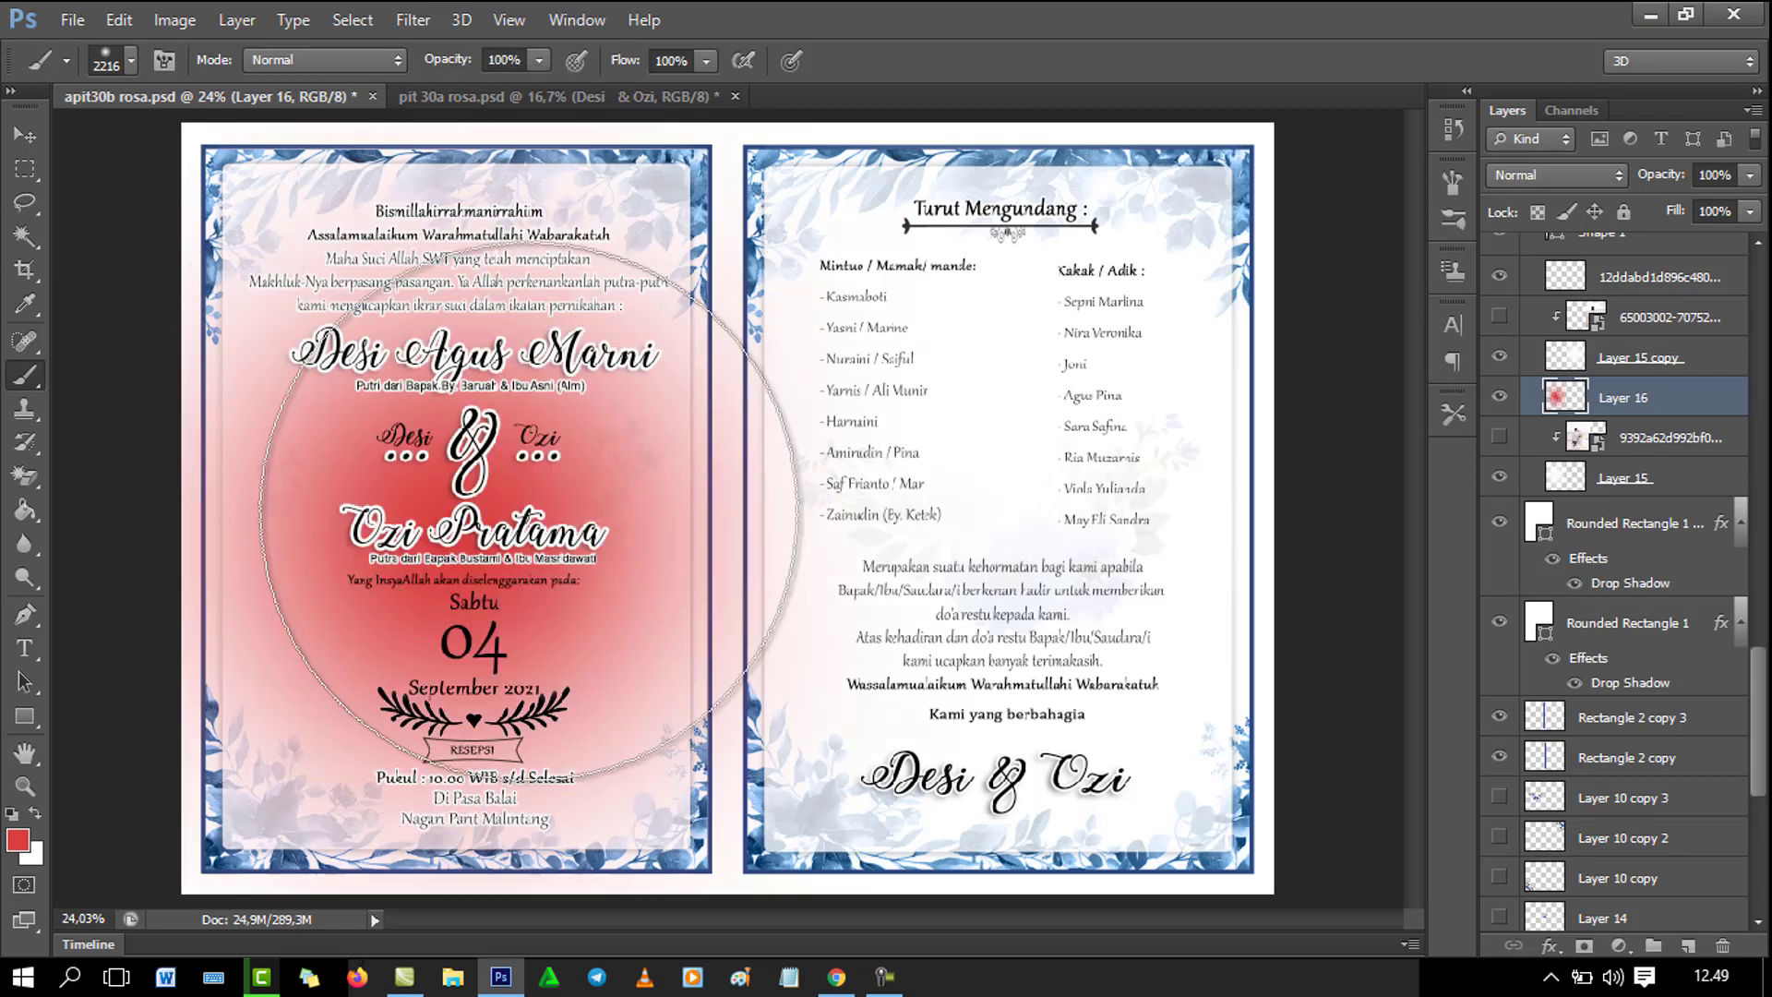
# Erase the red spill over the gap and right page's inner side, and along the left page's outer margin, using rectangular selections.
pyautogui.click(25, 172)
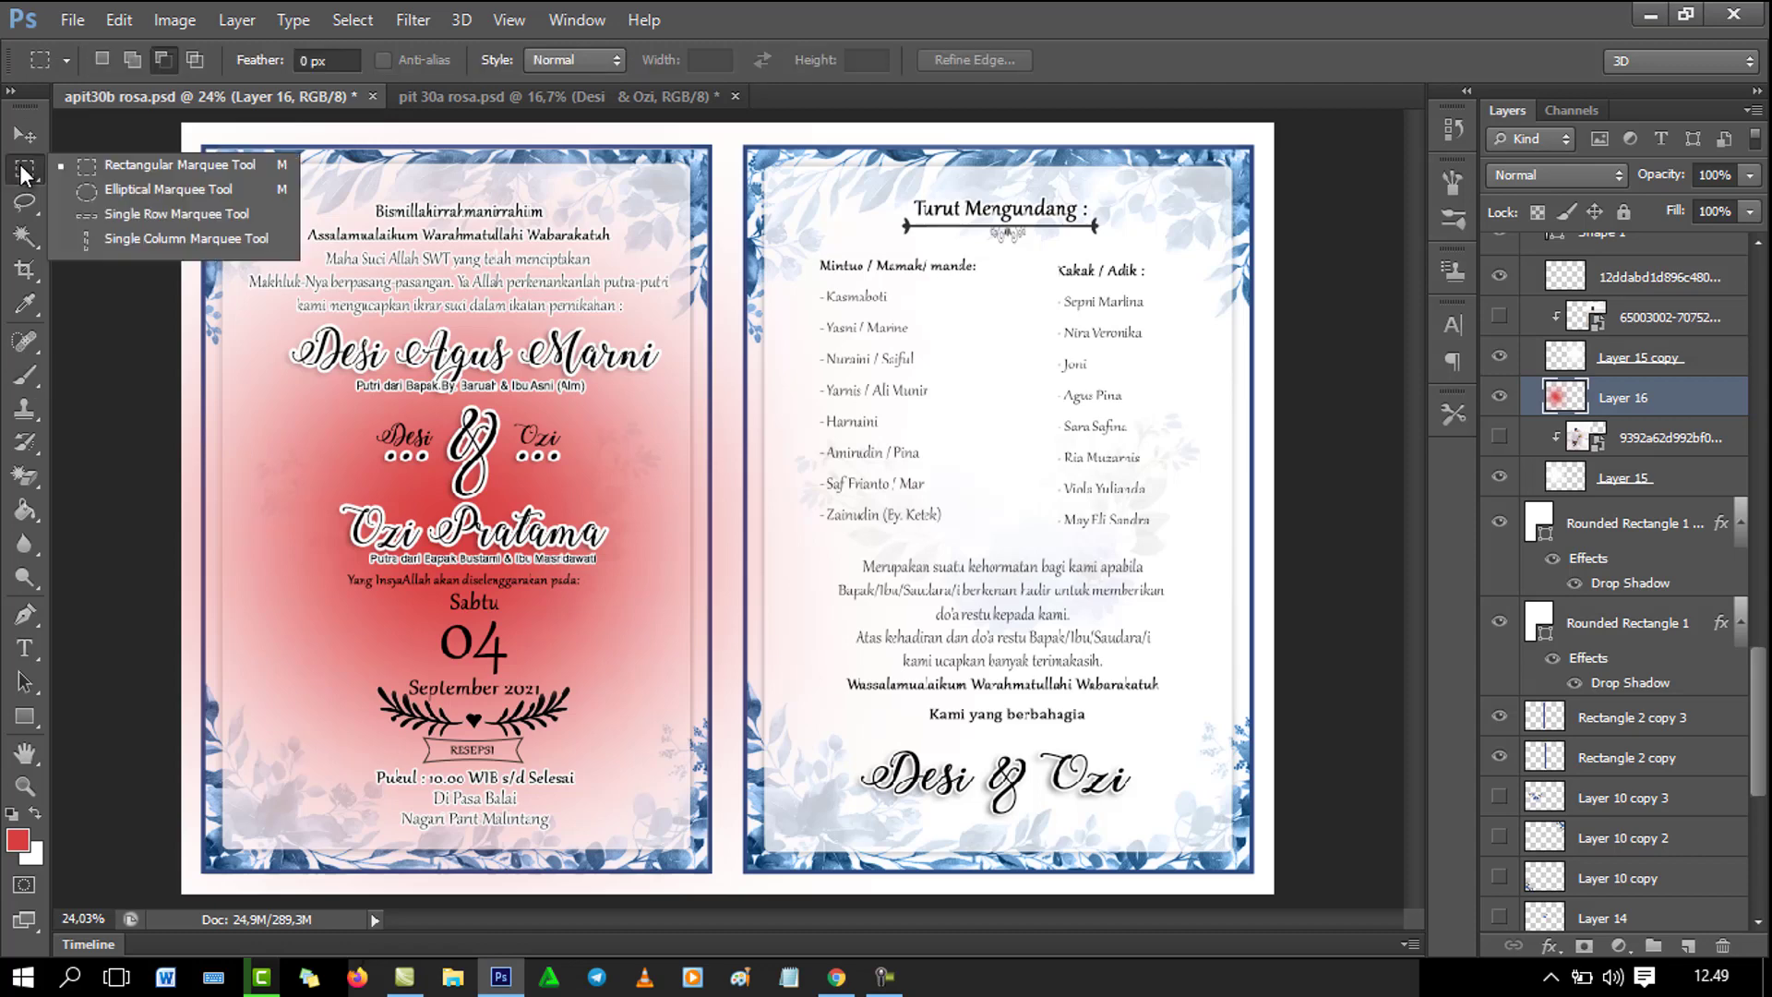
pyautogui.click(108, 173)
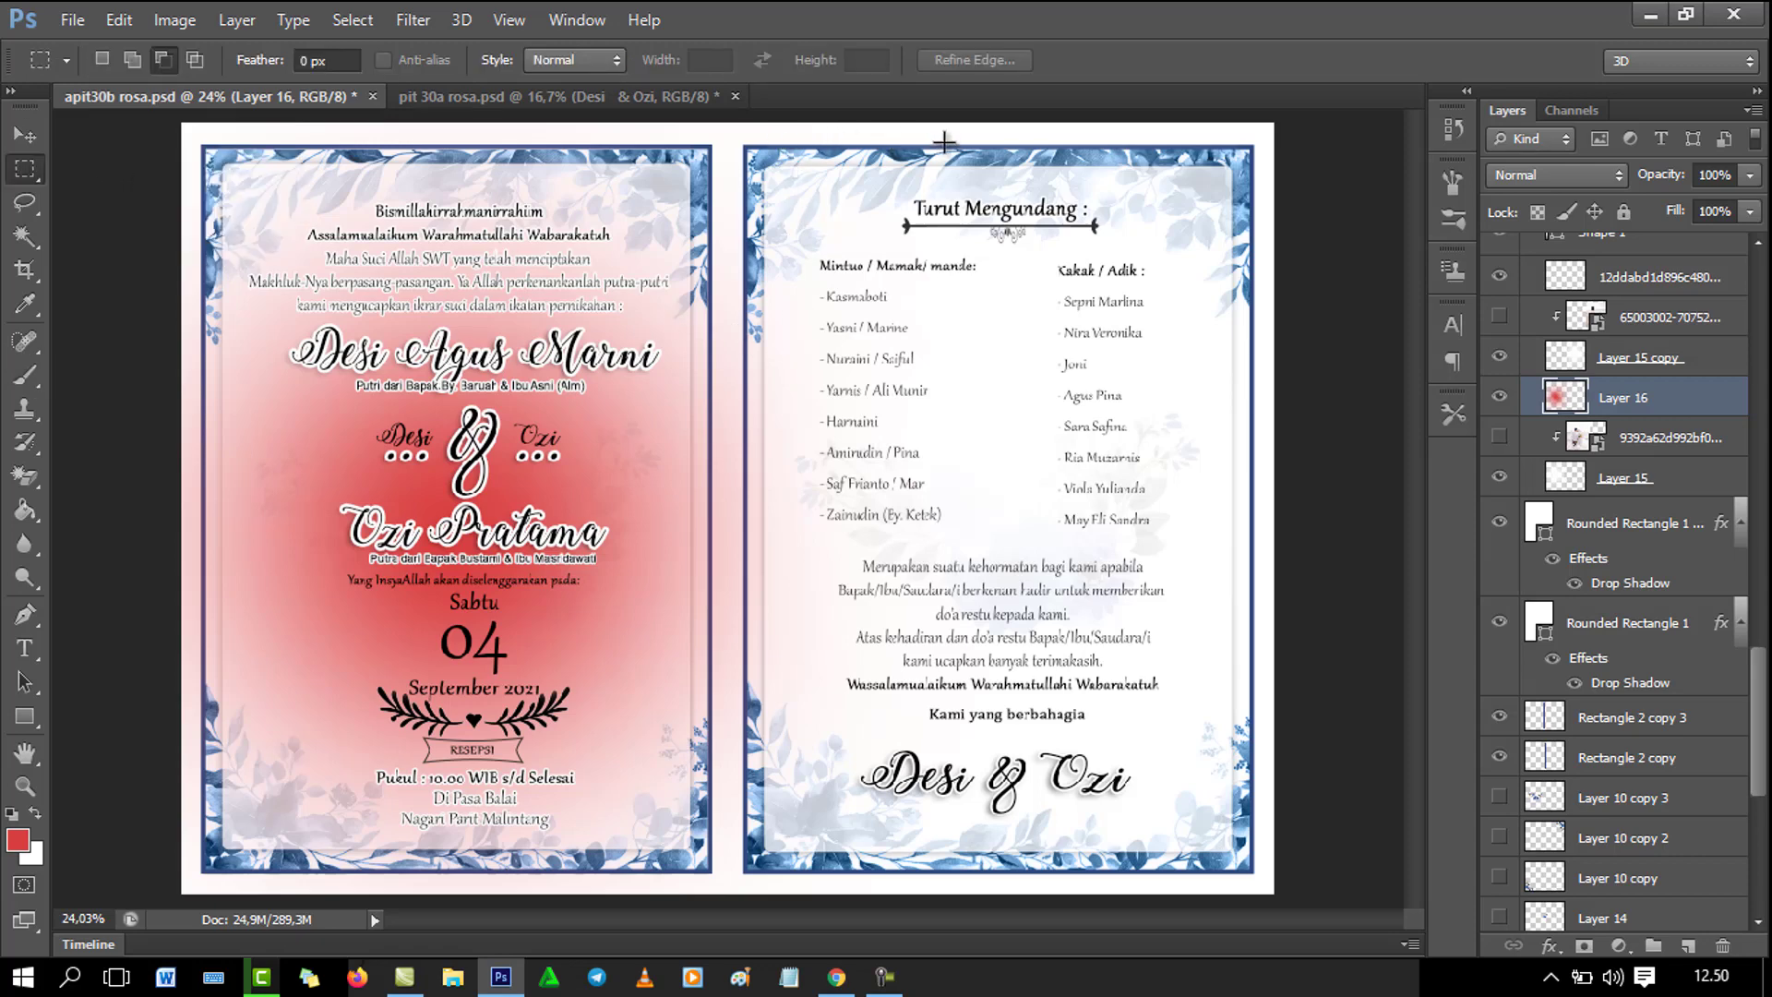
pyautogui.moveTo(947, 145); pyautogui.dragTo(692, 863)
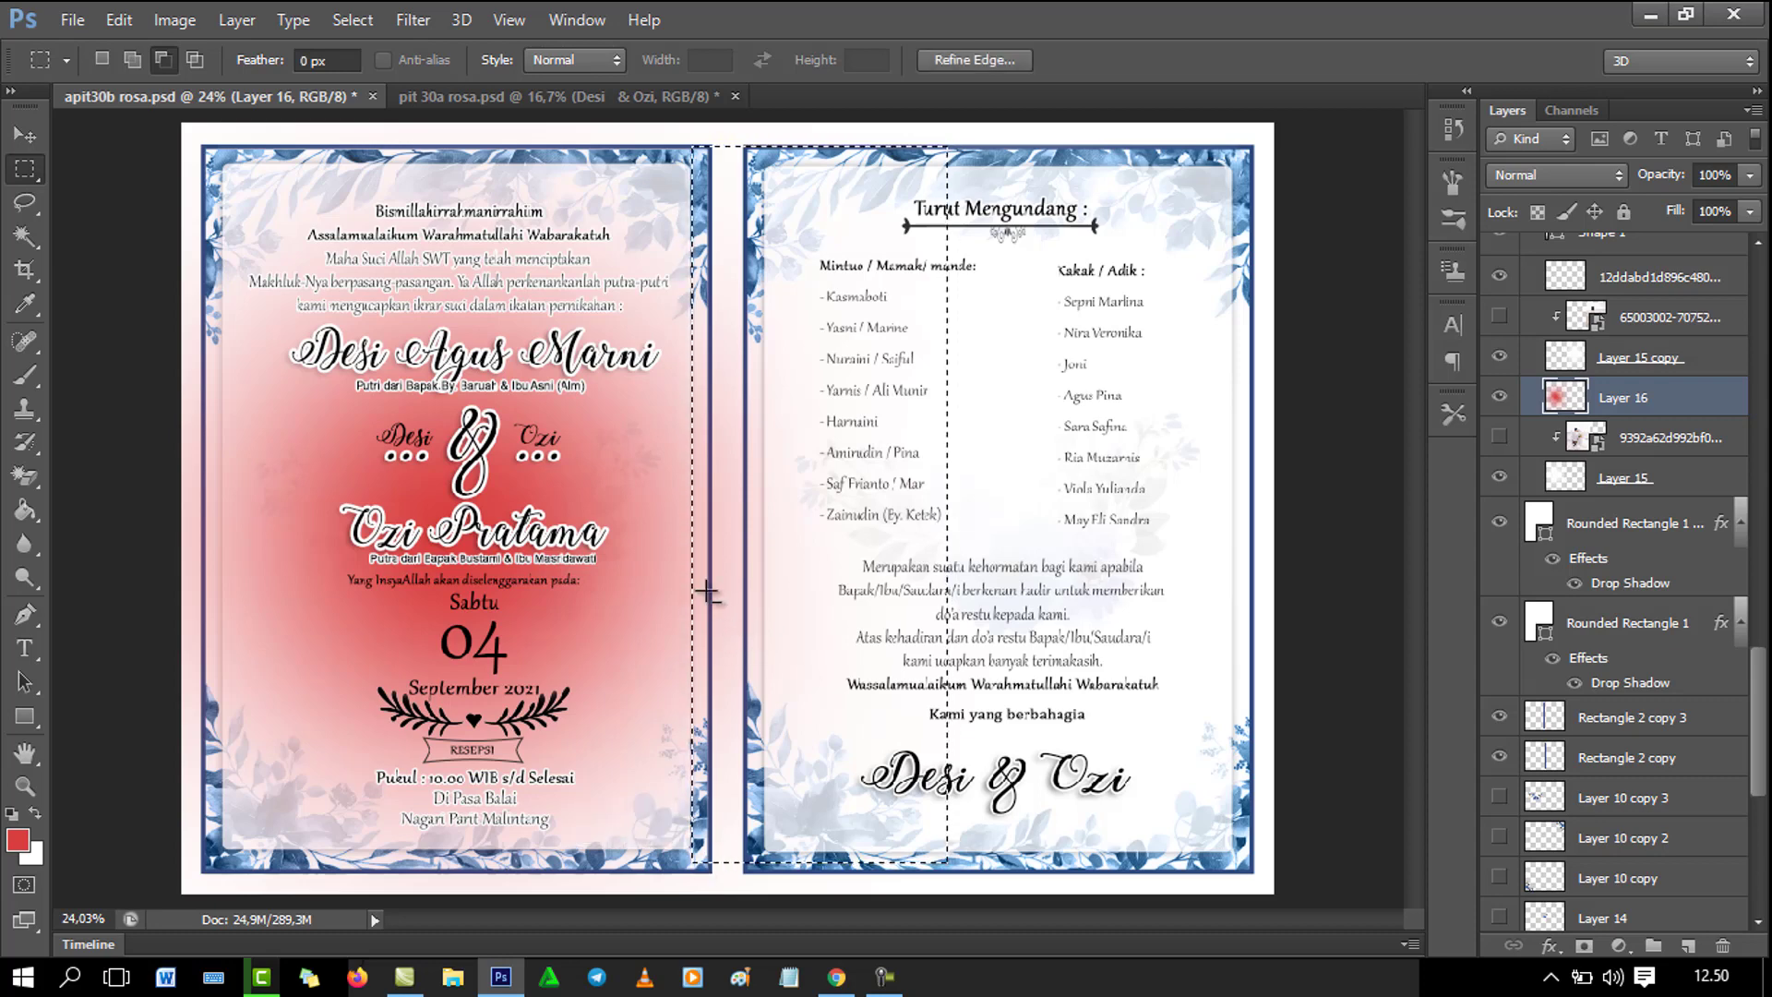
pyautogui.press('Delete')
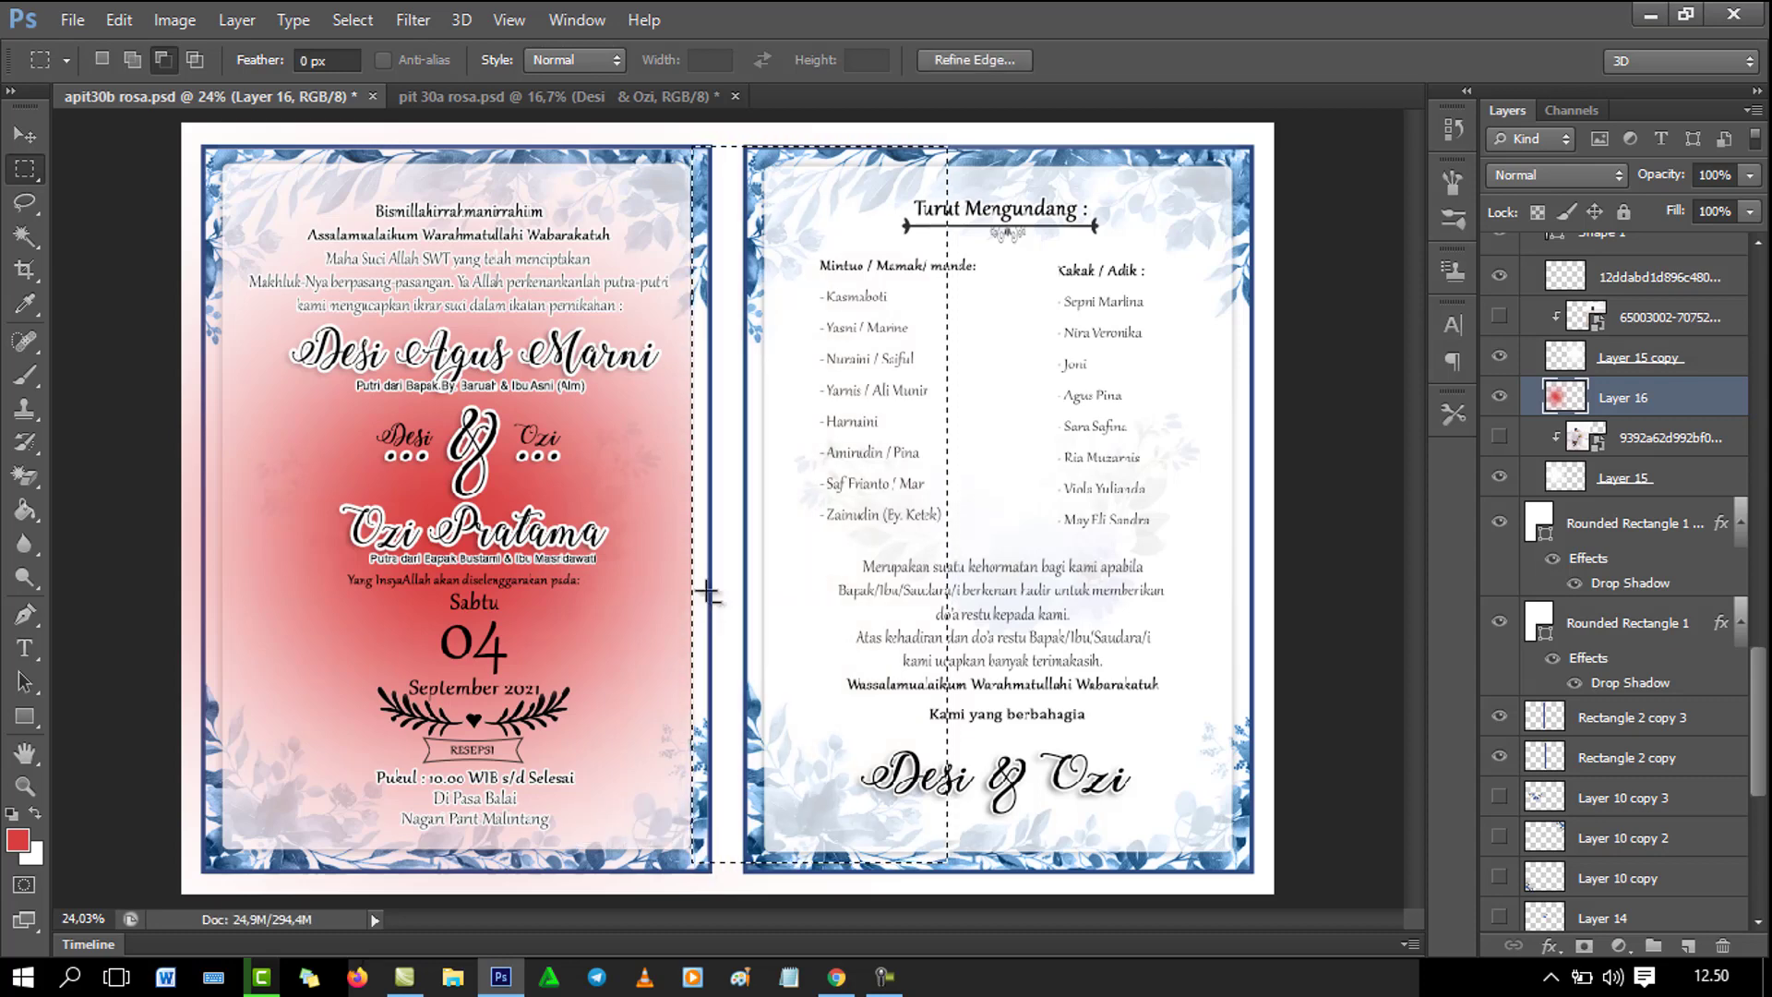
pyautogui.hotkey('ctrl', 'd')
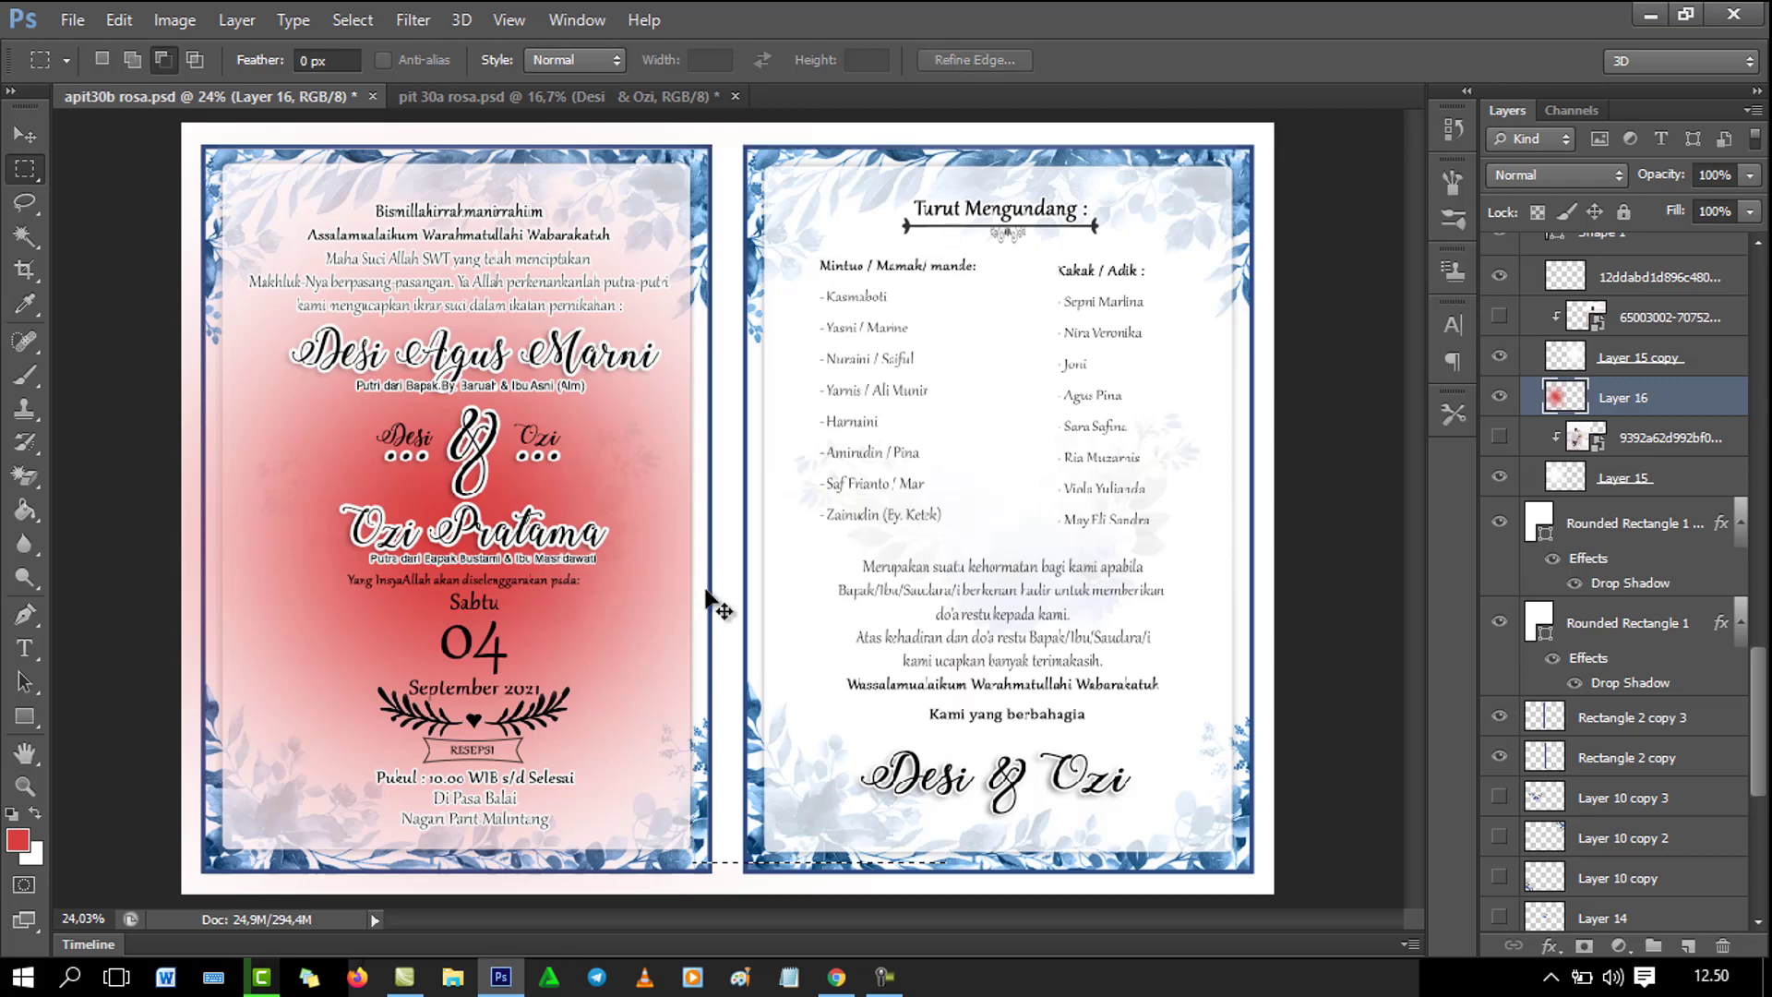
pyautogui.moveTo(65, 134); pyautogui.dragTo(221, 890)
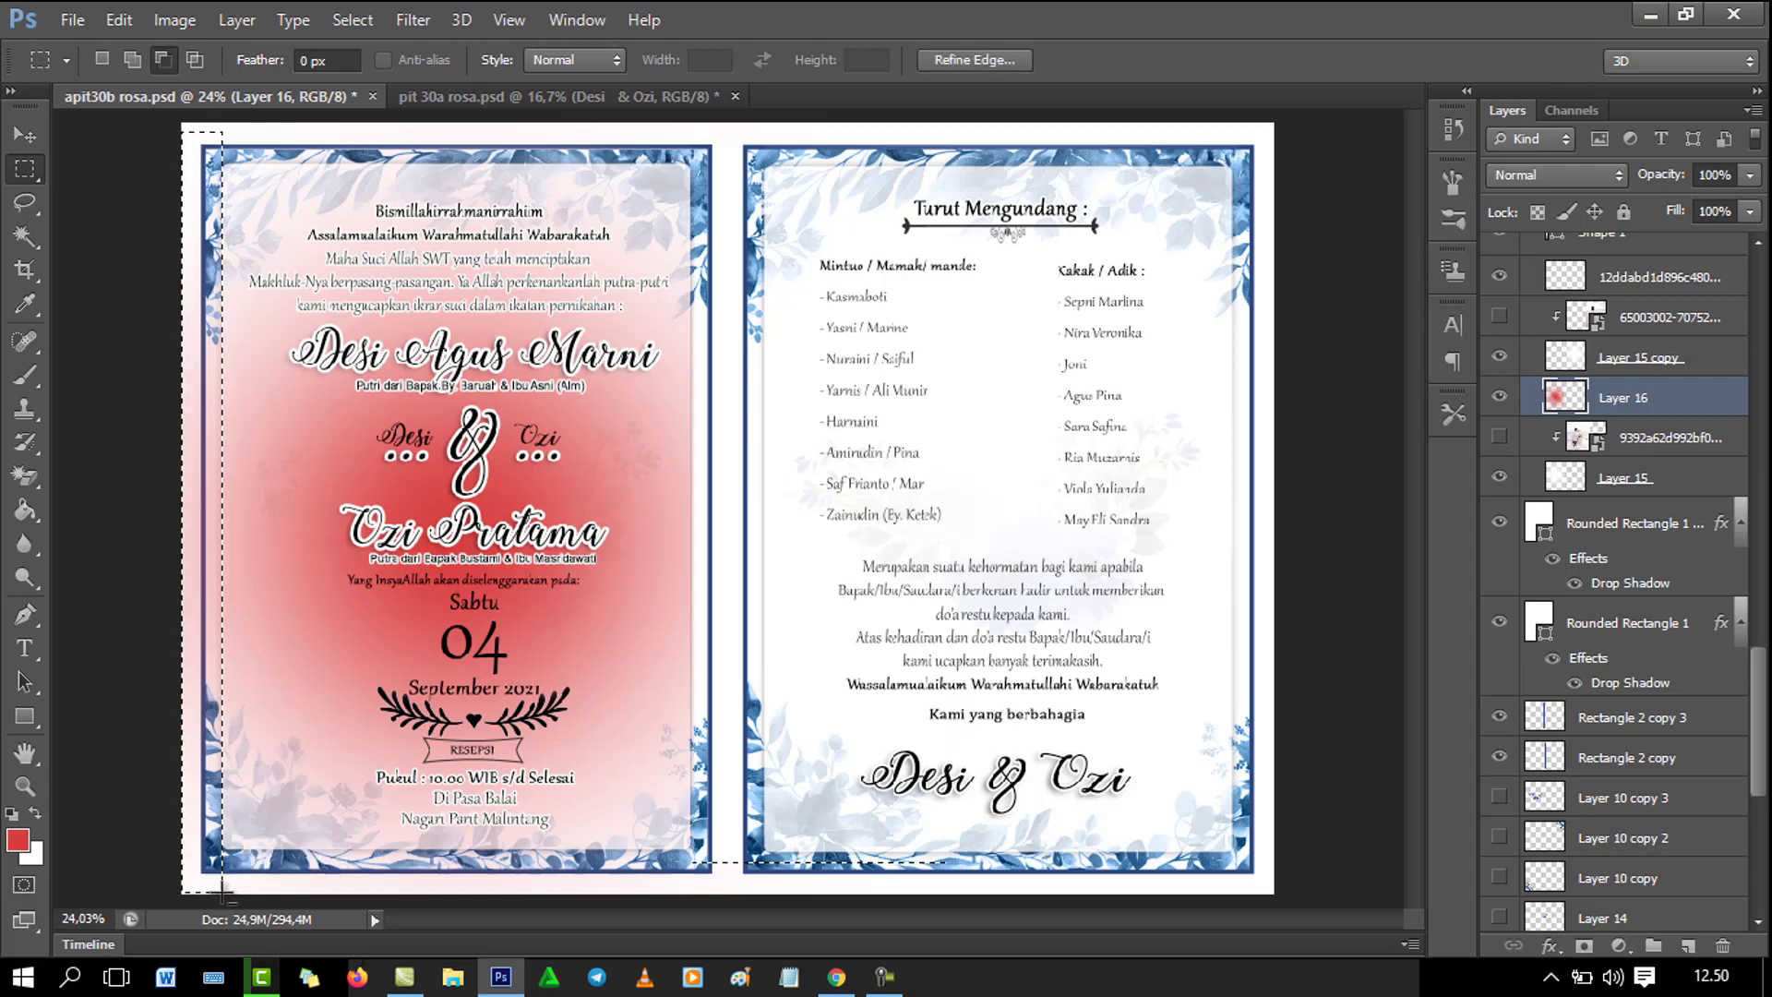
pyautogui.click(222, 892)
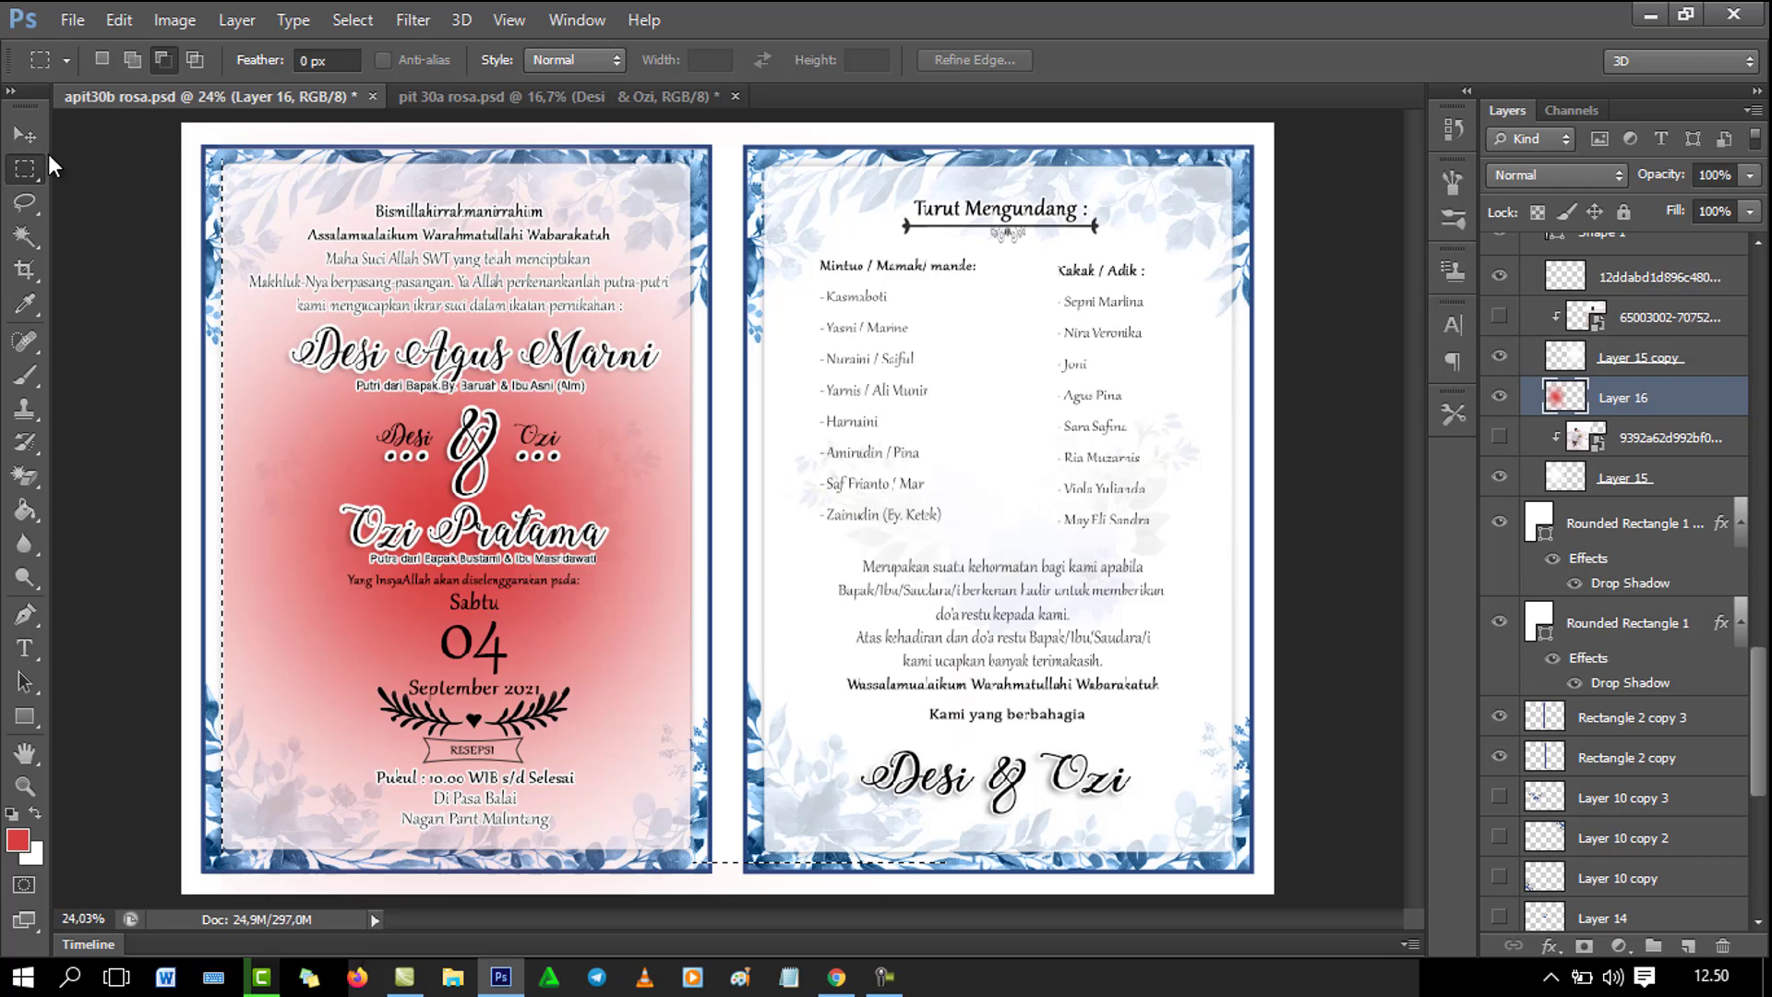
# Place the eeff71717fa7d35... couple photo from the Pictures folder directly above the red brush layer.
pyautogui.click(25, 135)
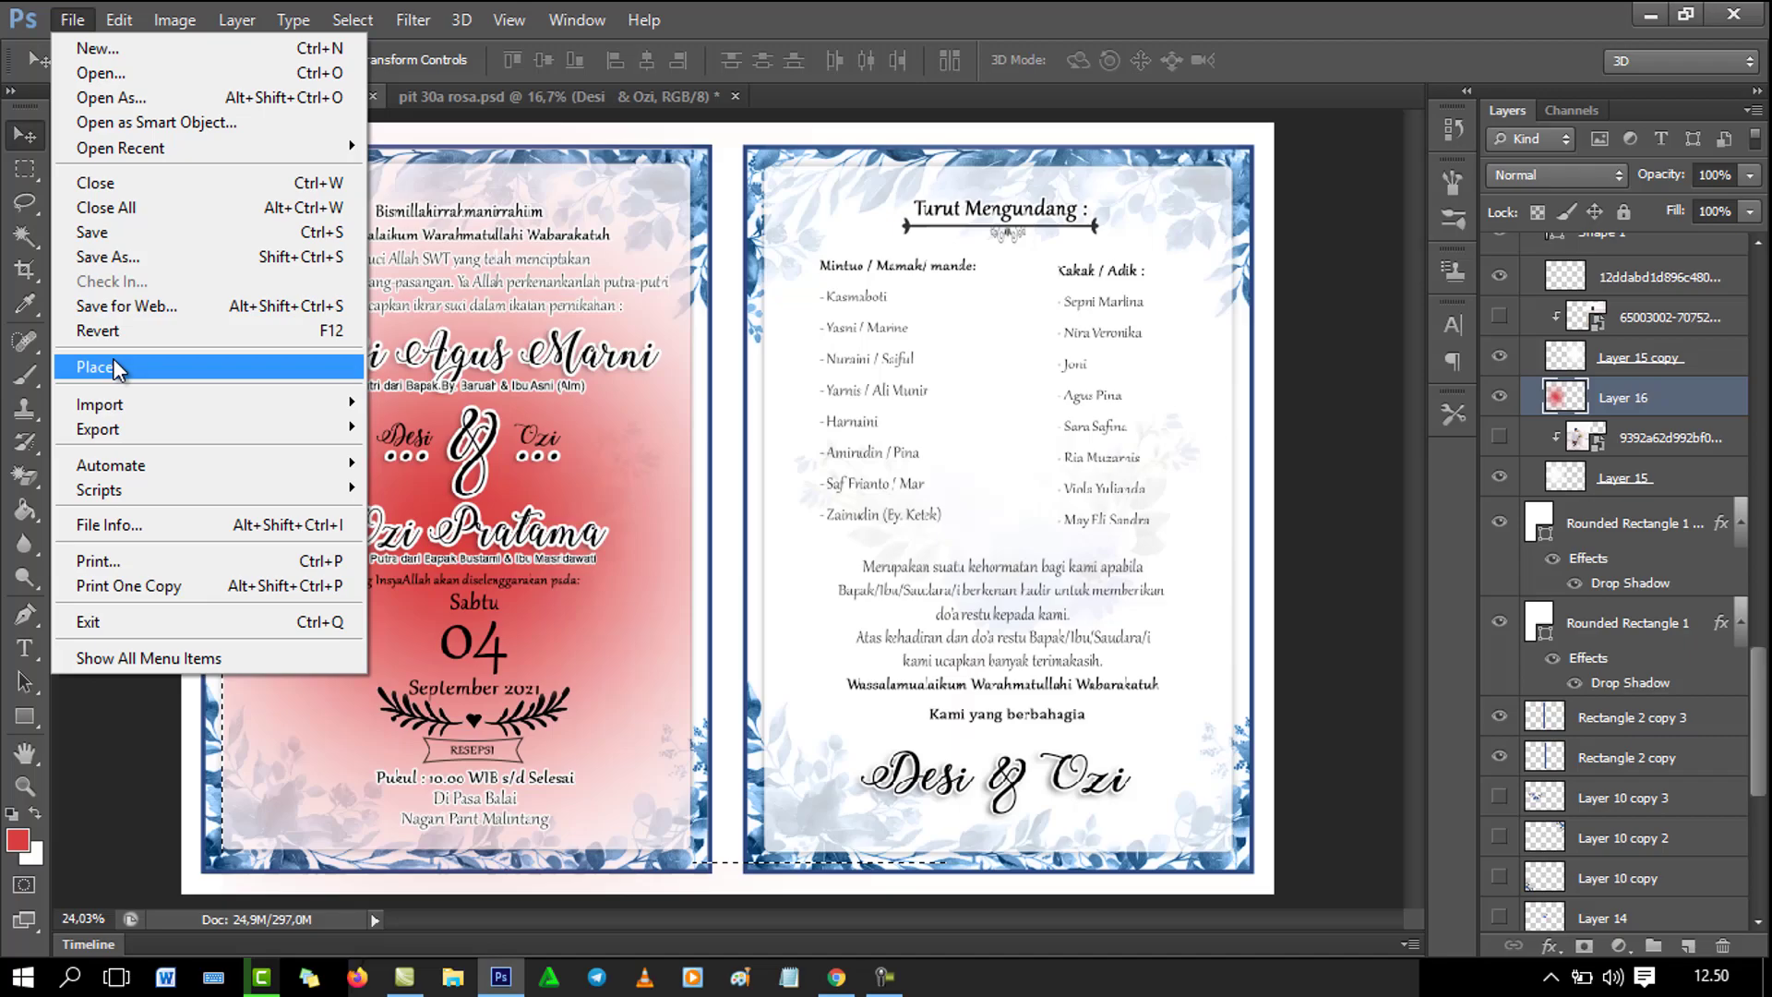
pyautogui.click(112, 359)
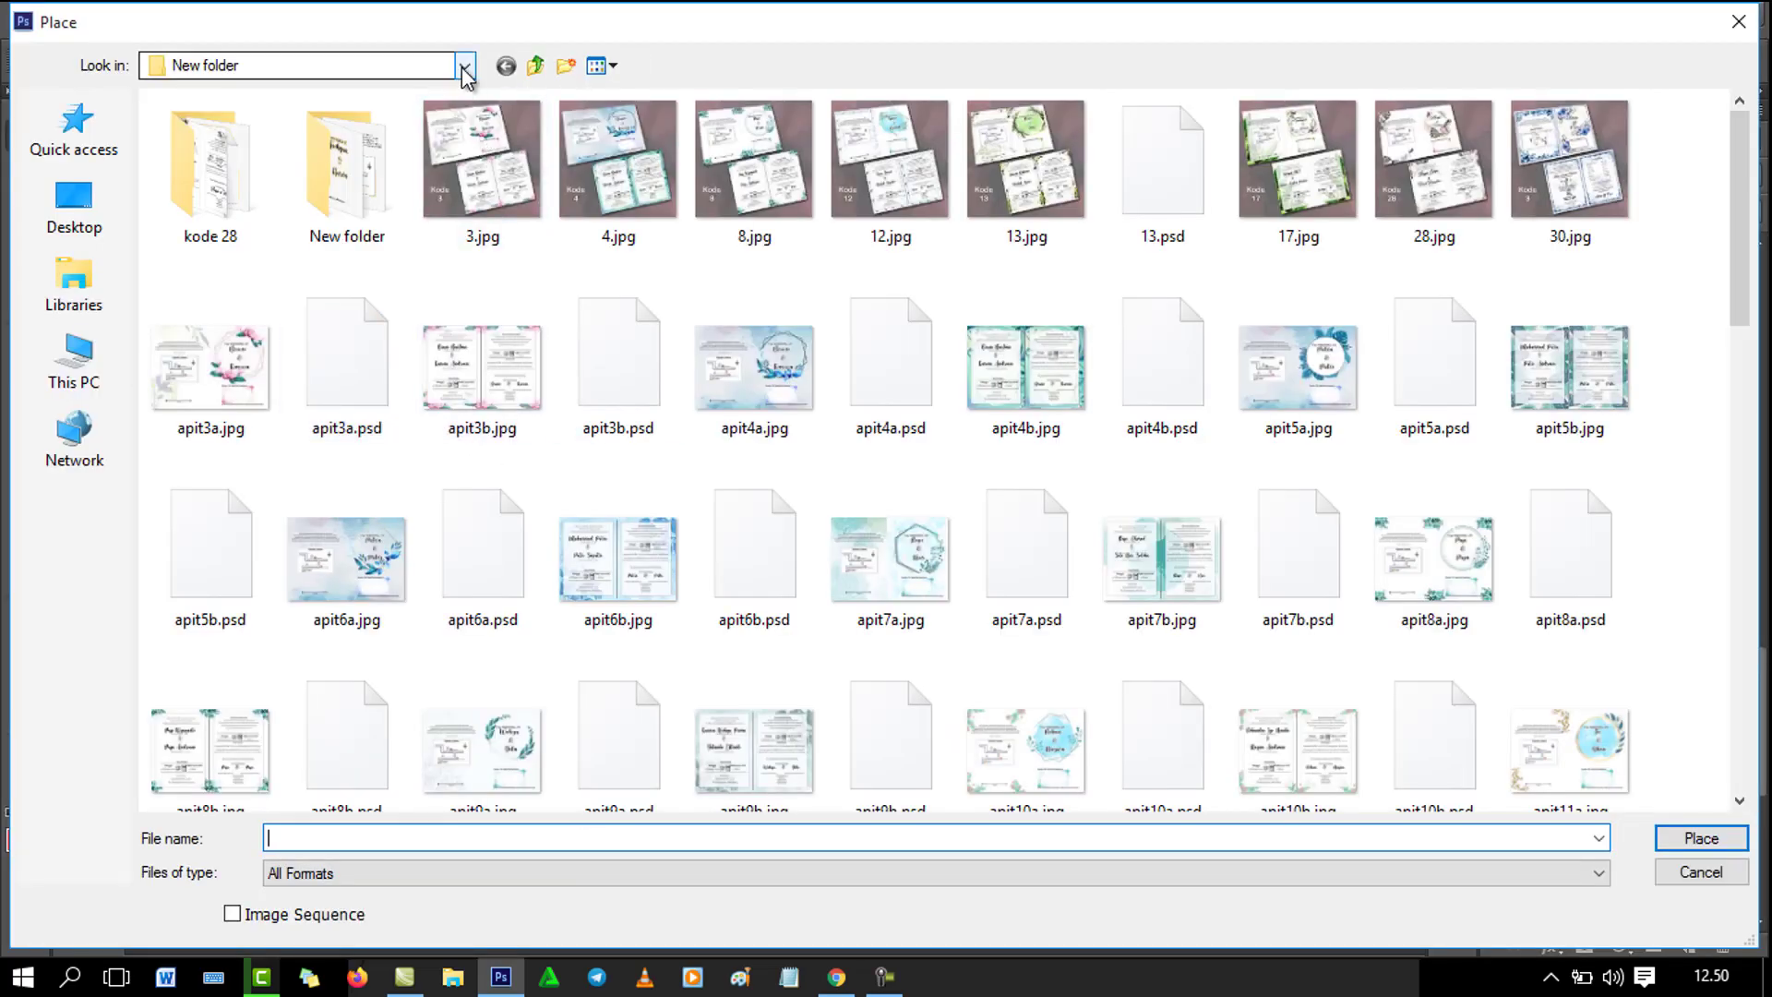
pyautogui.click(464, 67)
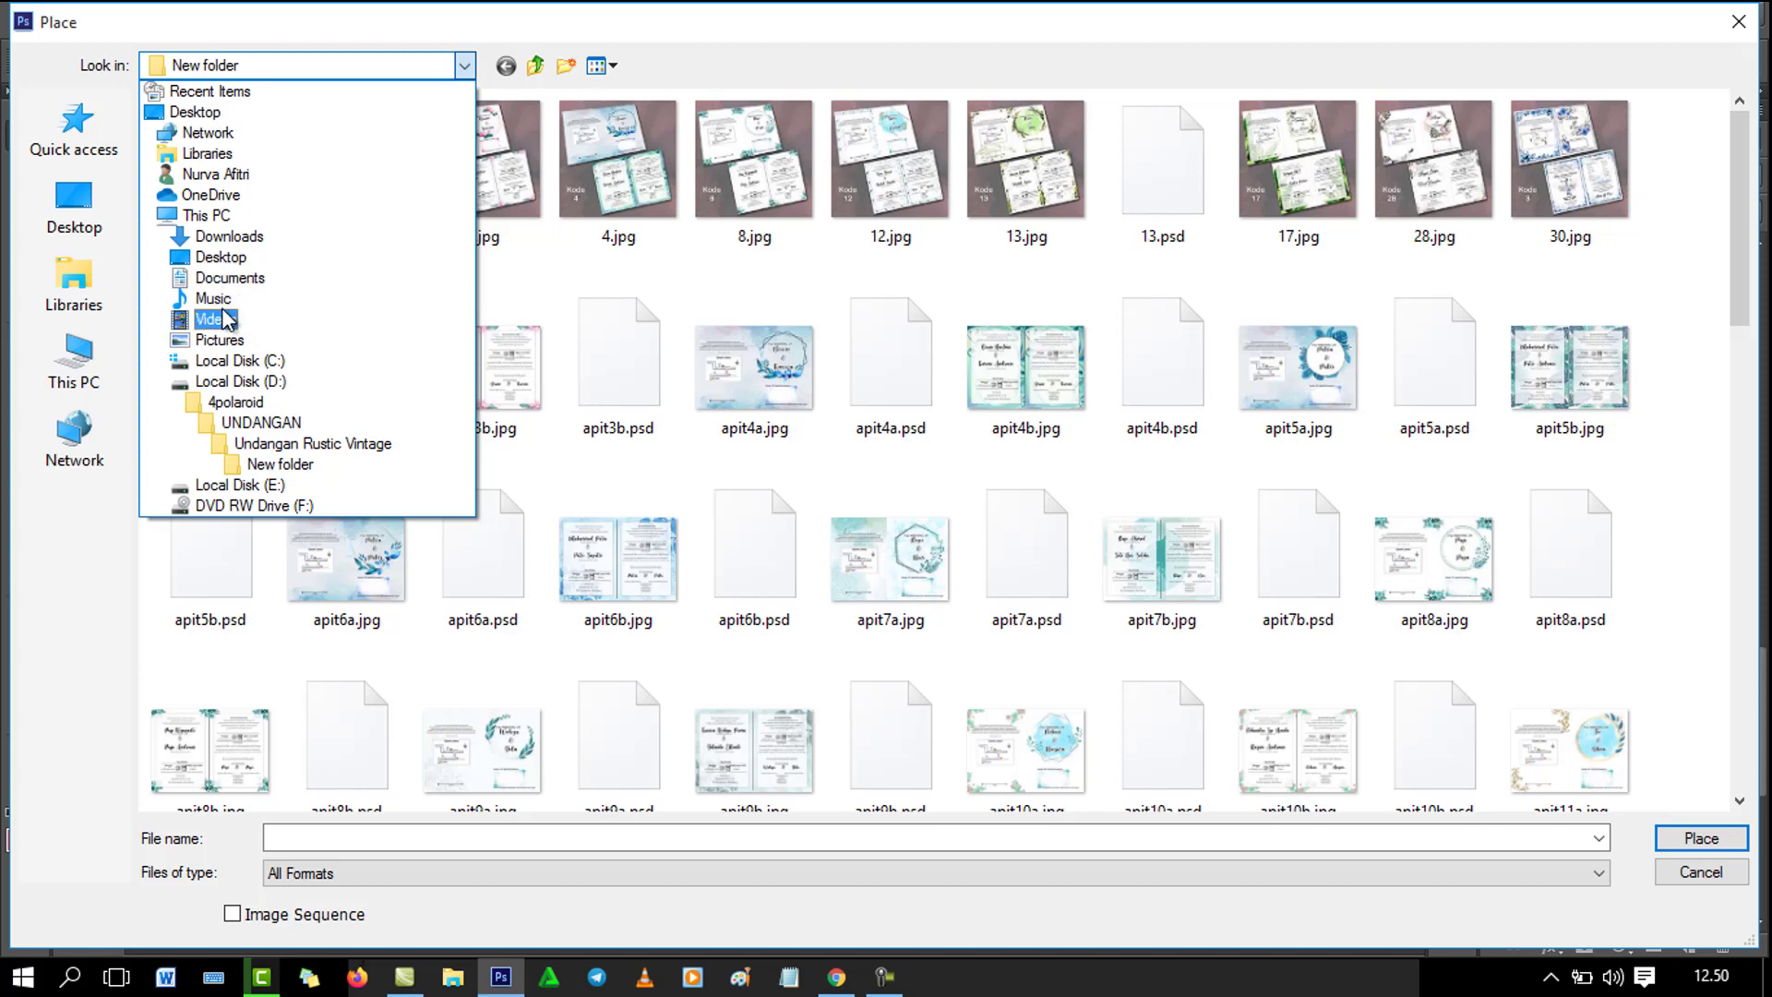
pyautogui.click(224, 345)
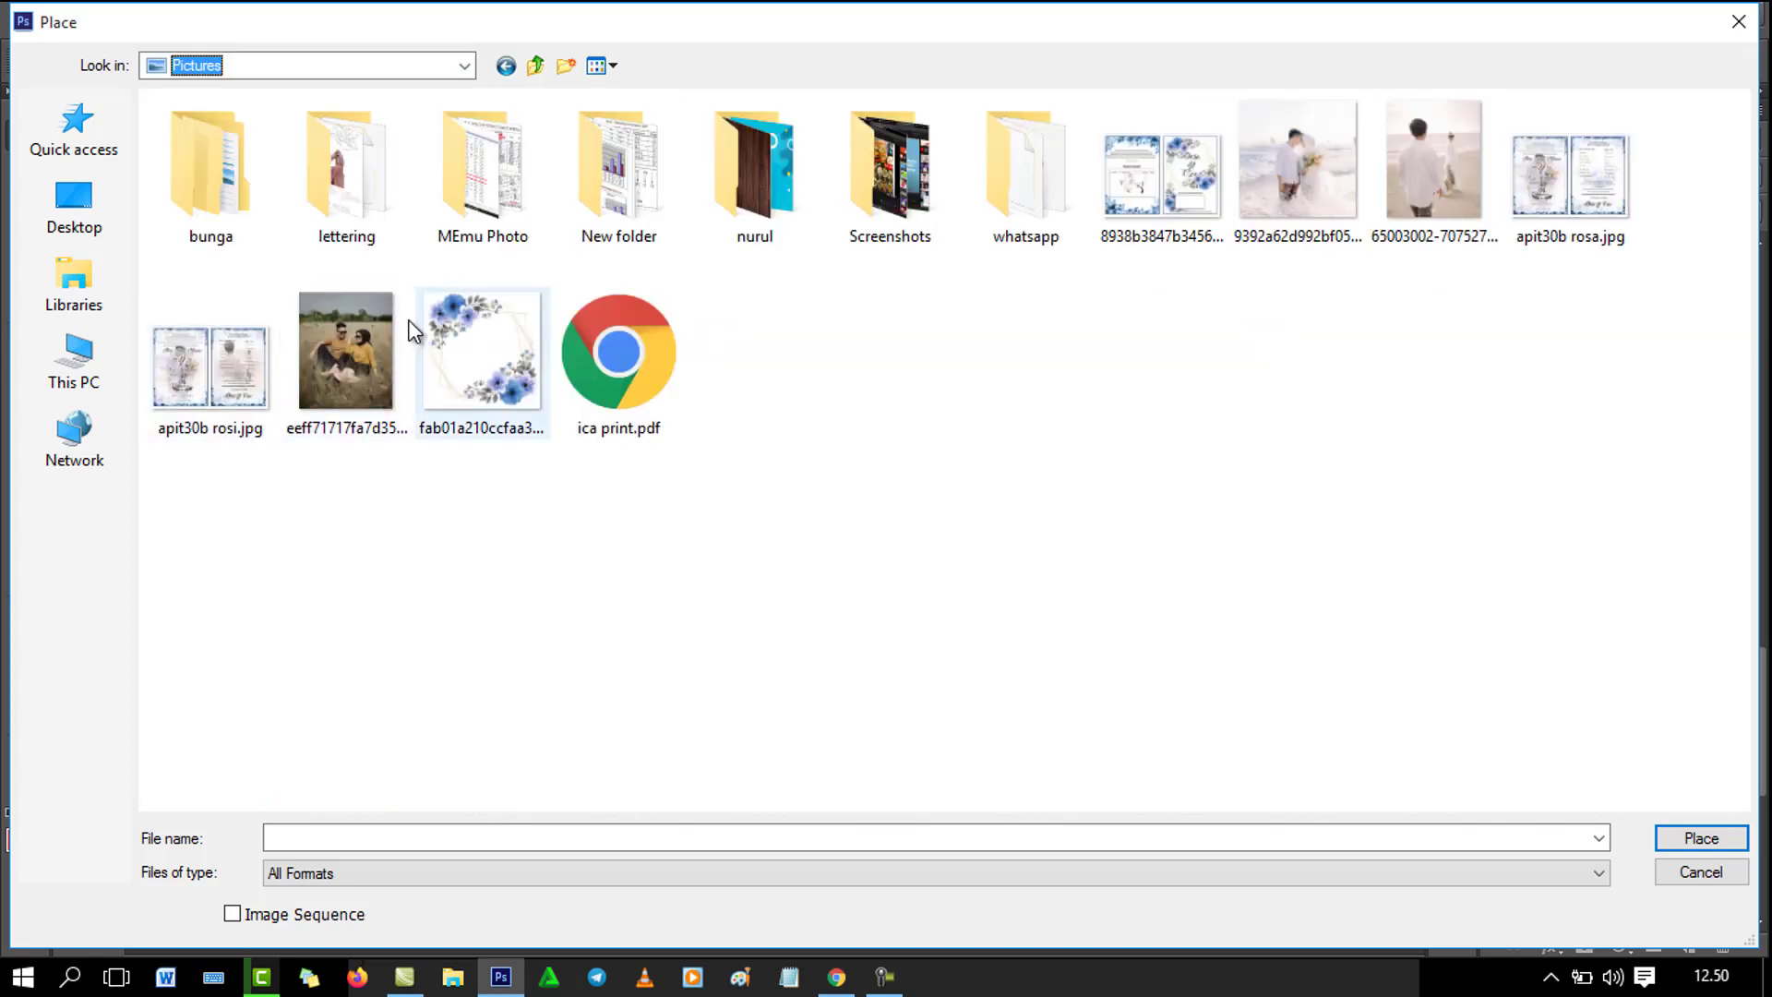
pyautogui.doubleClick(351, 342)
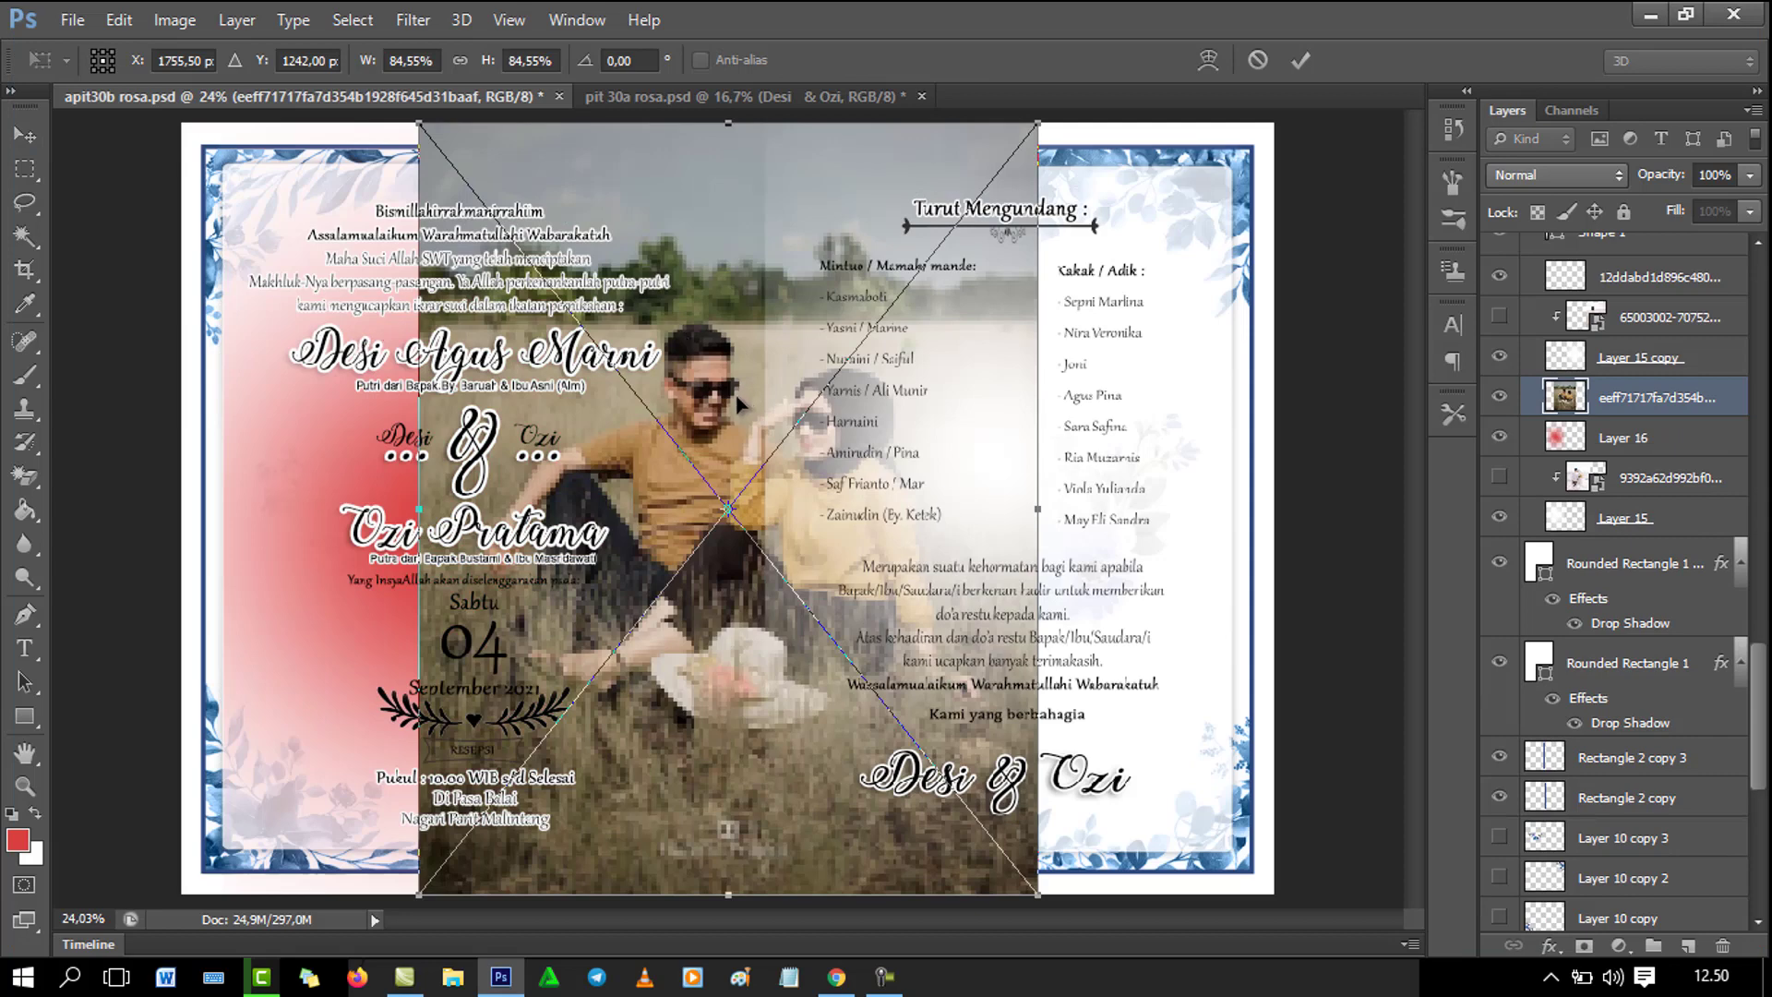
# Fit the placed photo over the left page at 73,23% scale and clip it to the red brush layer beneath it.
pyautogui.moveTo(722, 435); pyautogui.dragTo(510, 434)
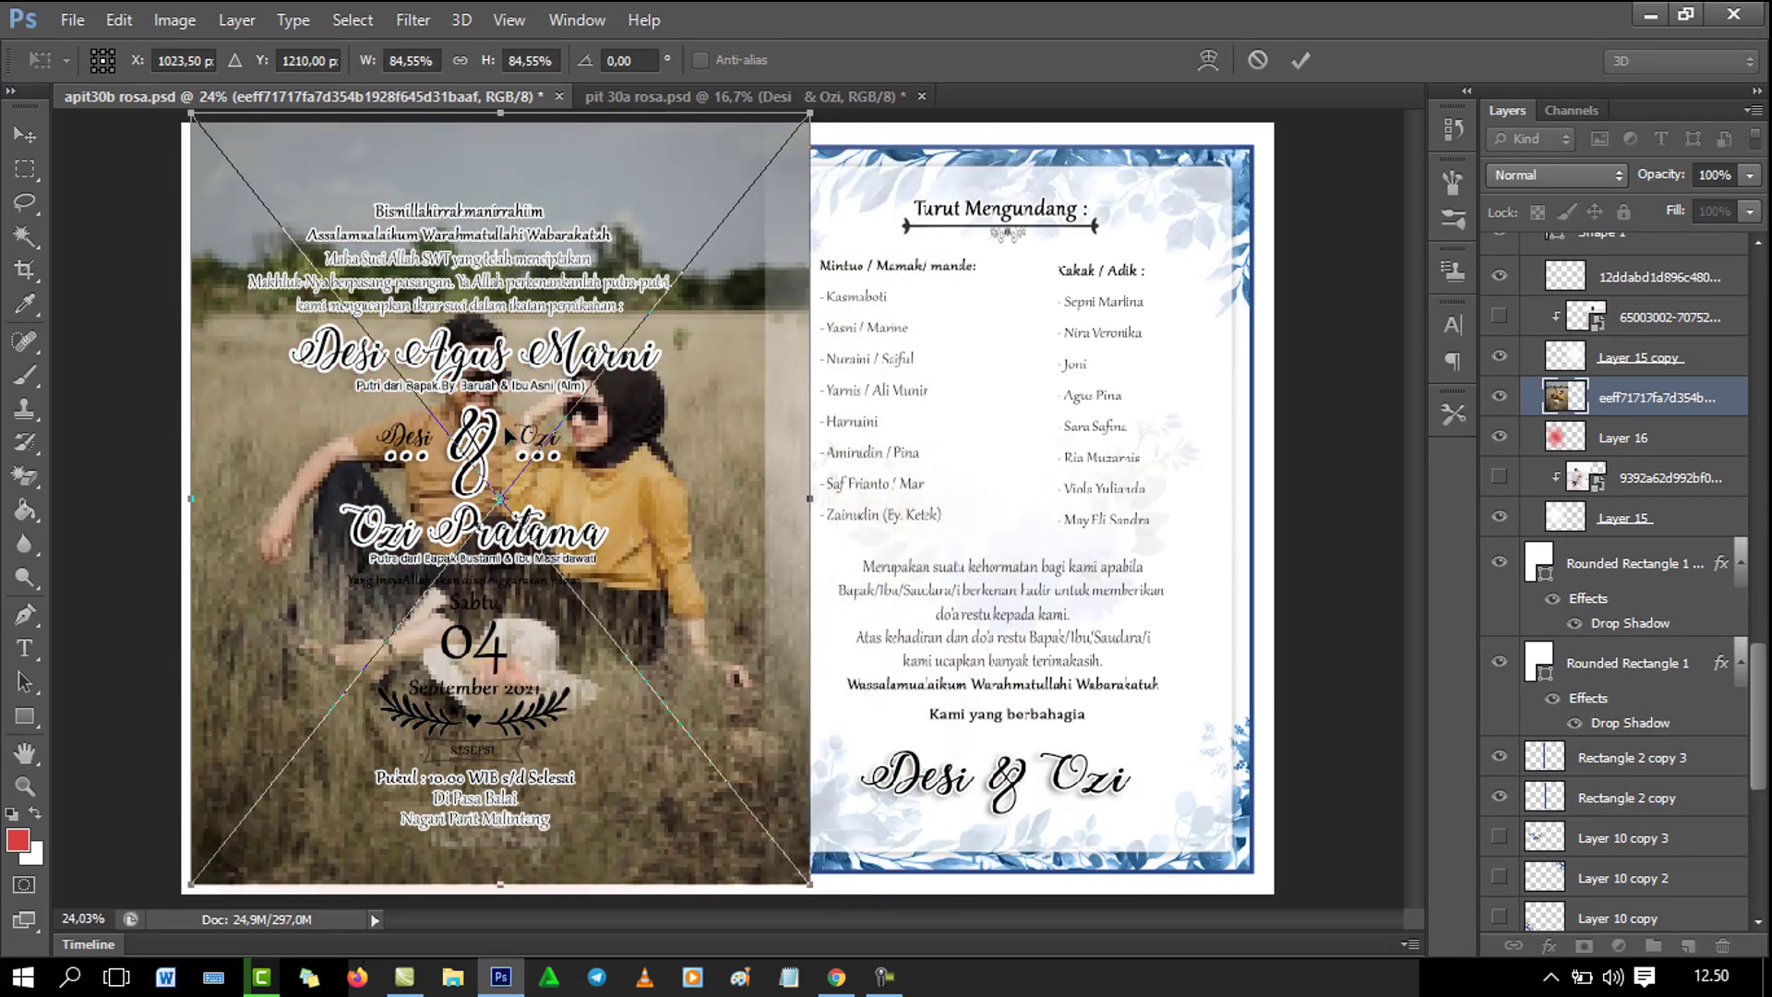
pyautogui.moveTo(814, 110); pyautogui.dragTo(721, 201)
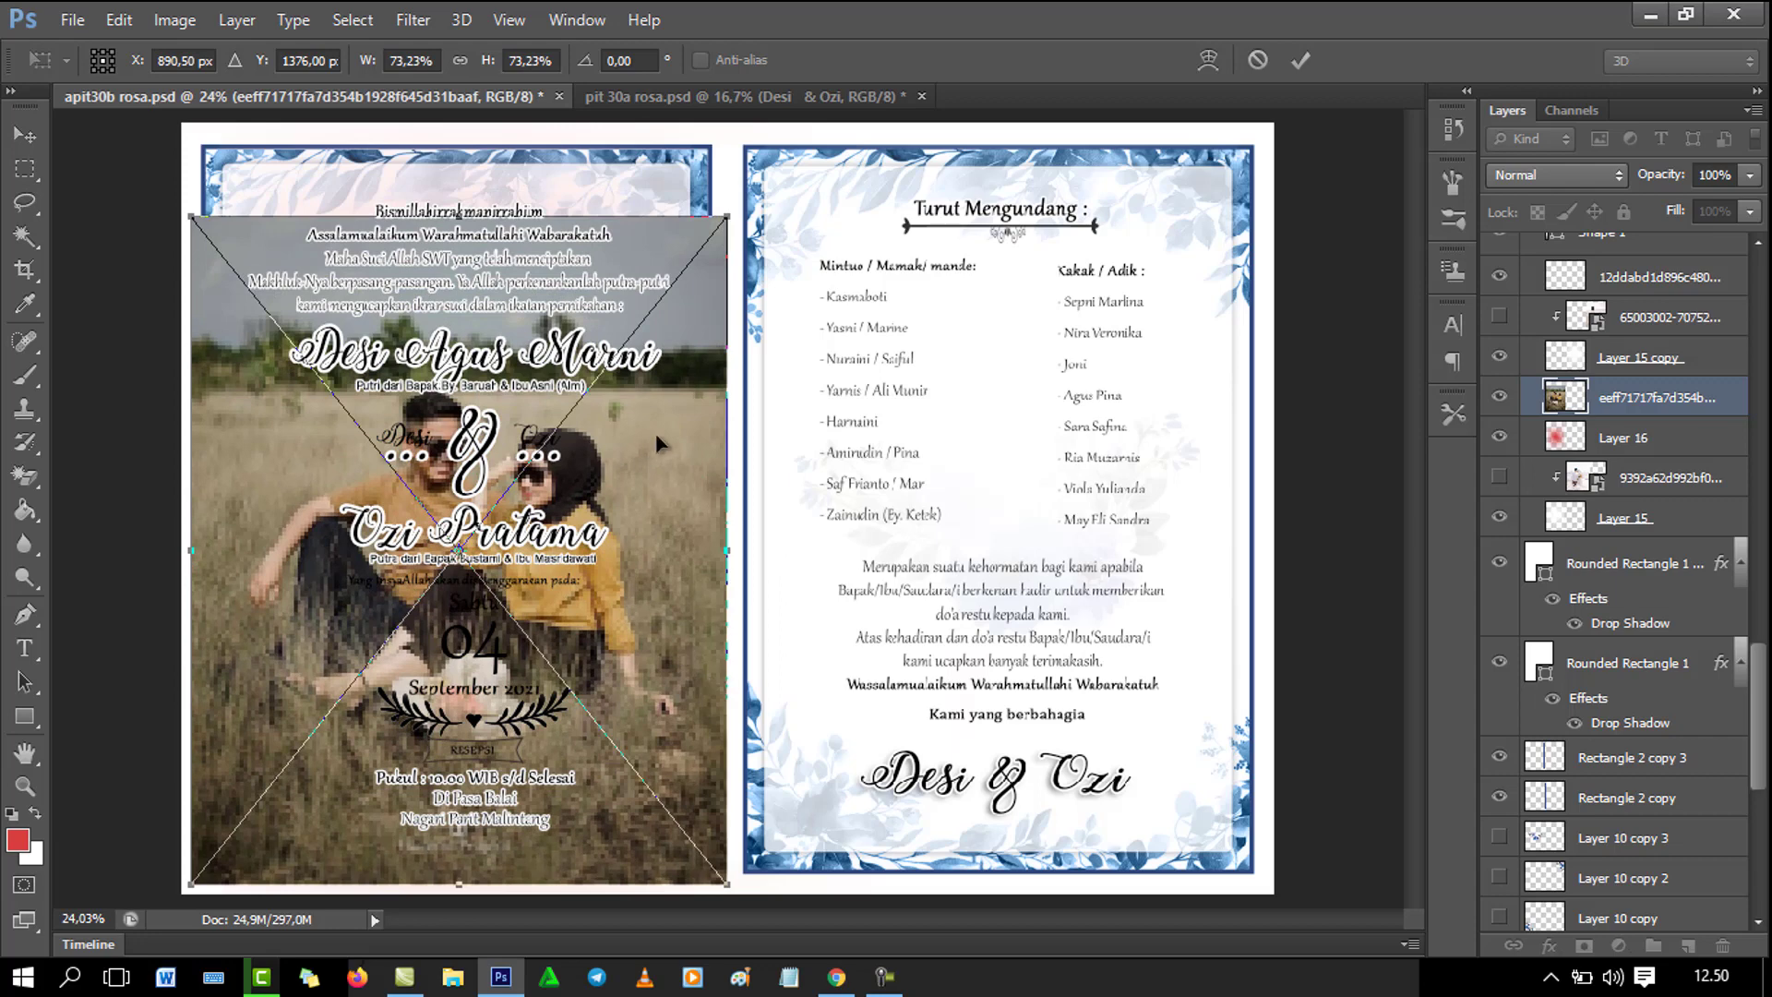
pyautogui.moveTo(644, 555); pyautogui.dragTo(650, 519)
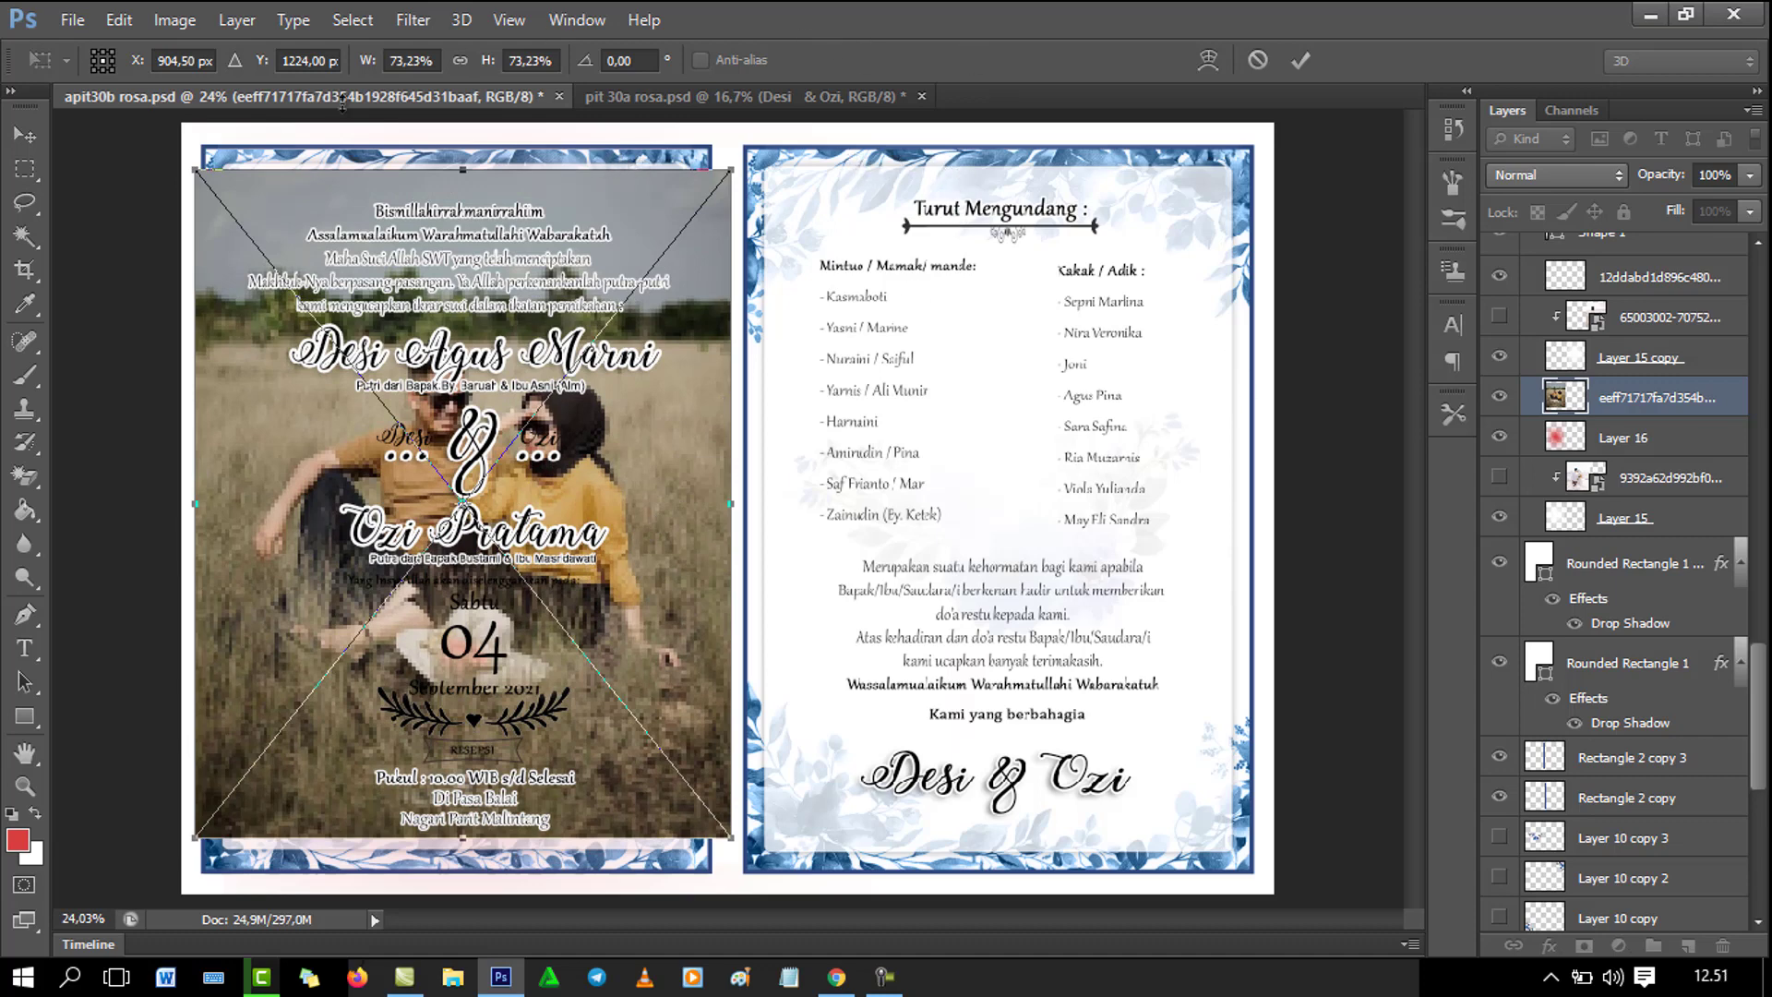
pyautogui.click(1302, 61)
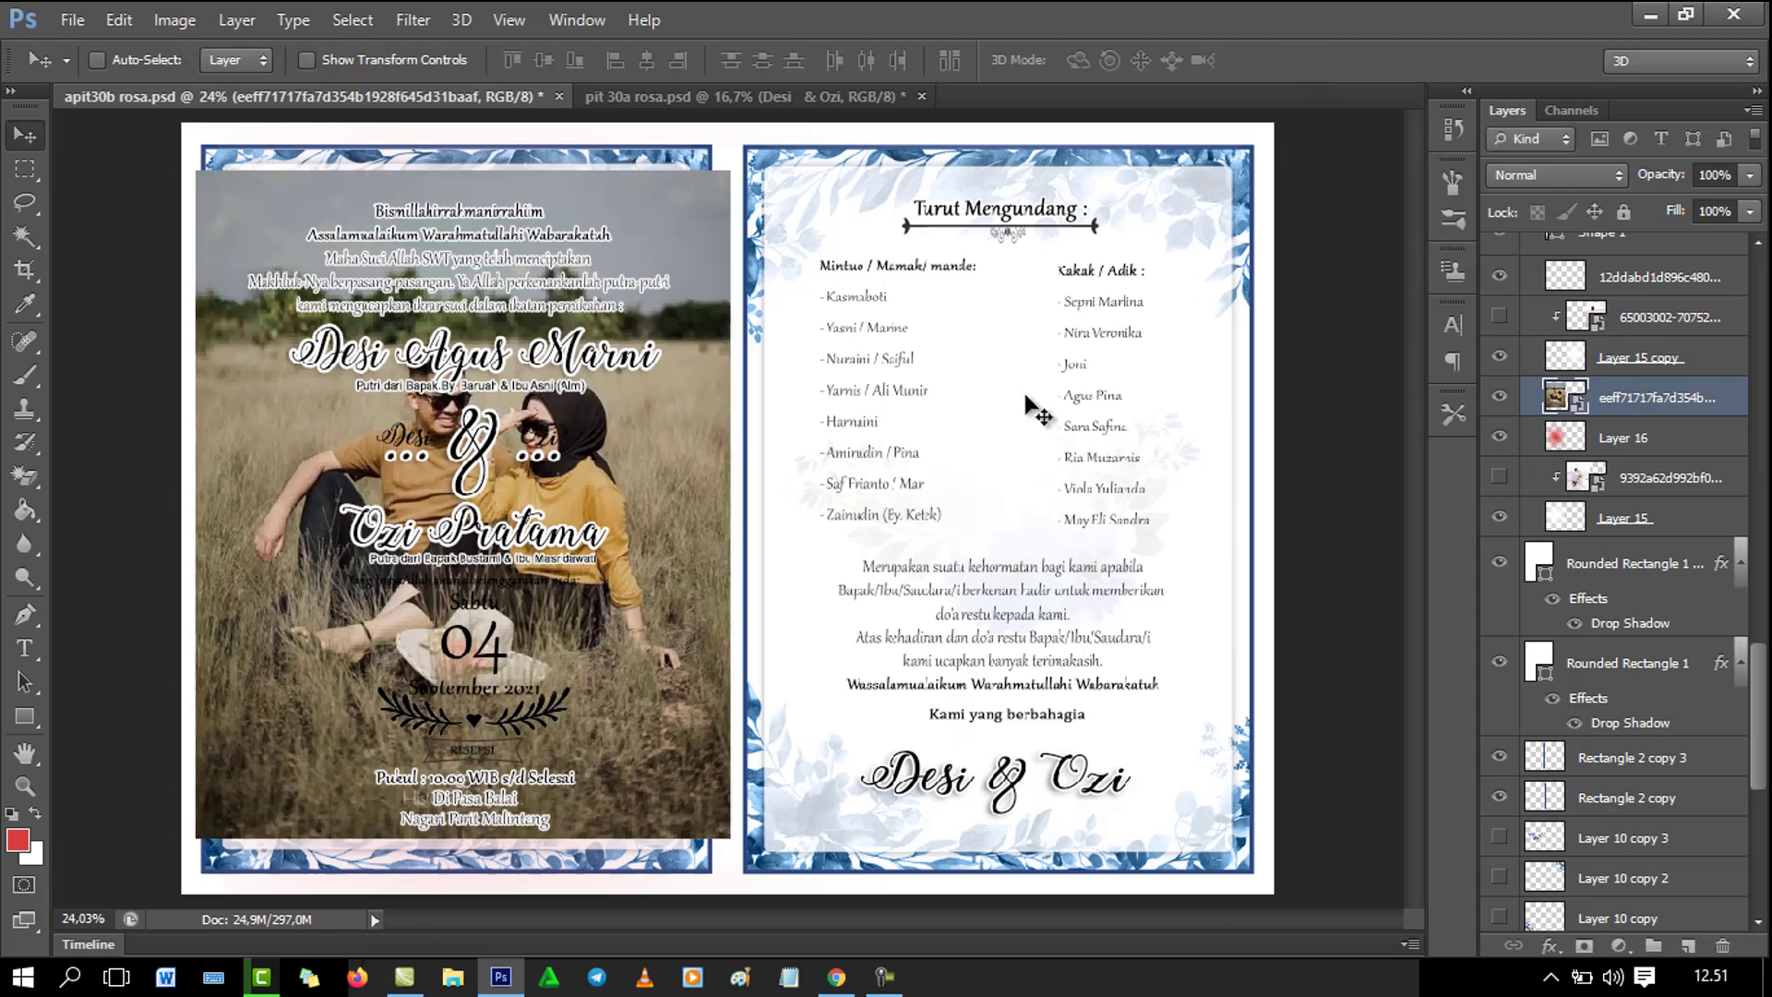
pyautogui.rightClick(1619, 399)
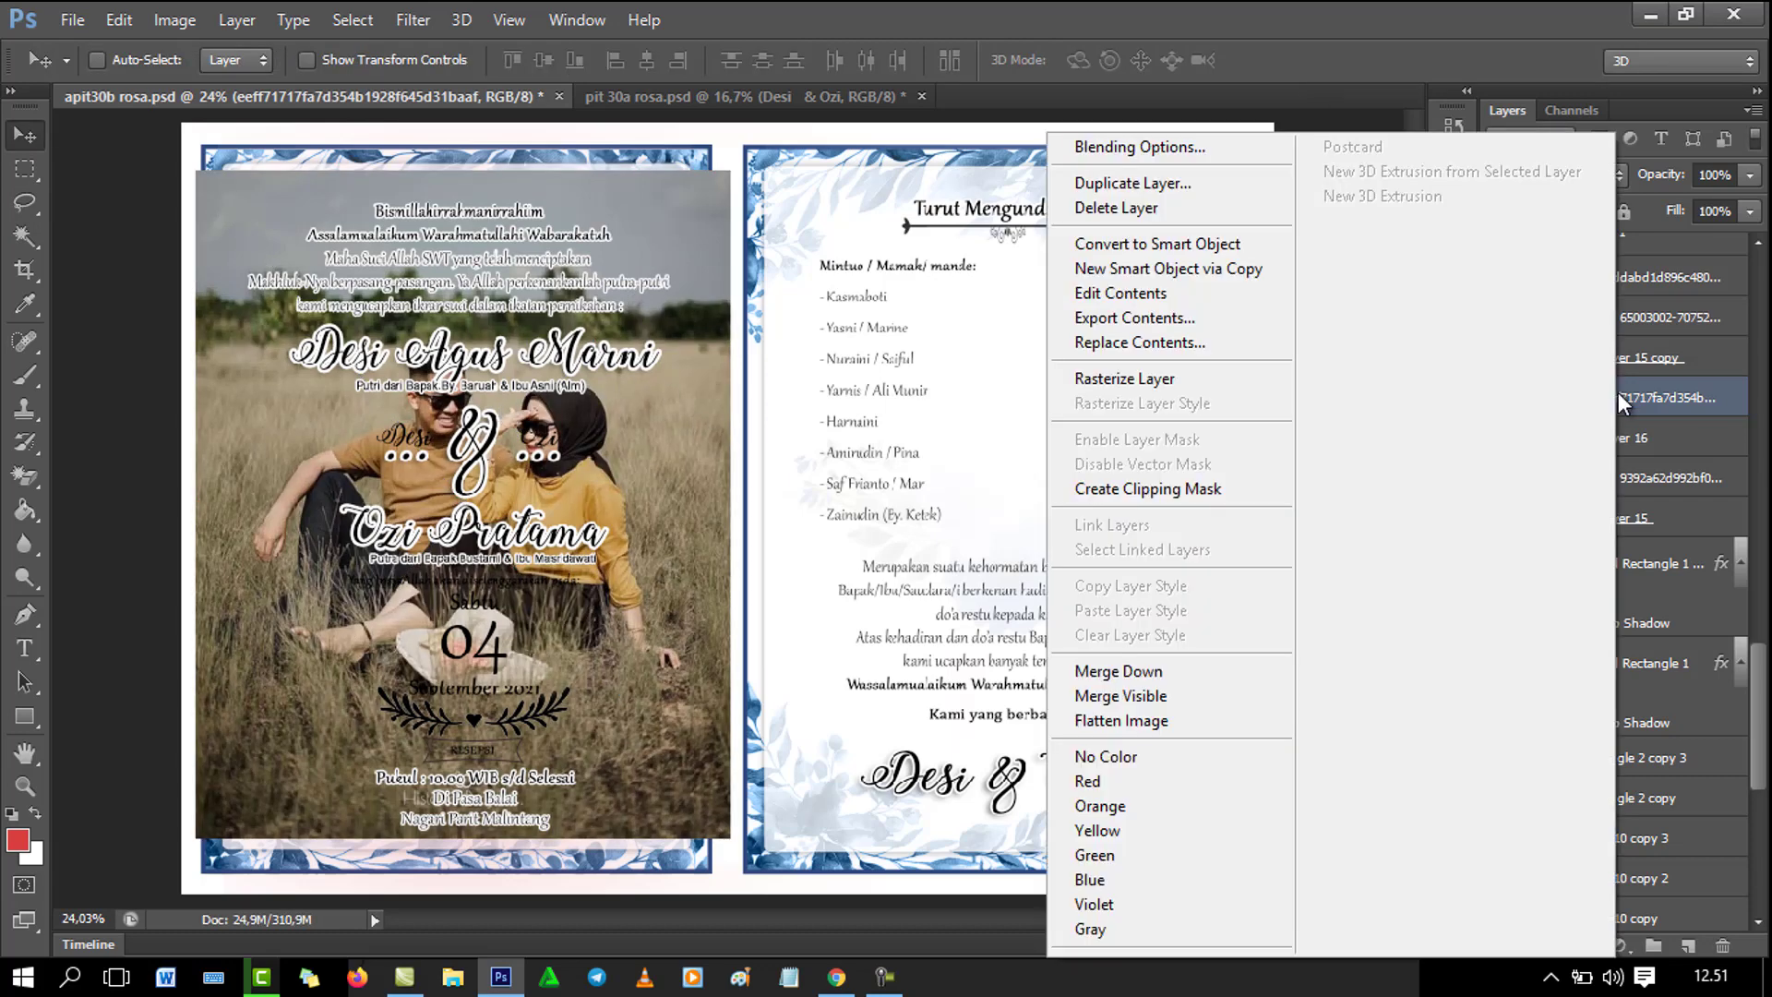
pyautogui.click(1230, 489)
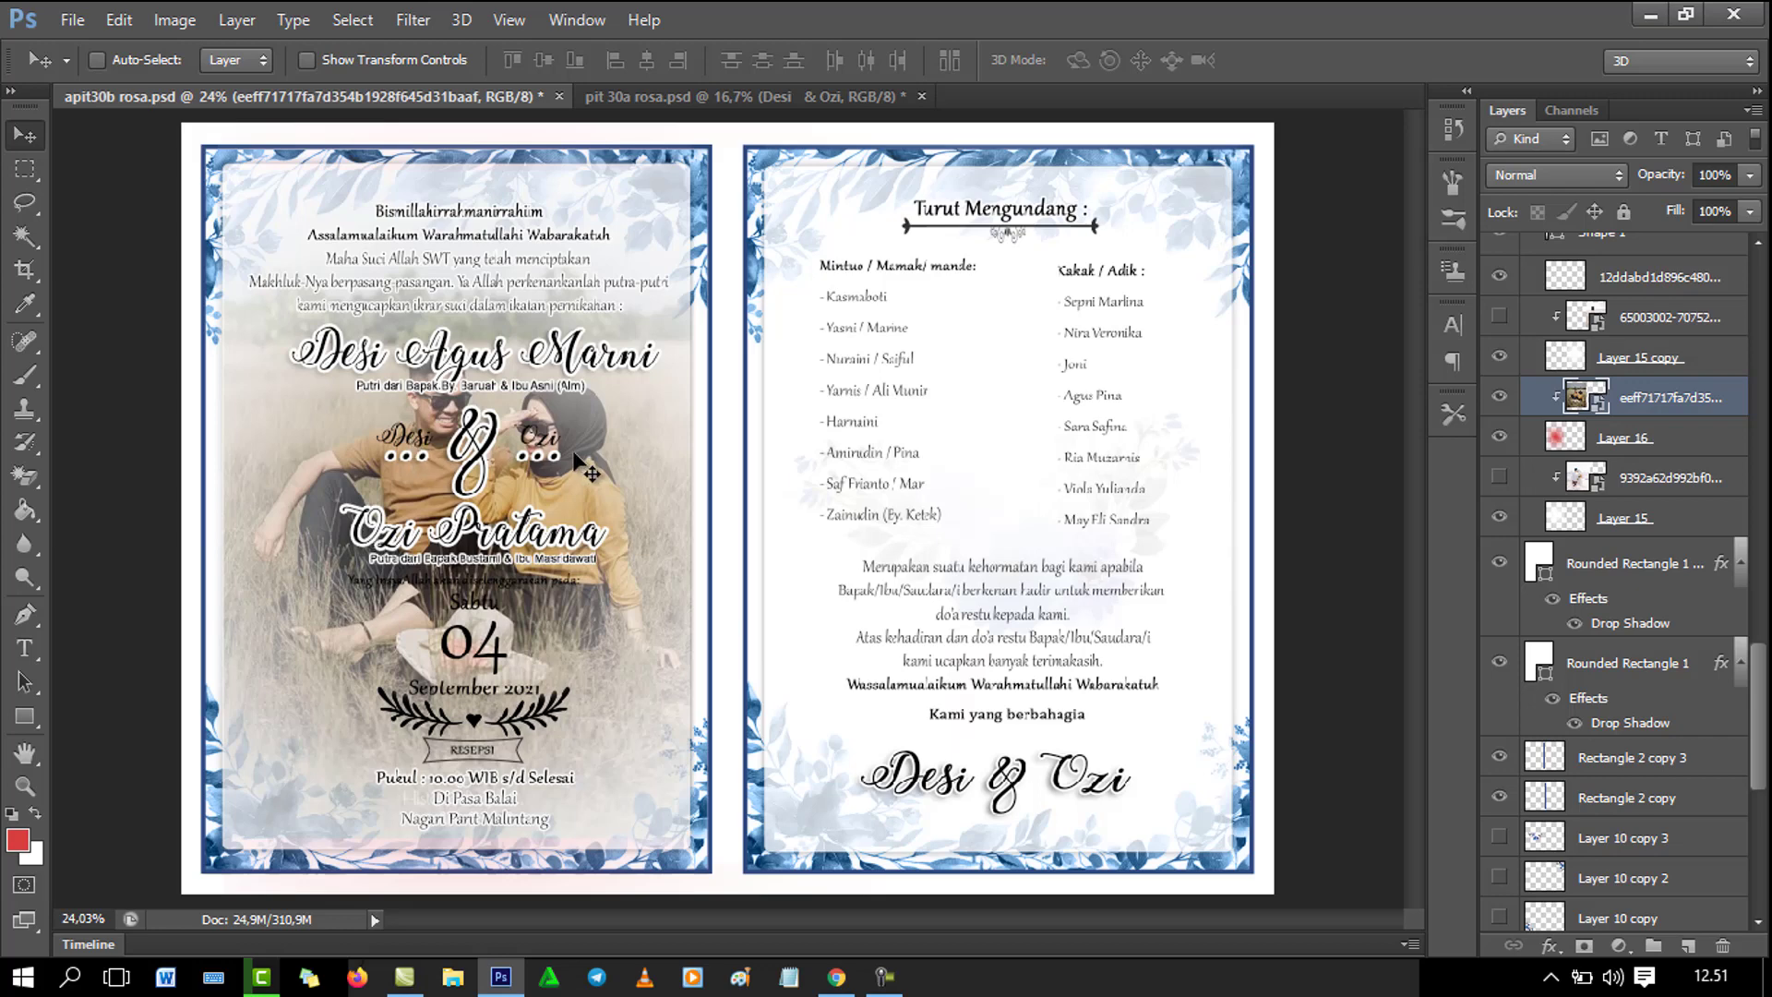
# Add a white outside stroke at 100% opacity to the couple's small nickname text on the left page, and hide that text layer.
pyautogui.click(24, 648)
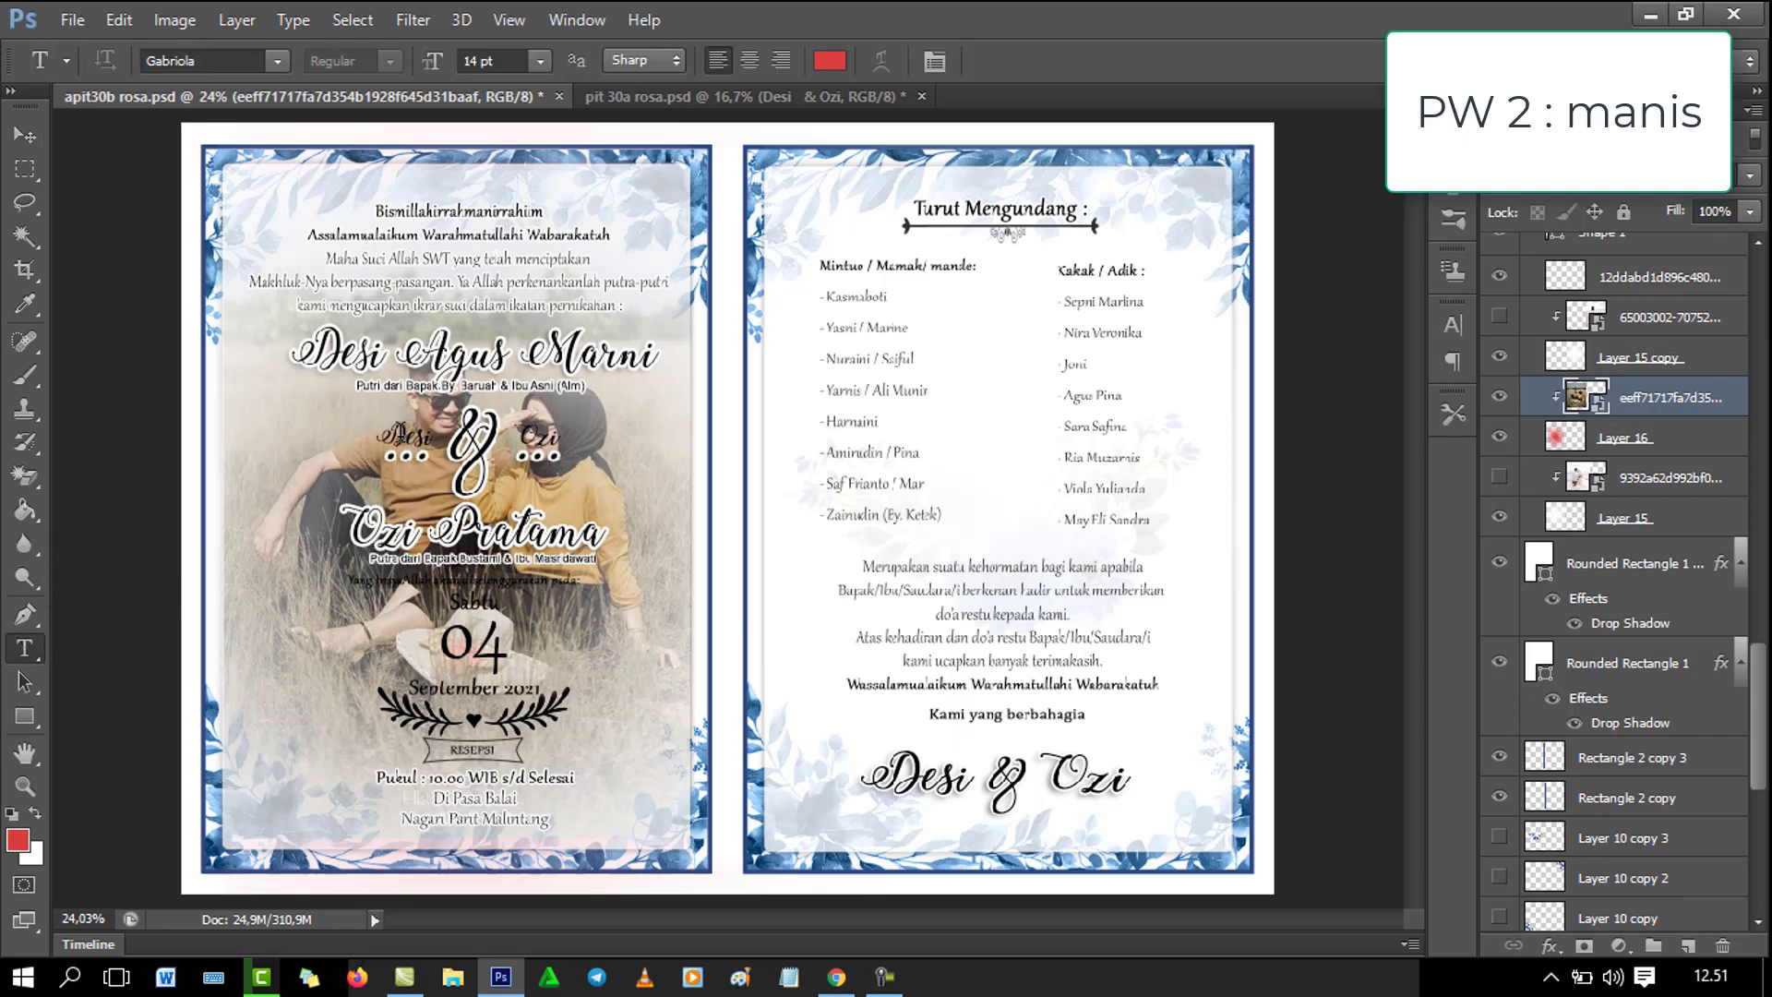
pyautogui.click(407, 431)
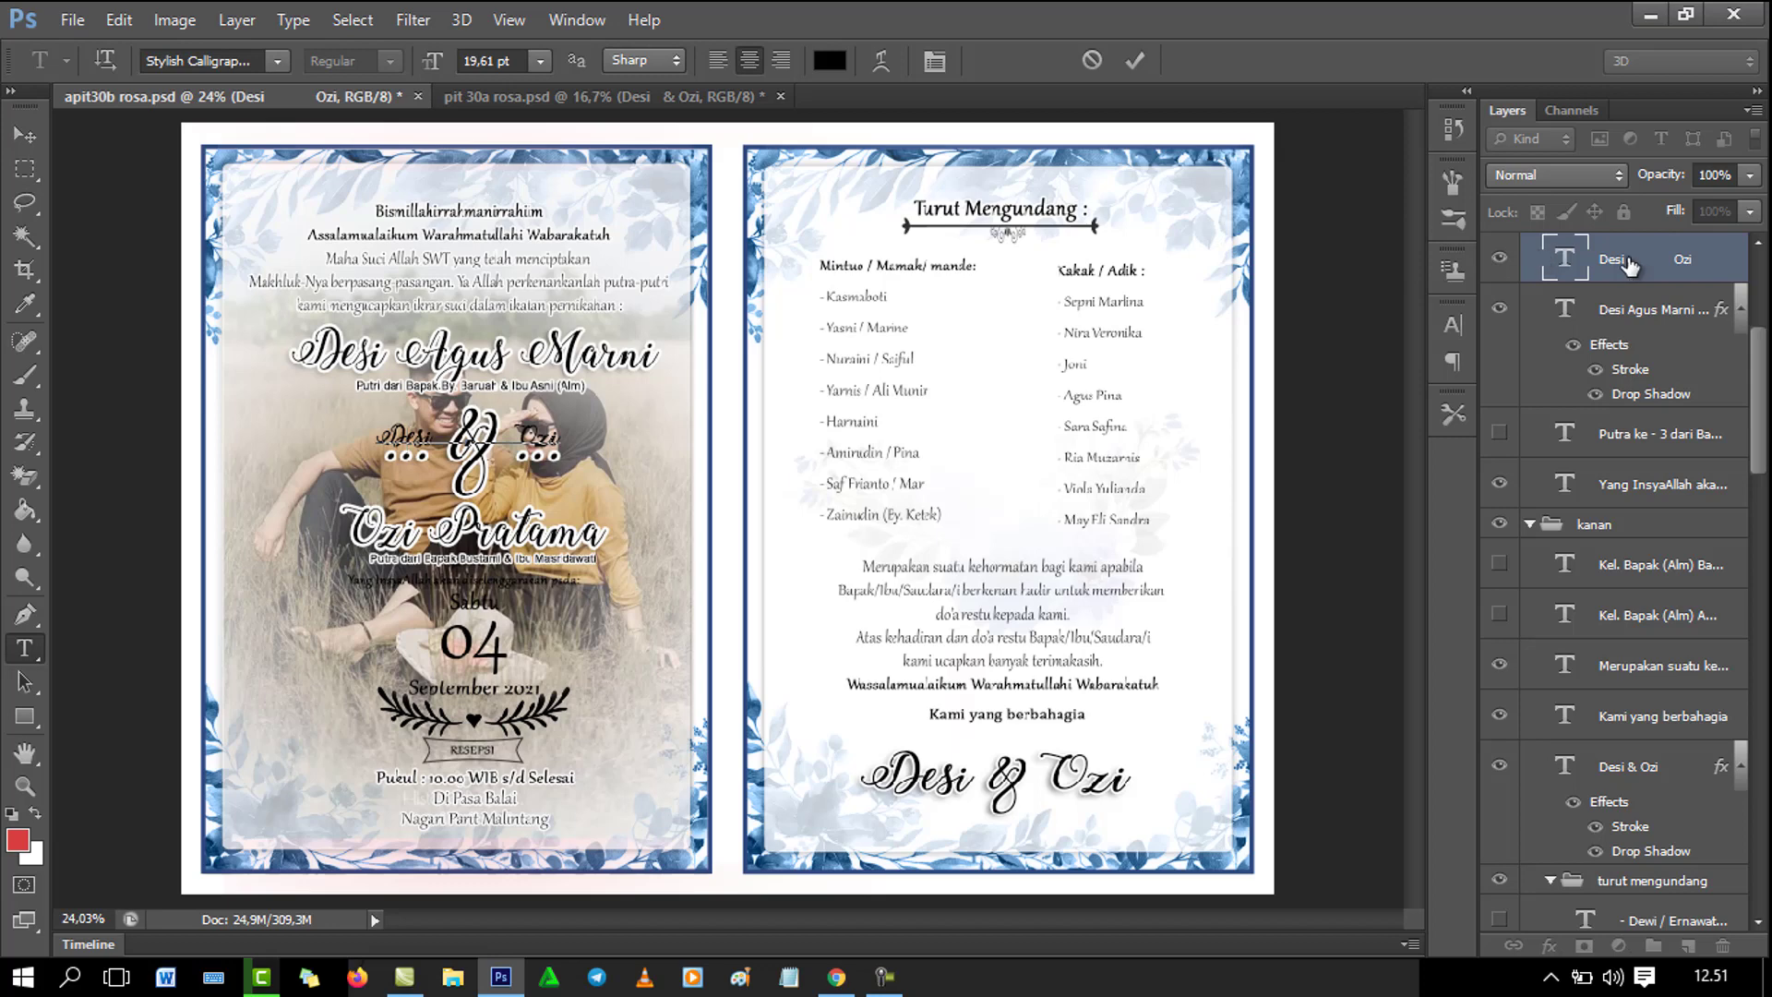
pyautogui.click(25, 135)
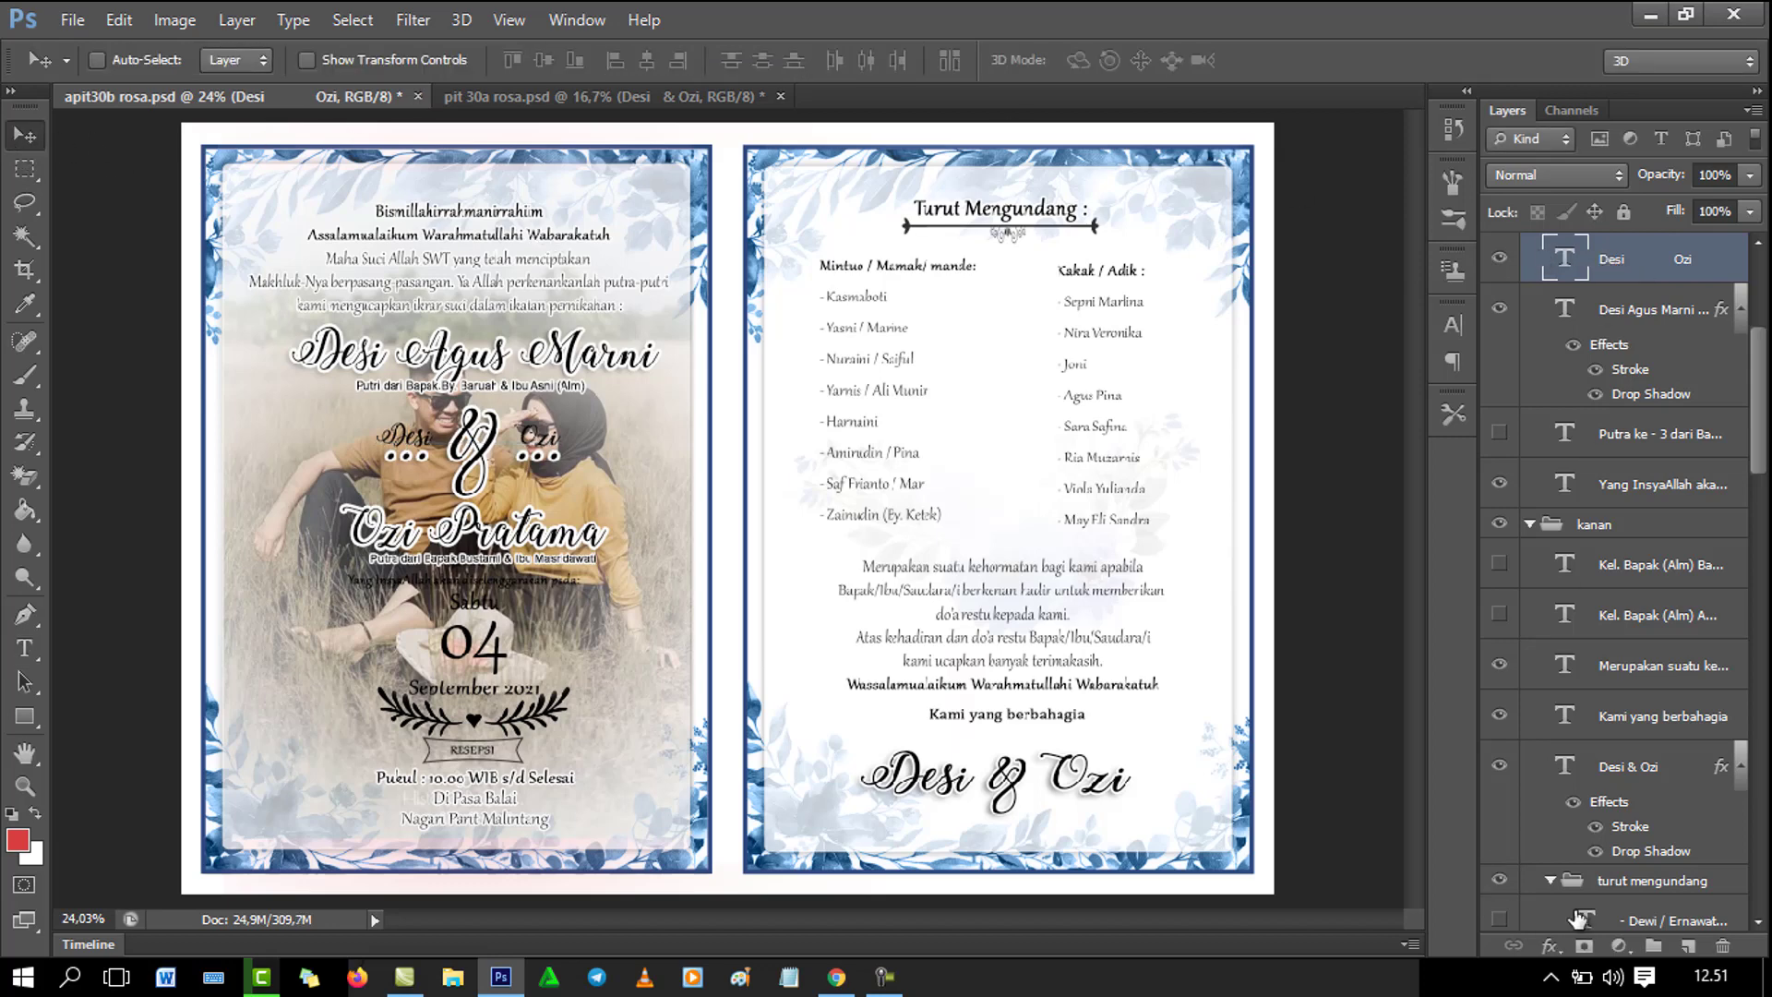
pyautogui.click(1547, 946)
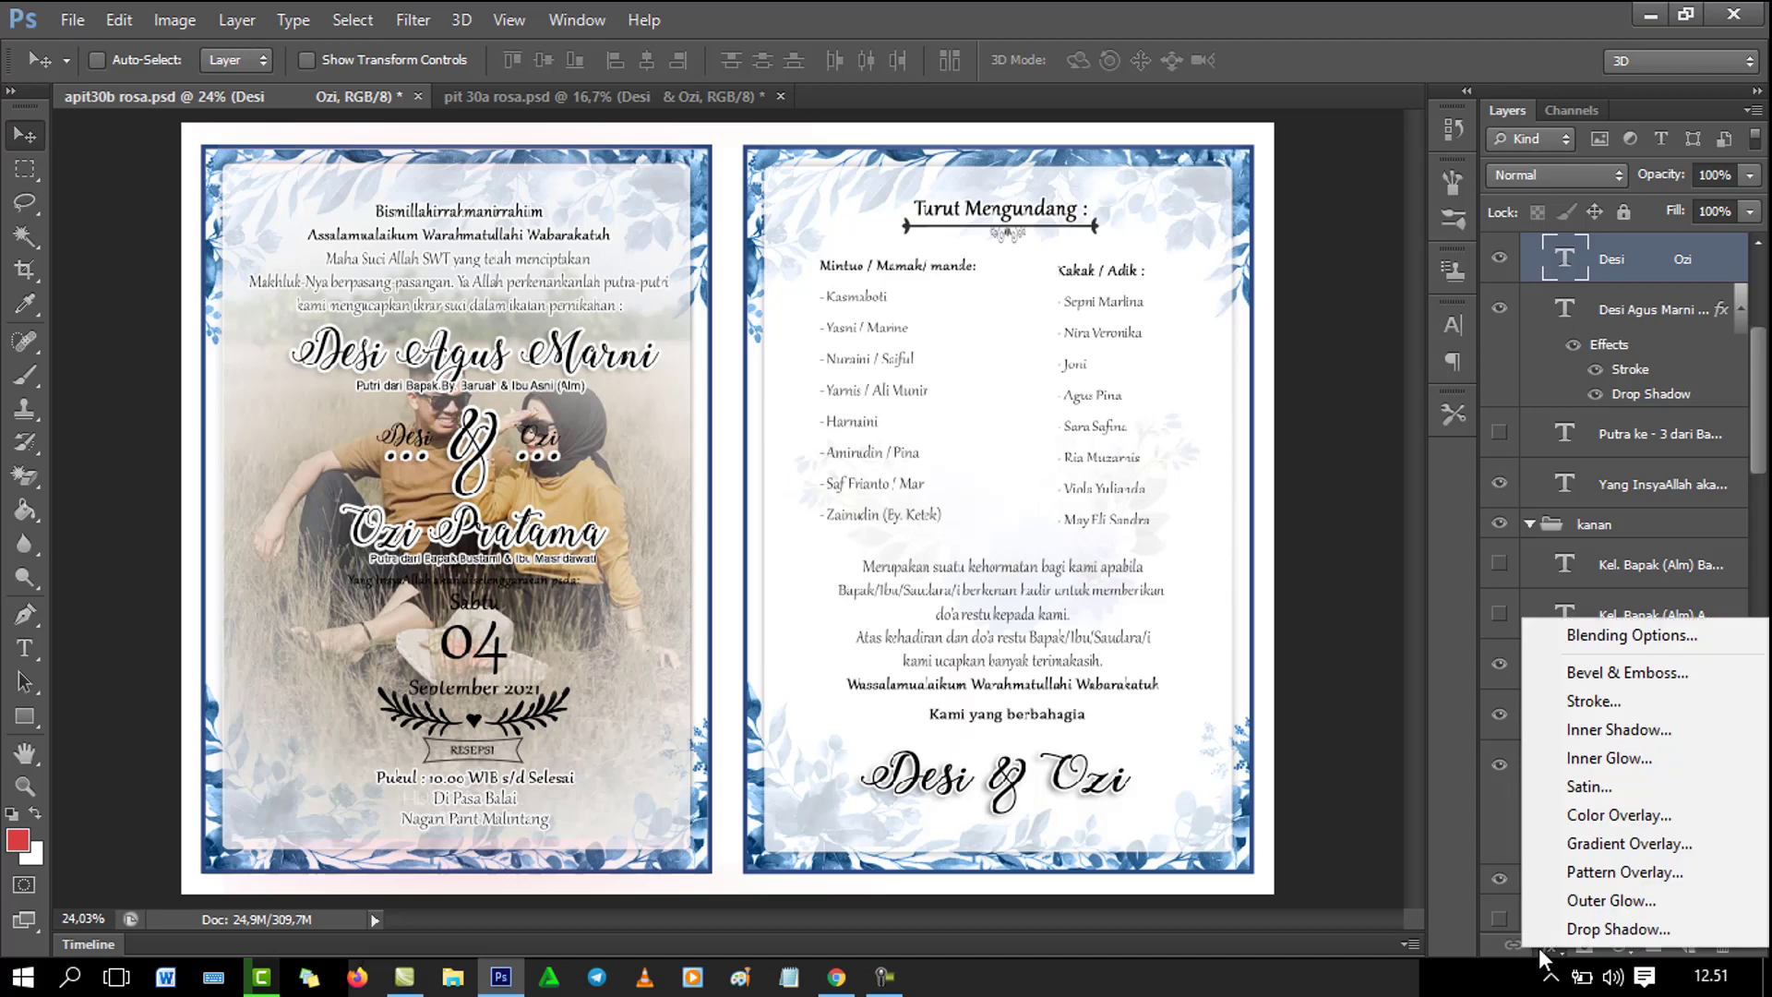
pyautogui.click(1611, 708)
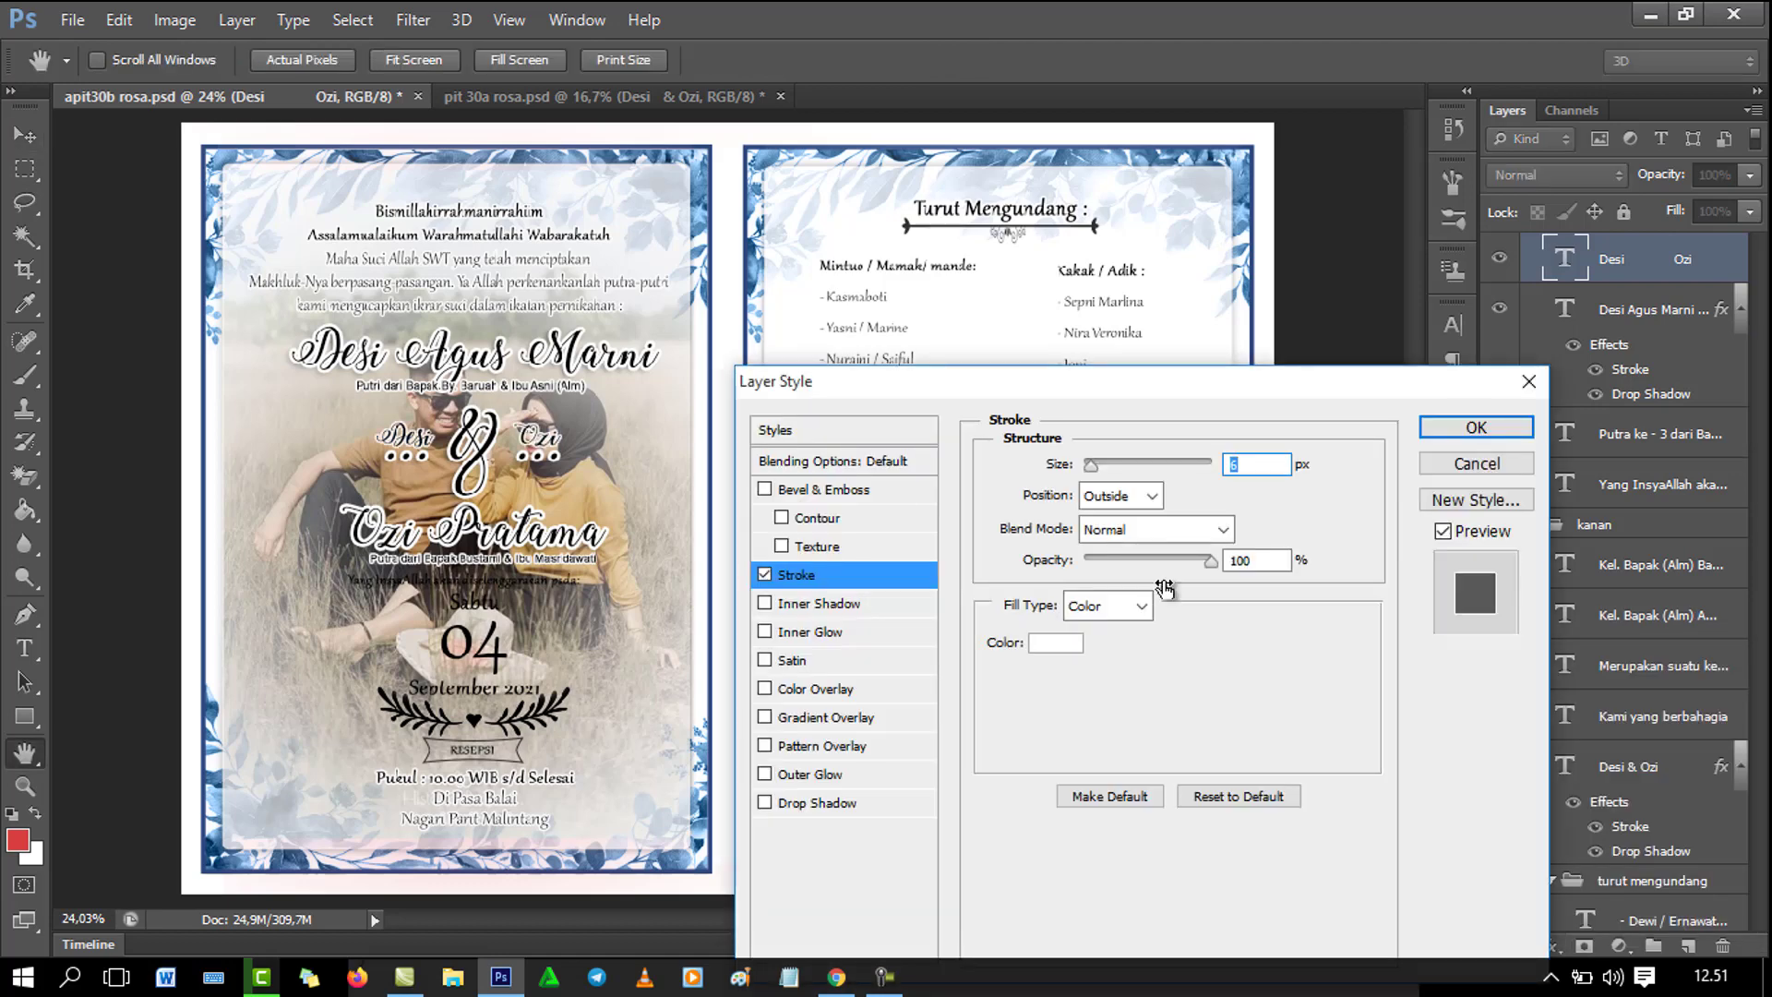
pyautogui.click(1486, 428)
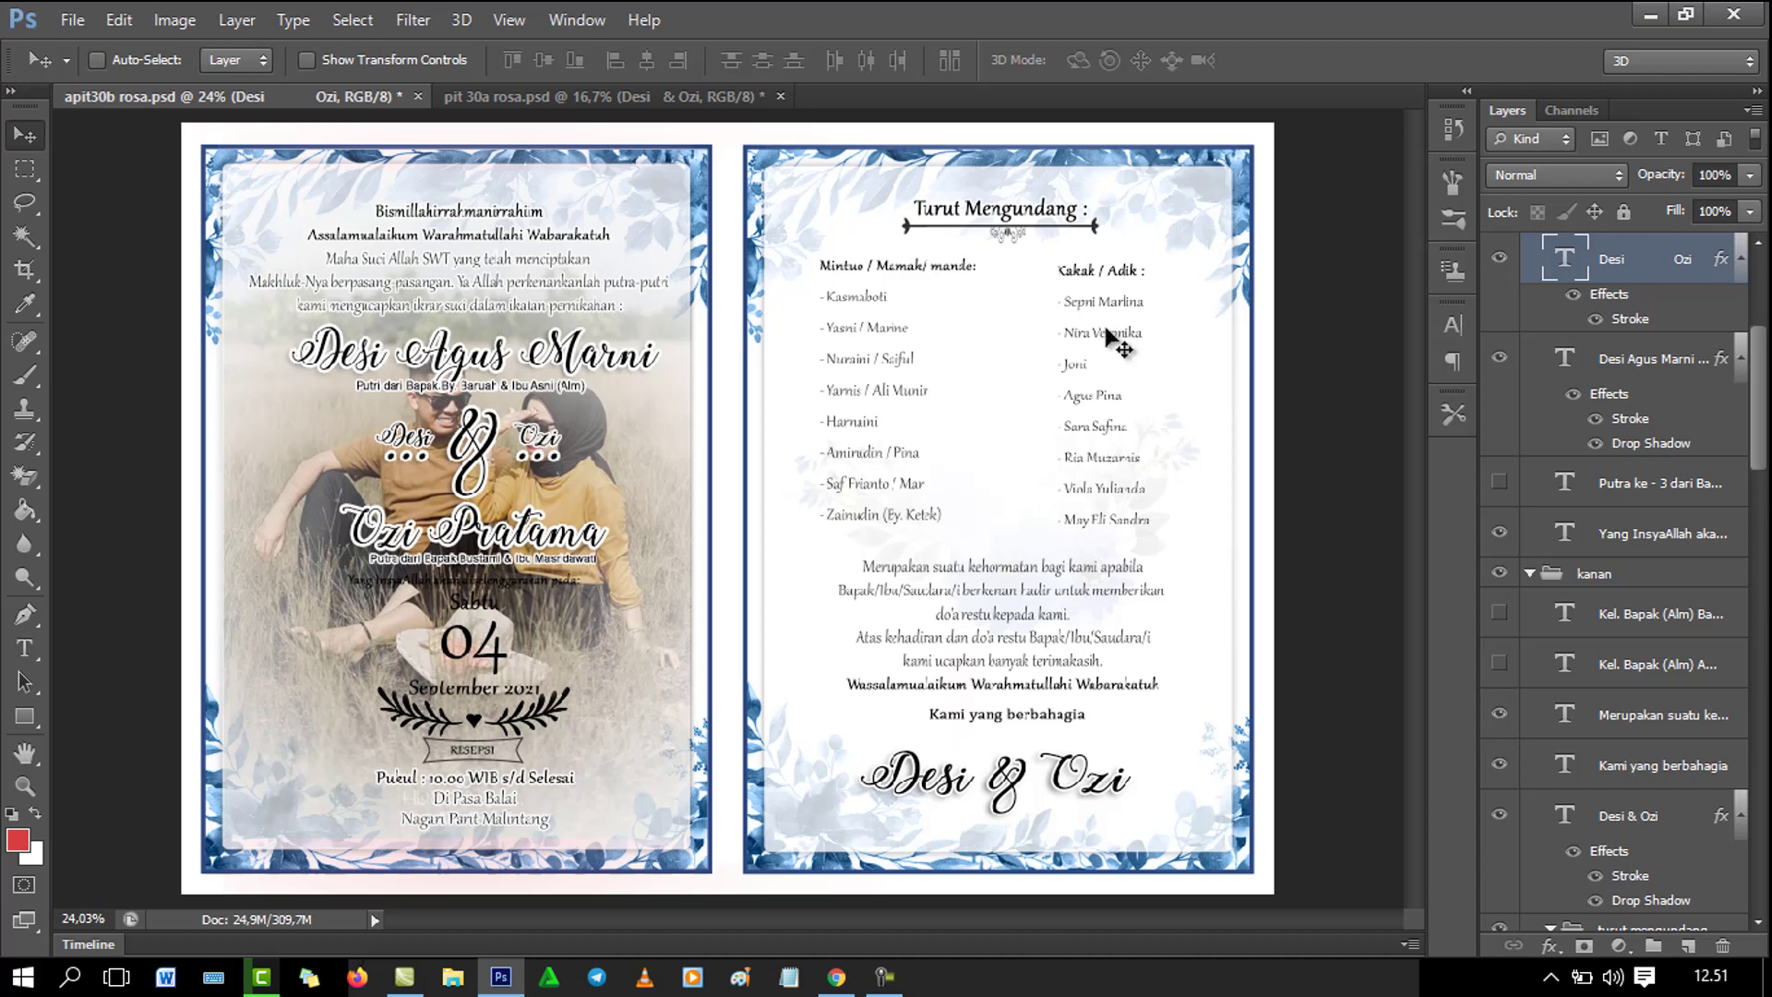
pyautogui.click(1500, 263)
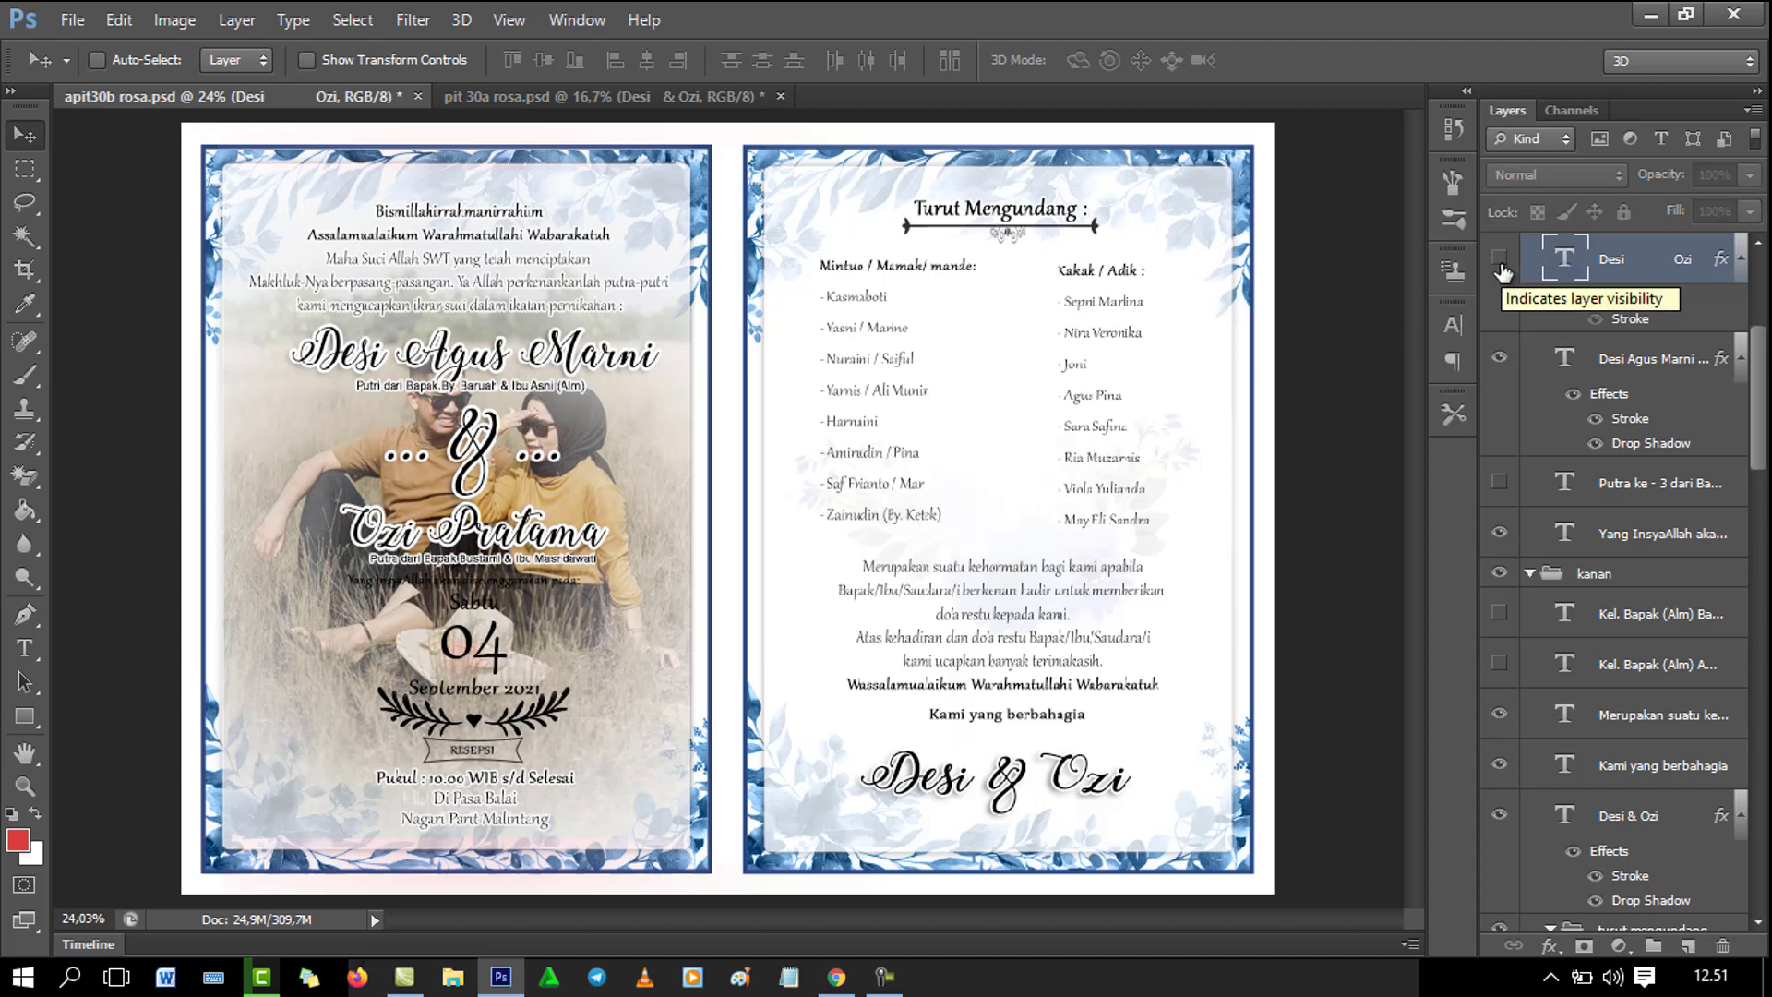
# Look at the cover document pit 30a rosa.psd, and check which text the "Yang InsyaAllah" layer holds by toggling its visibility.
pyautogui.click(517, 94)
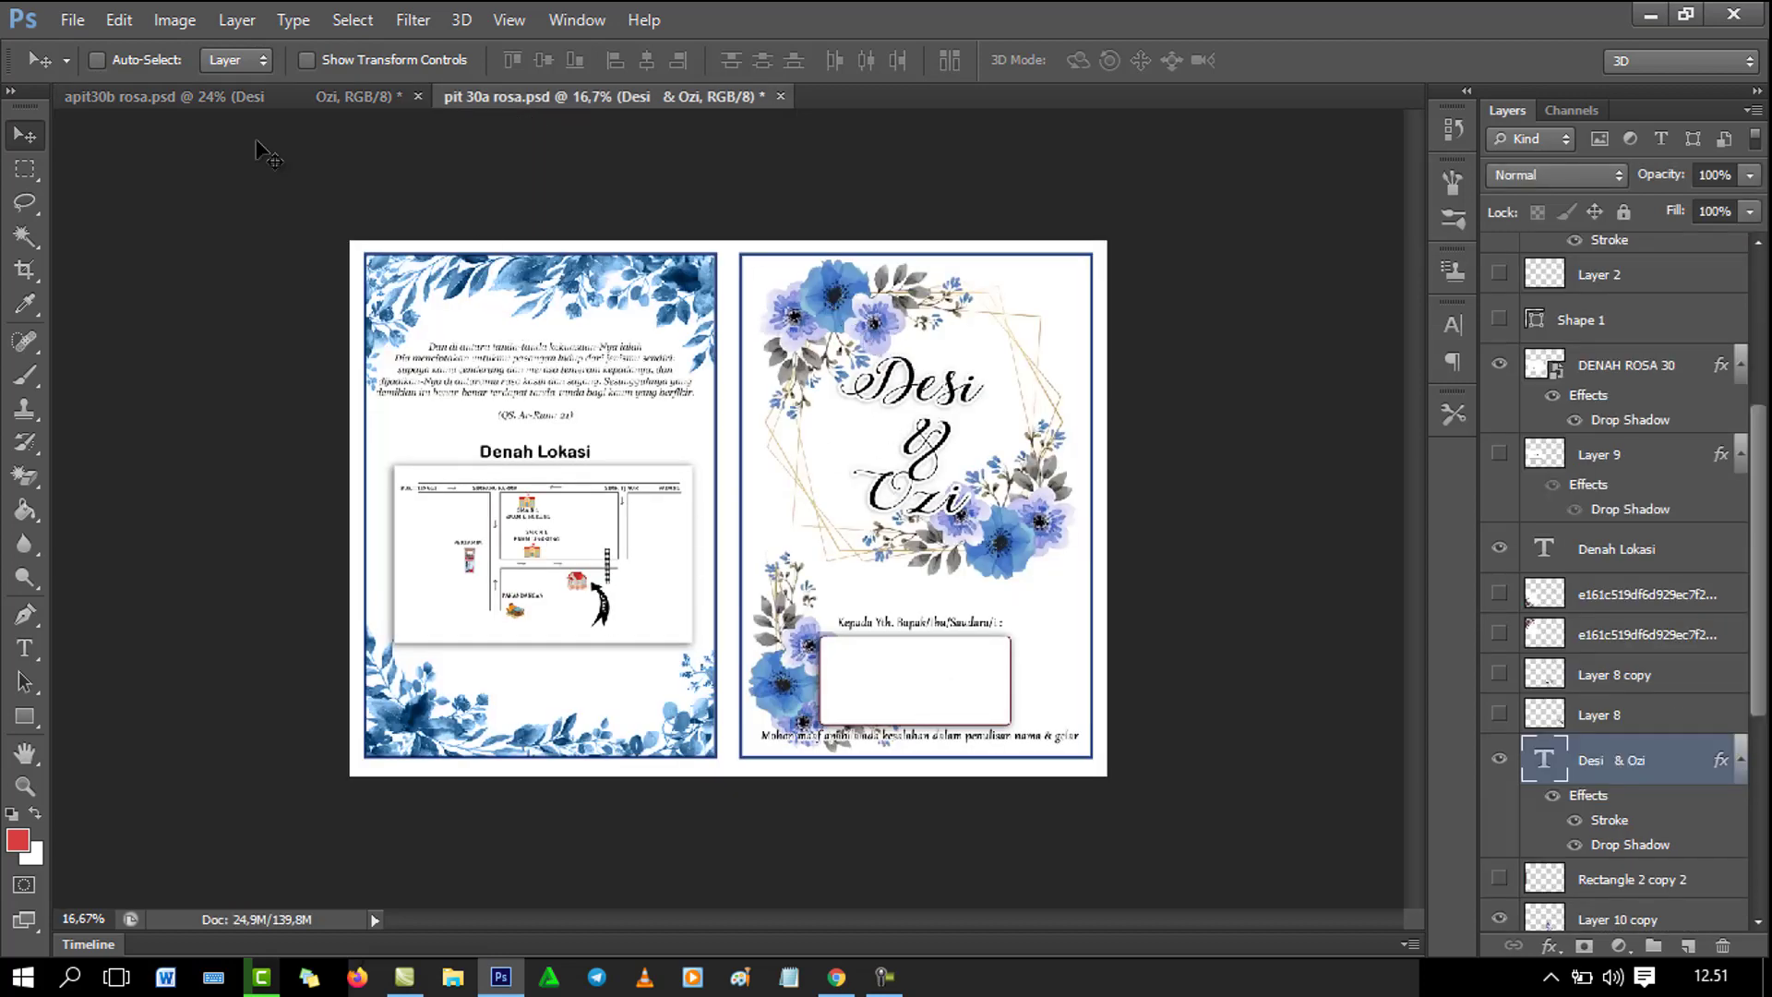
pyautogui.click(251, 92)
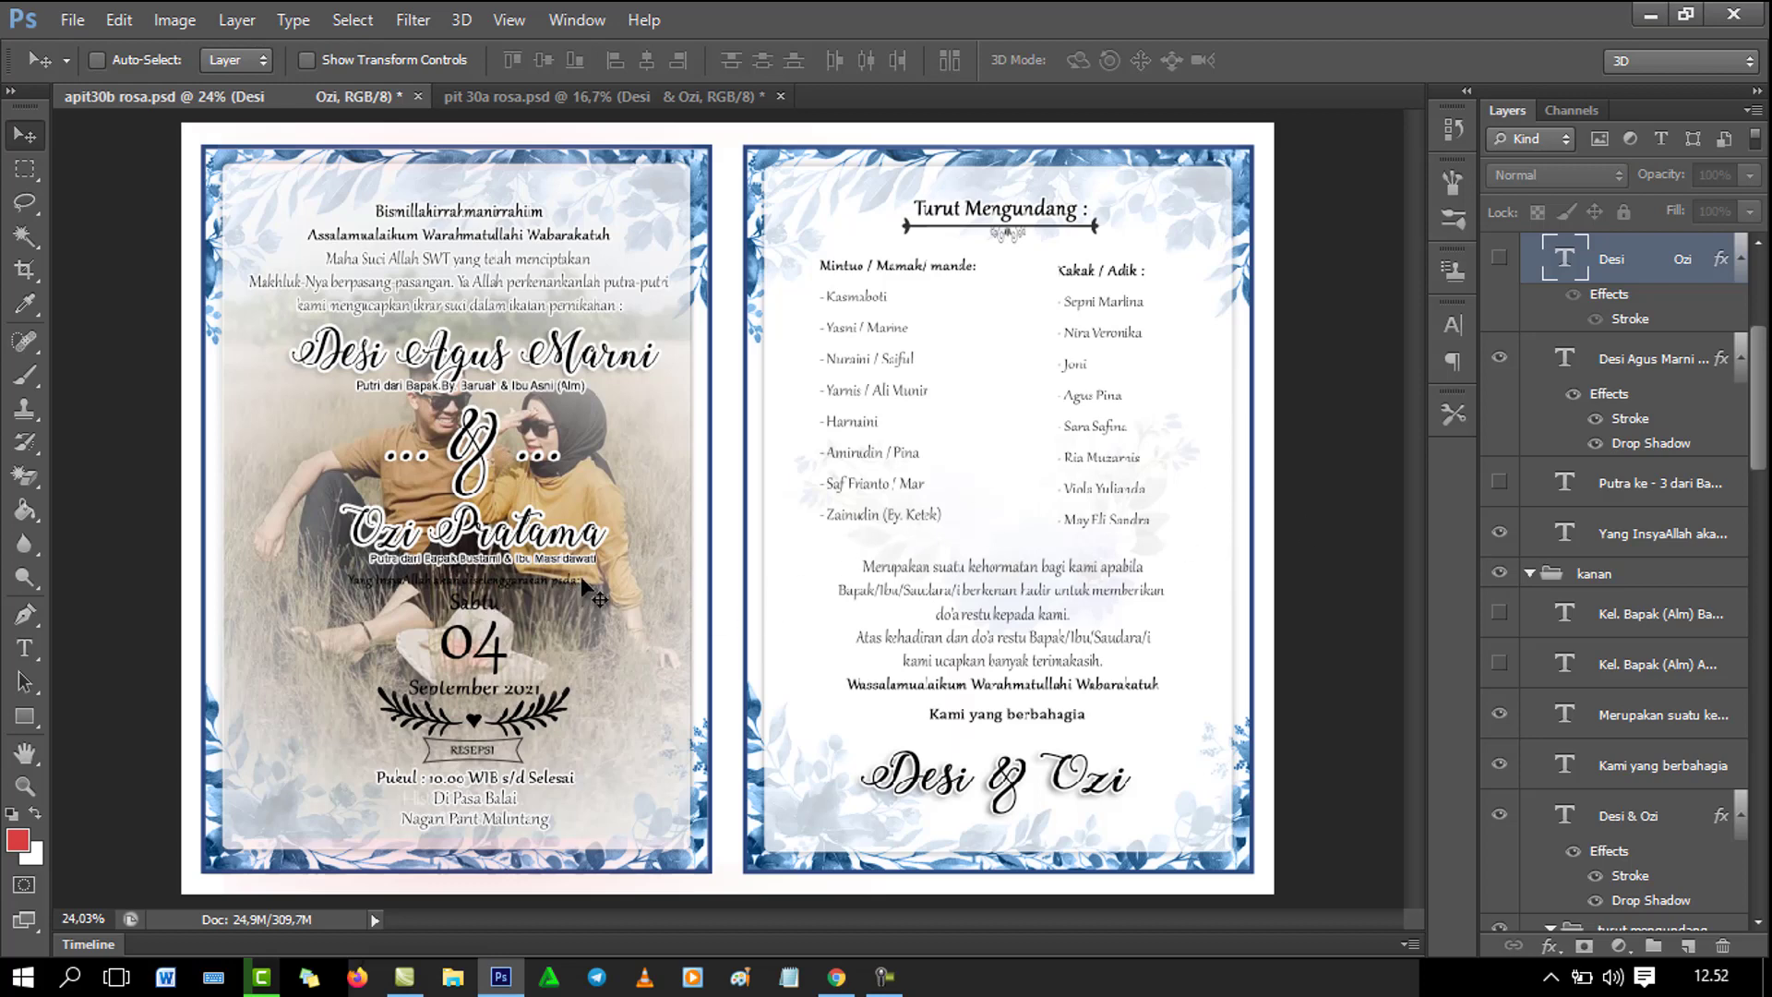
pyautogui.click(1630, 492)
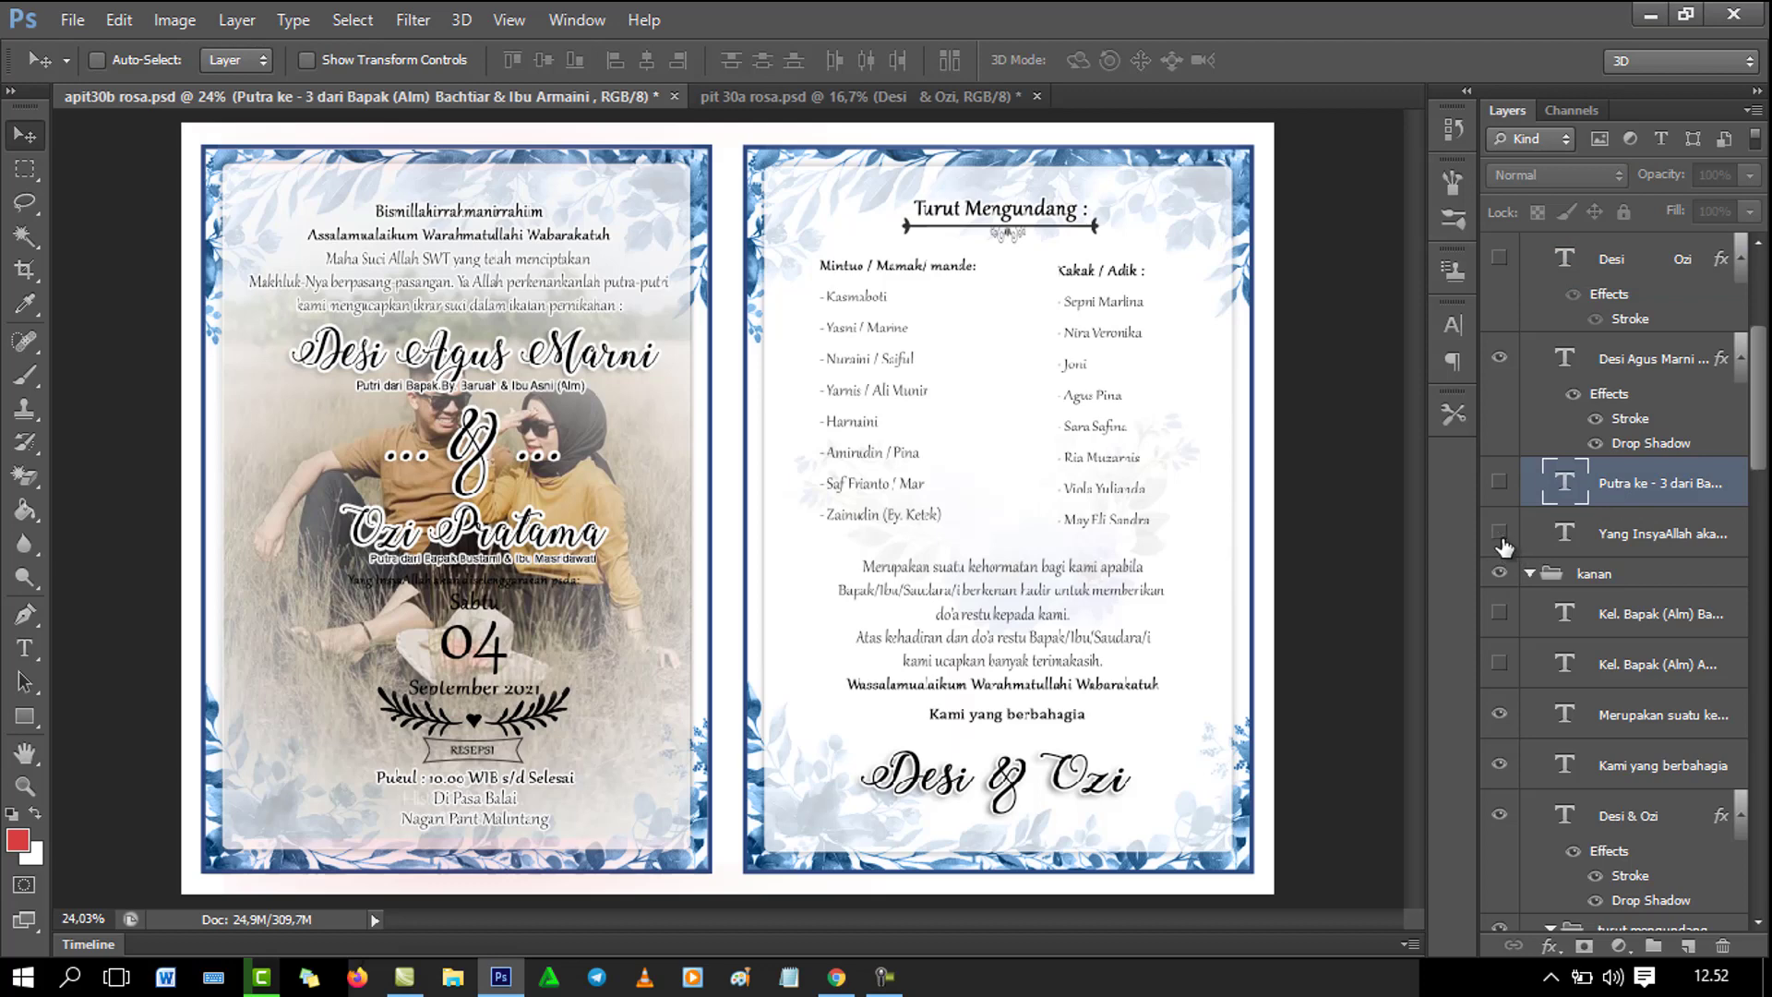
pyautogui.click(1500, 536)
pyautogui.click(1606, 538)
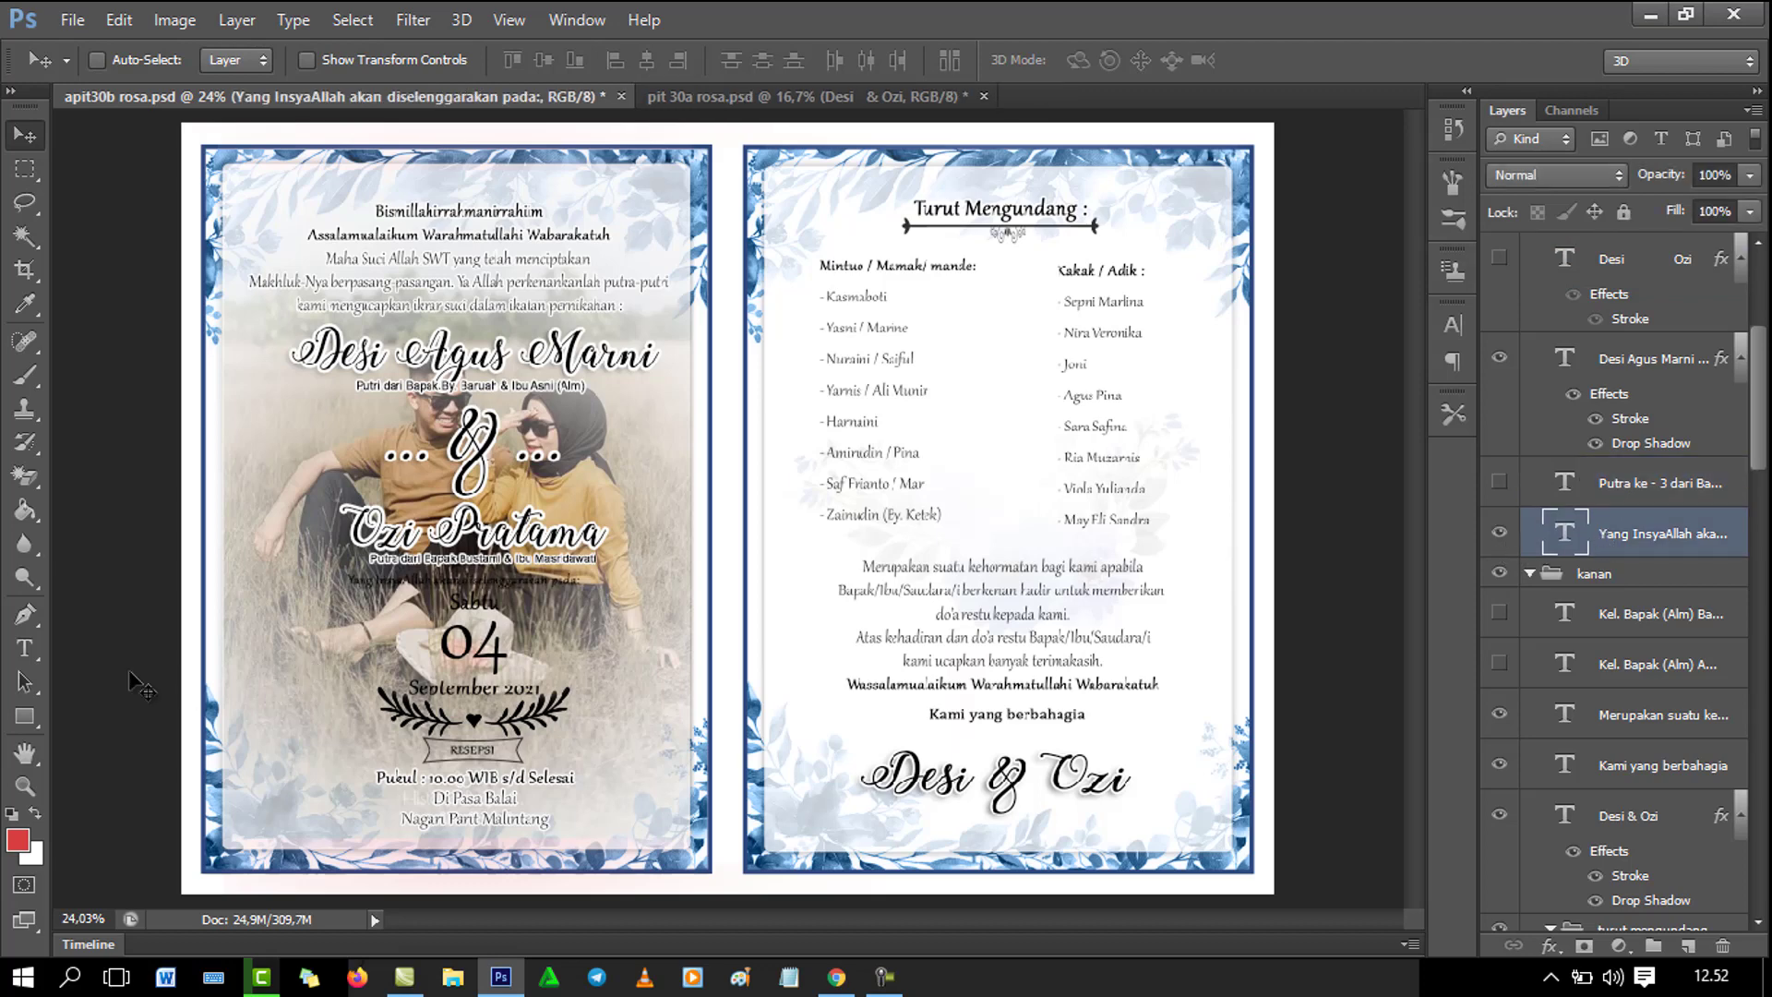
# Add a stroke layer style to the "Sabtu September 2021" date text on the left page.
pyautogui.click(25, 649)
pyautogui.click(503, 591)
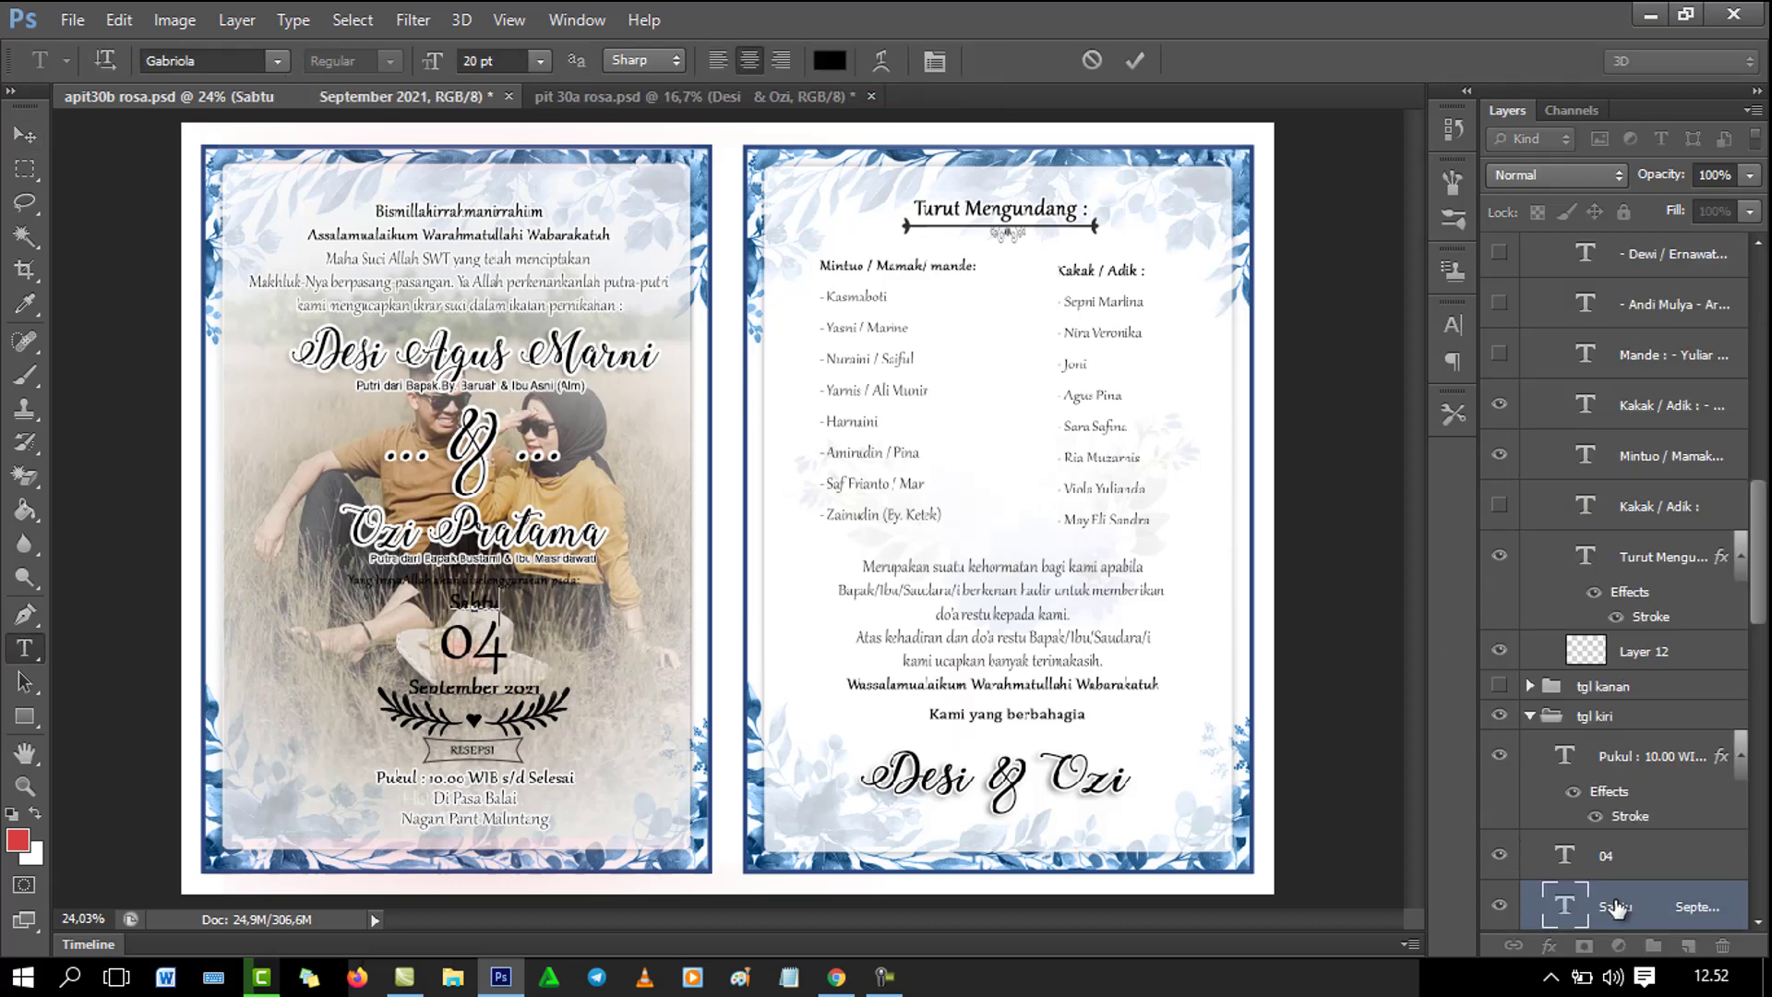
pyautogui.click(26, 137)
pyautogui.click(1548, 948)
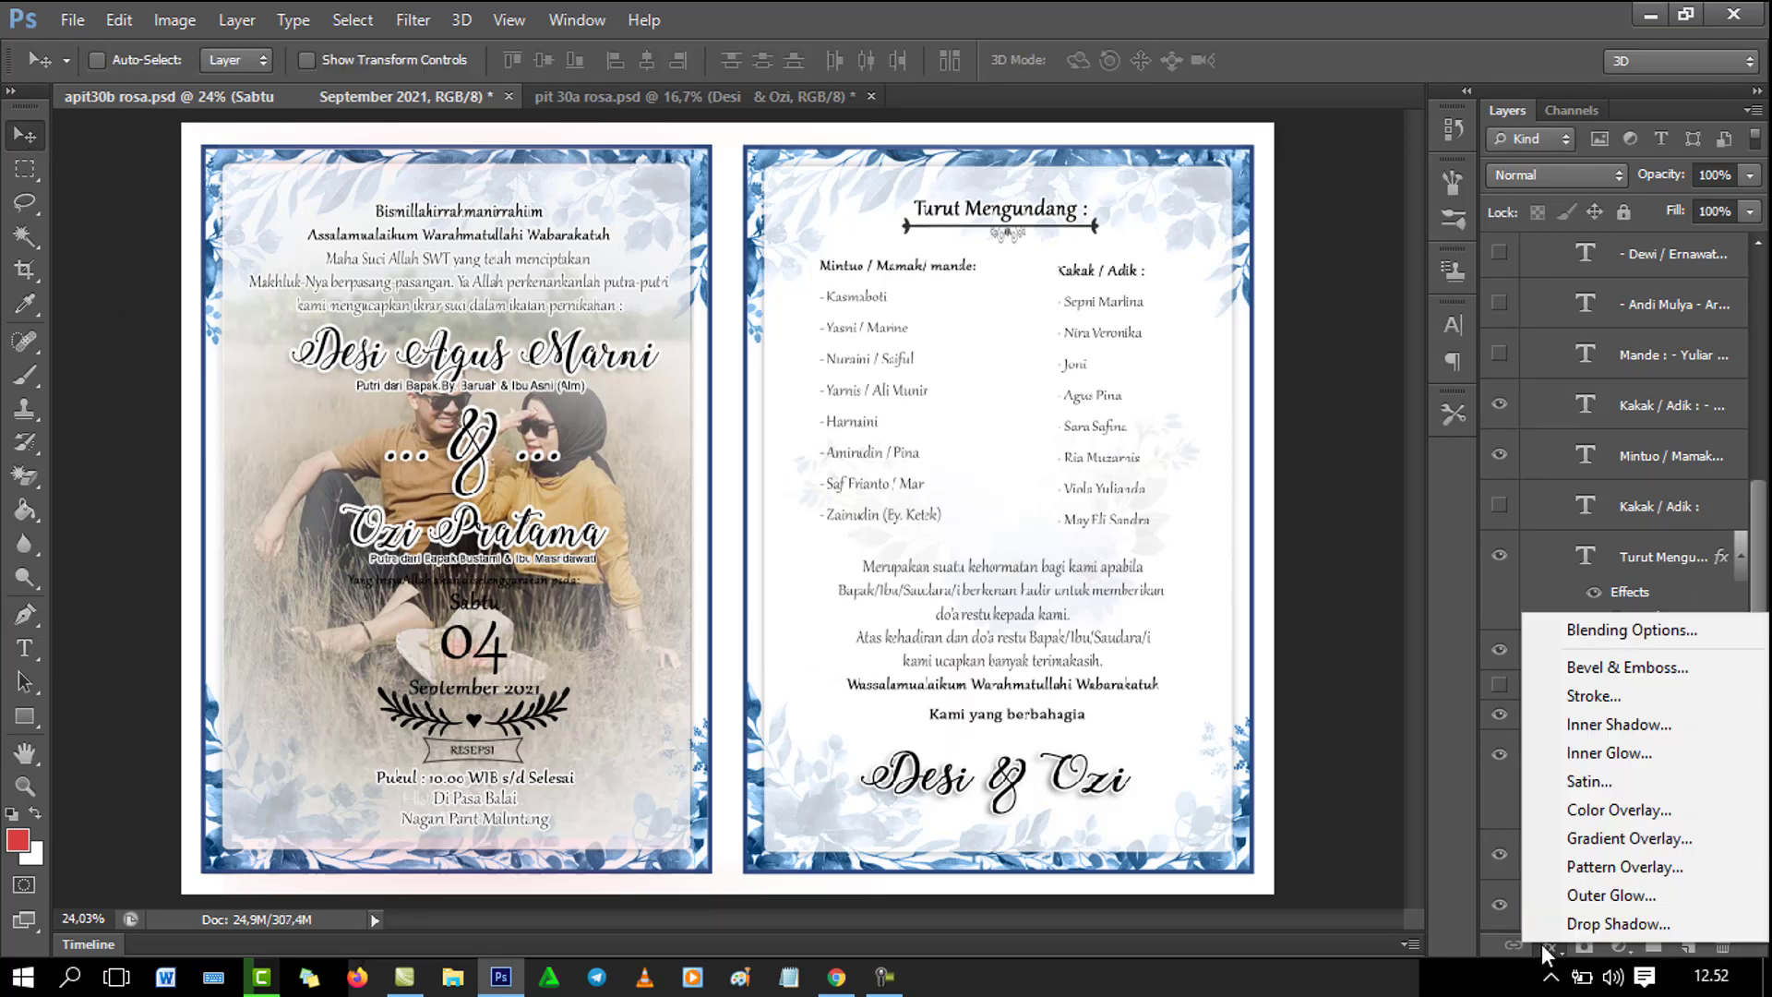
pyautogui.click(1590, 696)
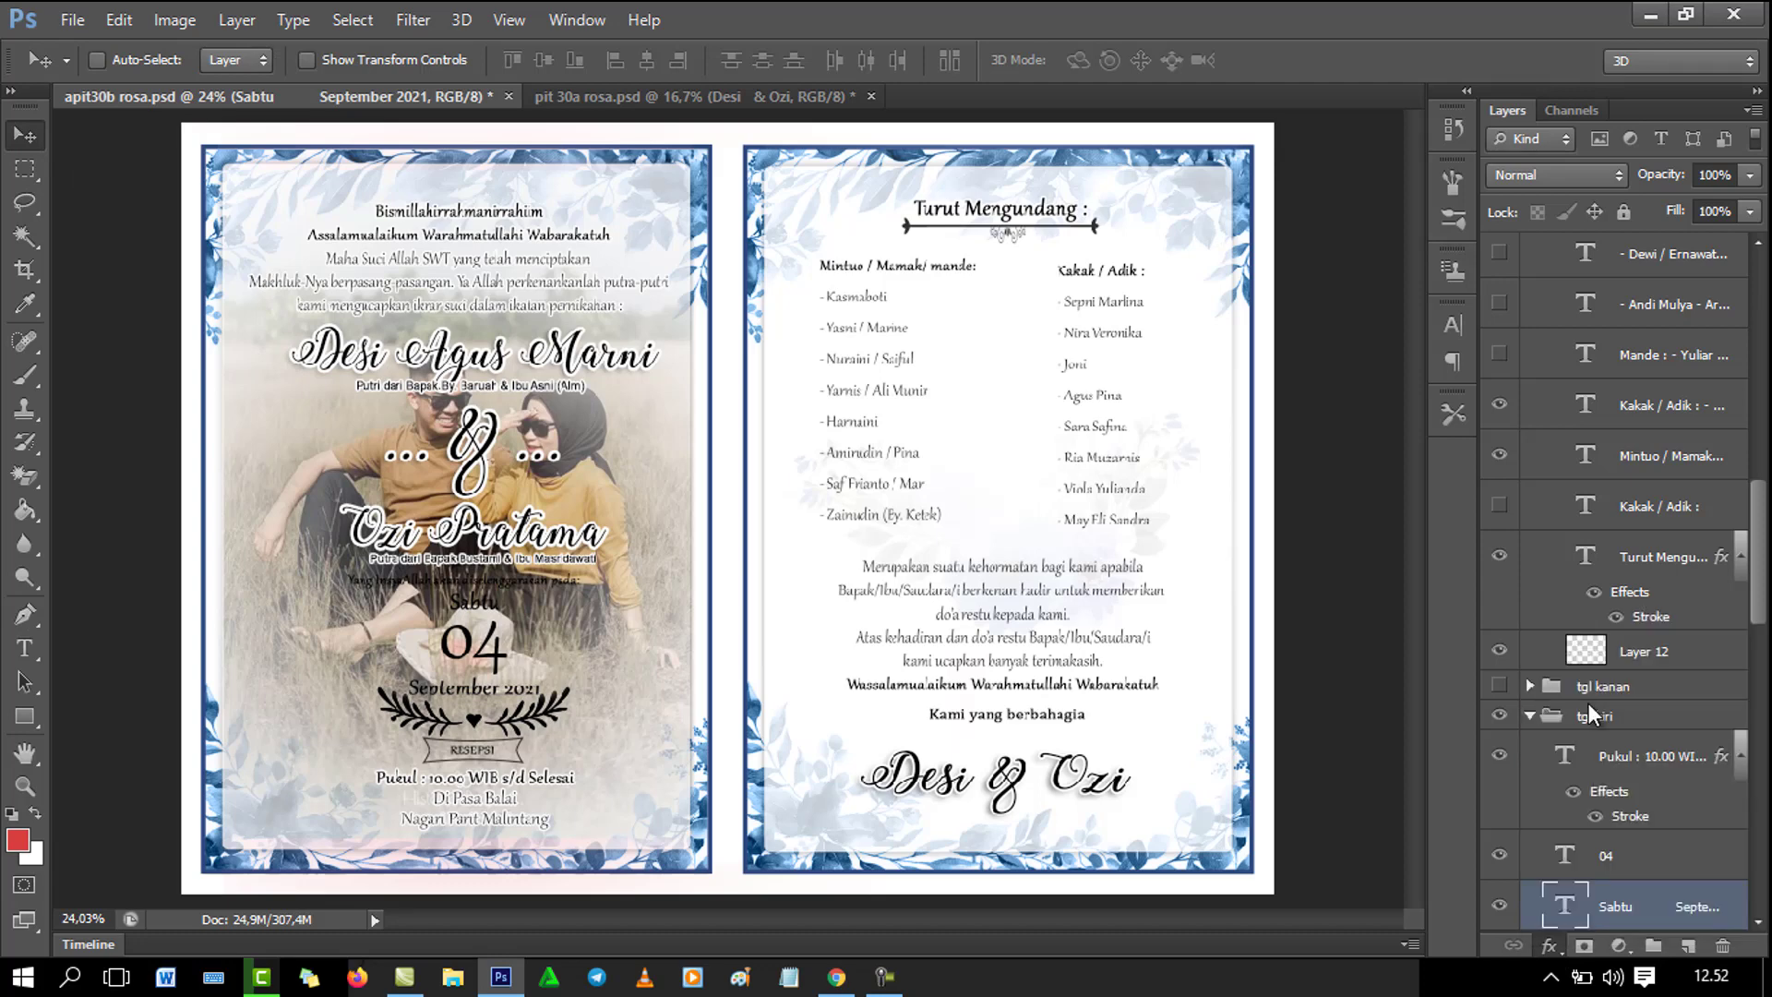
pyautogui.press('Return')
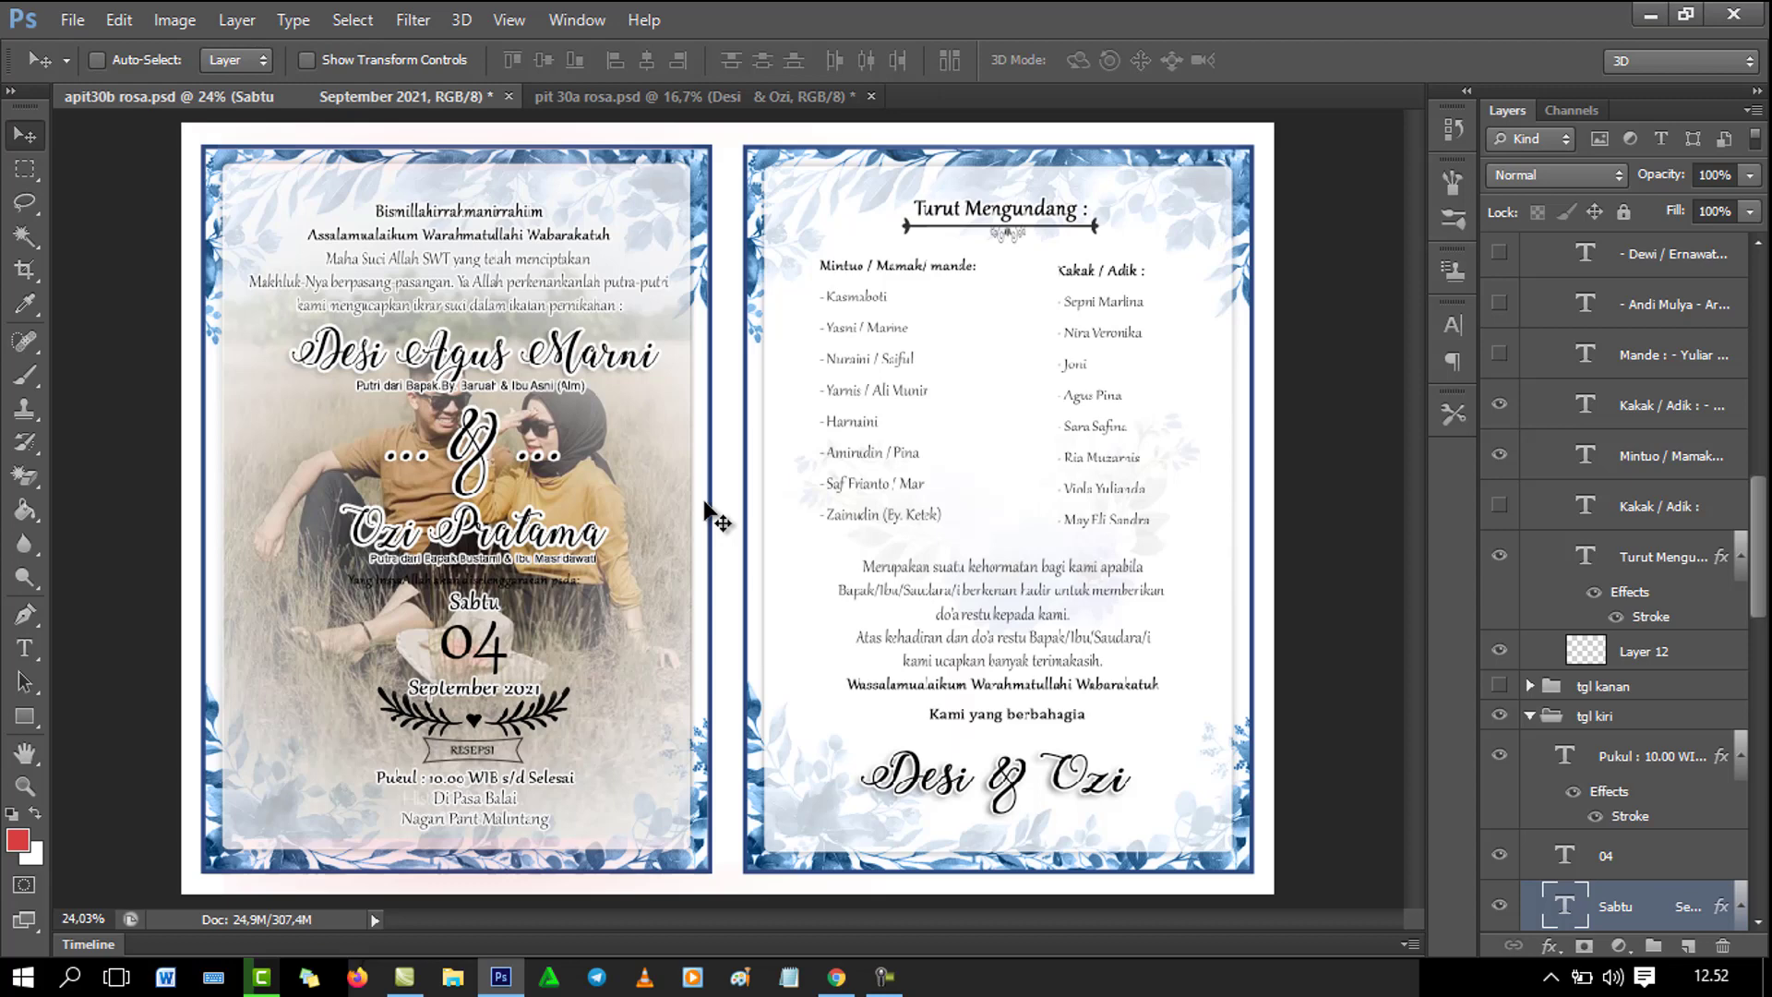
# Compare the inside pages with the cover document pit 30a rosa.psd, fitting the cover to the window.
pyautogui.click(569, 93)
pyautogui.click(456, 98)
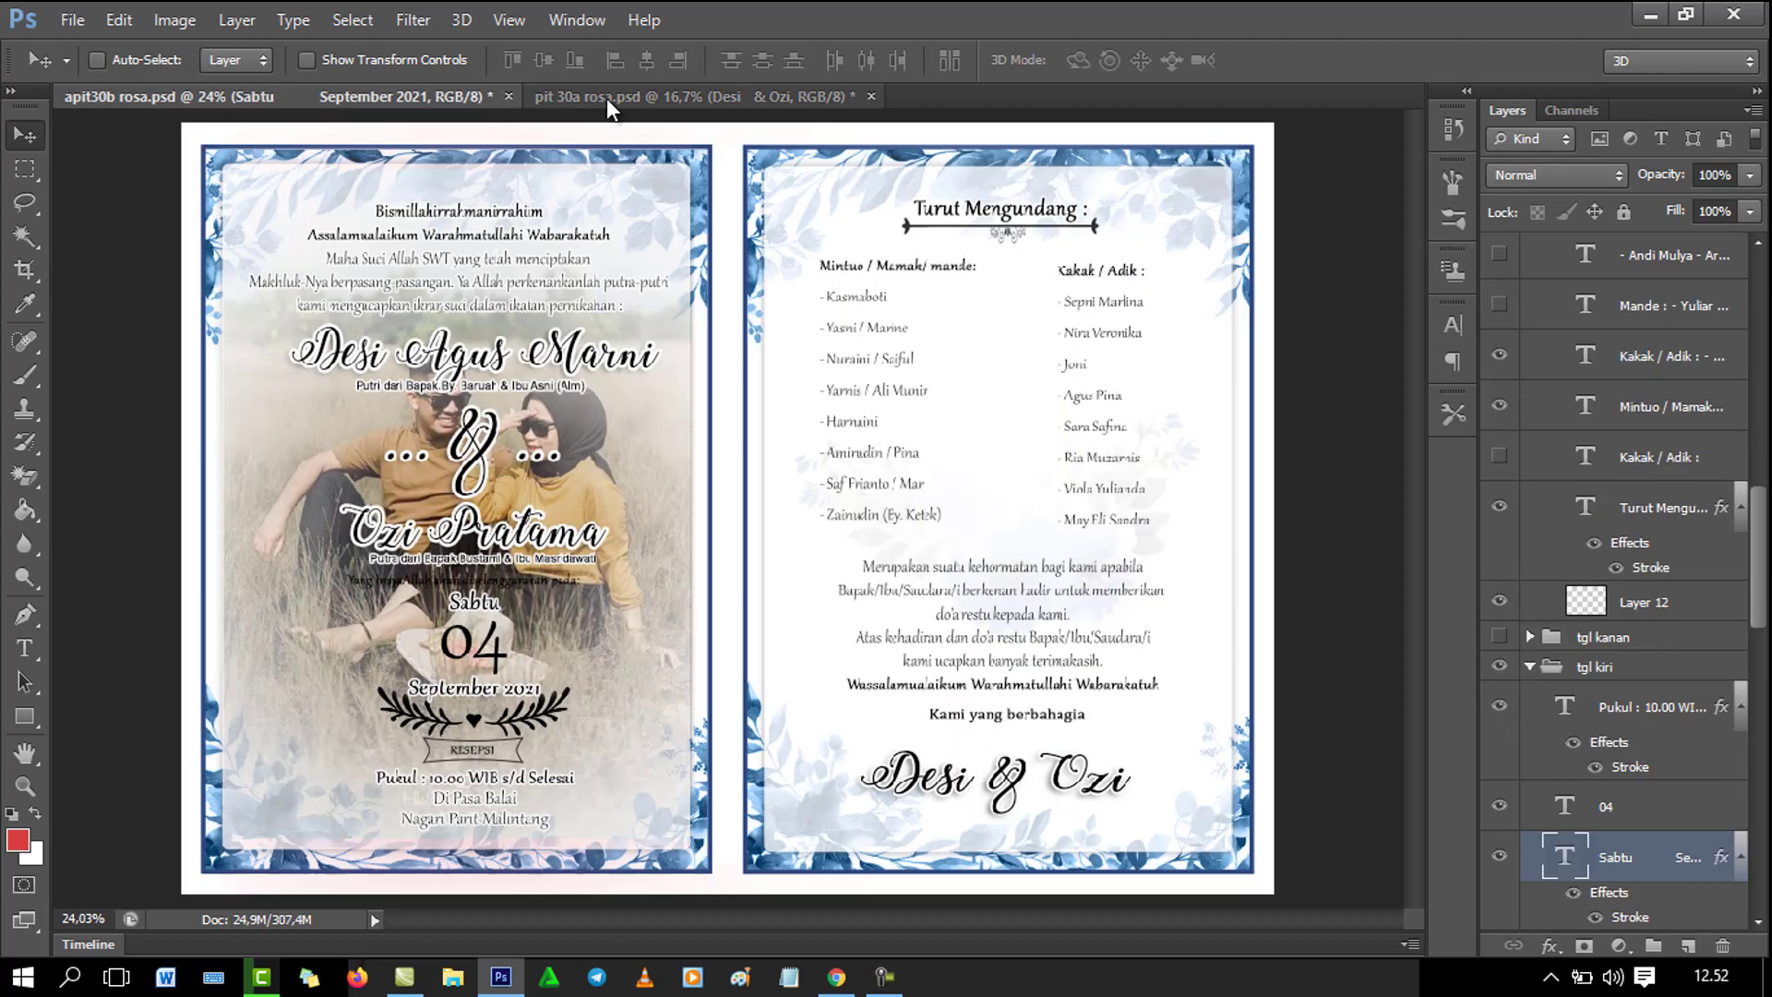
pyautogui.click(606, 98)
pyautogui.hotkey('ctrl', '0')
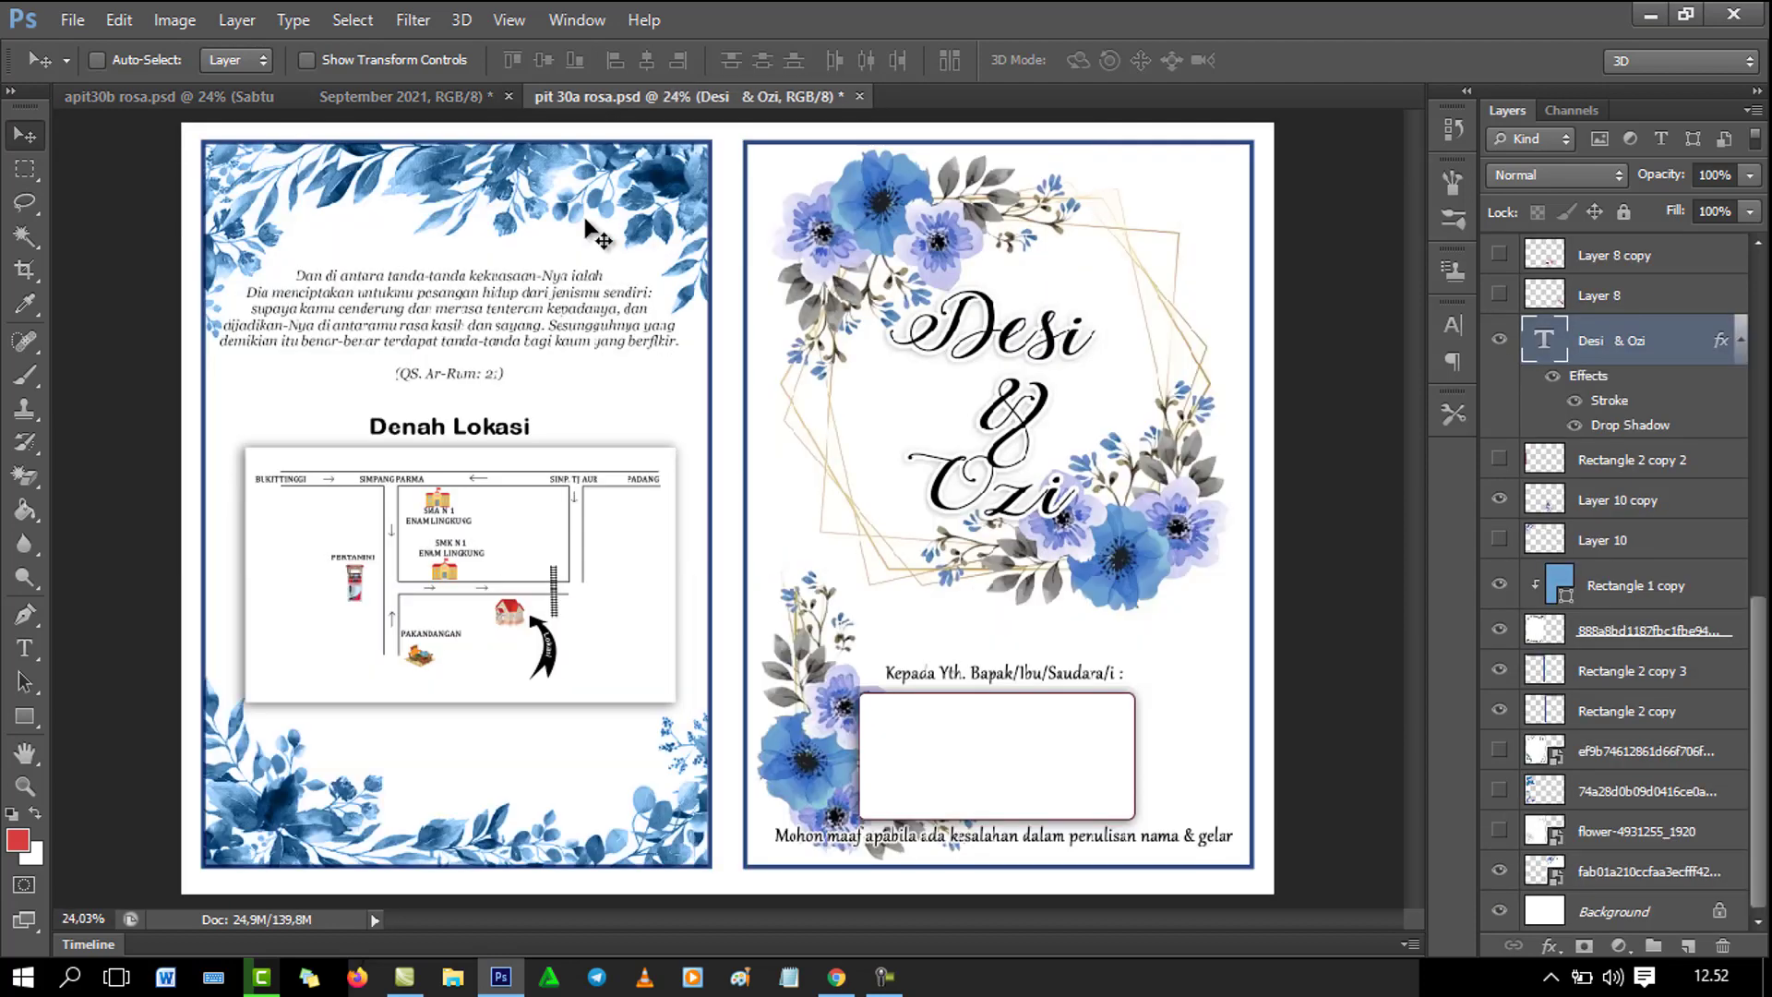
pyautogui.click(419, 94)
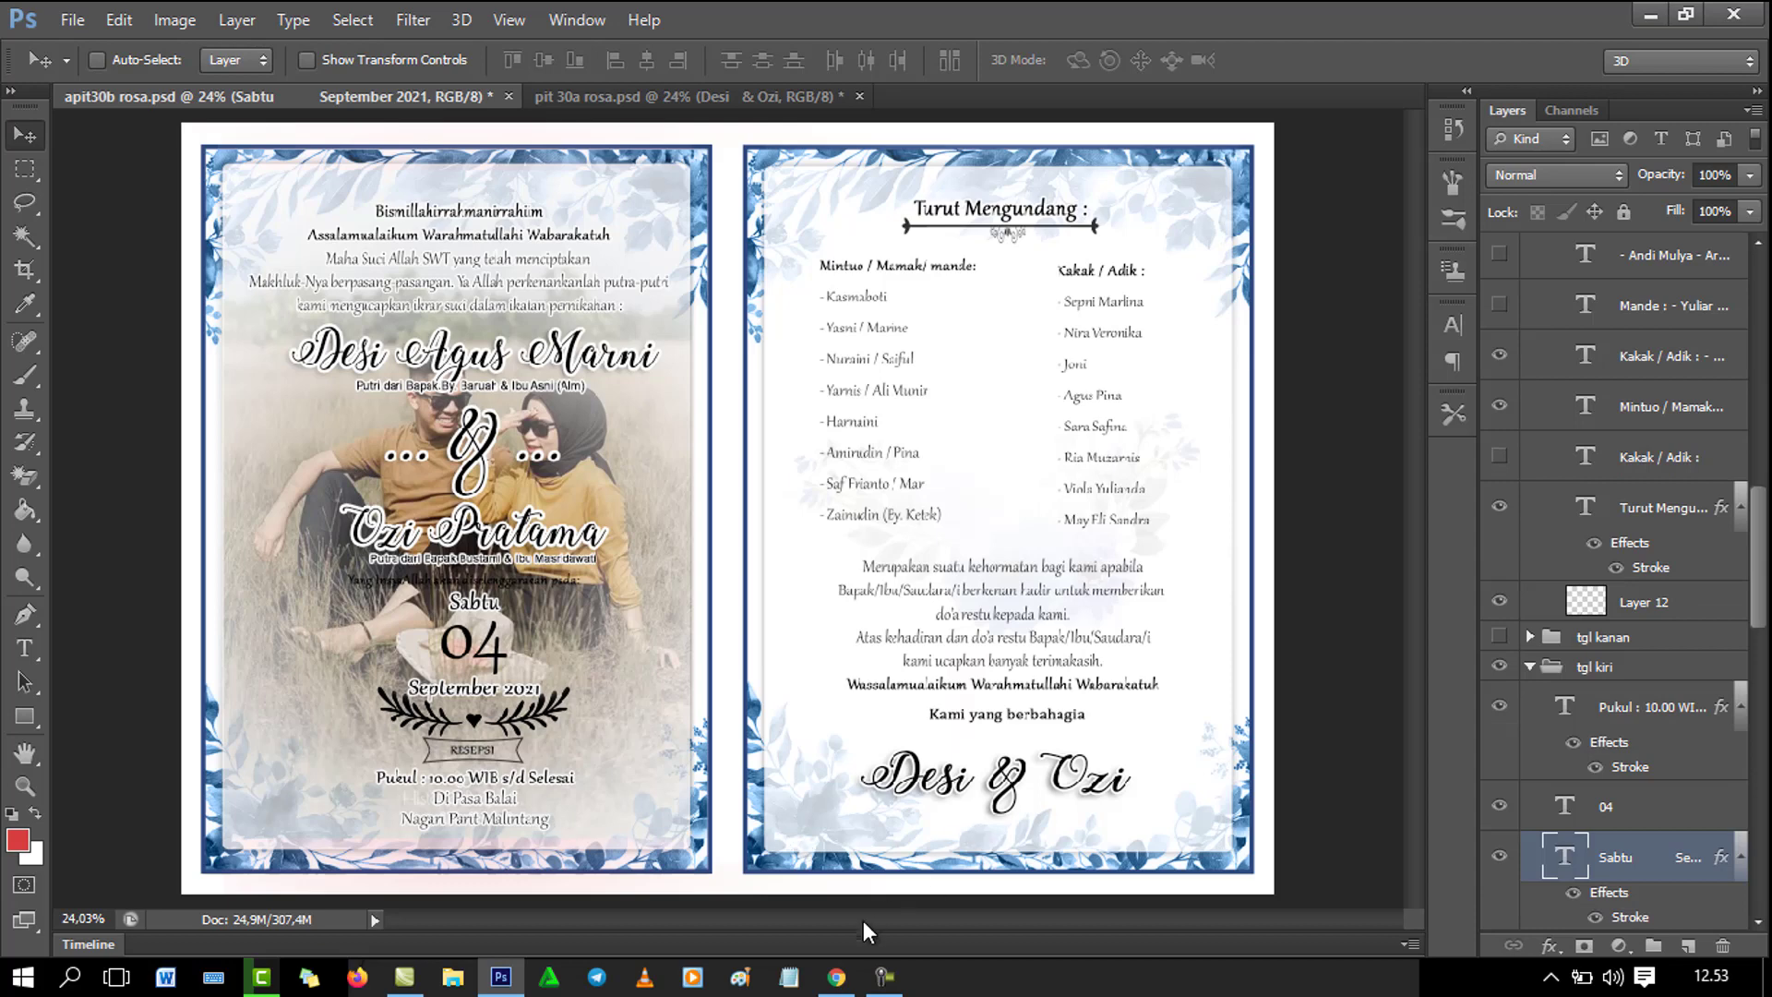
# Switch to Chrome, search Google Images for "kertas bc tik" to look at the paper type, and return to Photoshop.
pyautogui.click(836, 976)
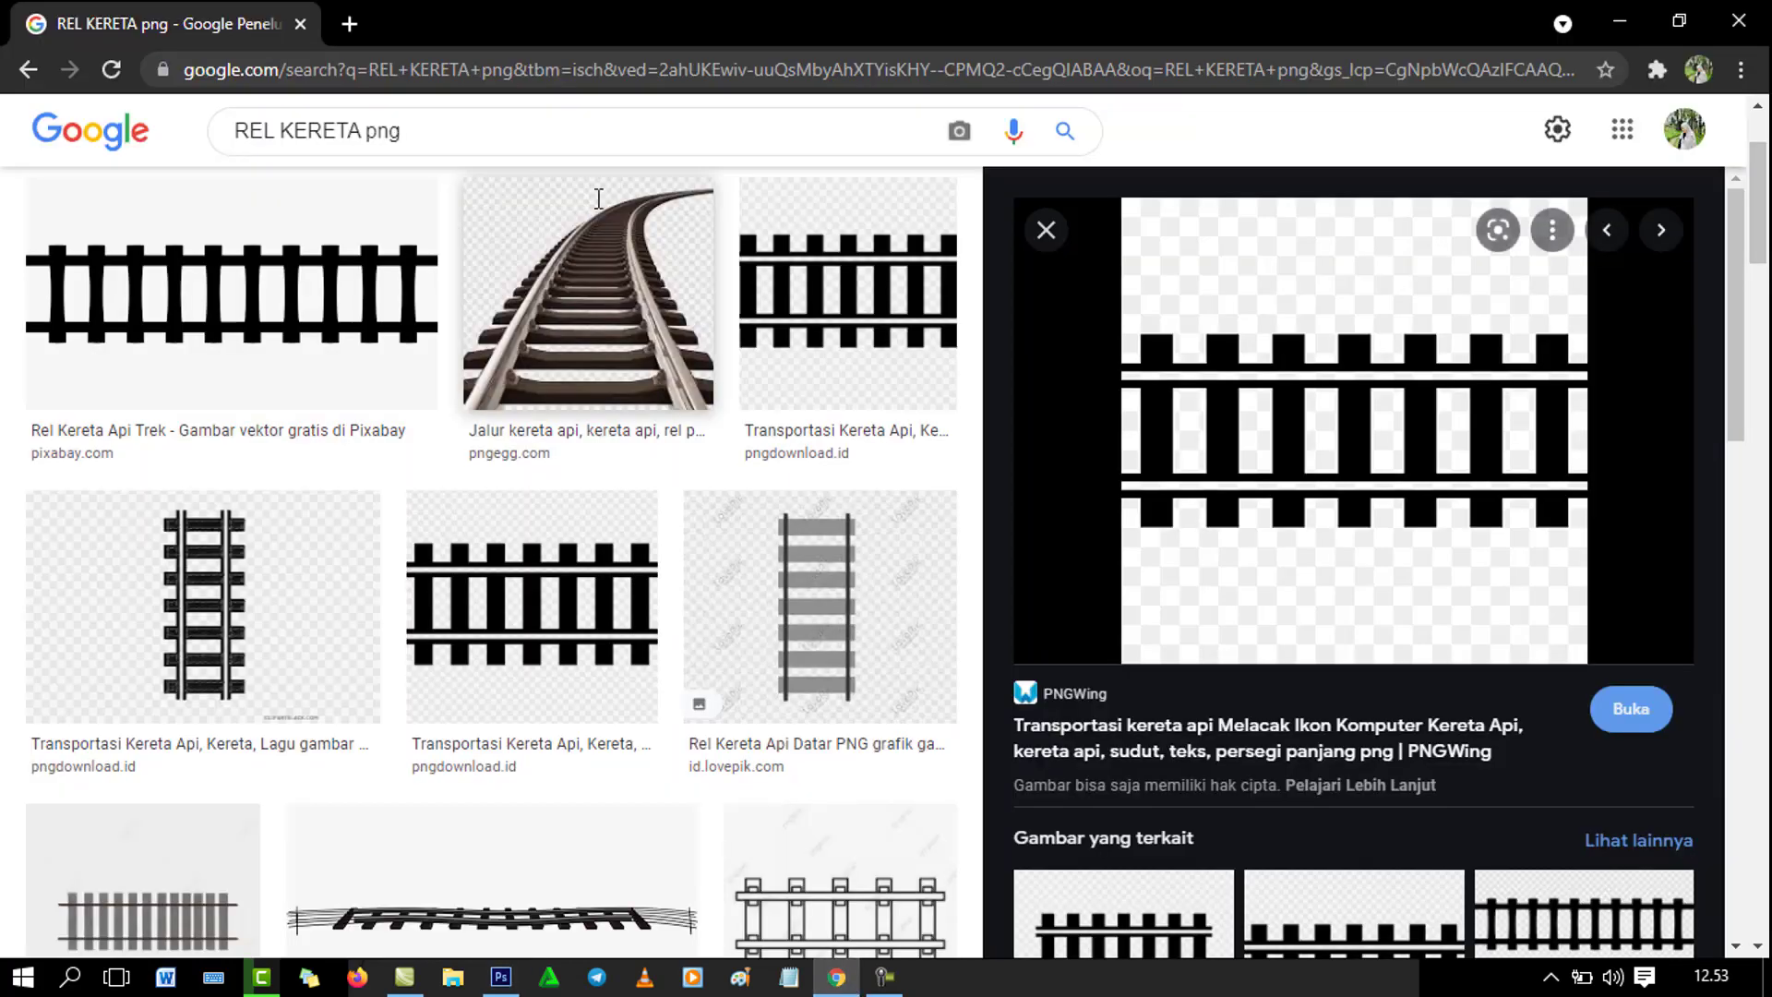
pyautogui.click(420, 129)
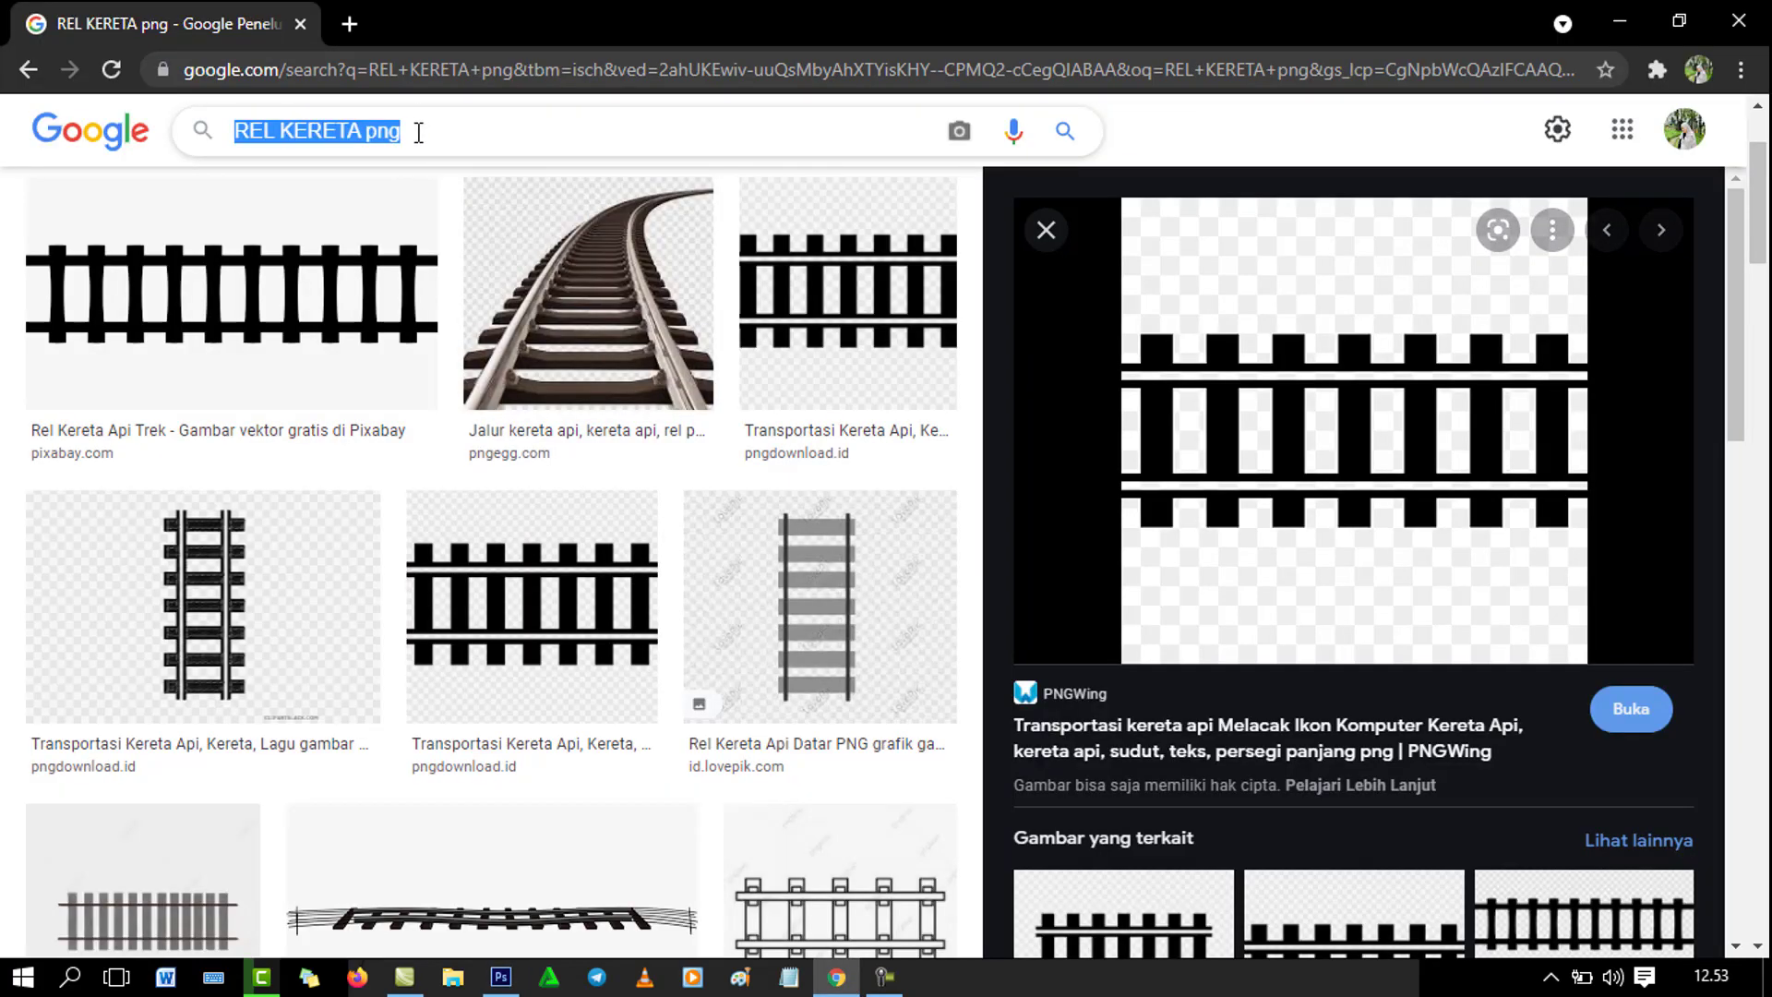
pyautogui.write('kertas')
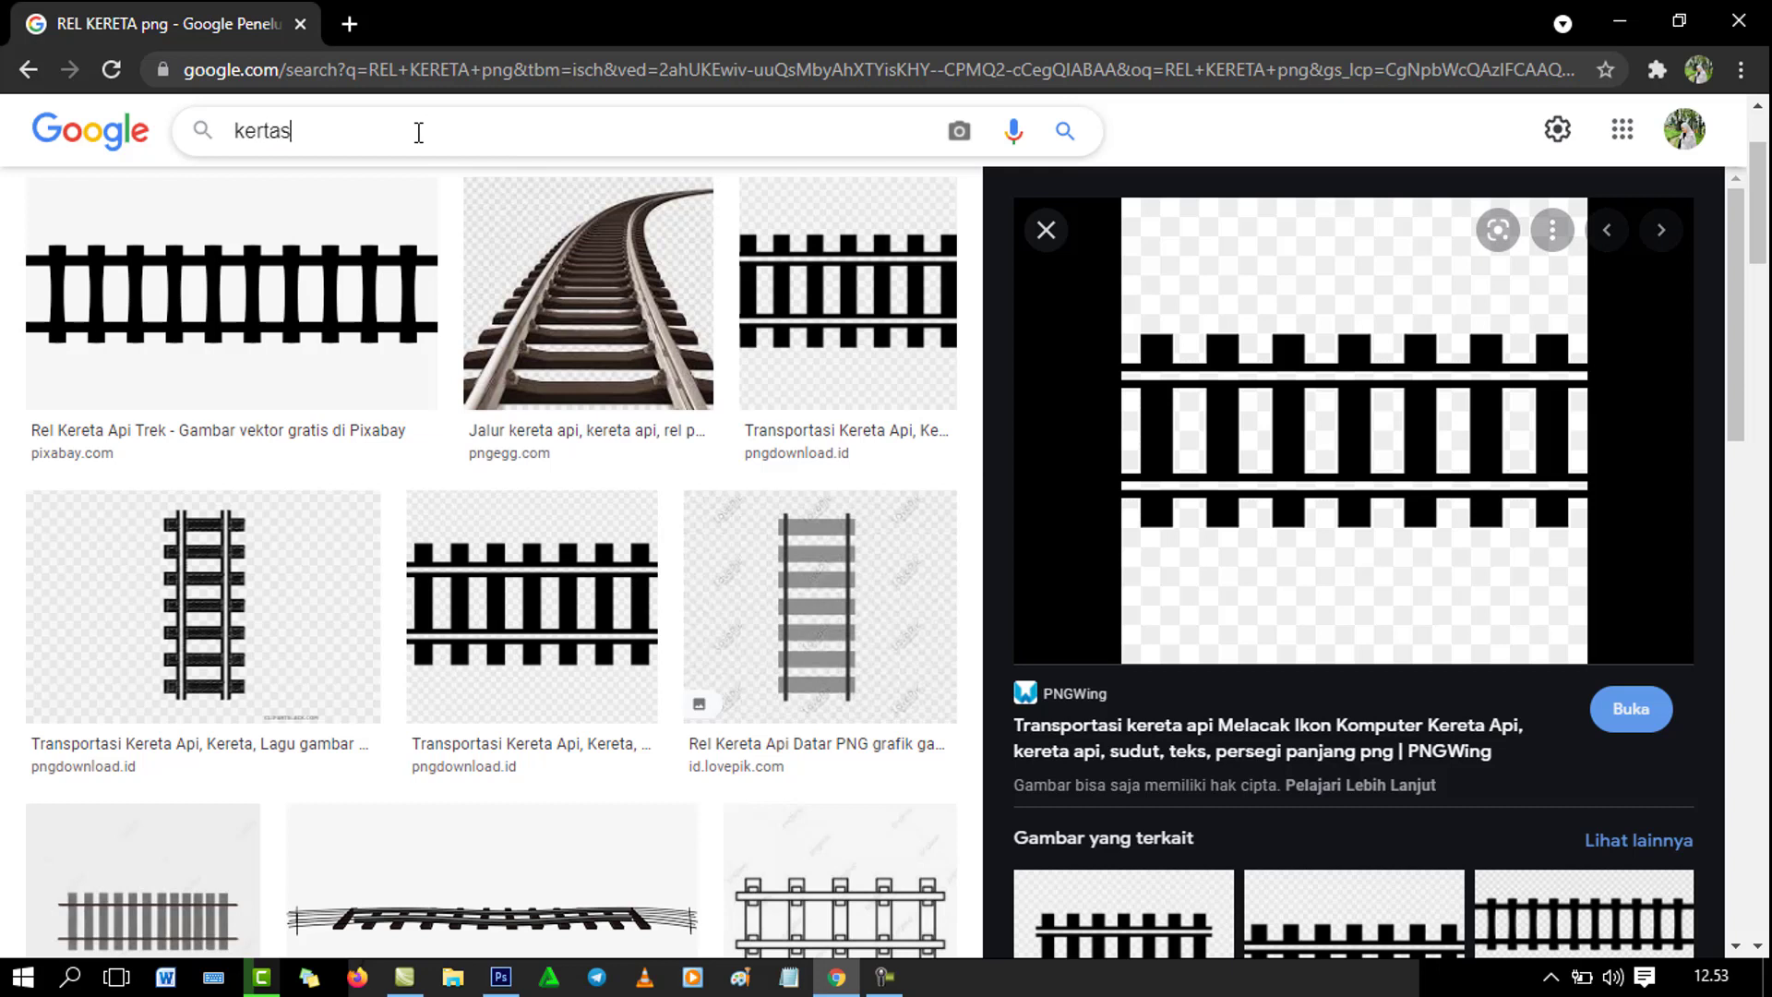
pyautogui.write(' bc tik')
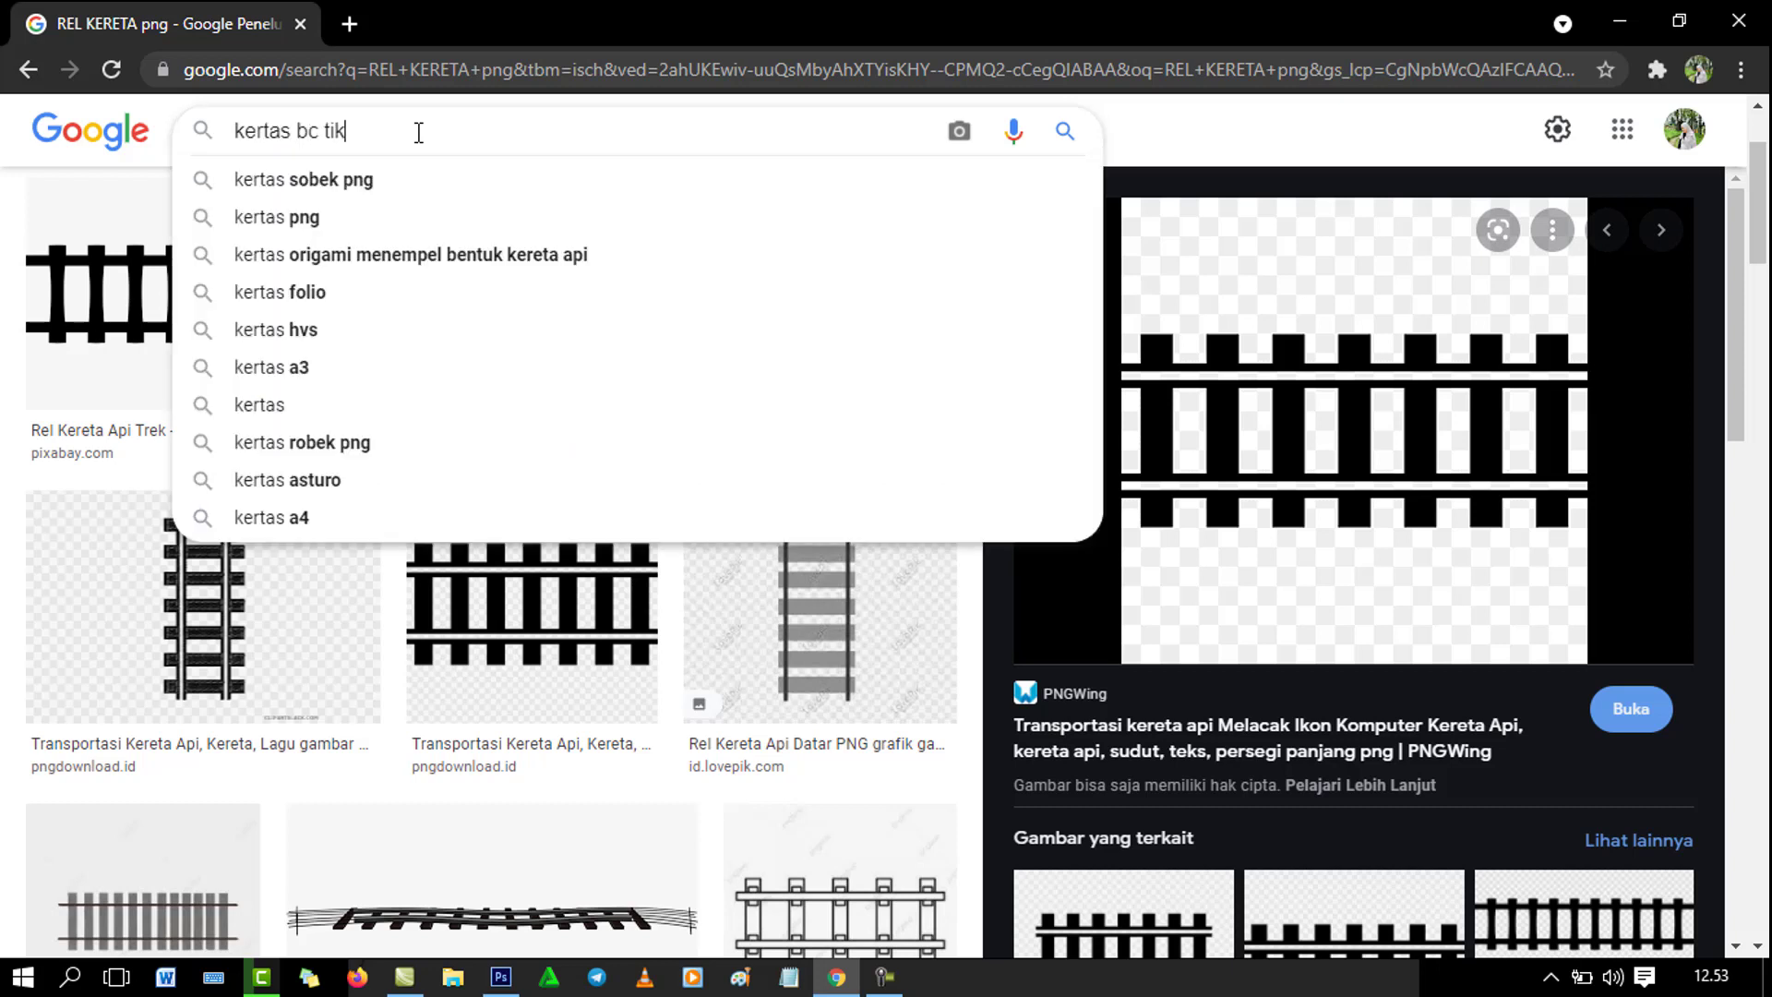
pyautogui.press('Escape')
pyautogui.press('Return')
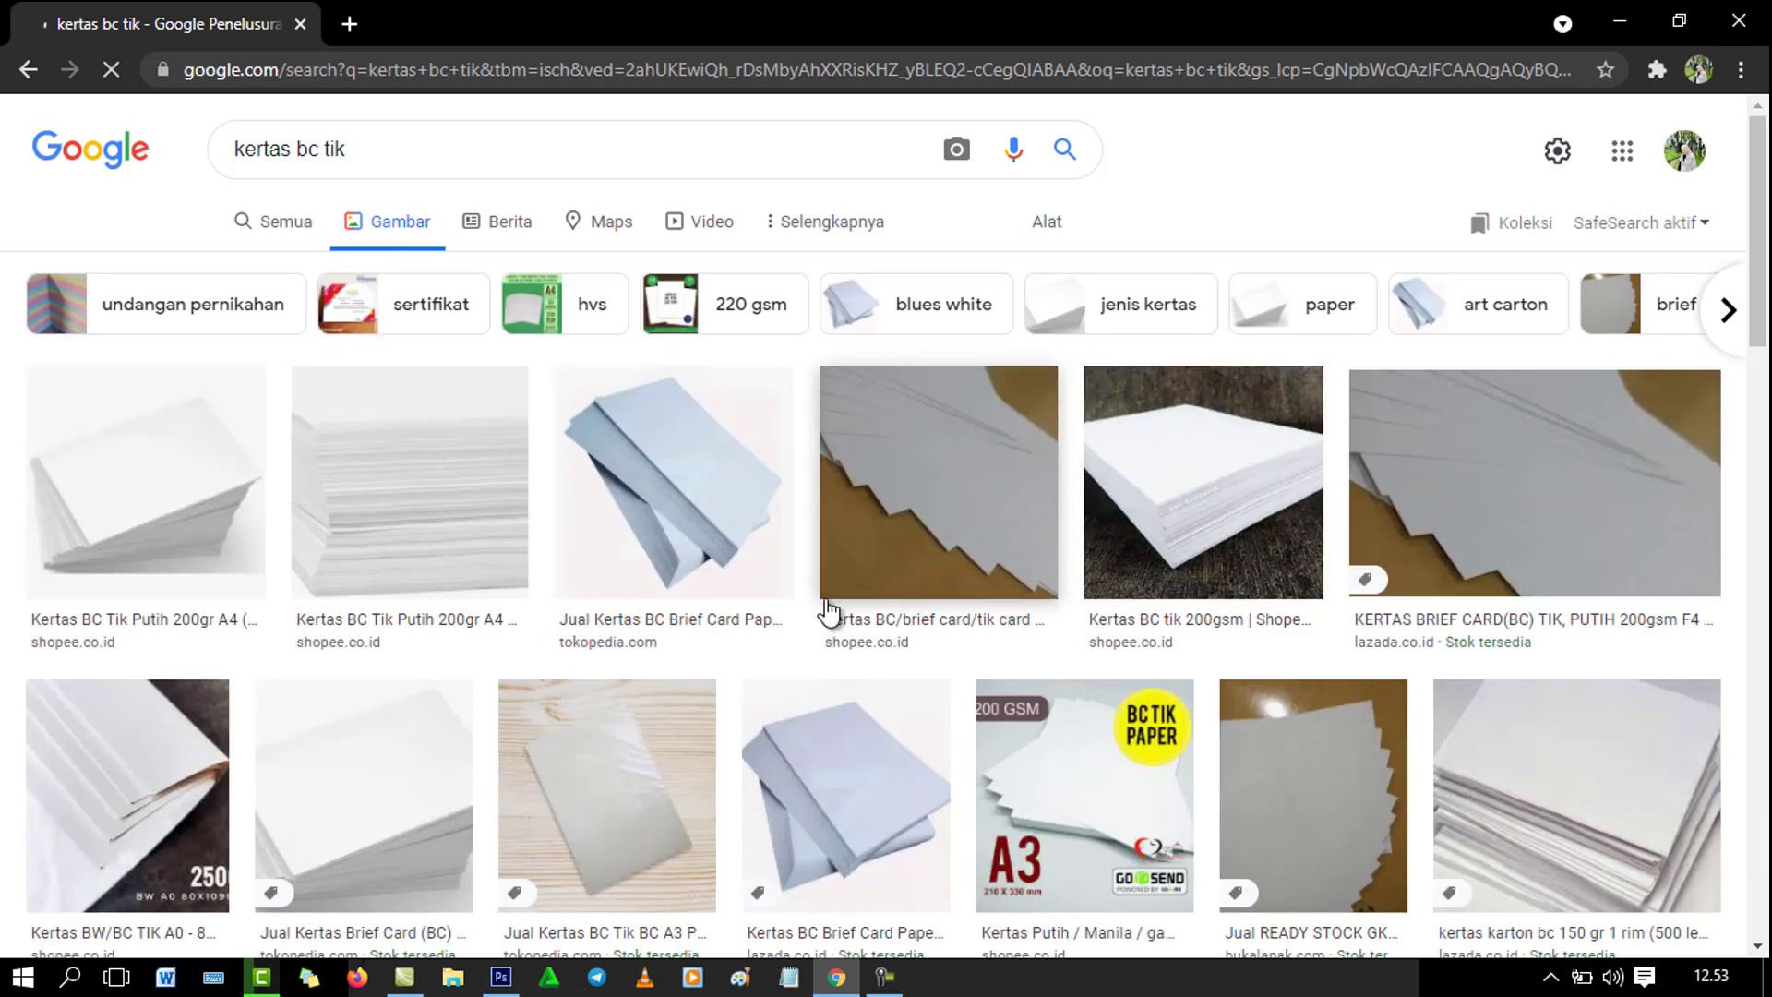
pyautogui.click(500, 979)
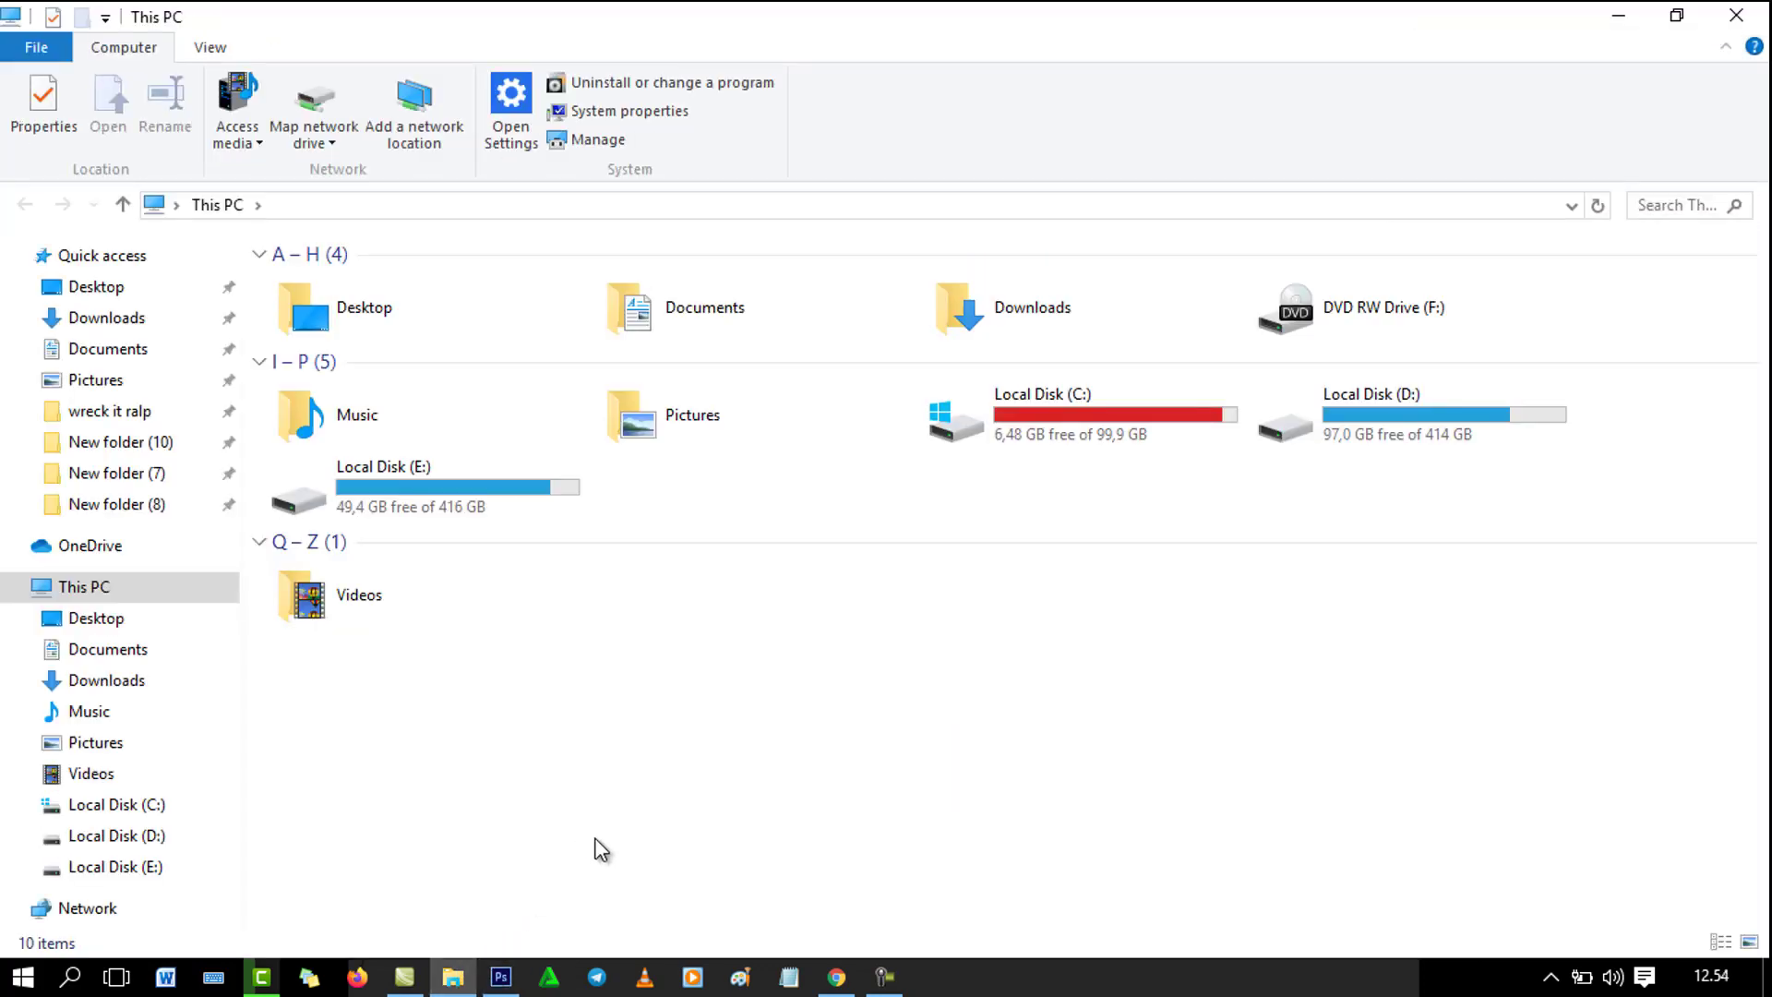
# In Photoshop's print settings for apit30b rosa.psd, shift the design on the paper and set the layout to landscape.
pyautogui.click(468, 984)
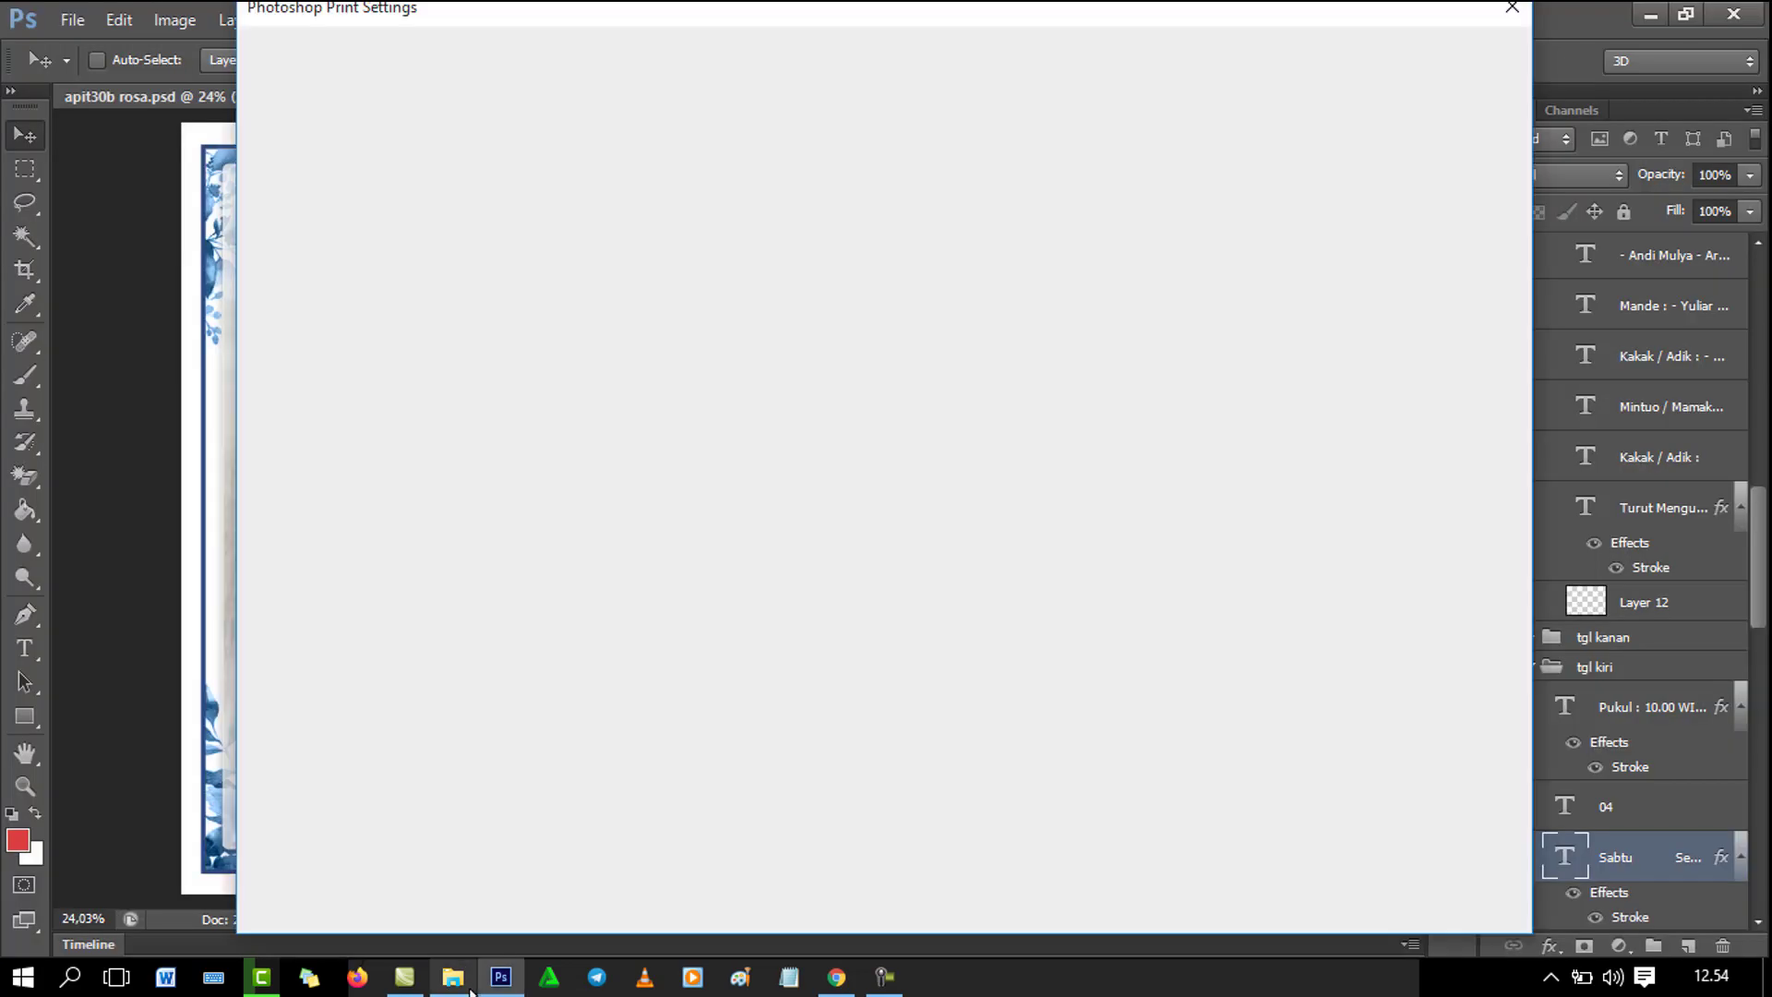
pyautogui.click(470, 988)
pyautogui.click(469, 988)
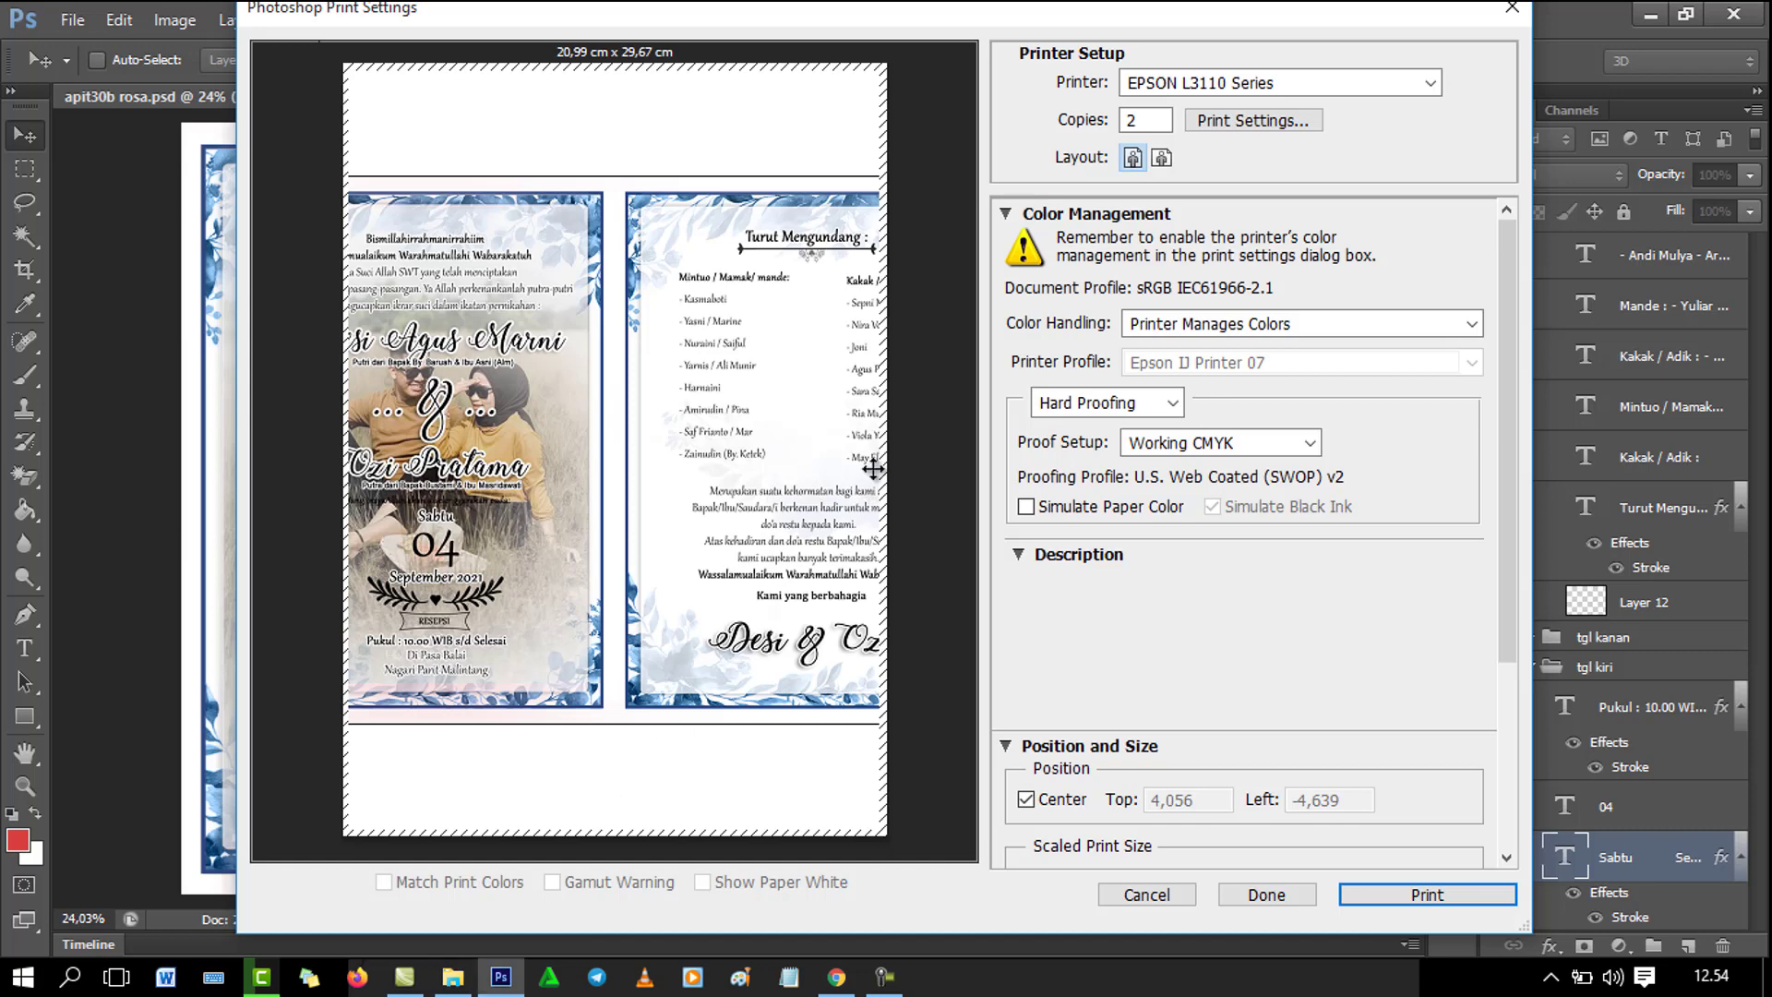
pyautogui.moveTo(794, 342); pyautogui.dragTo(674, 383)
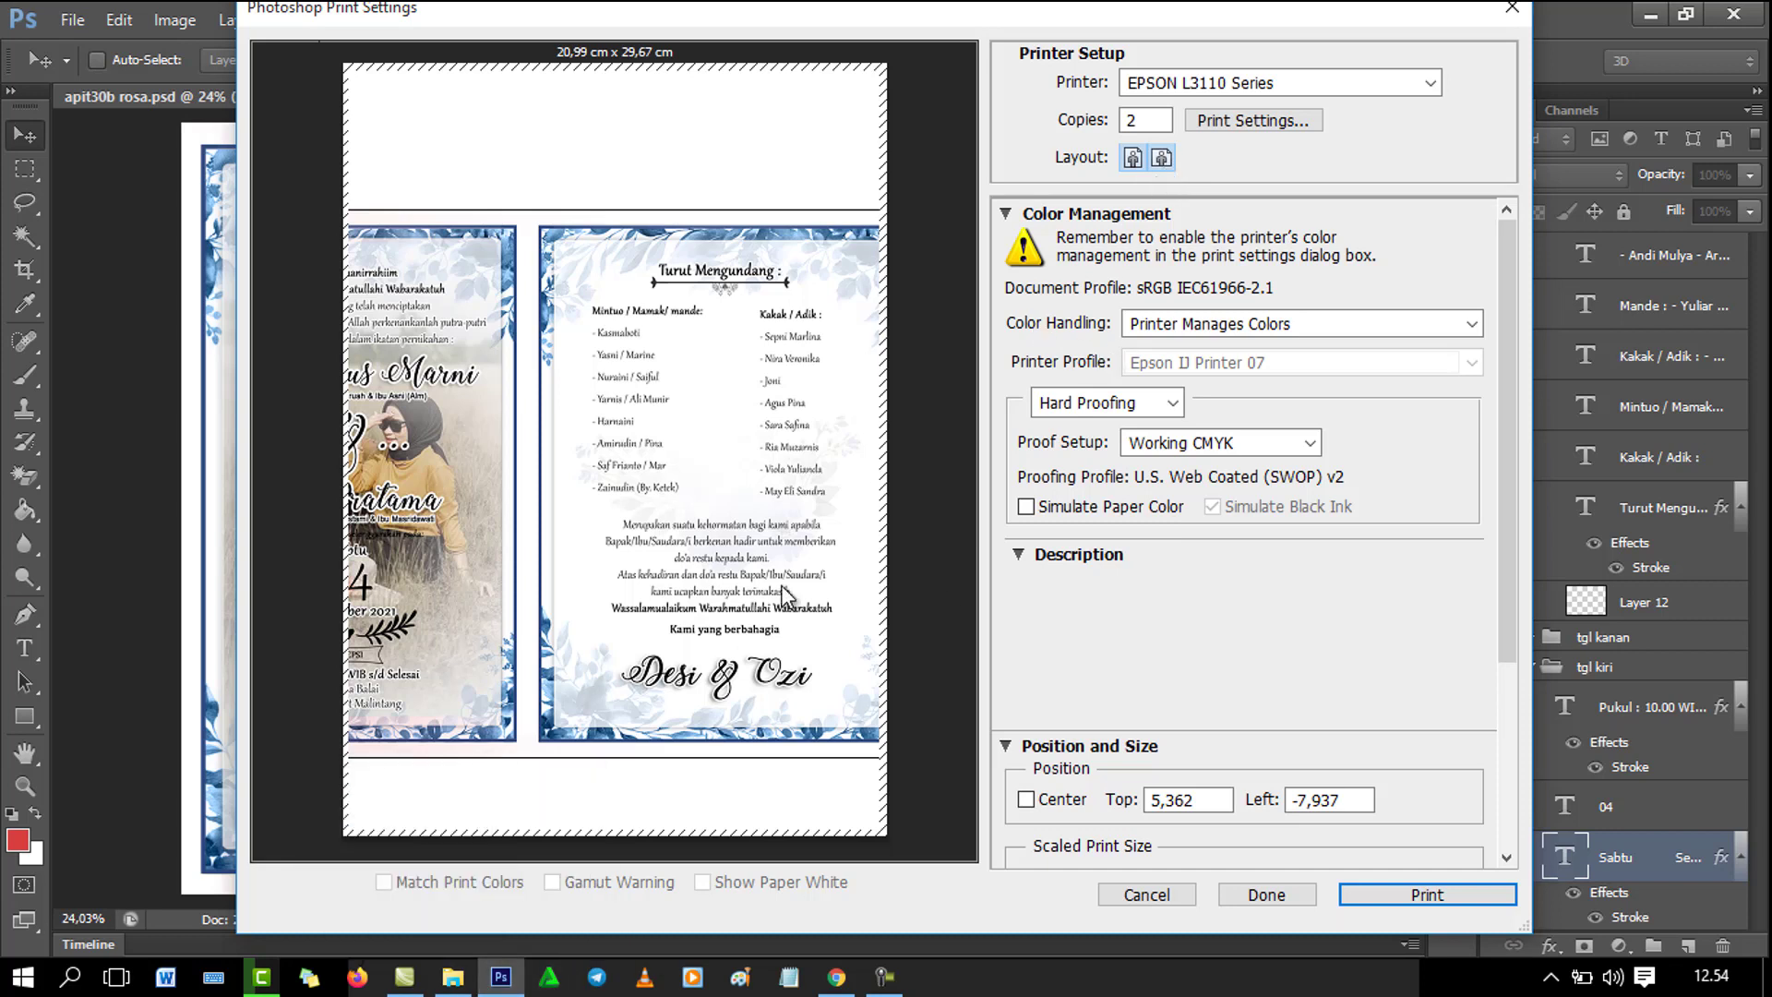
pyautogui.click(452, 977)
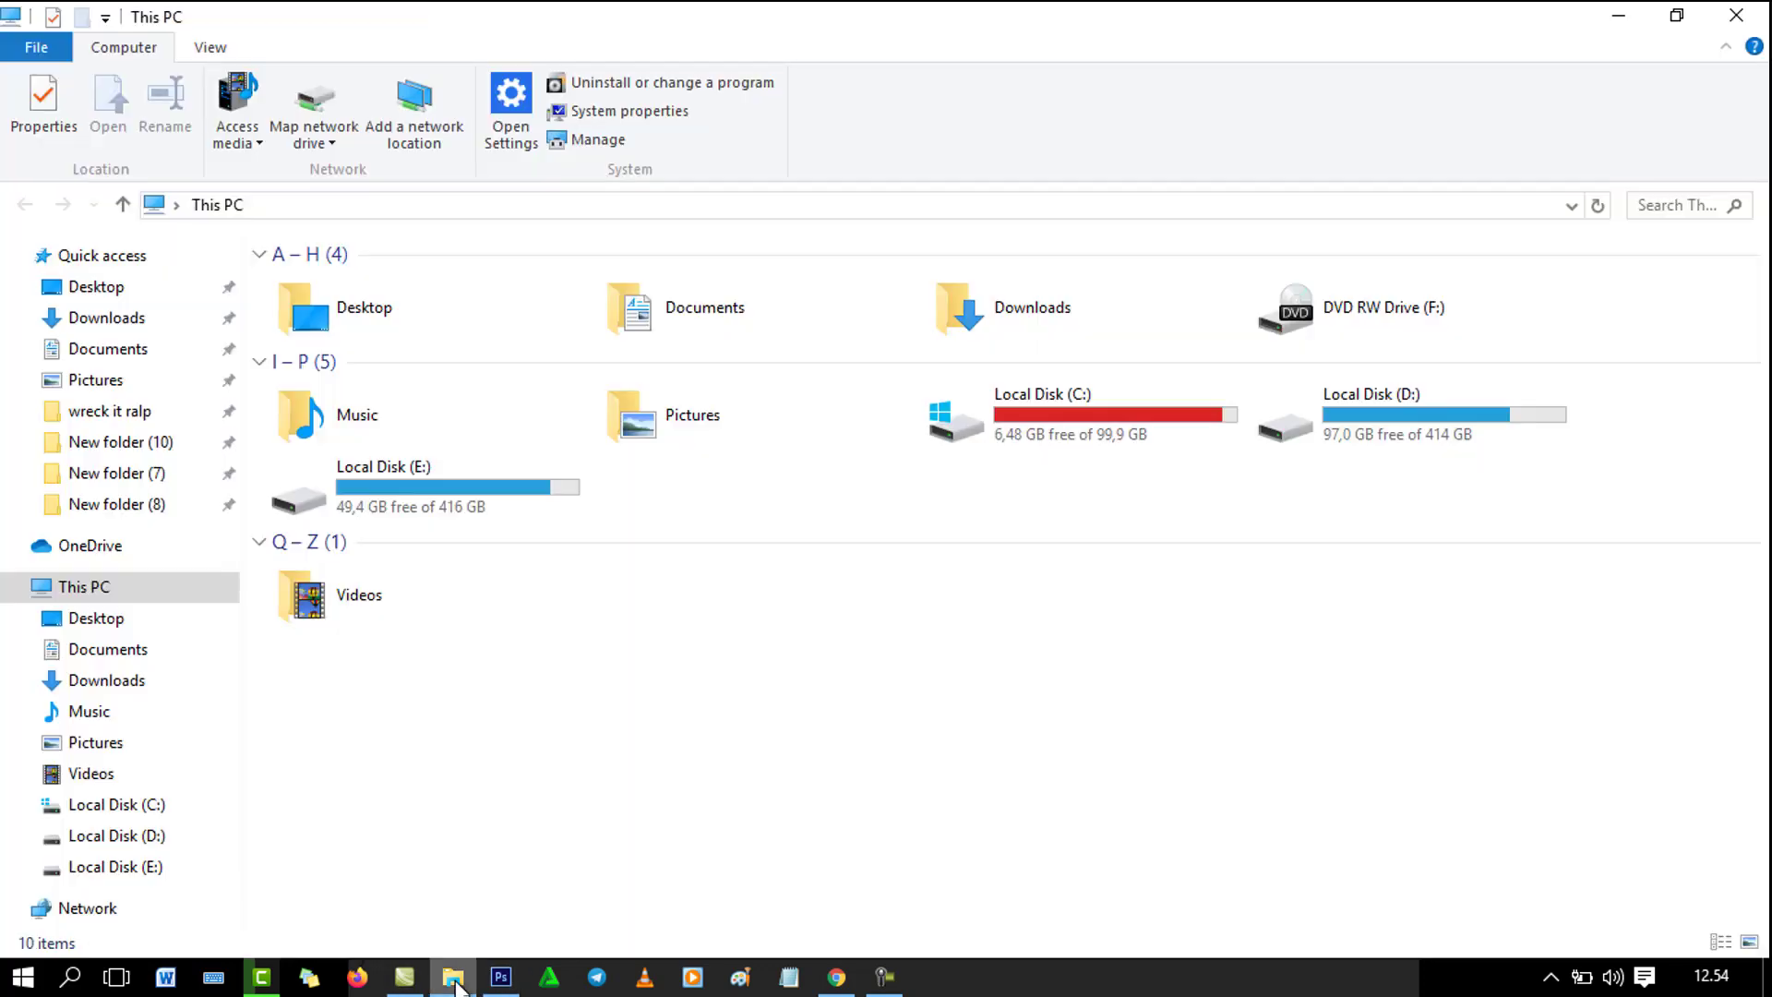
pyautogui.click(452, 976)
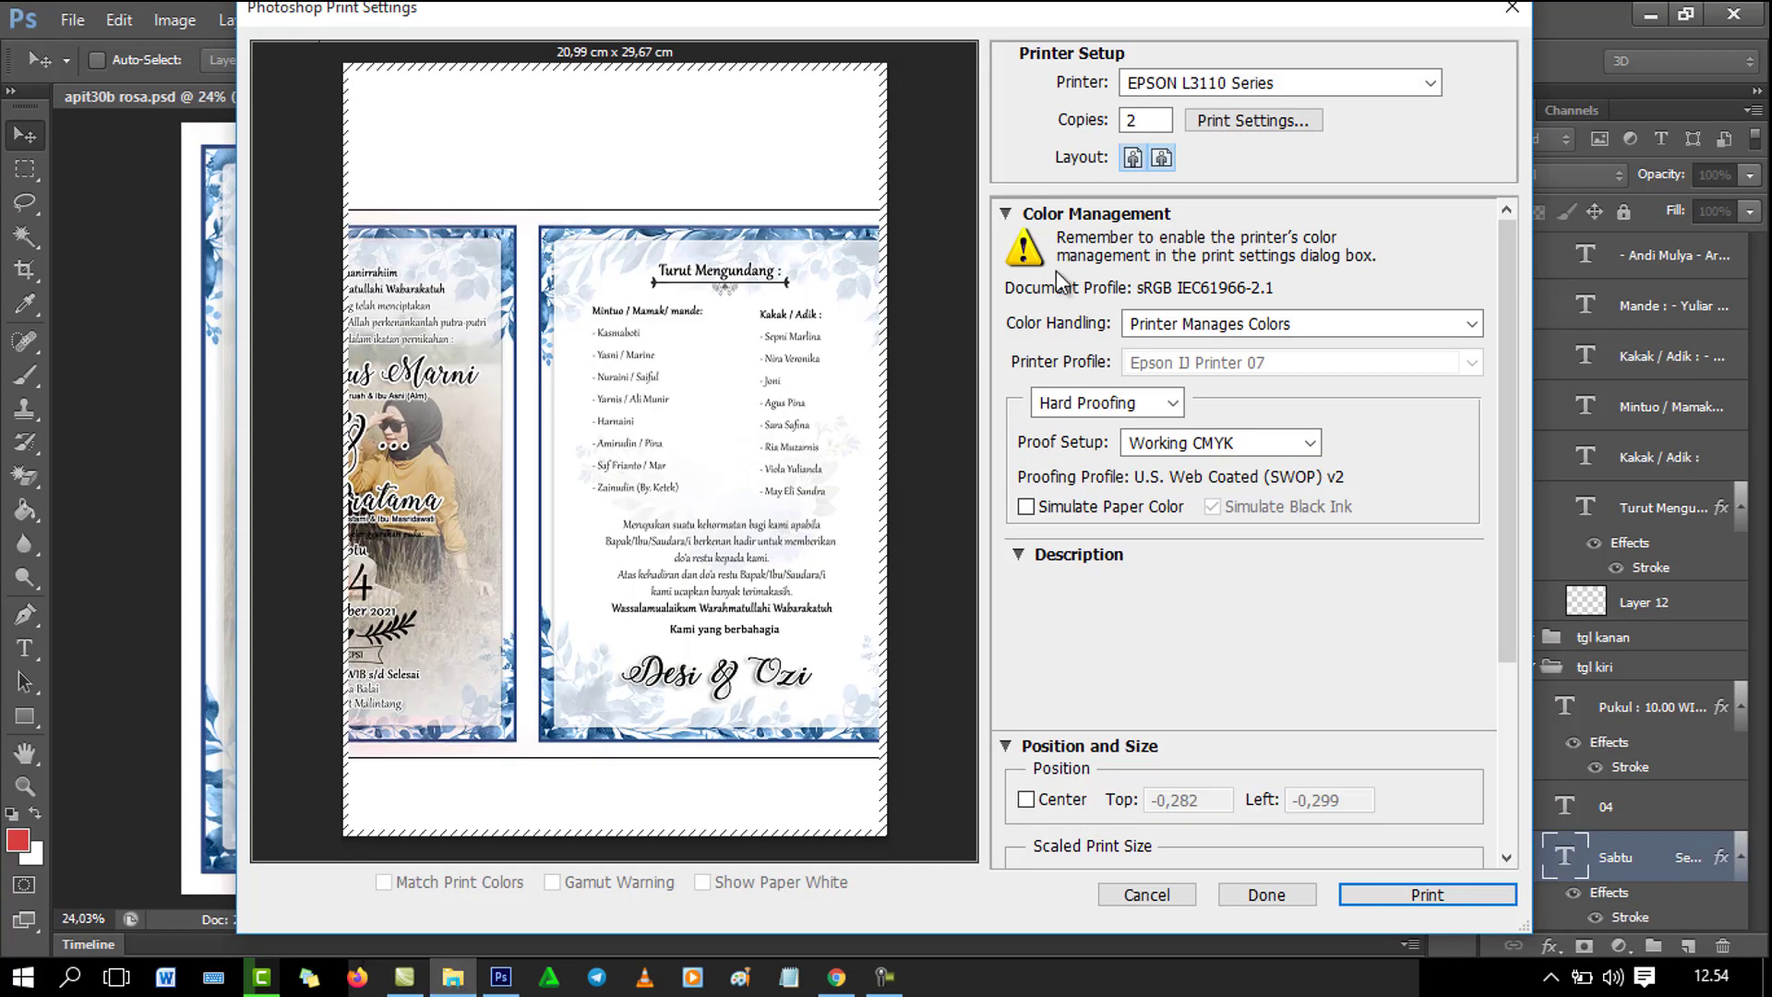
# Switch to File Explorer and open the UNDANGAN folder inside 4polaroid on Local Disk (D:).
pyautogui.click(454, 977)
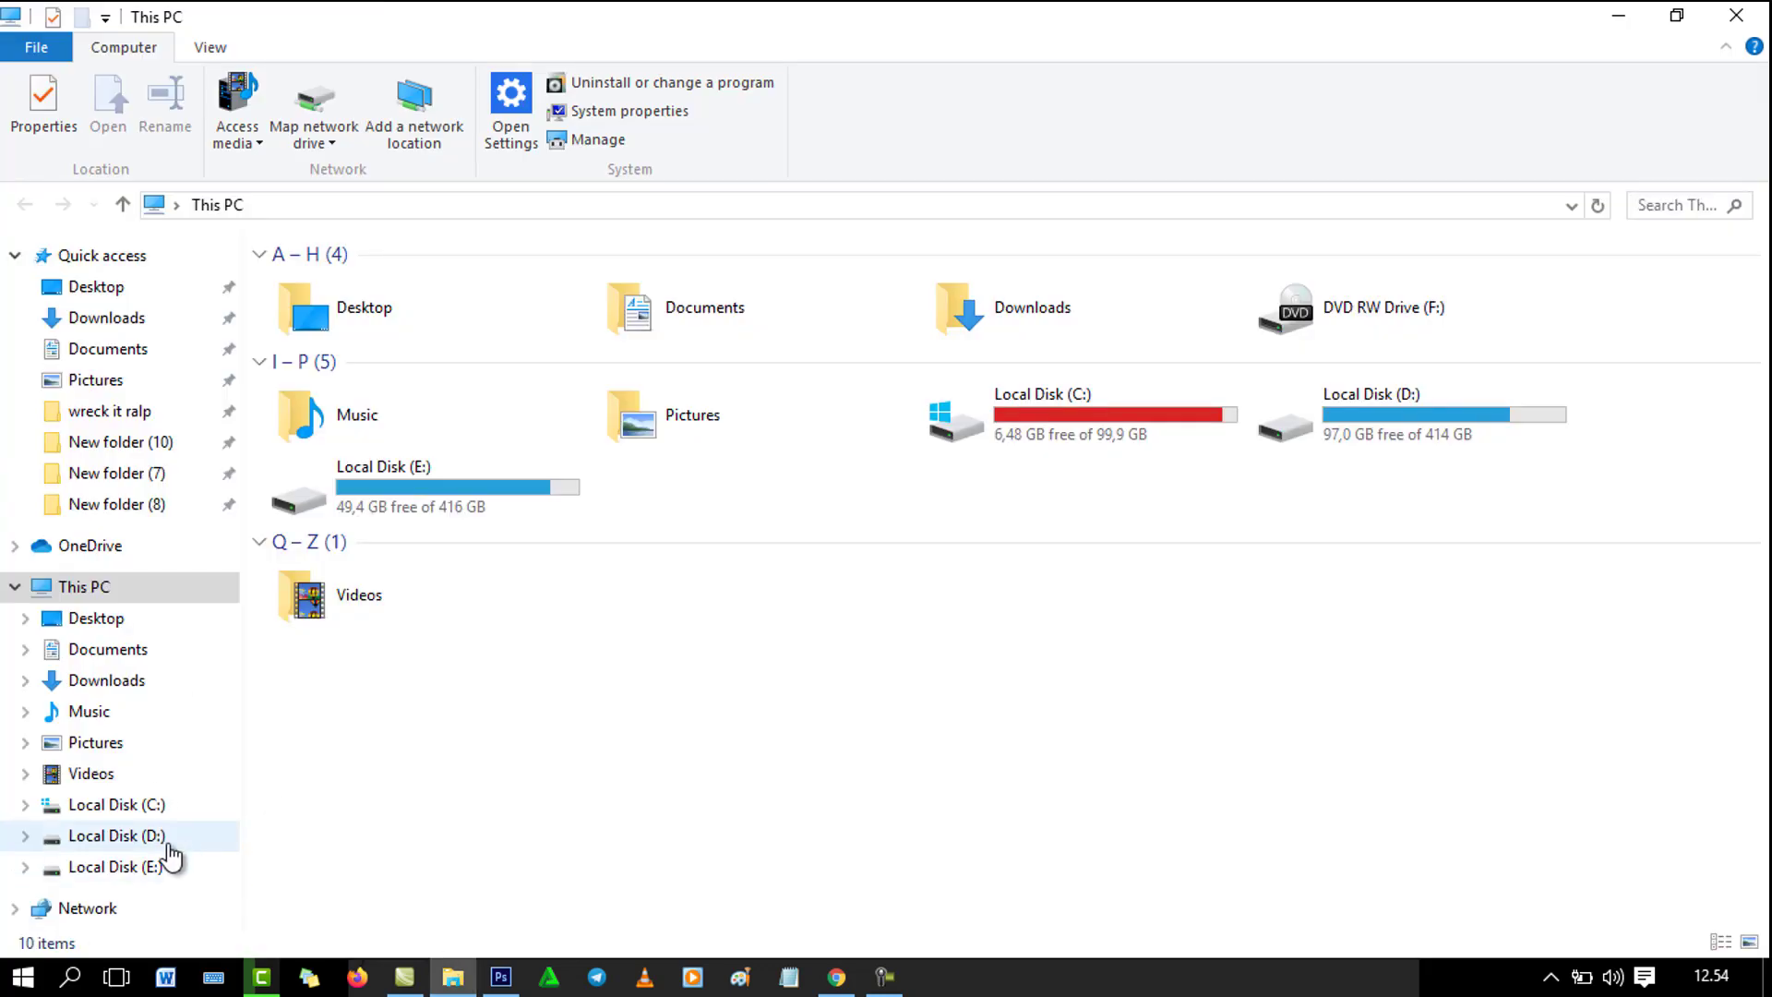
pyautogui.click(129, 835)
pyautogui.click(615, 320)
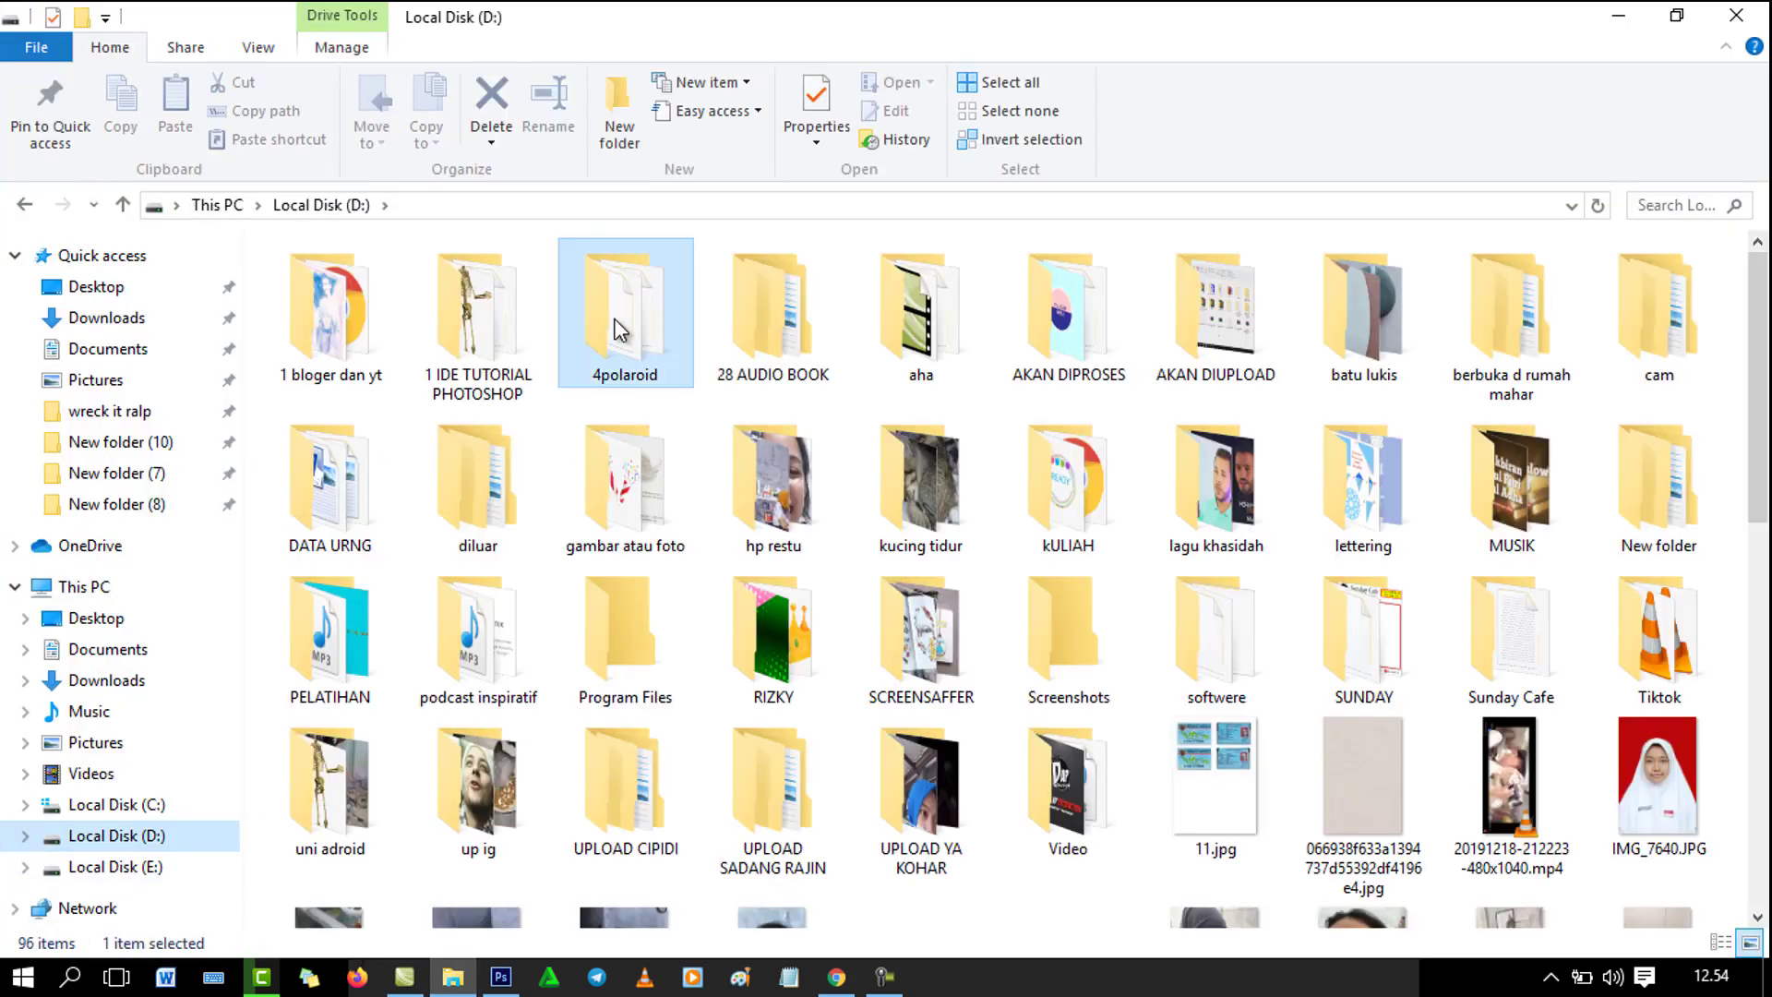
pyautogui.doubleClick(617, 329)
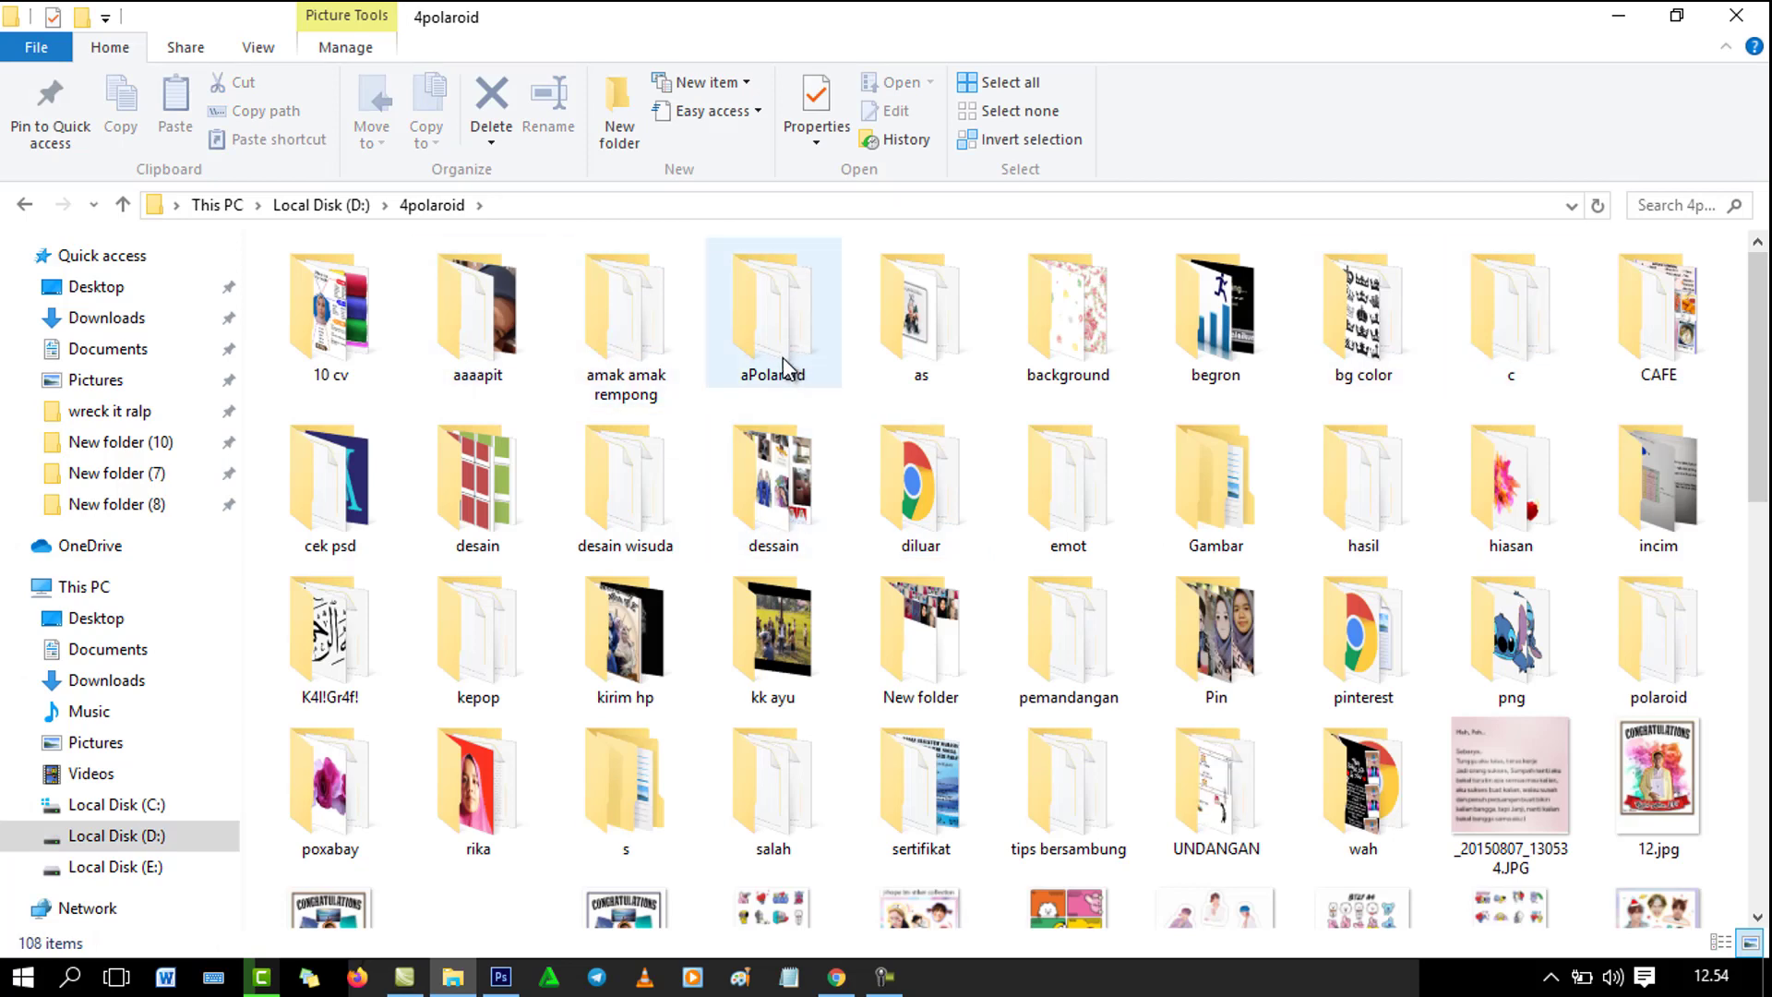
pyautogui.click(1212, 785)
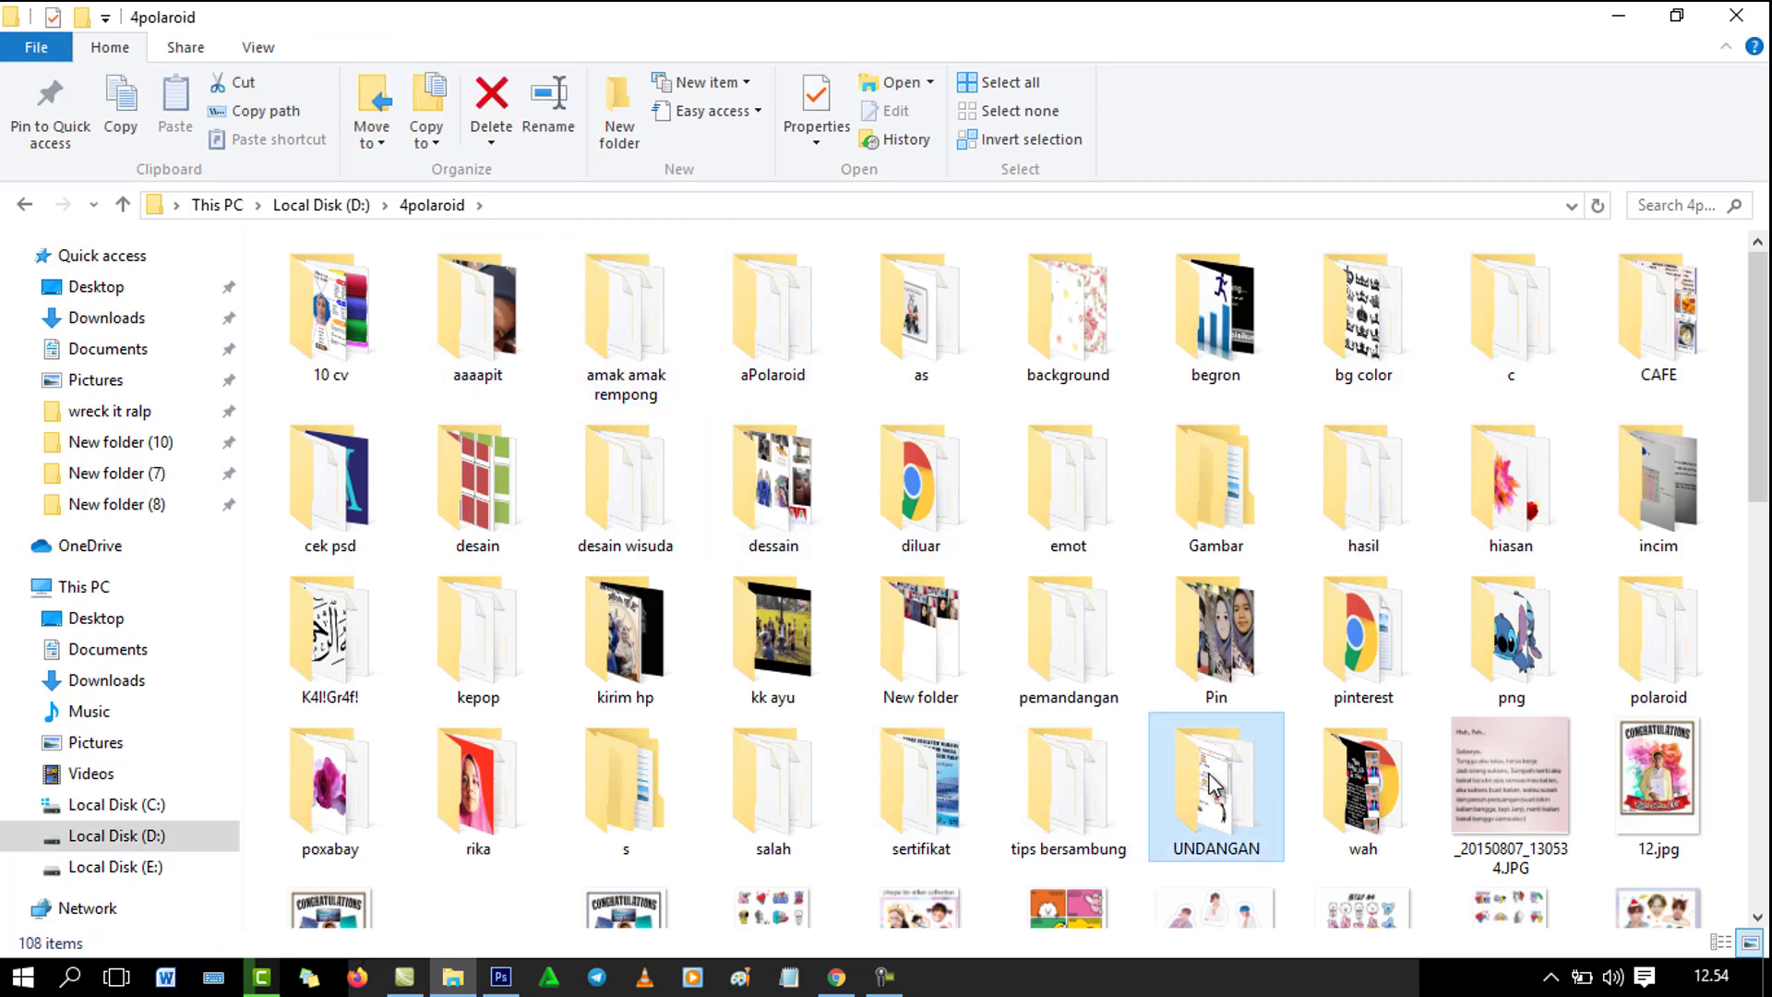
pyautogui.doubleClick(1212, 785)
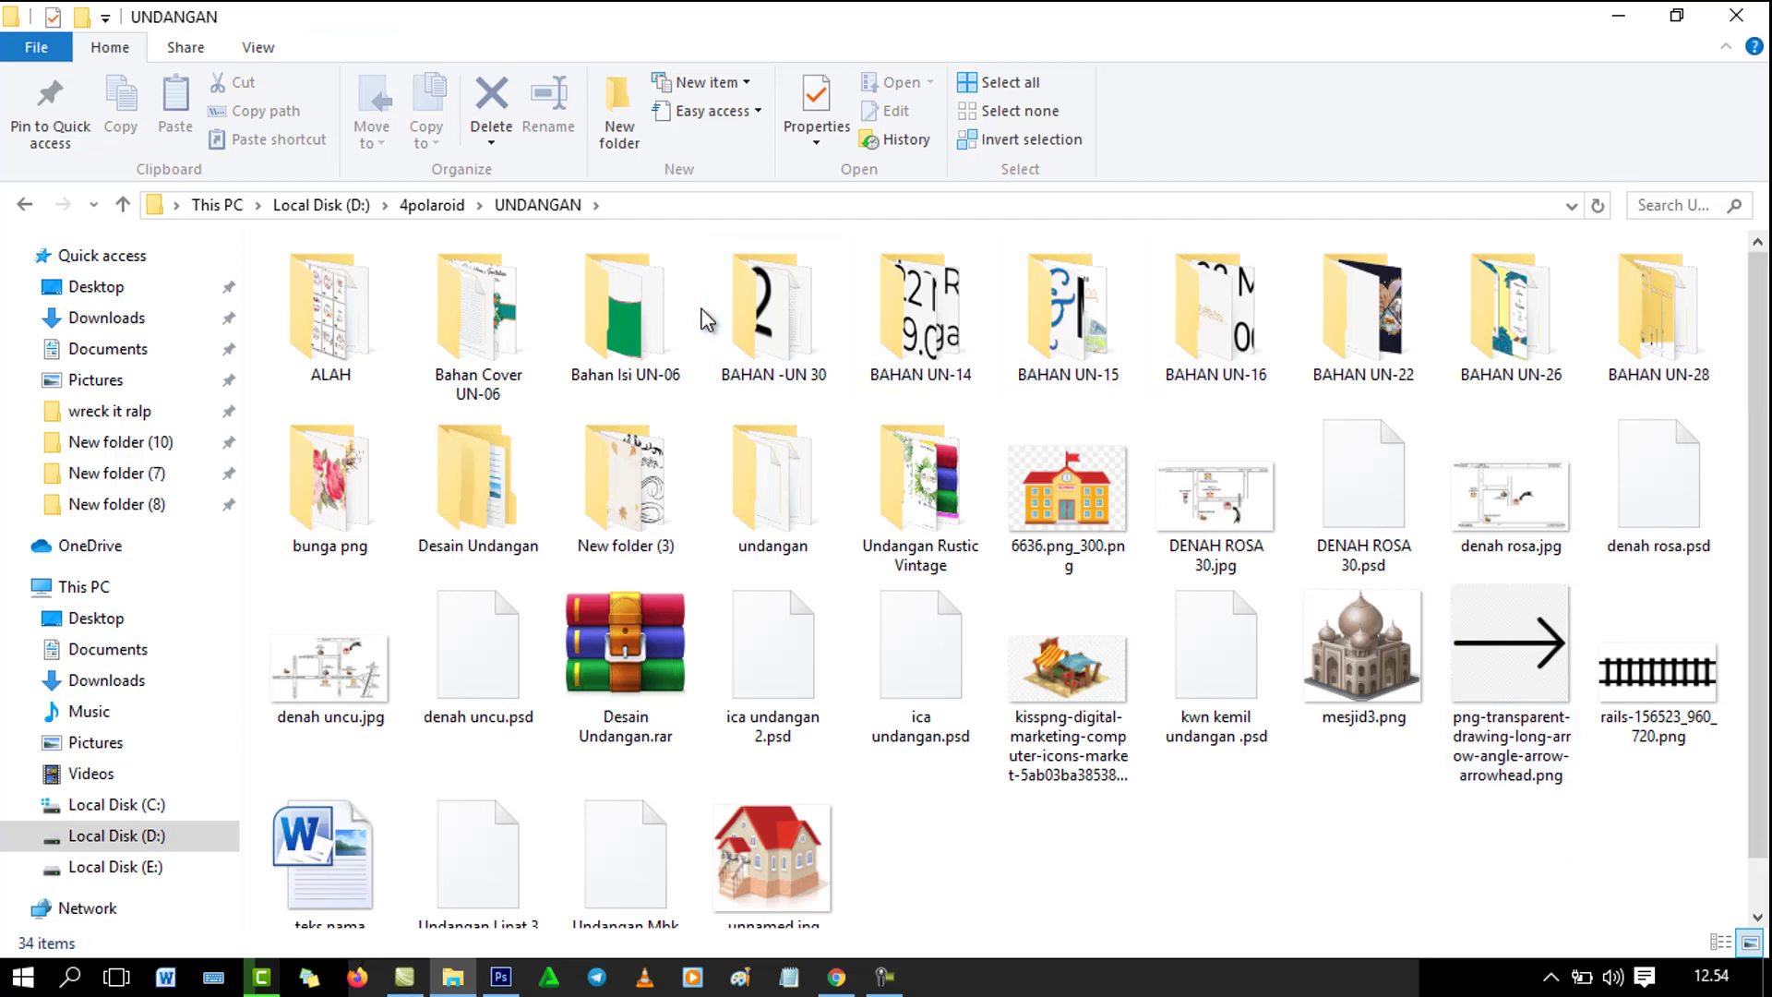
# Look inside the "Desain Undangan" and "undangan" subfolders, returning to the UNDANGAN folder.
pyautogui.click(462, 552)
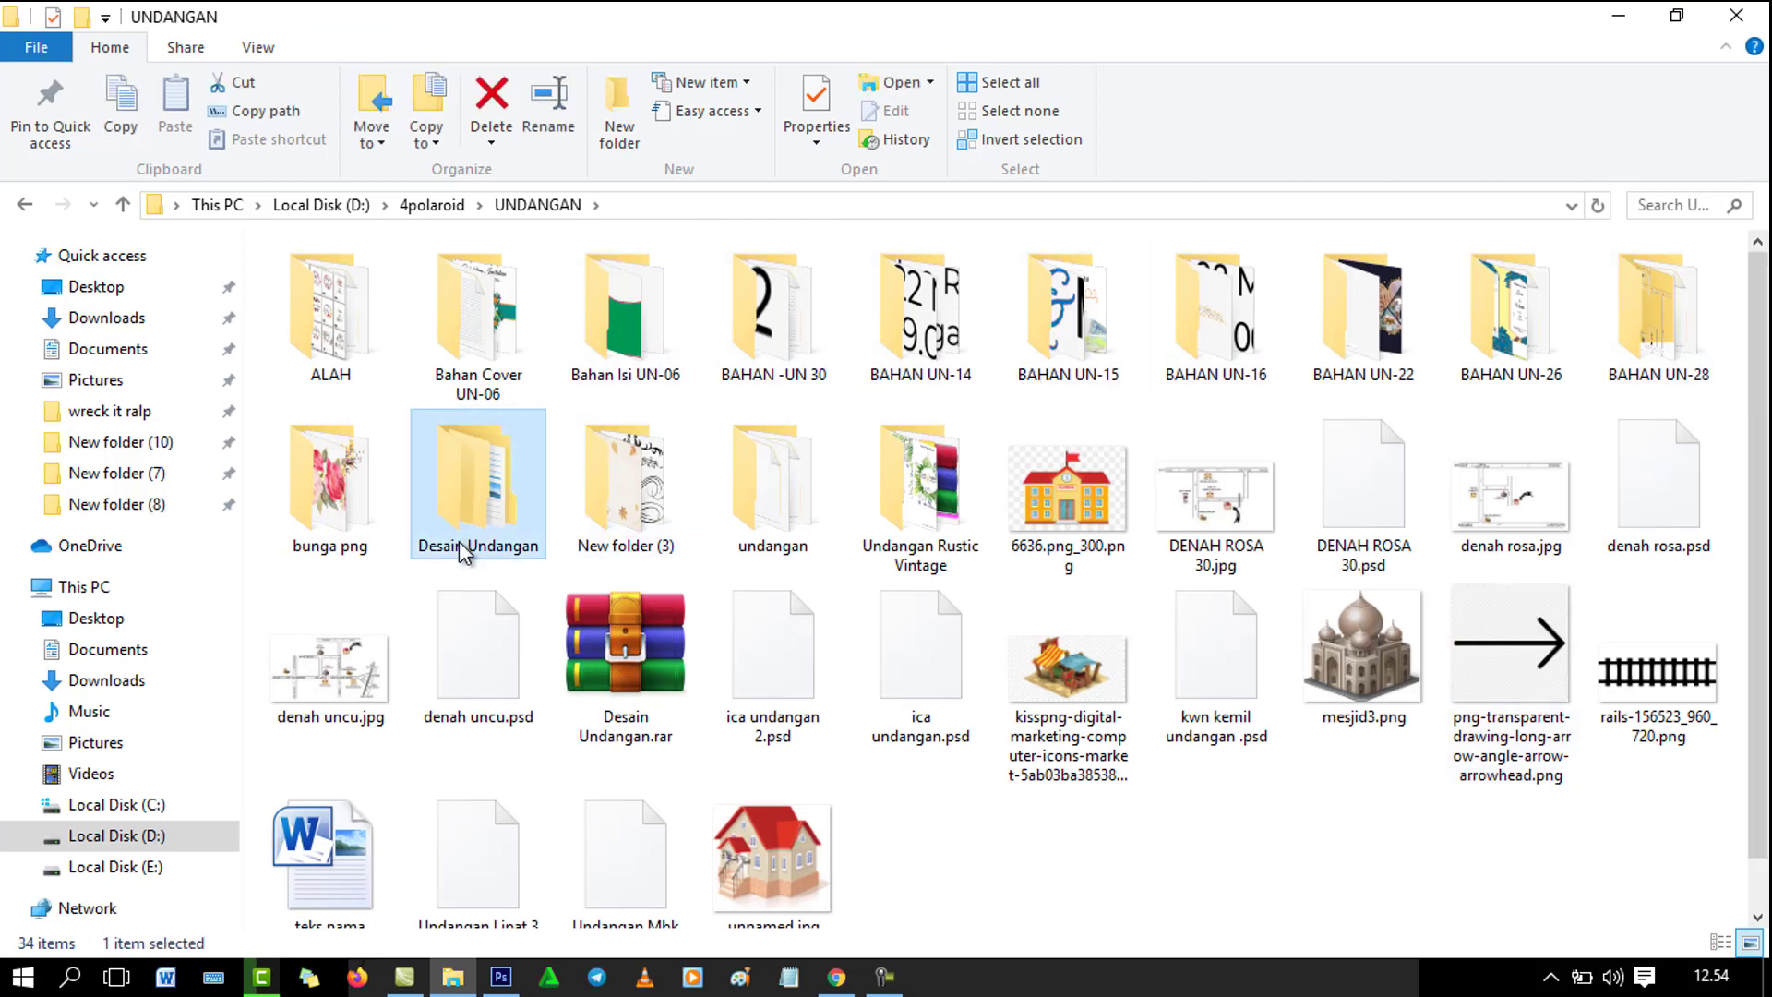
pyautogui.doubleClick(462, 552)
pyautogui.press('BackSpace')
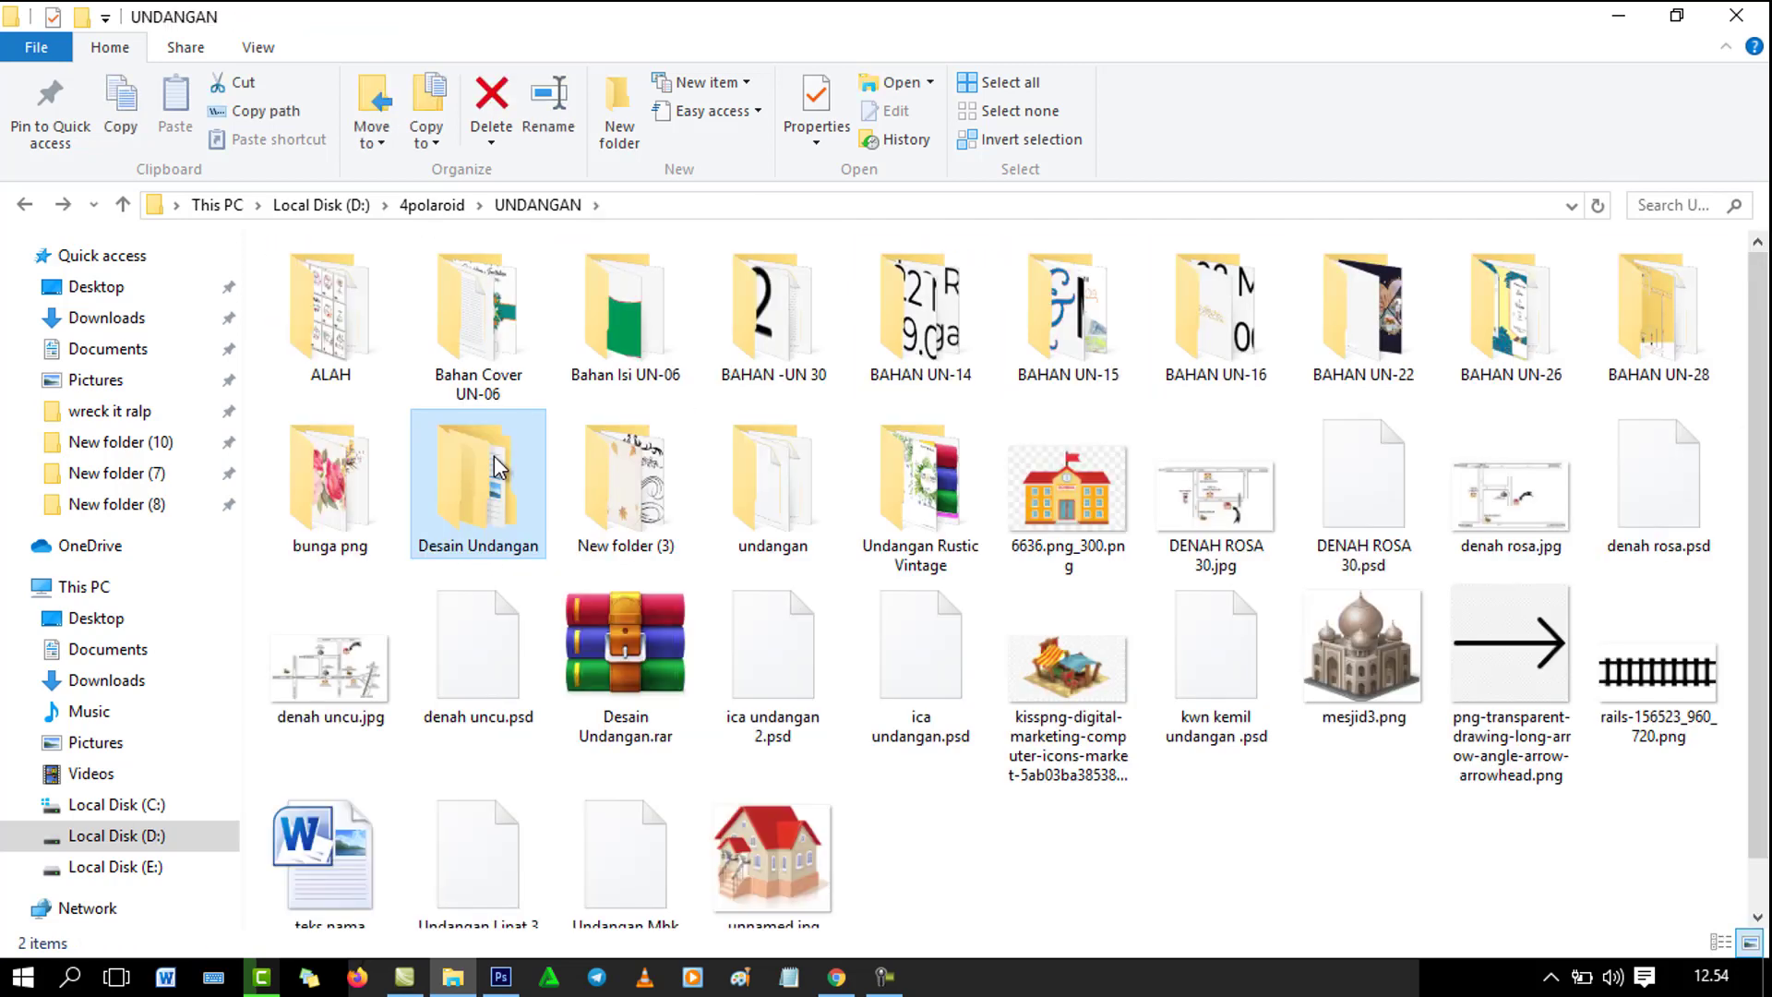
pyautogui.press('Right')
pyautogui.press('Right')
pyautogui.press('Return')
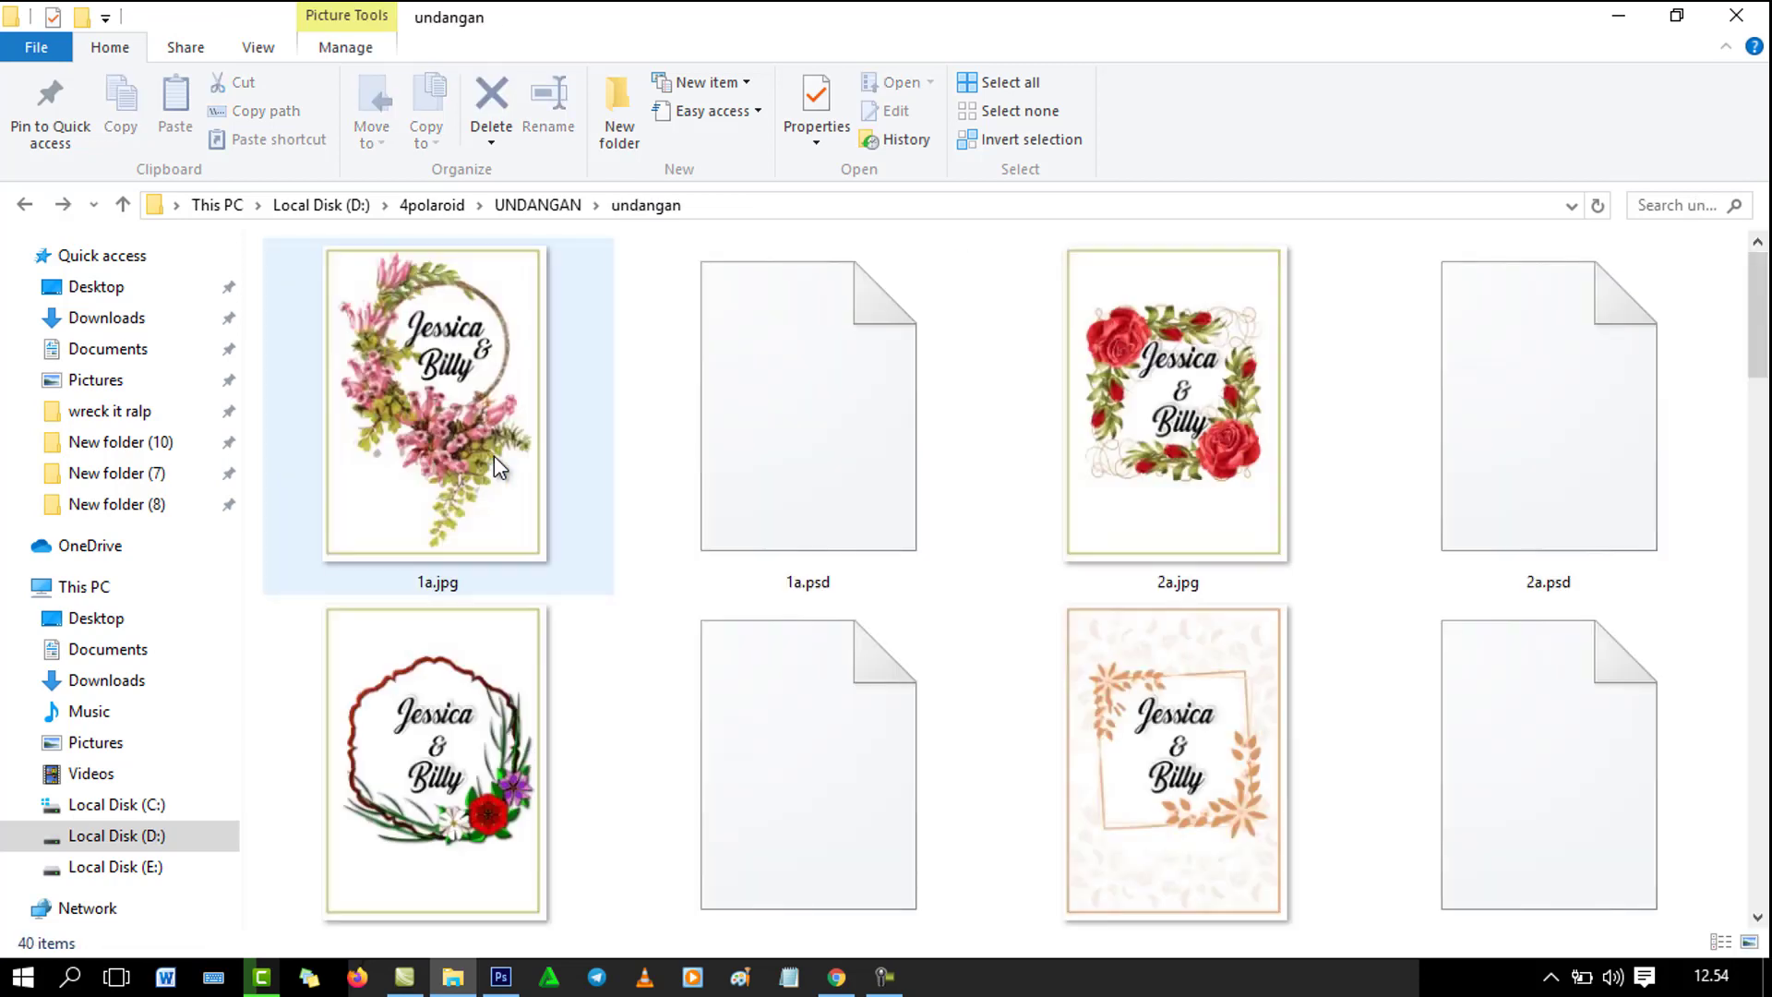
pyautogui.press('BackSpace')
# Open "New folder" inside "Undangan Rustic Vintage" and select the 30.jpg preview image.
pyautogui.press('Right')
pyautogui.press('Return')
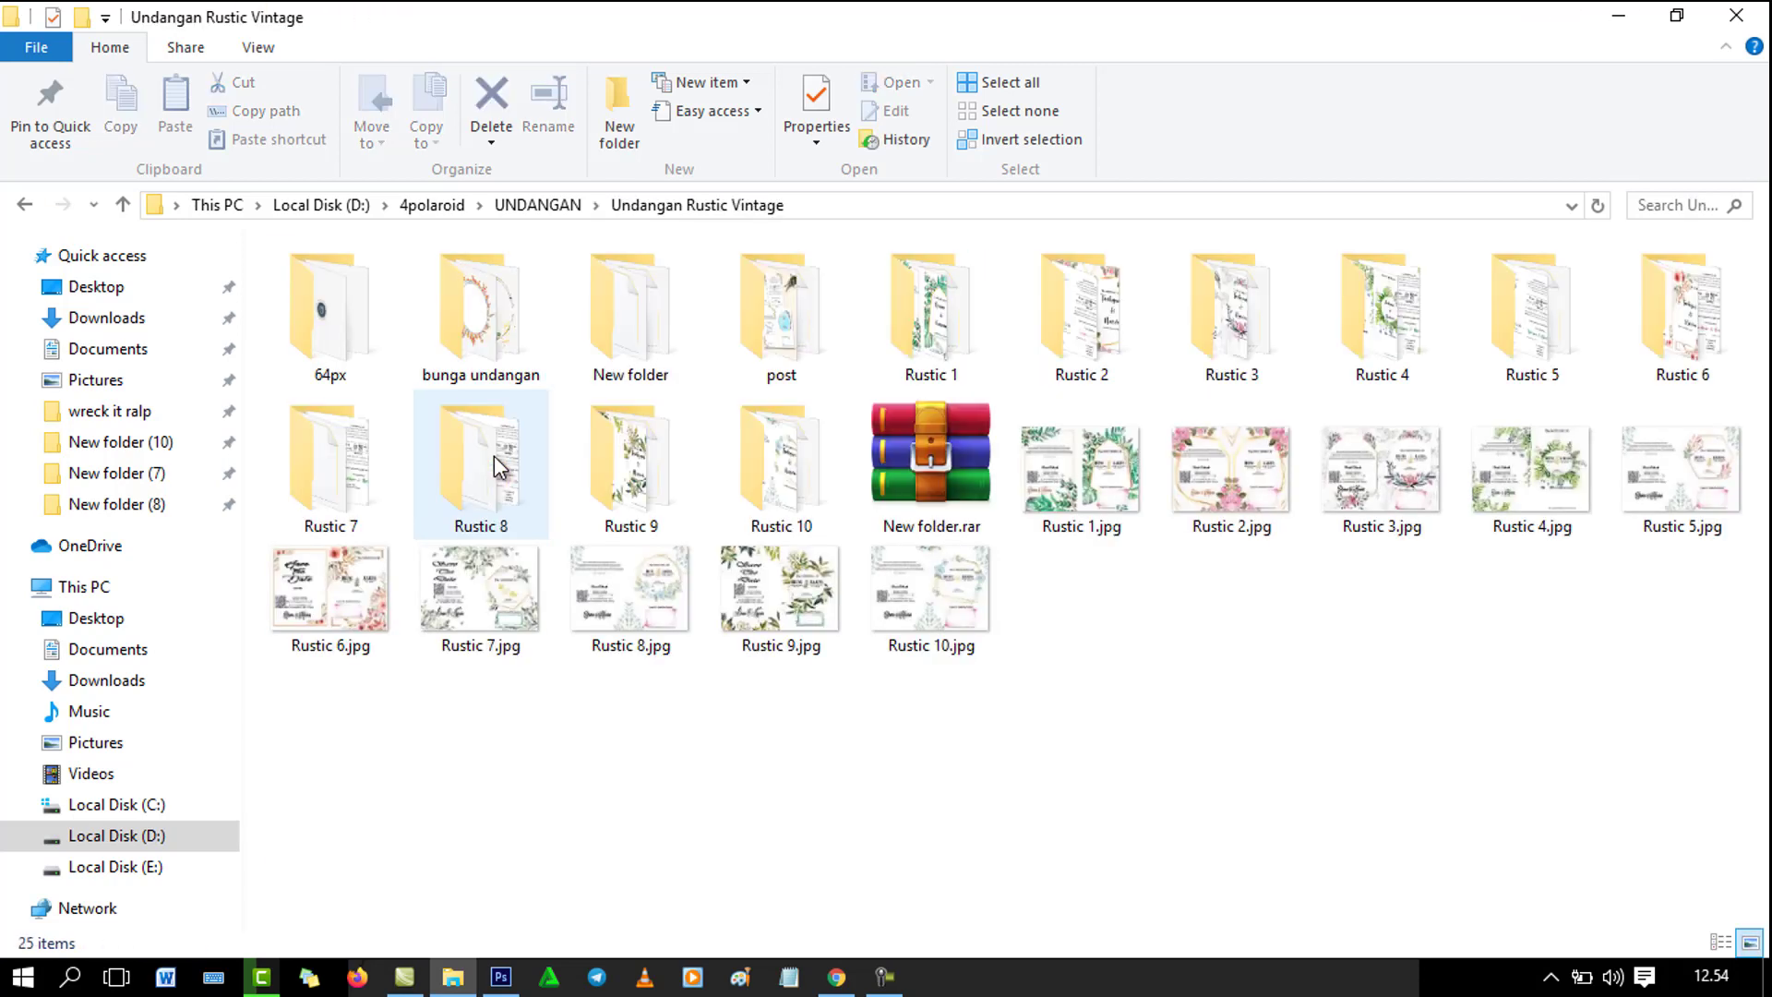
pyautogui.press('Right')
pyautogui.press('Right')
pyautogui.press('Right')
pyautogui.press('Right')
pyautogui.press('Down')
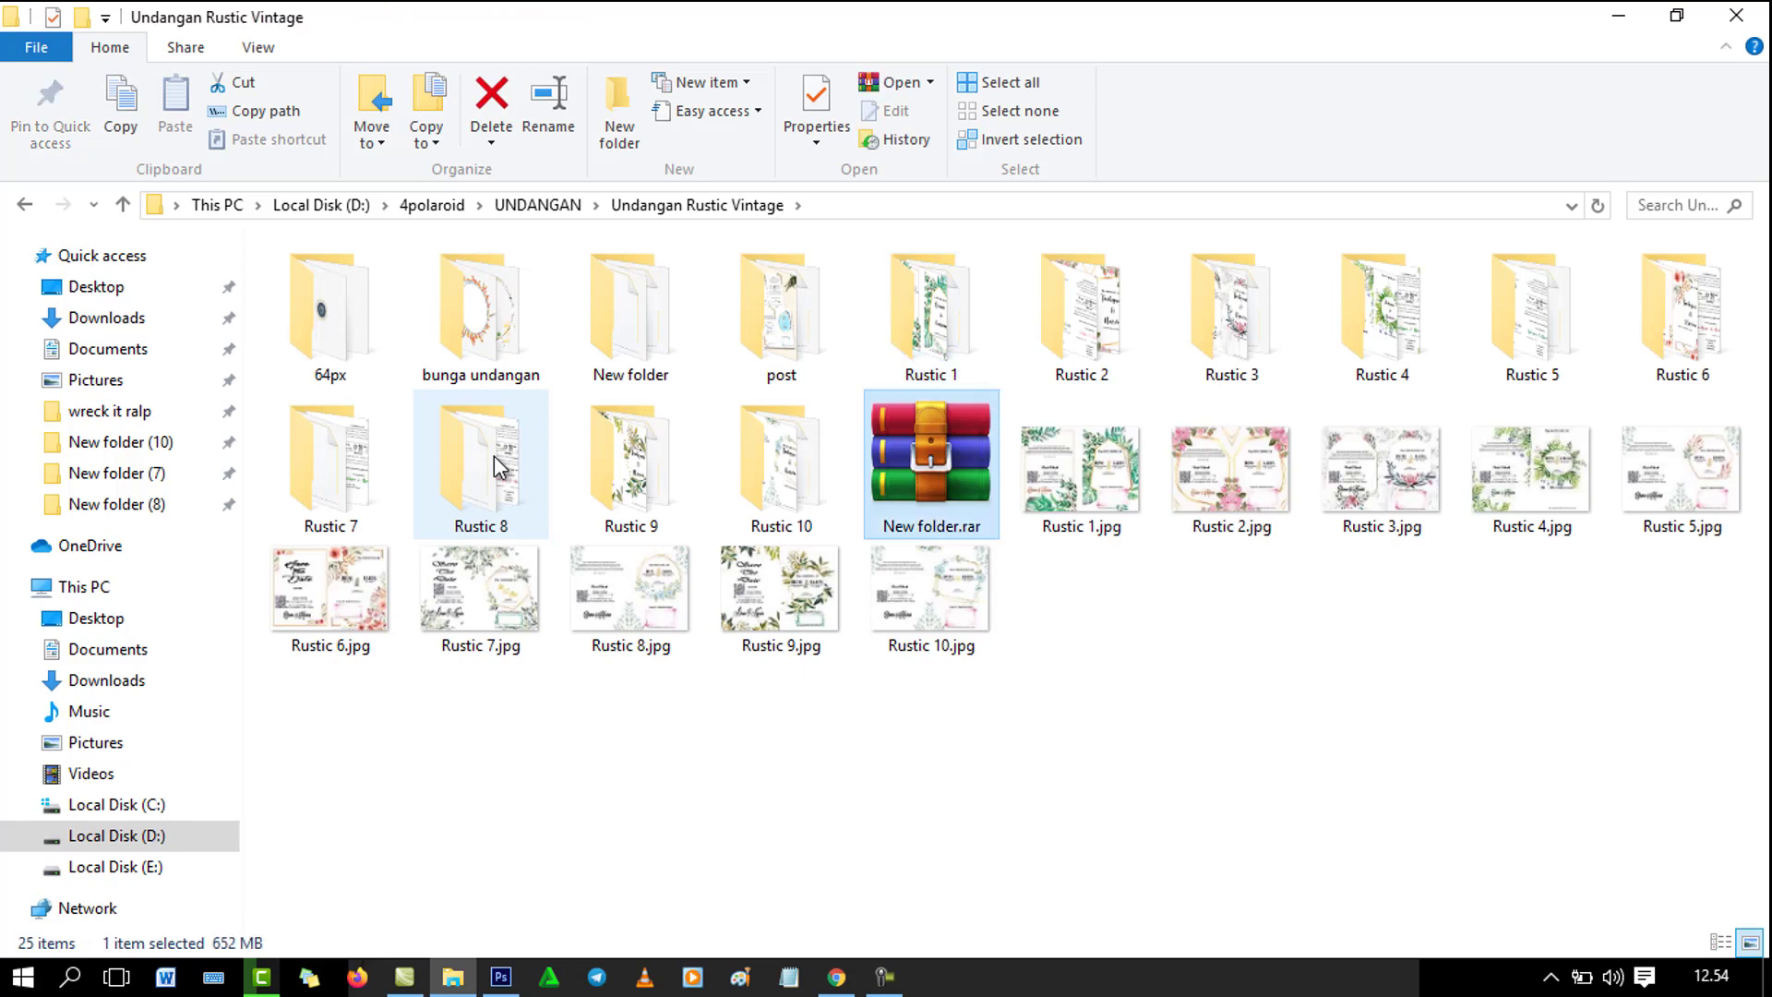
pyautogui.press('Left')
pyautogui.press('Left')
pyautogui.press('Up')
pyautogui.press('Return')
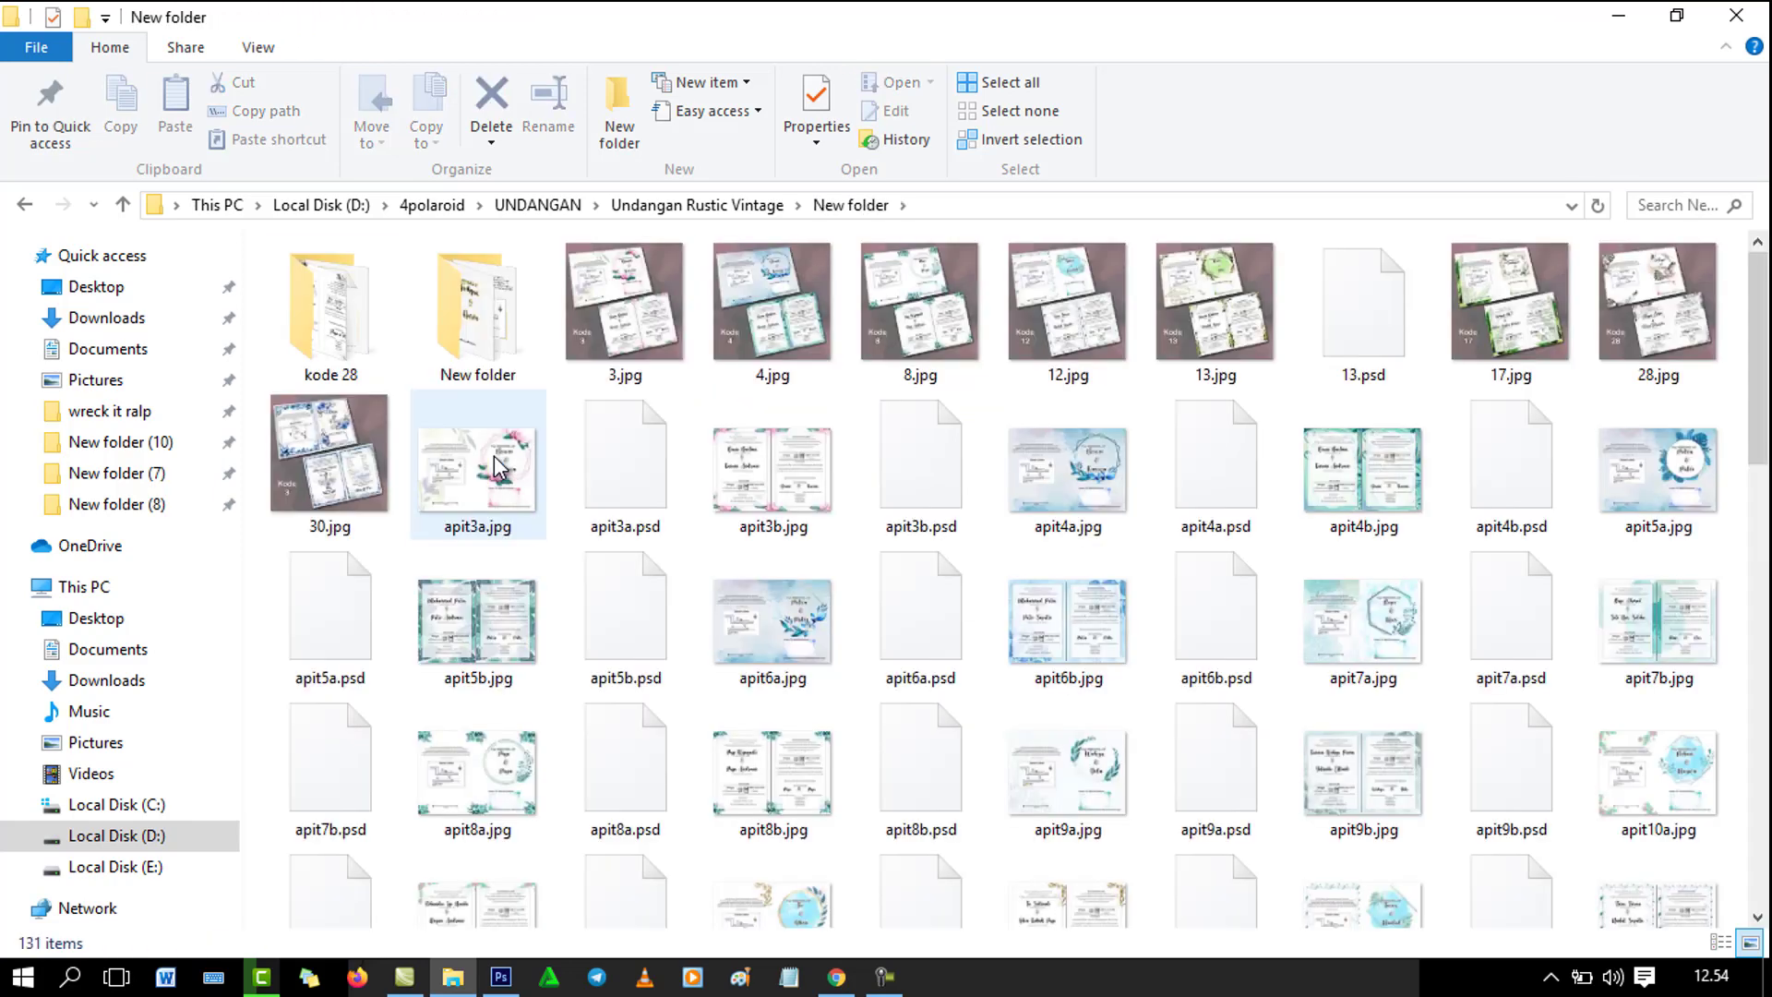
pyautogui.press('Down')
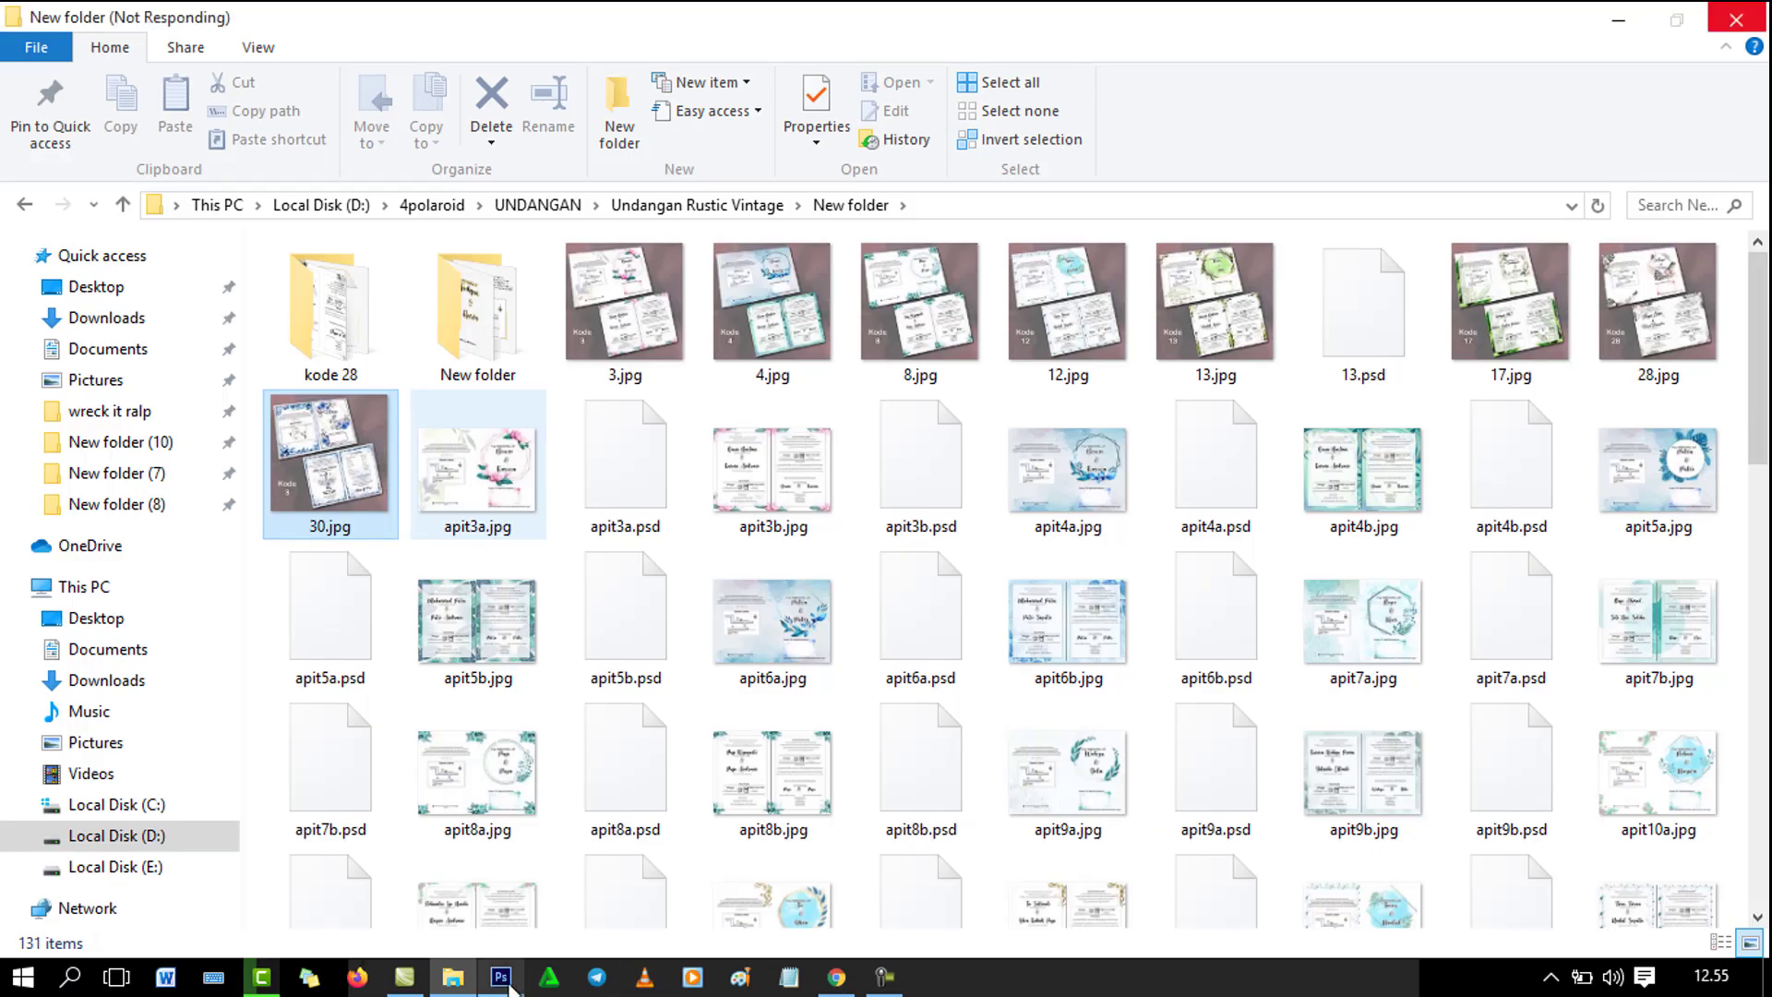
# Switch back to Photoshop and open the printer settings for the EPSON L3110 Series.
pyautogui.moveTo(509, 985)
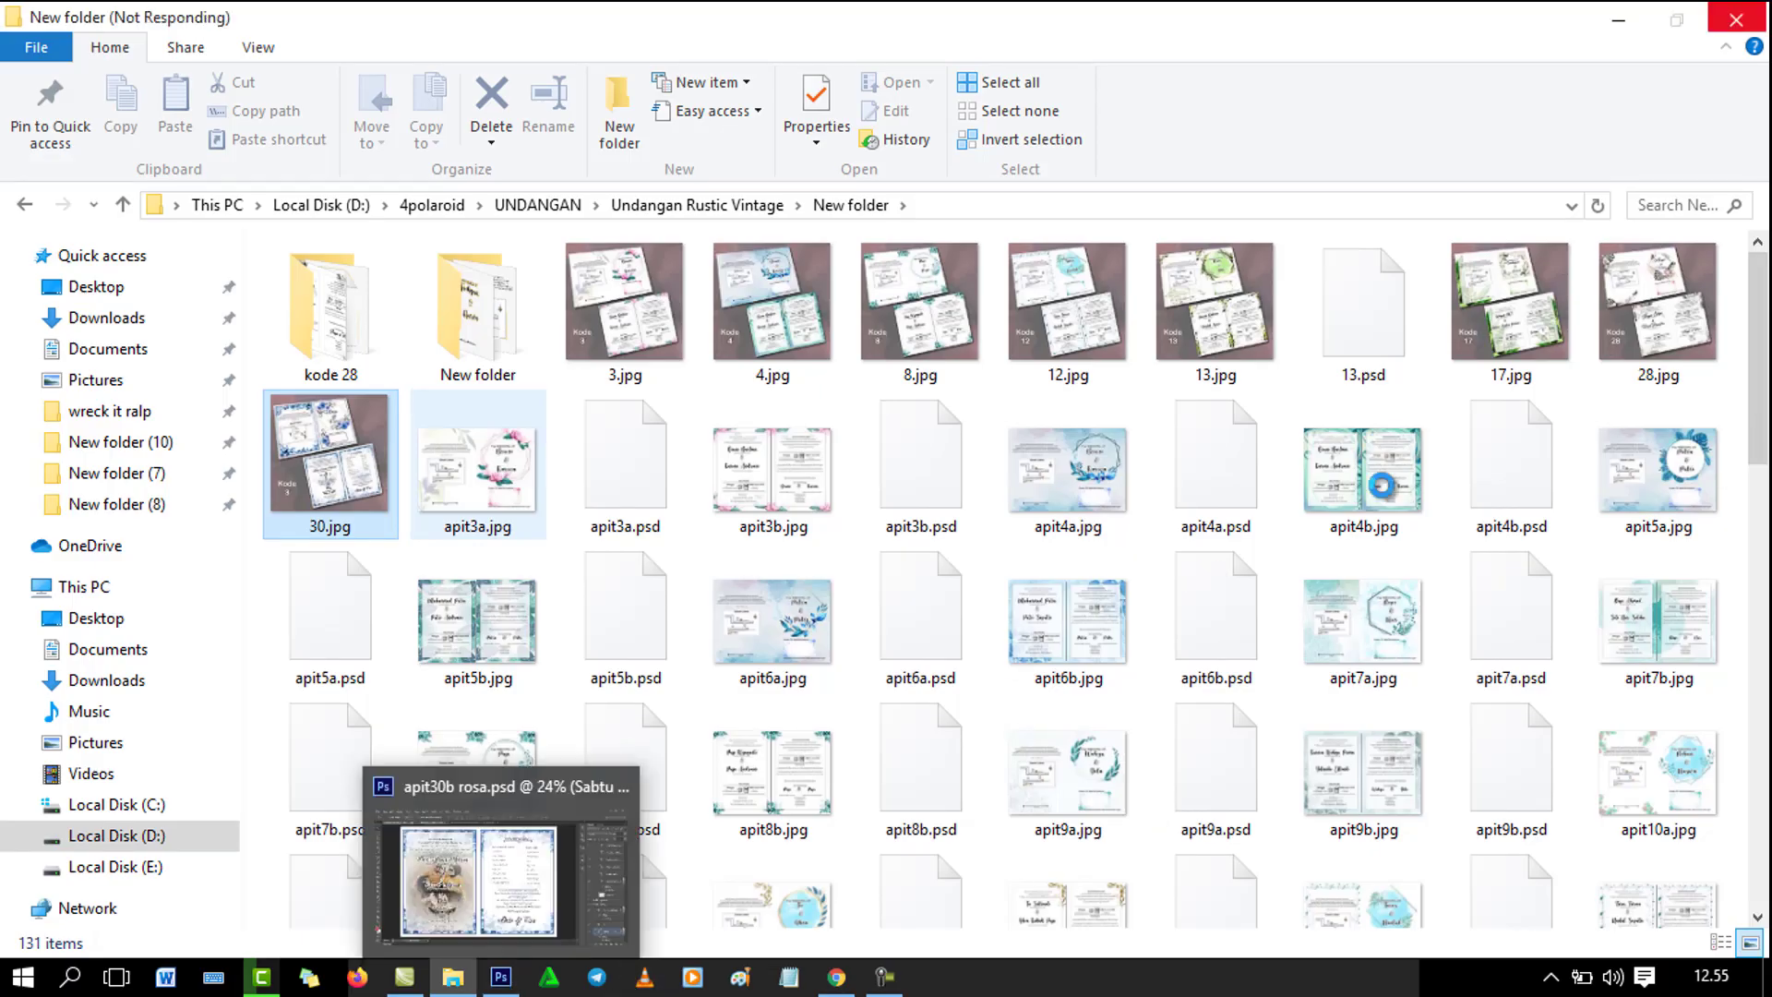
pyautogui.click(501, 978)
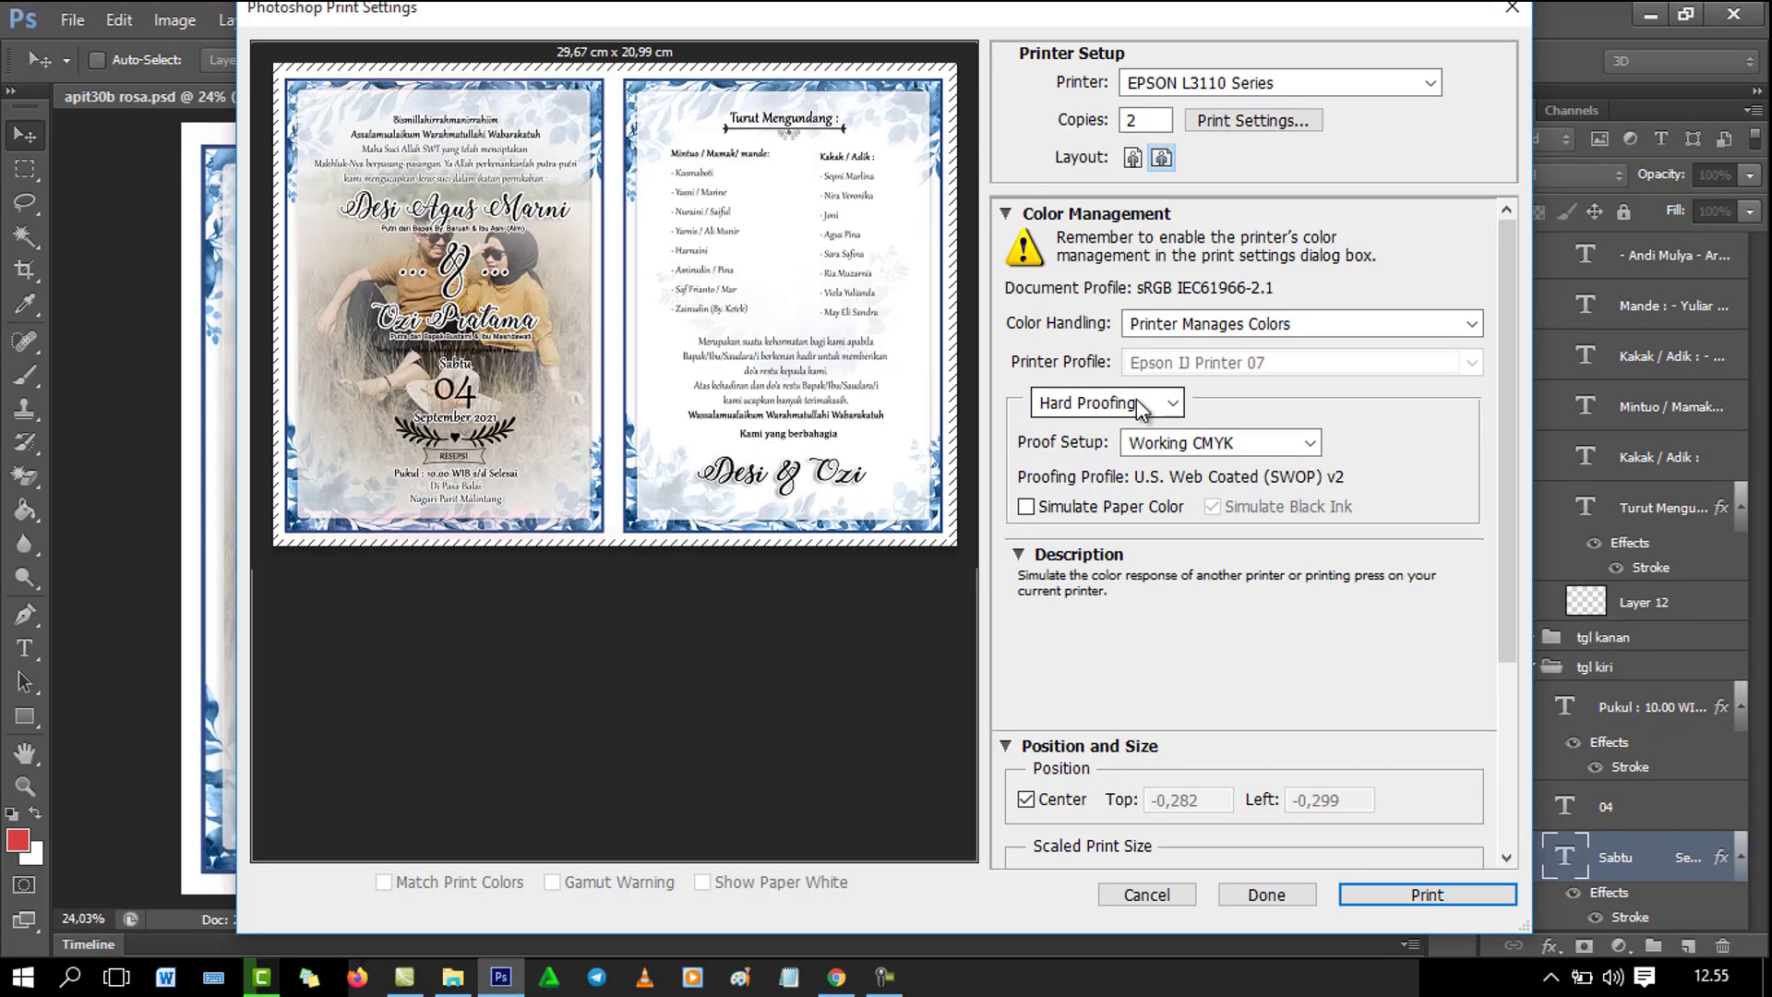
pyautogui.click(1271, 124)
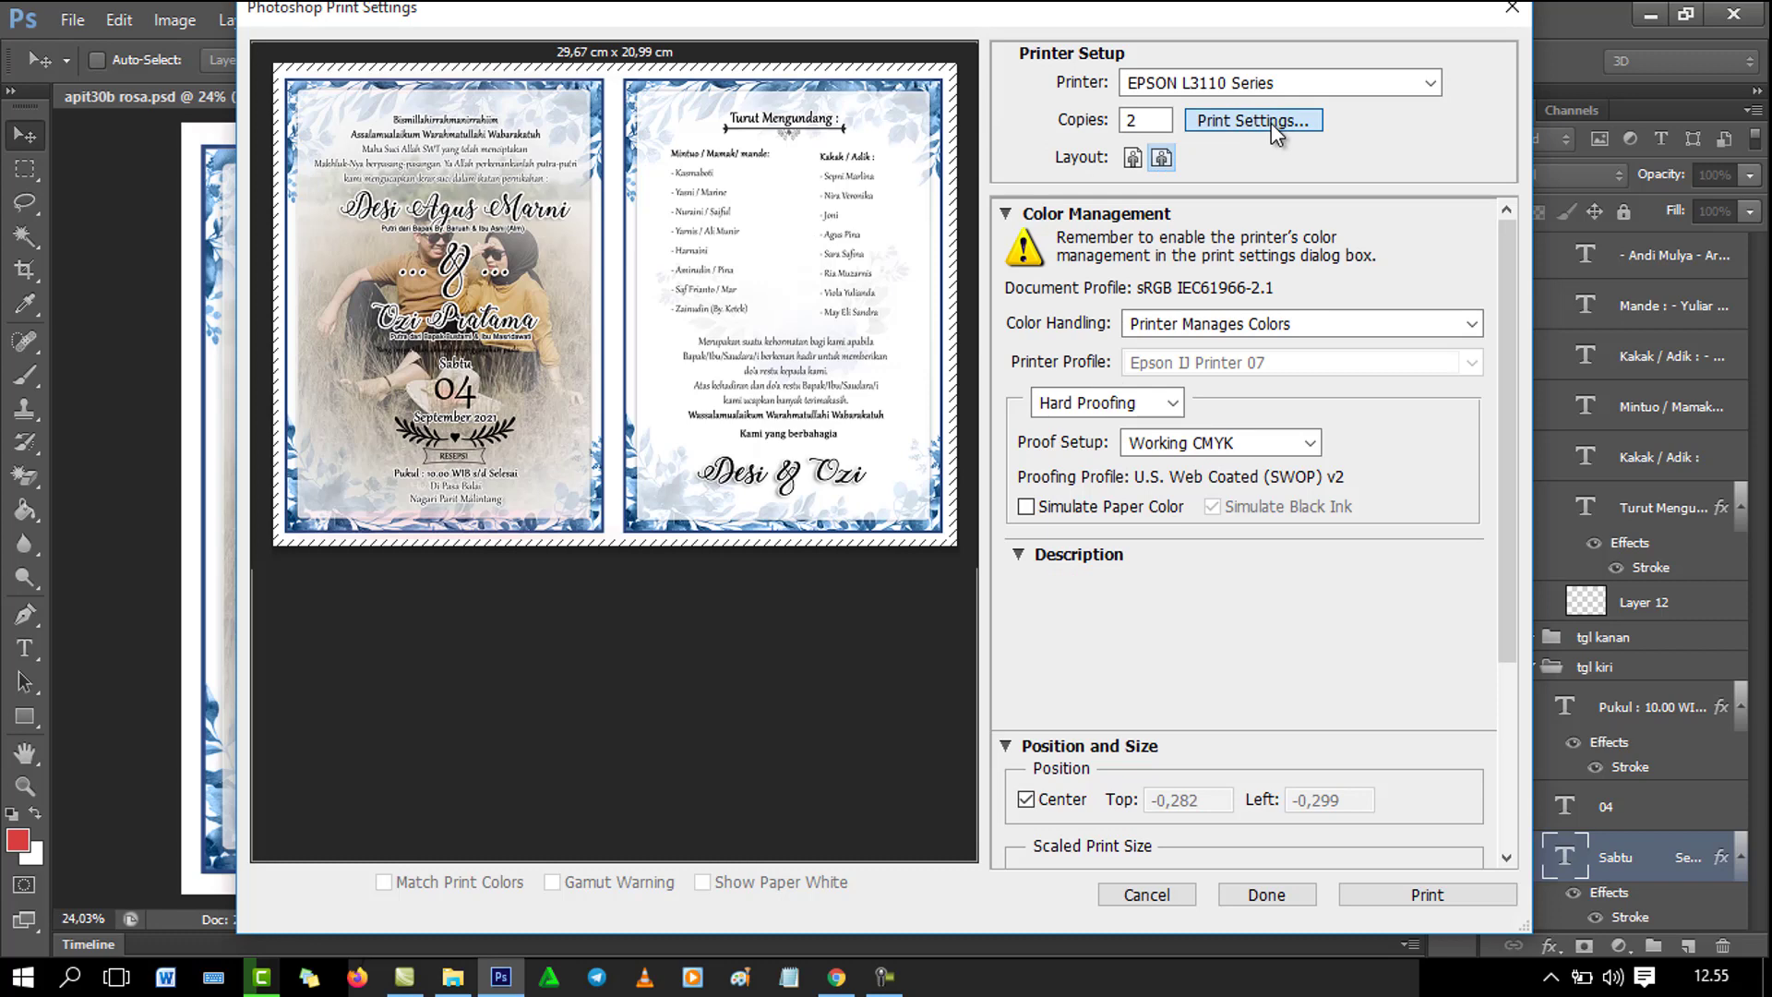
# In File Explorer, find and select the cover image pit 30a rosa fix 1.jpg, and return to Photoshop's printer settings.
pyautogui.click(452, 977)
pyautogui.press('Down')
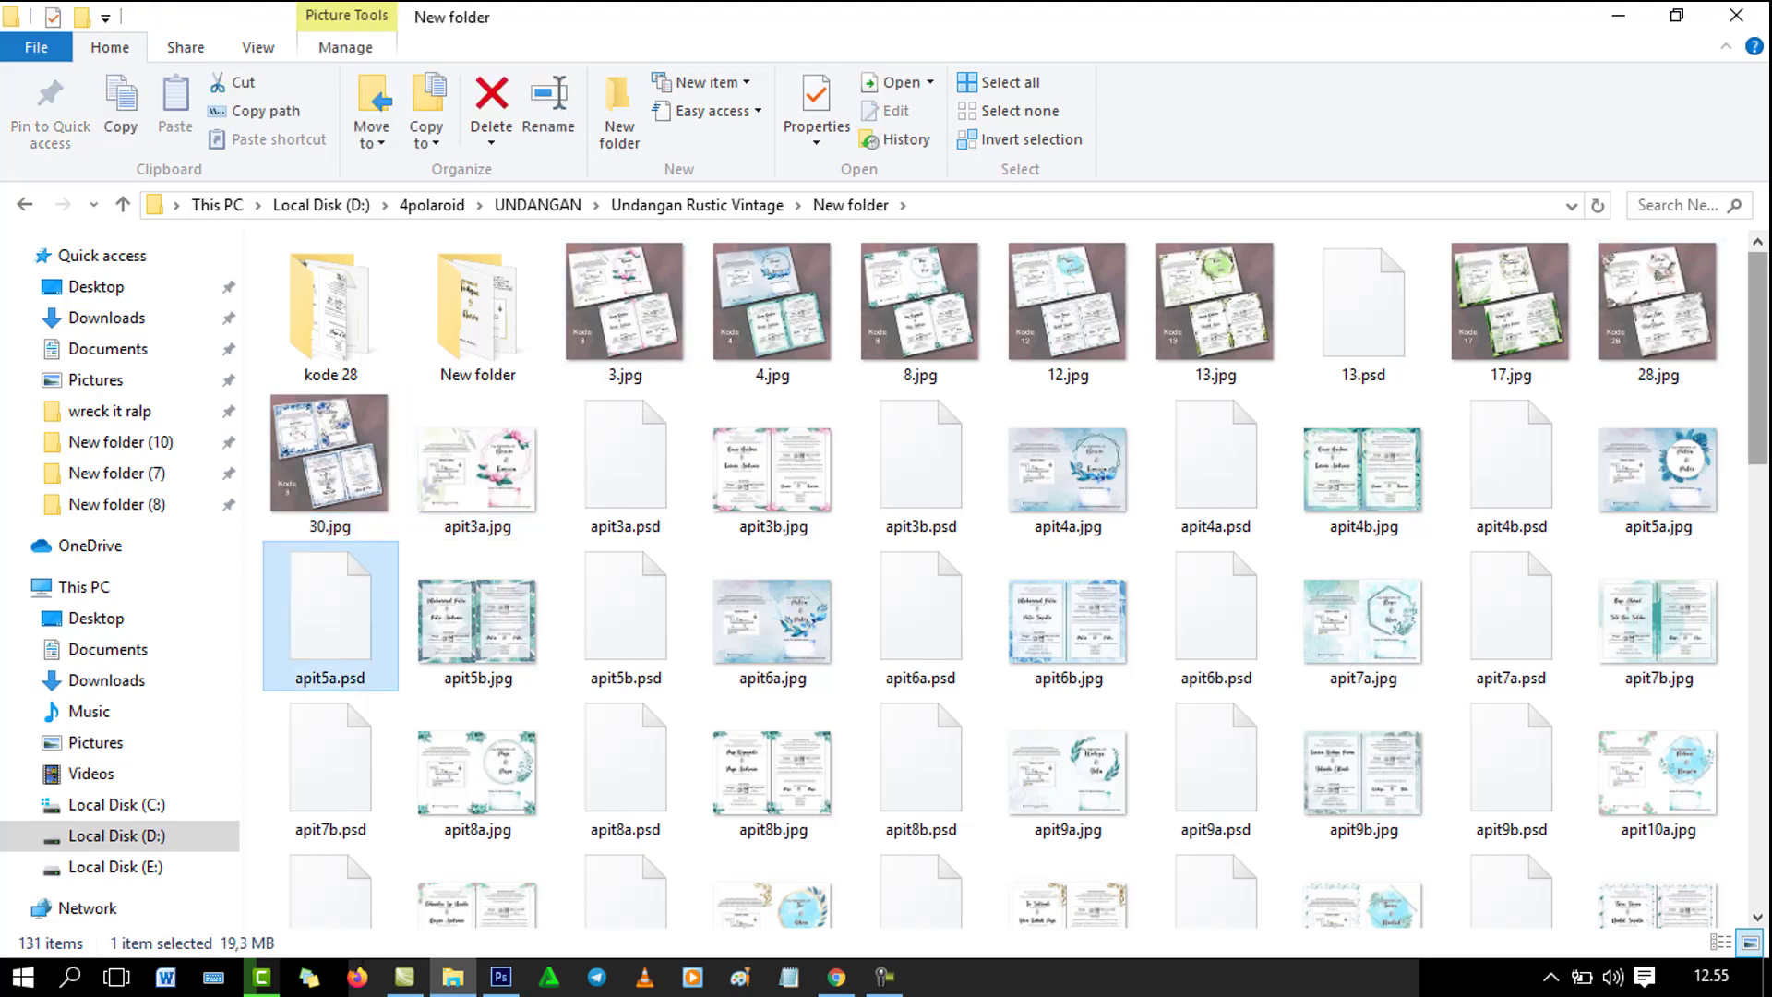
pyautogui.moveTo(1765, 337); pyautogui.dragTo(1765, 785)
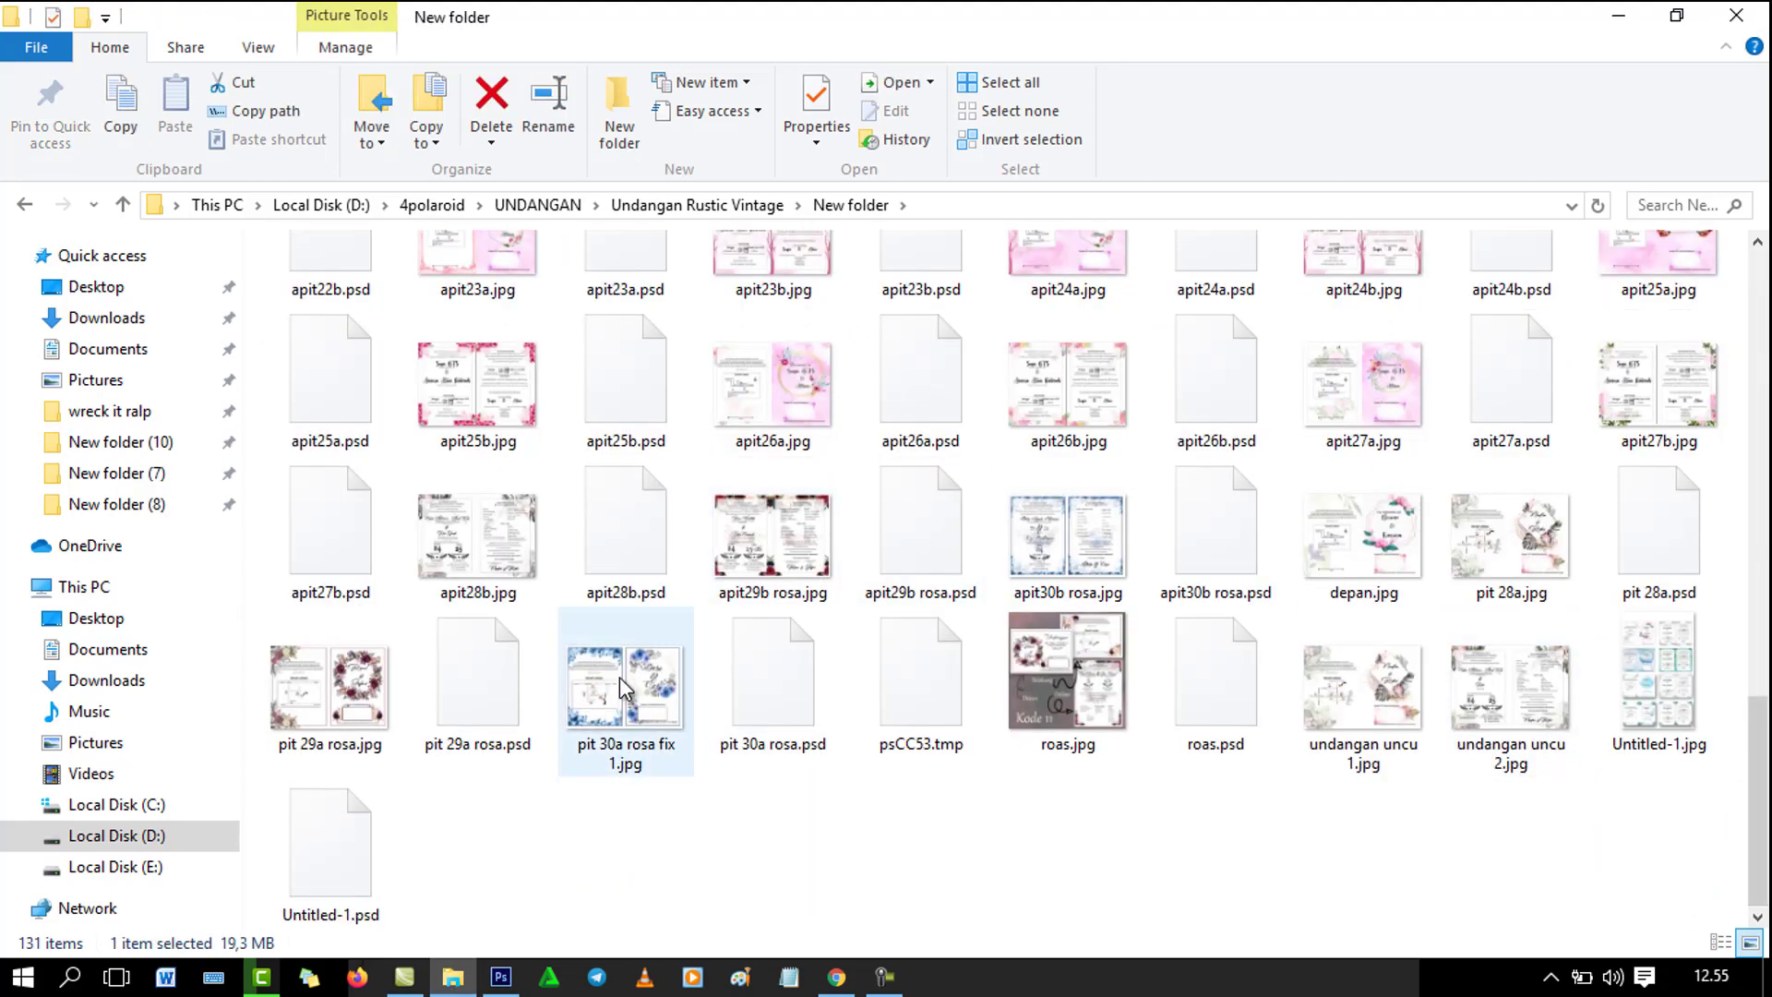
pyautogui.click(667, 674)
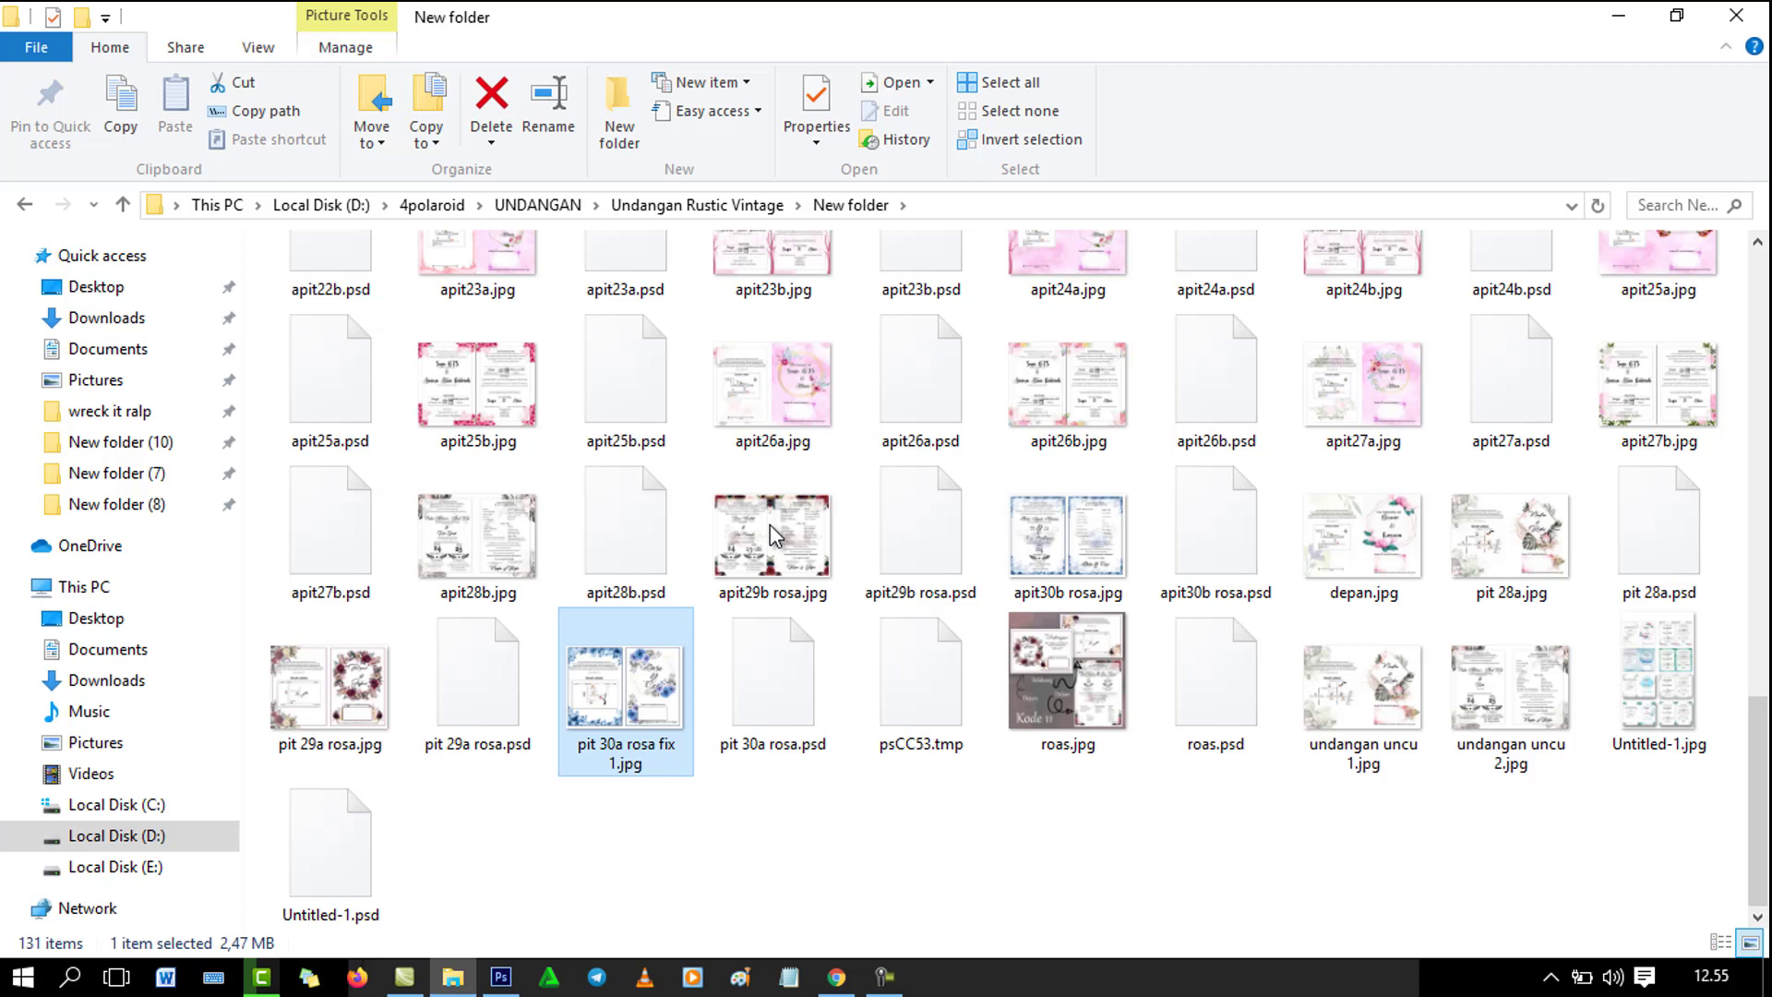
pyautogui.click(509, 986)
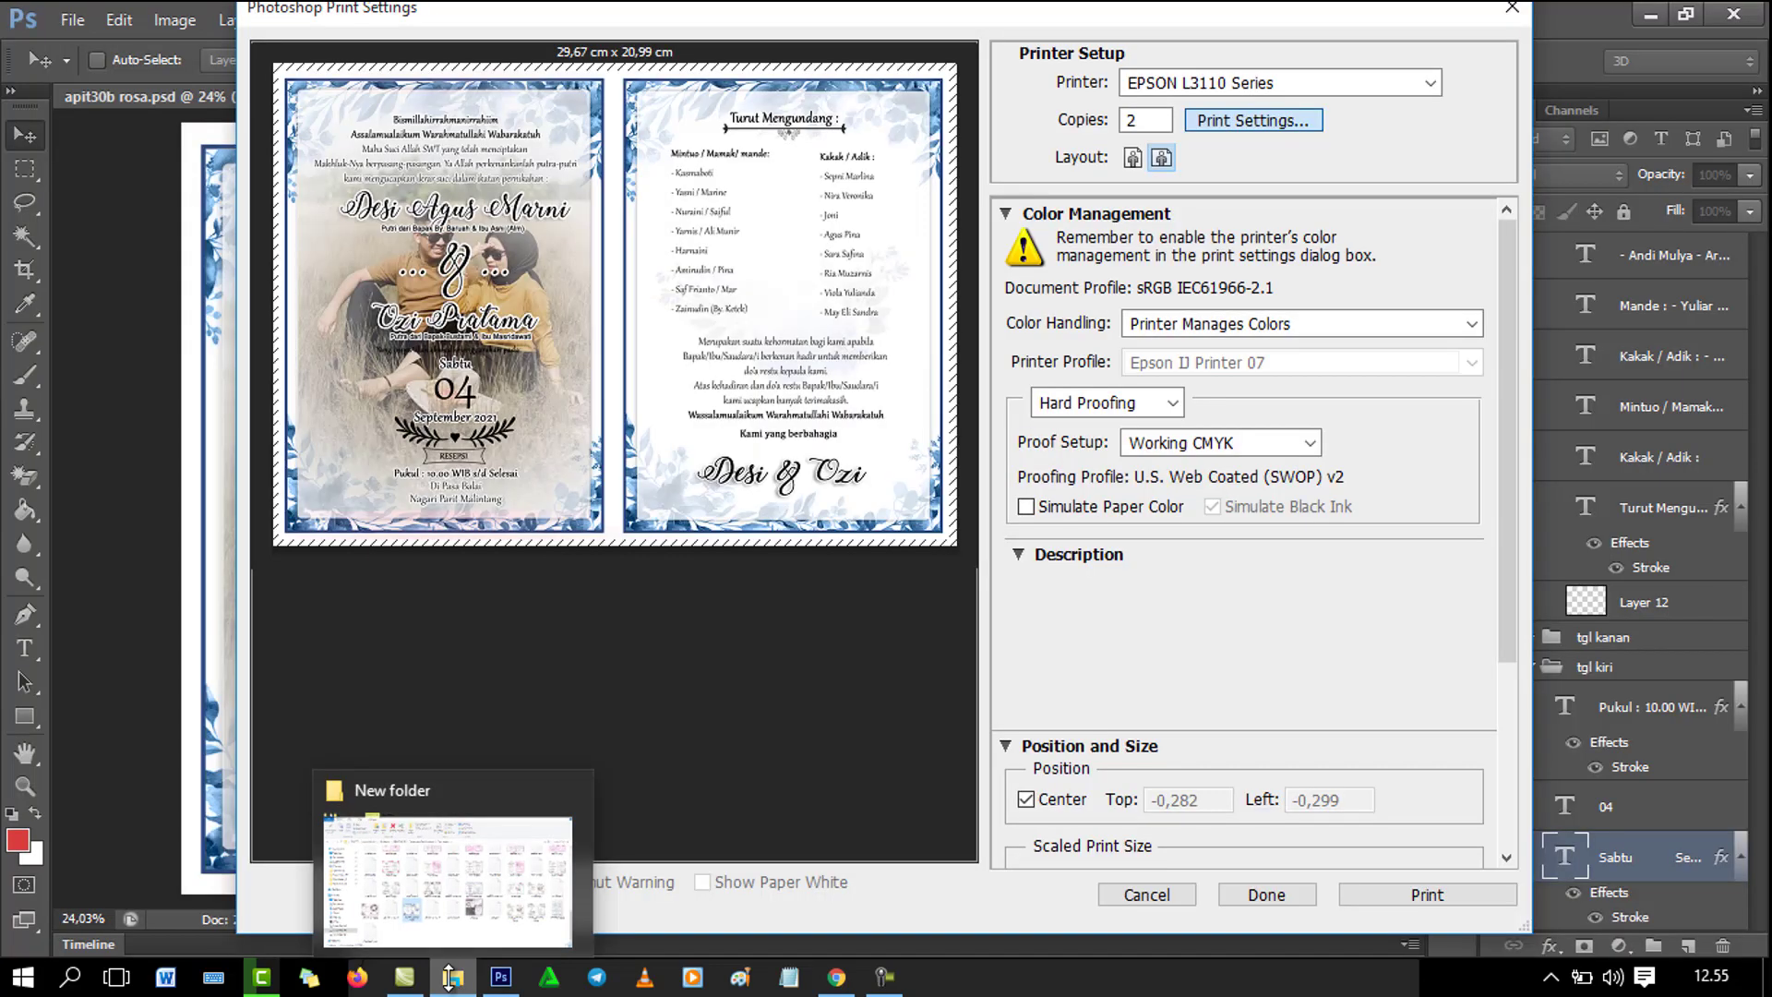
pyautogui.click(451, 979)
pyautogui.click(506, 984)
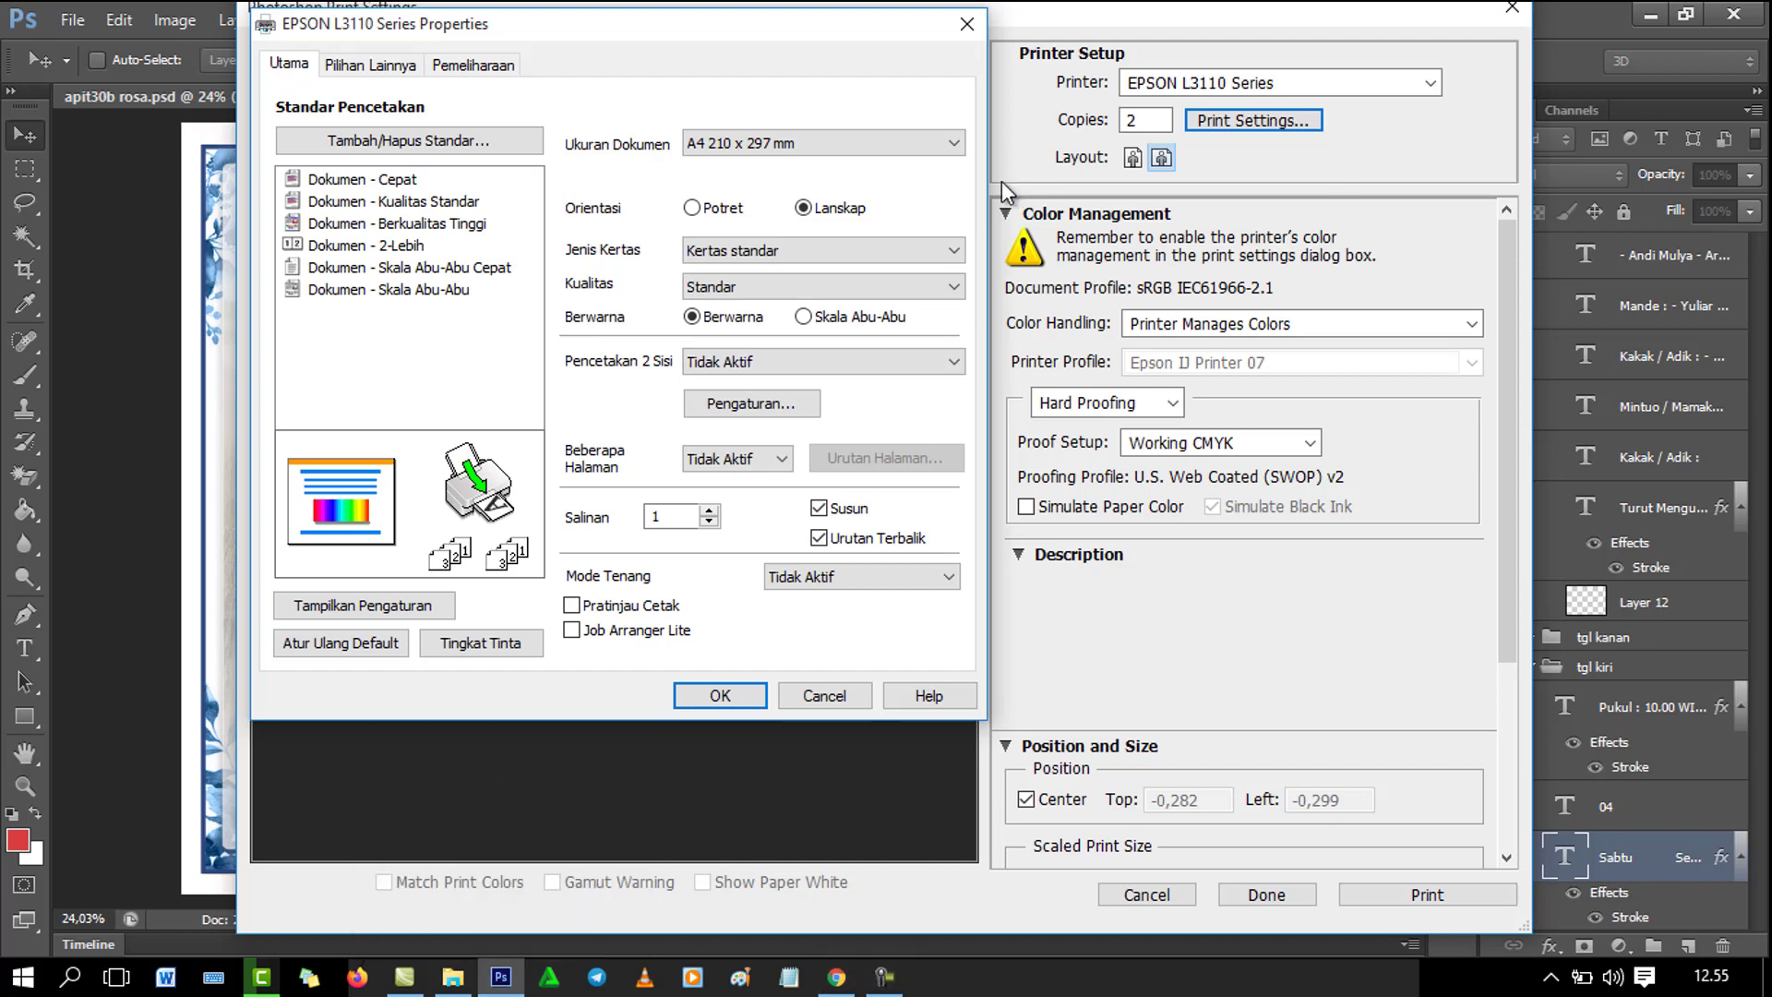
# Set the printer's document size to A4 210 x 297 mm and the print quality to Standar-Tajam.
pyautogui.click(831, 141)
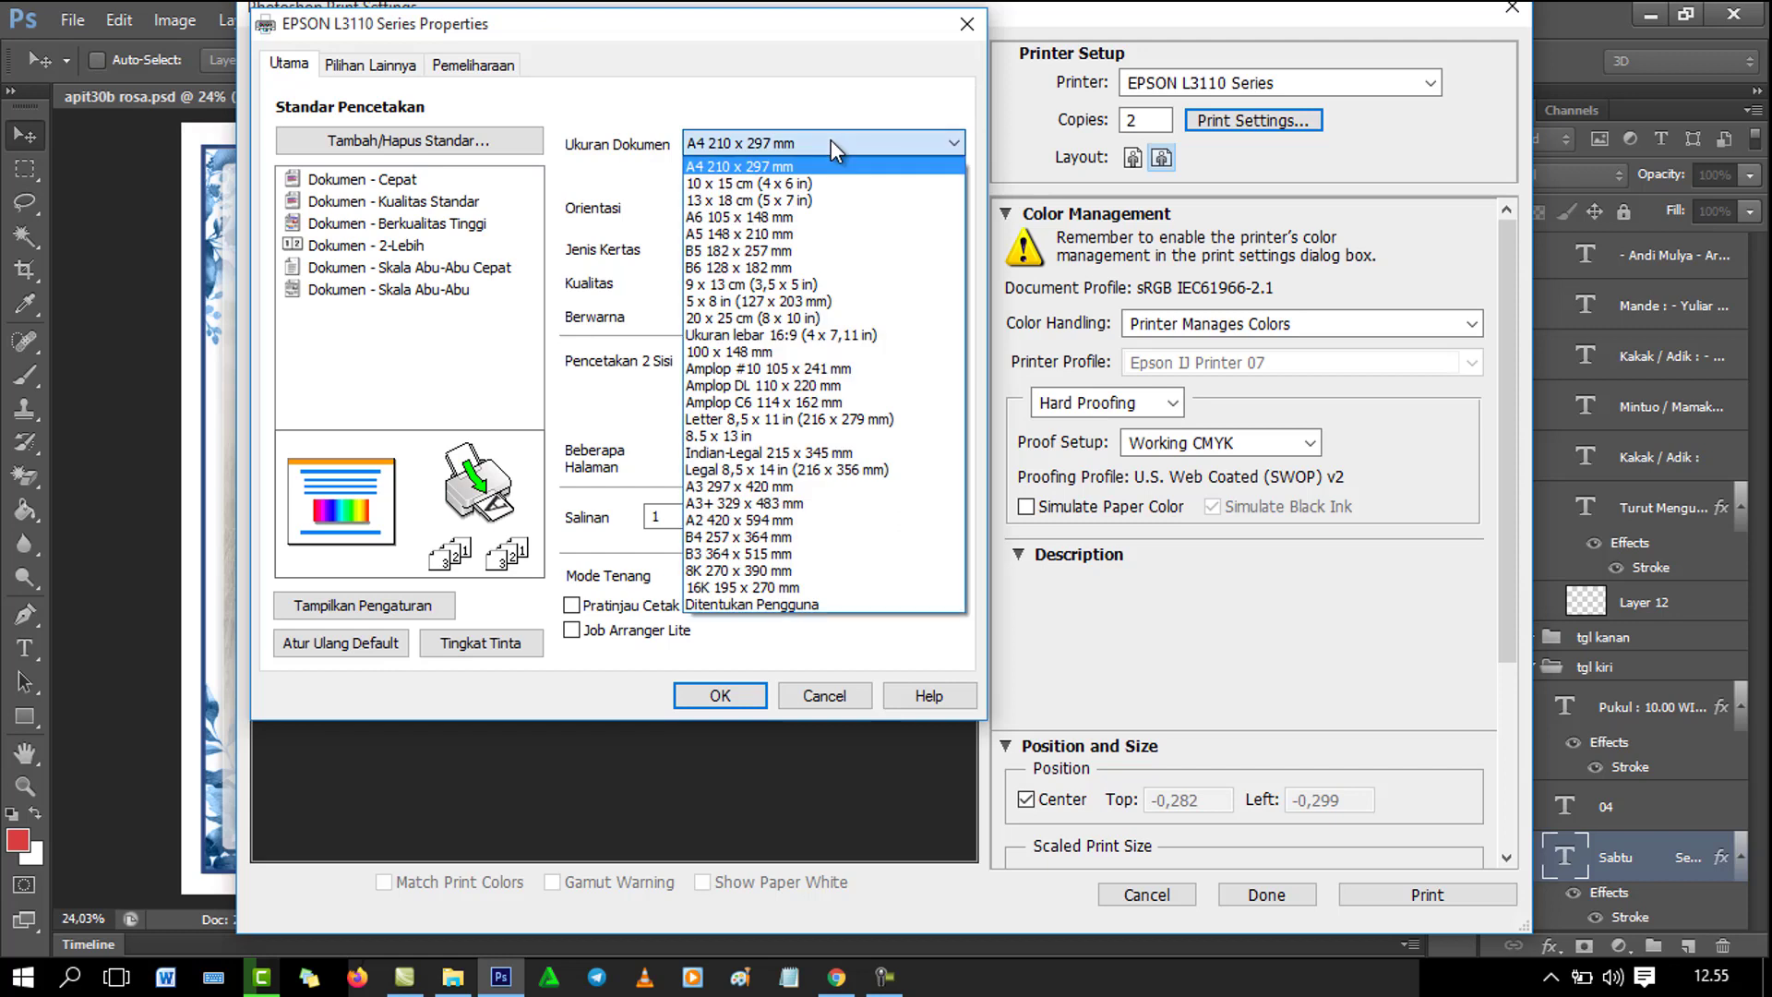
pyautogui.click(828, 165)
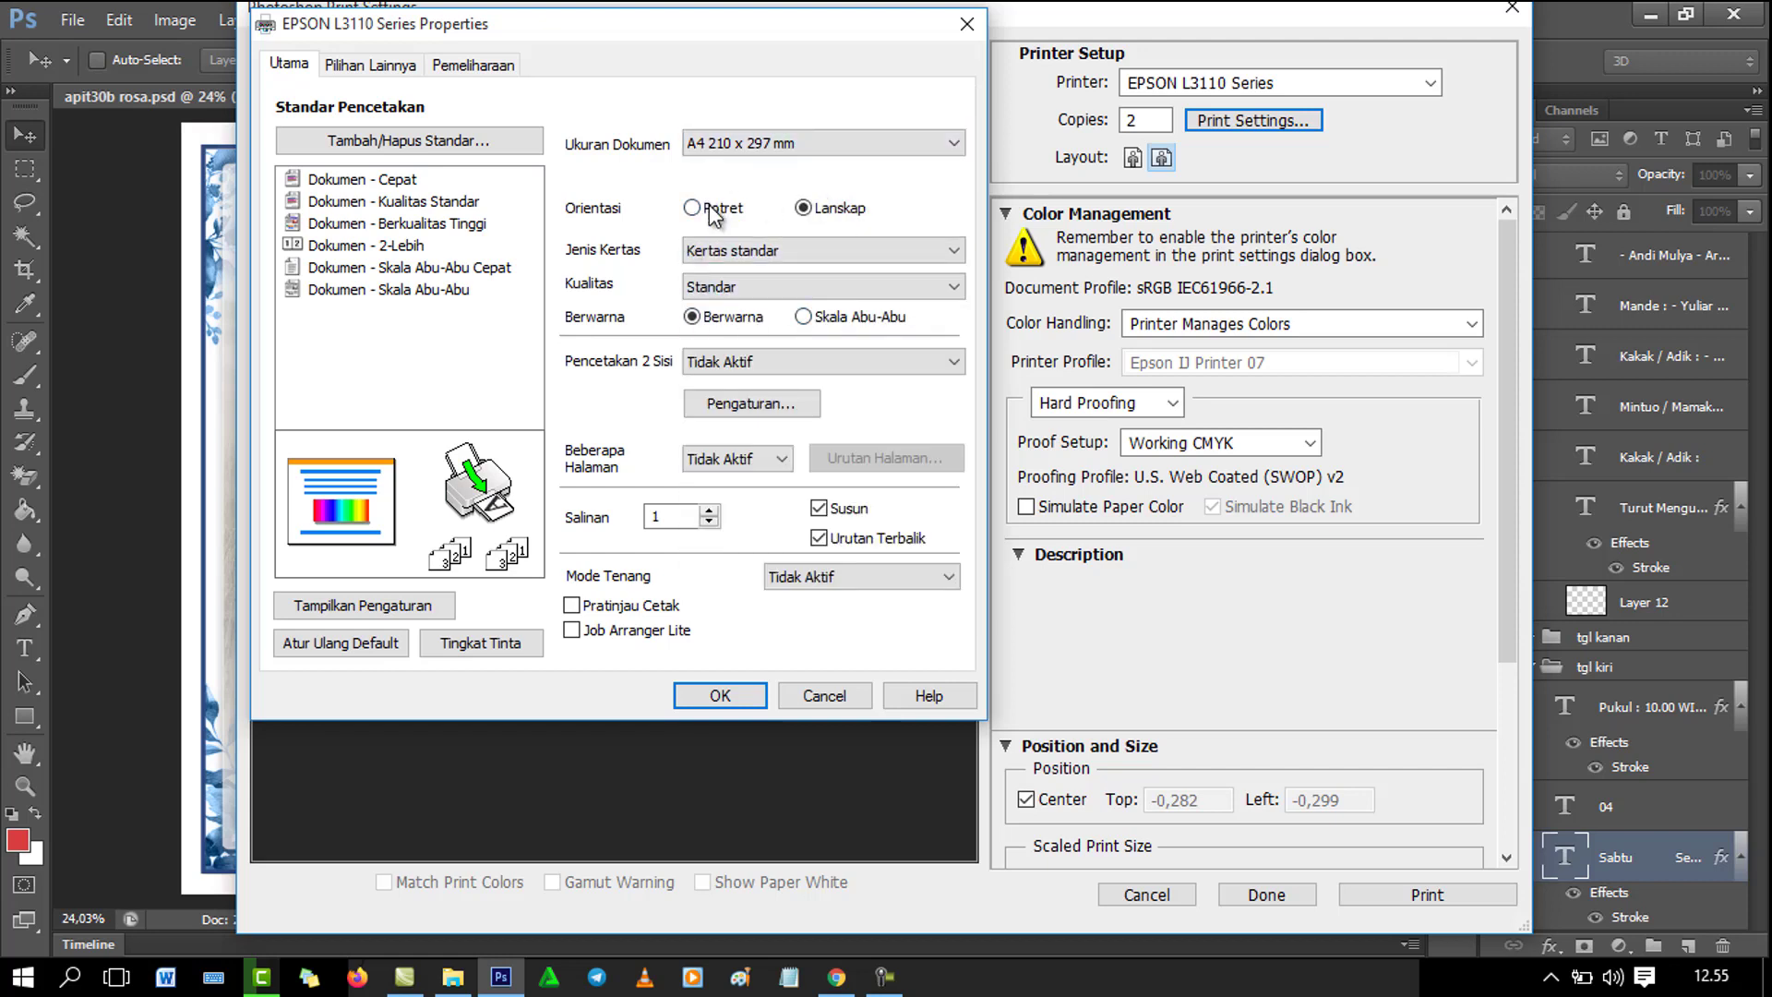
pyautogui.click(732, 286)
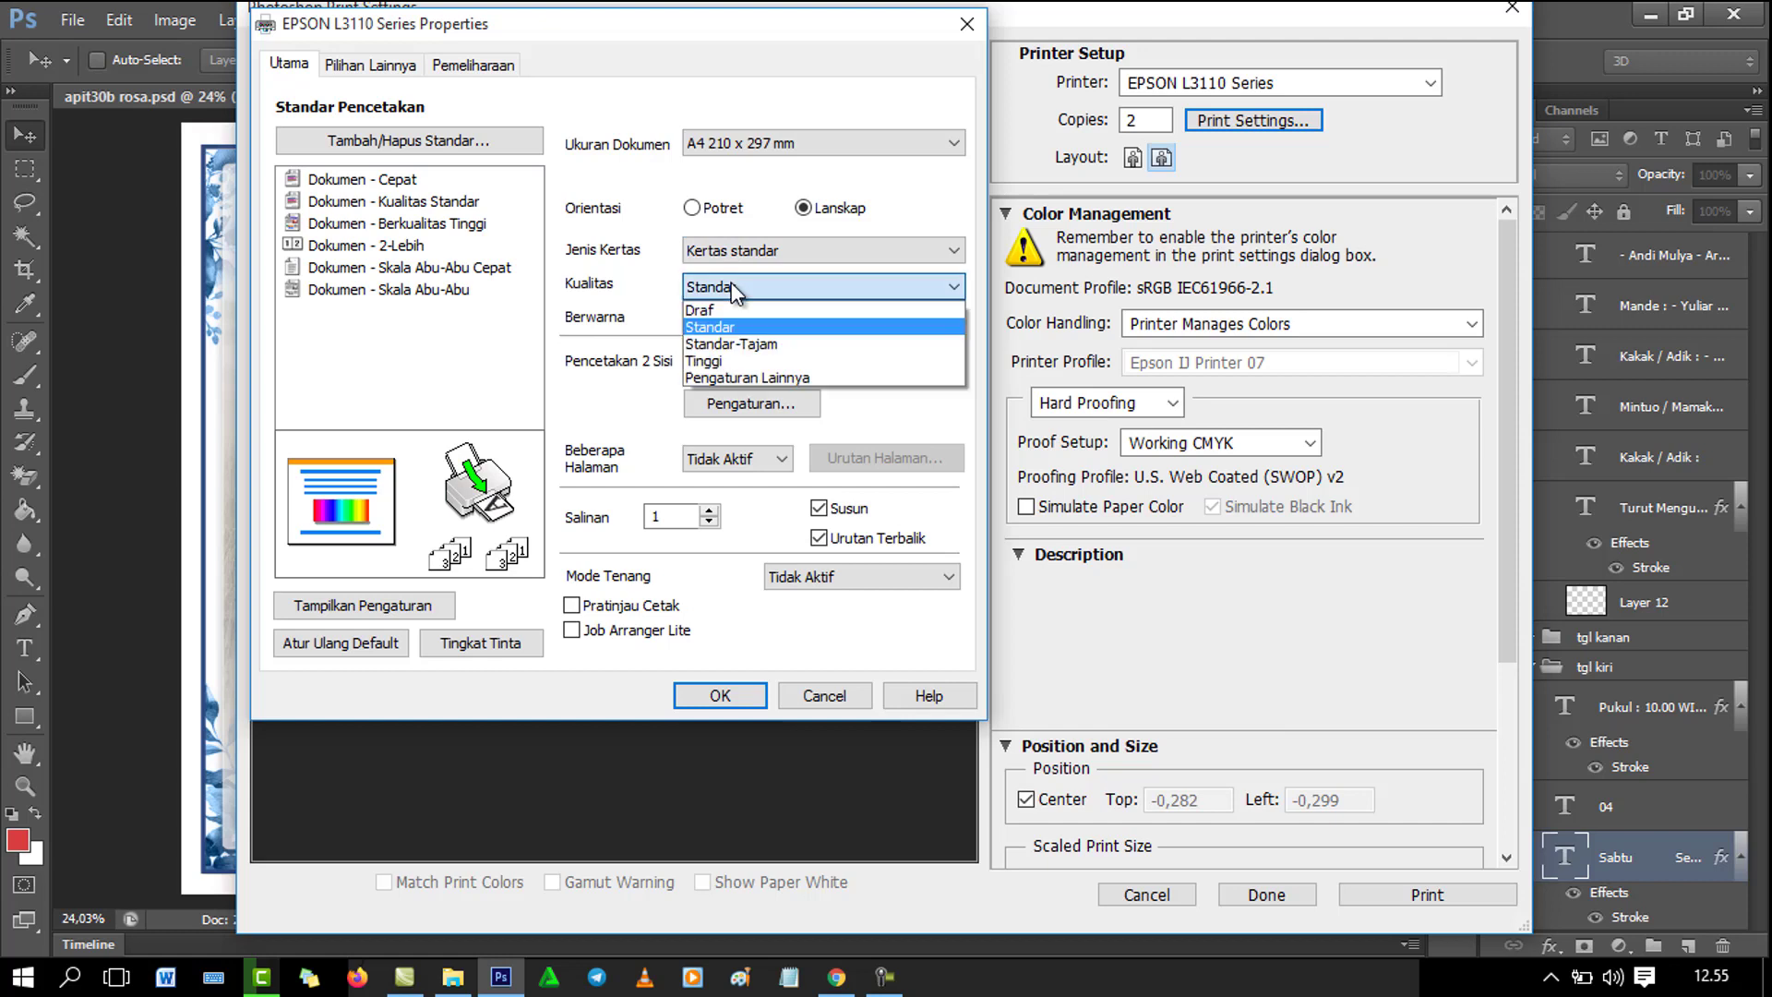
pyautogui.click(732, 343)
pyautogui.click(771, 288)
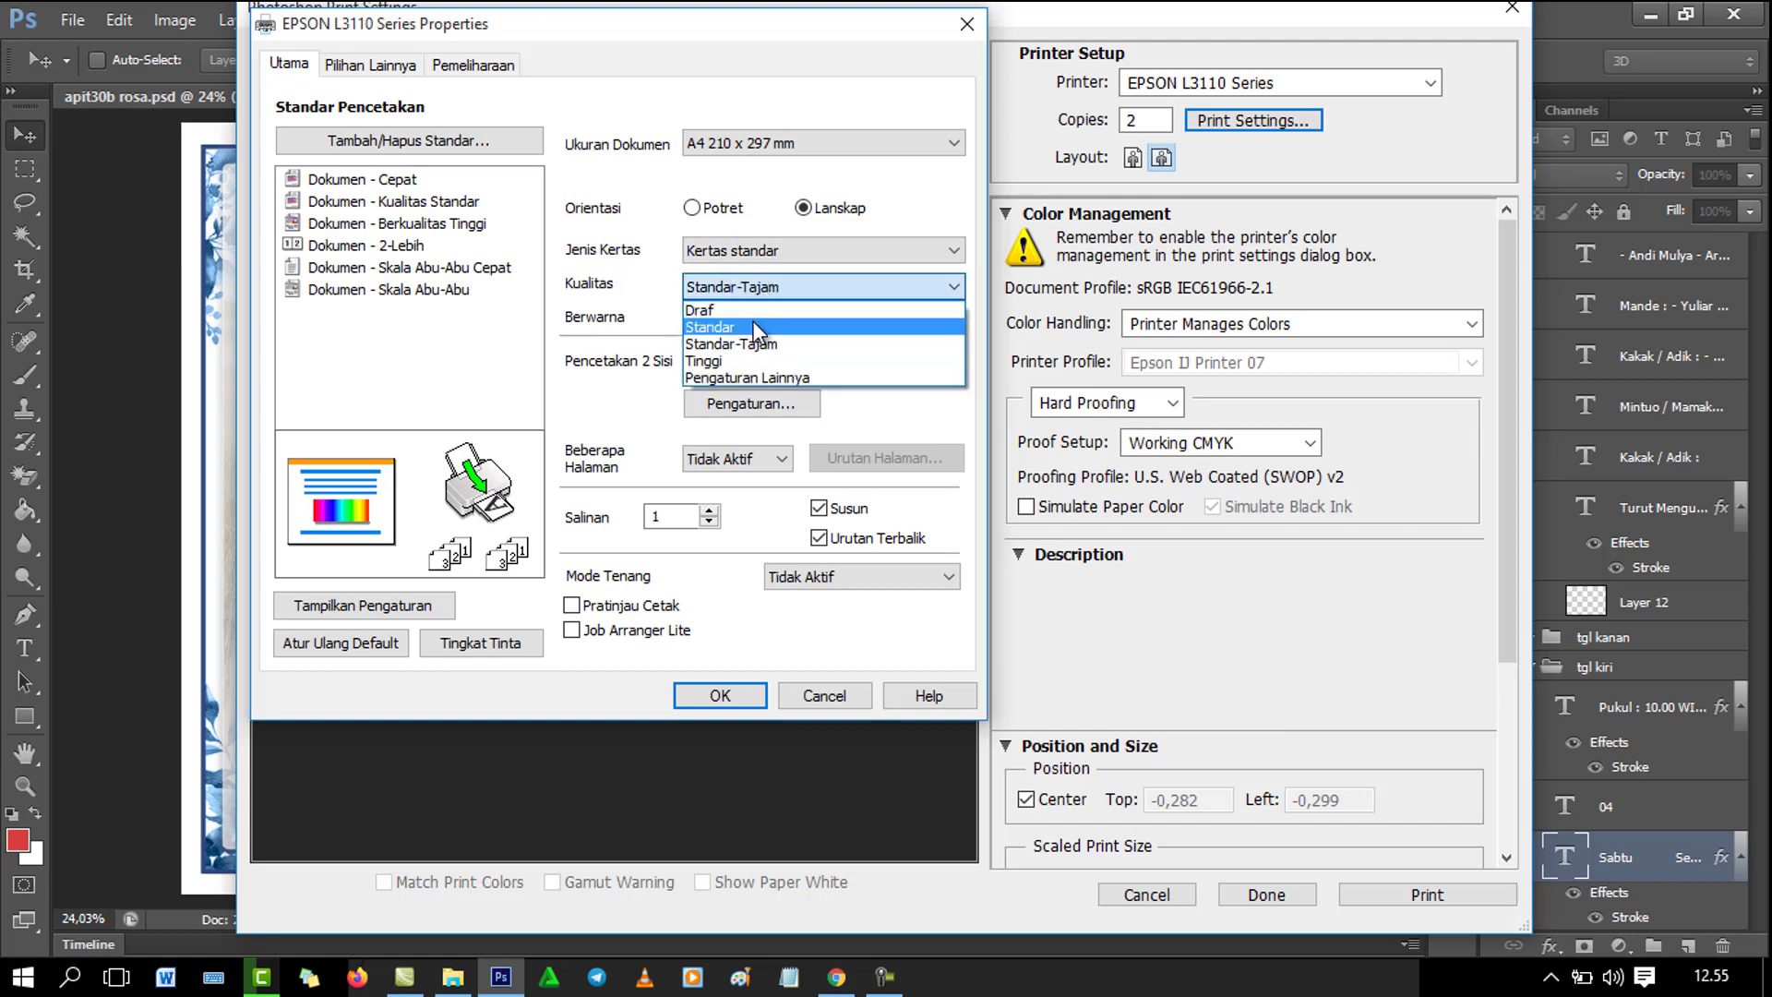
pyautogui.click(755, 327)
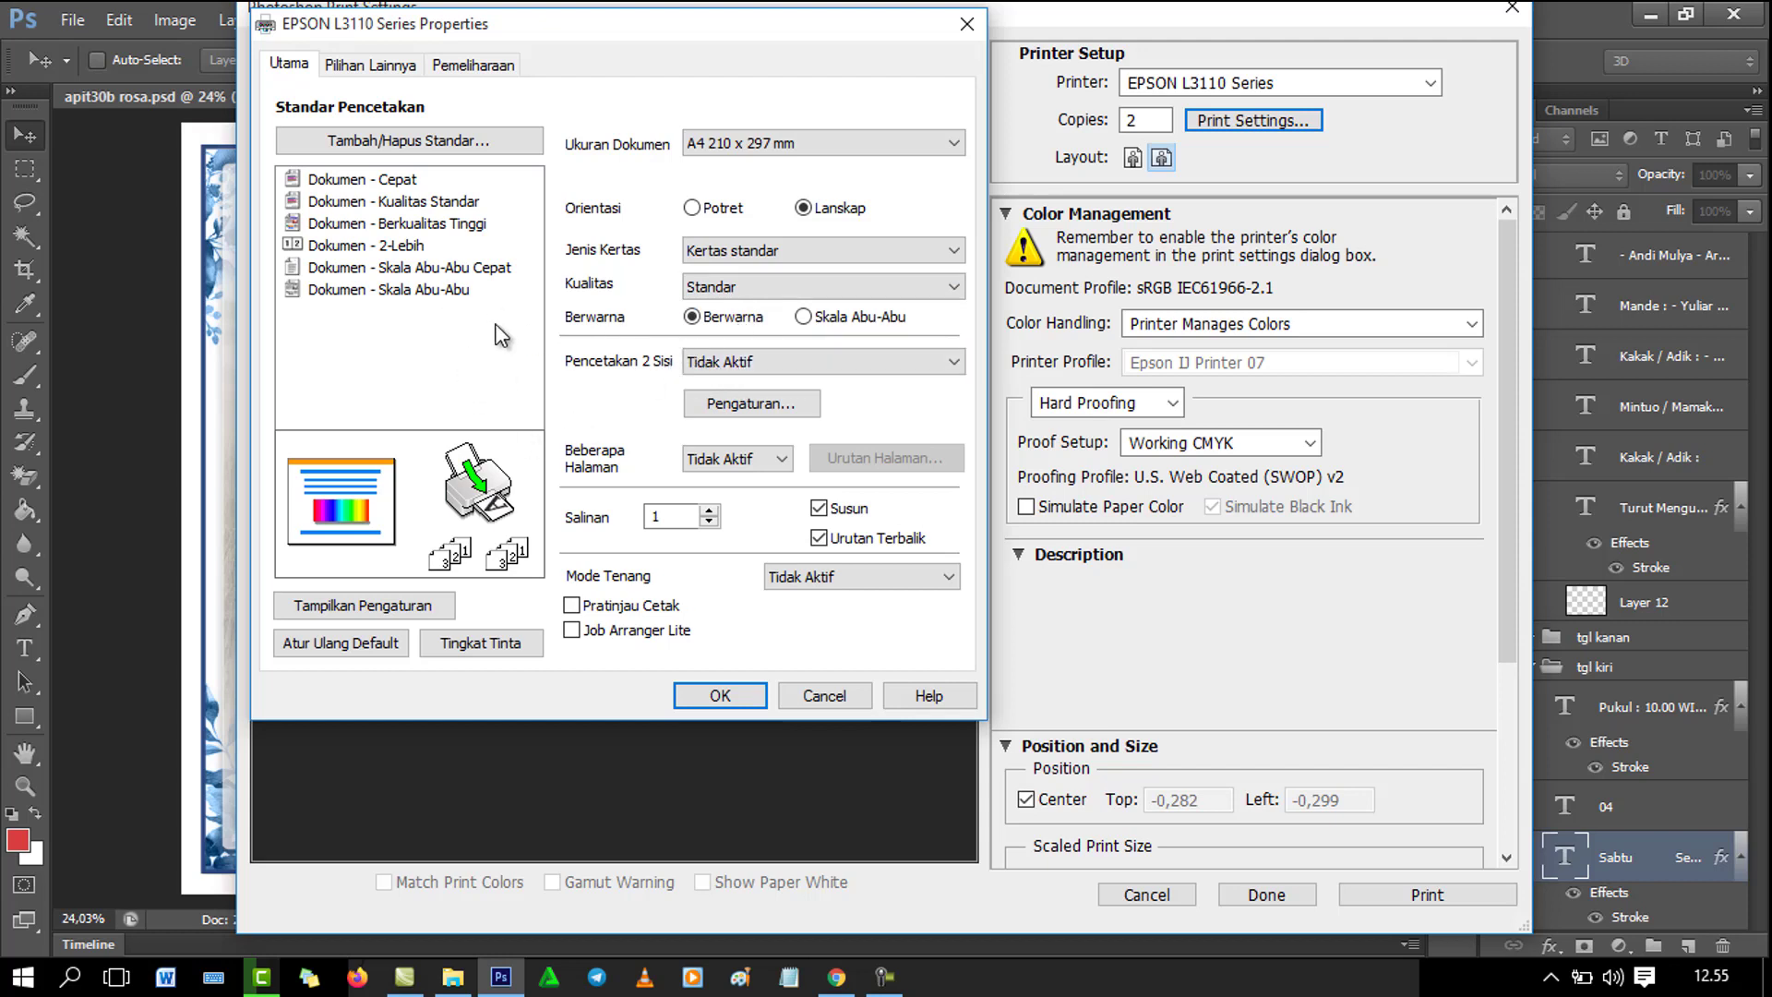
pyautogui.click(755, 277)
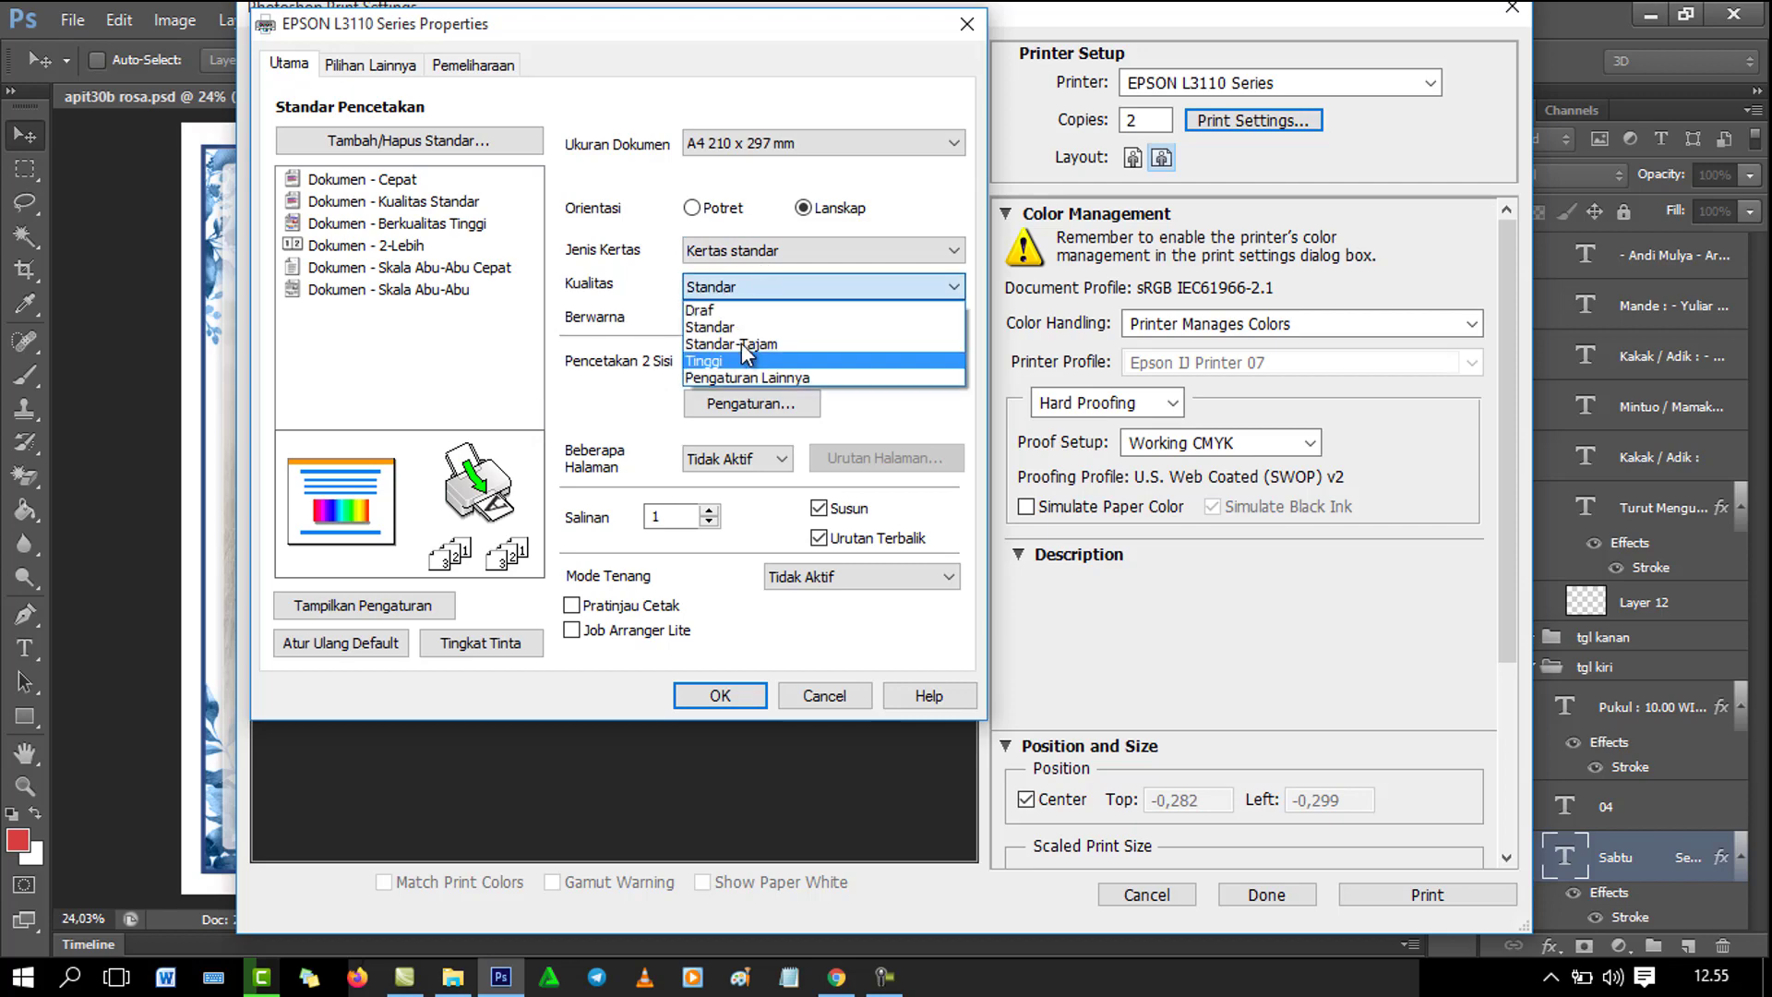
pyautogui.click(739, 341)
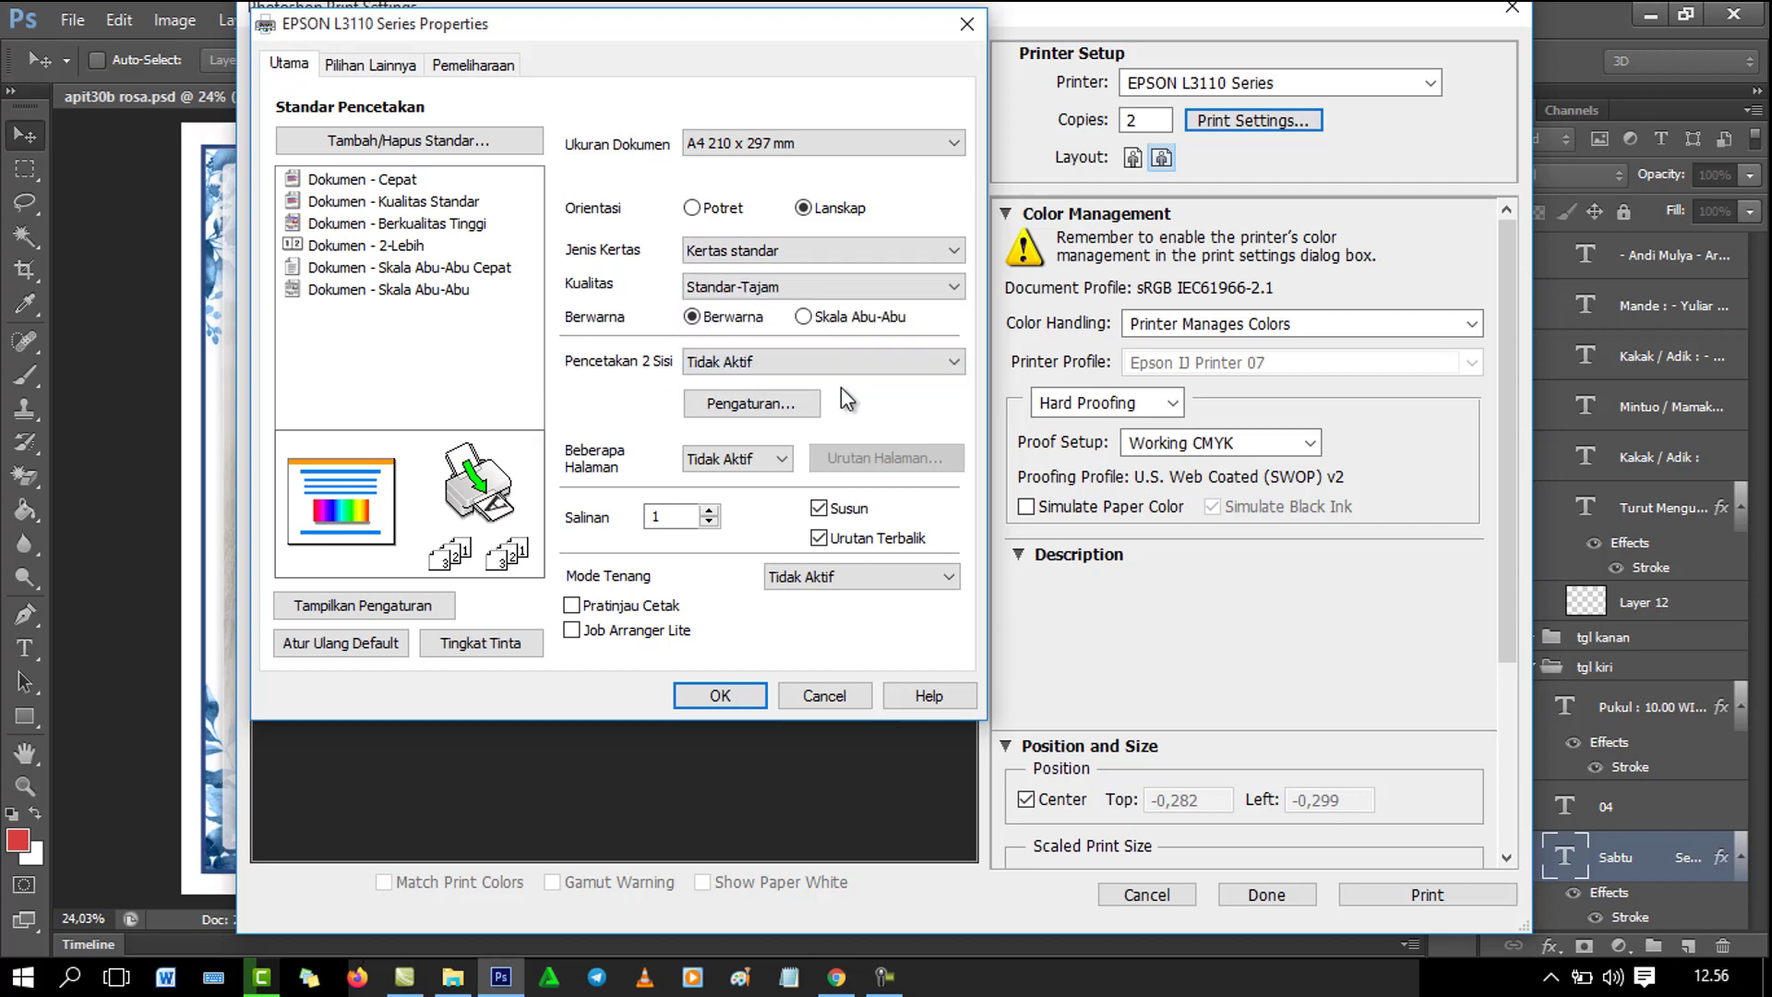
pyautogui.click(723, 696)
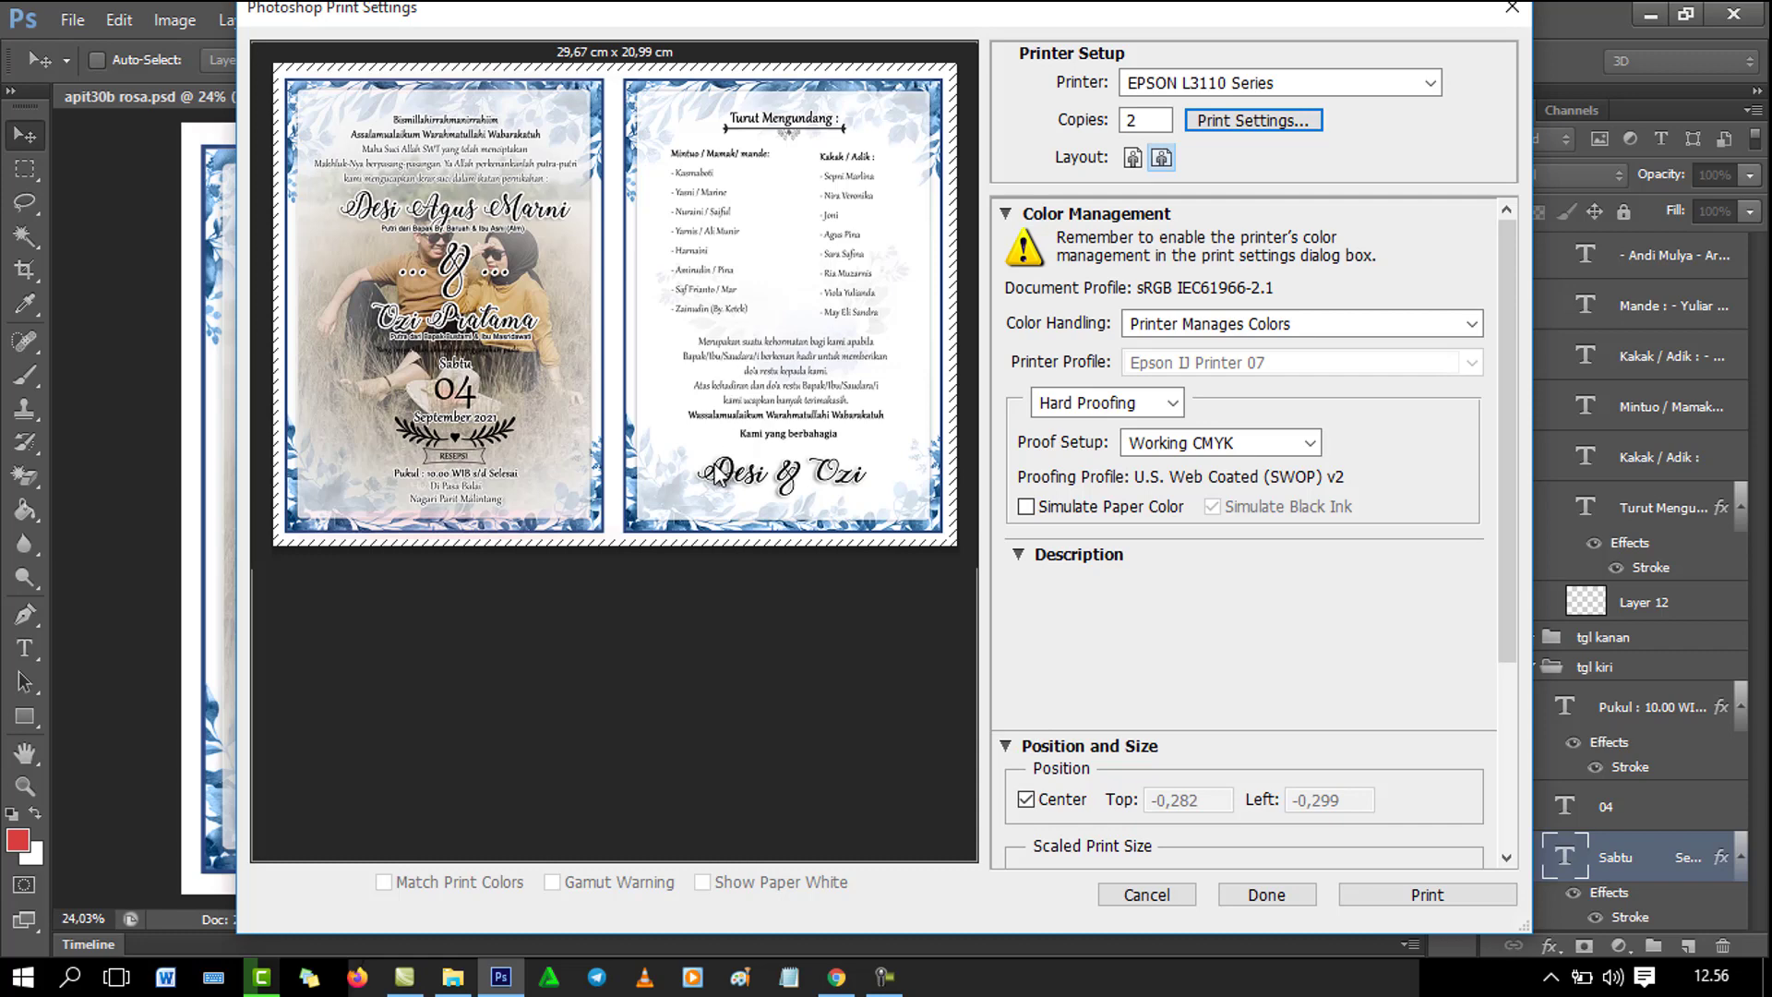
# Close the print settings dialog without printing.
pyautogui.press('Escape')
pyautogui.click(884, 974)
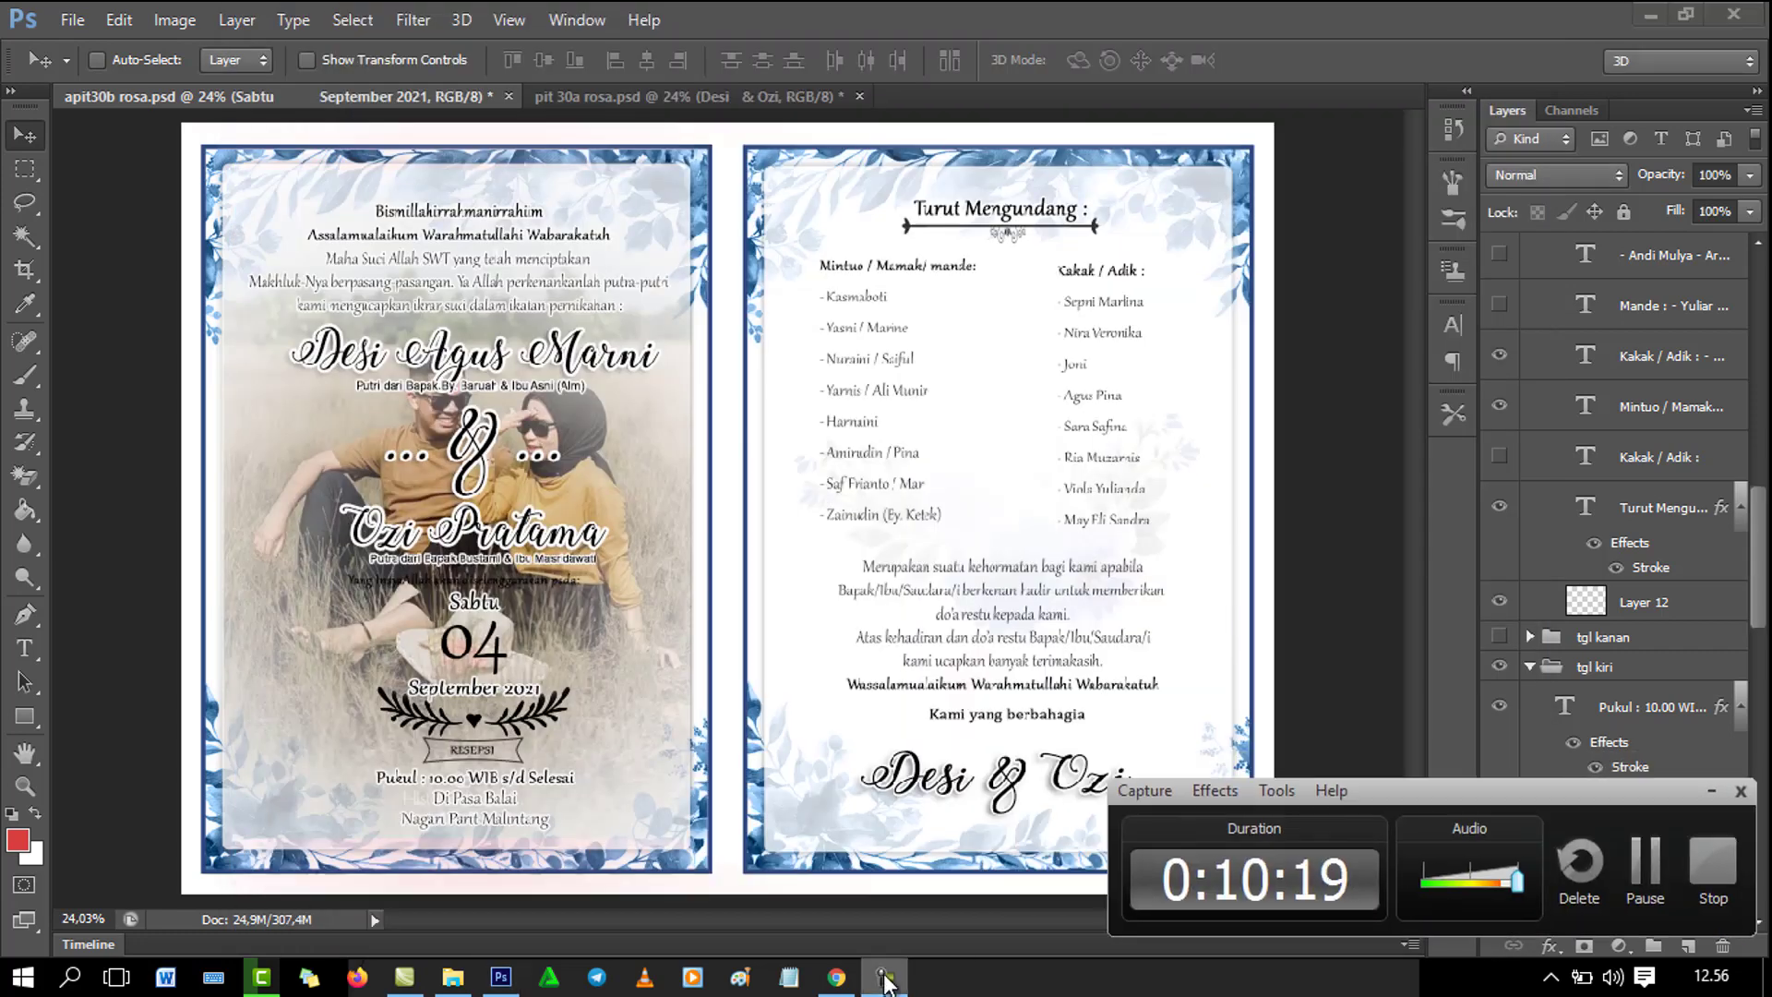